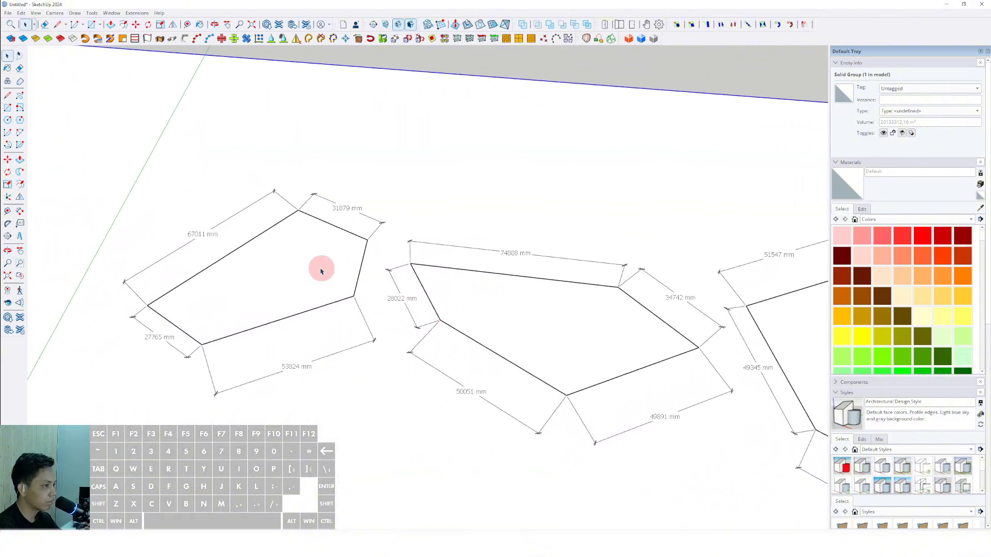
Step: Examine the edge dimensions and overall layout of the three polygonal building footprints
{"action": "mouse_move", "coordinate": [237, 302]}
{"action": "middle_mouse_down"}
{"action": "mouse_move", "coordinate": [204, 321]}
{"action": "mouse_move", "coordinate": [237, 299]}
{"action": "mouse_move", "coordinate": [197, 287]}
{"action": "middle_mouse_up"}
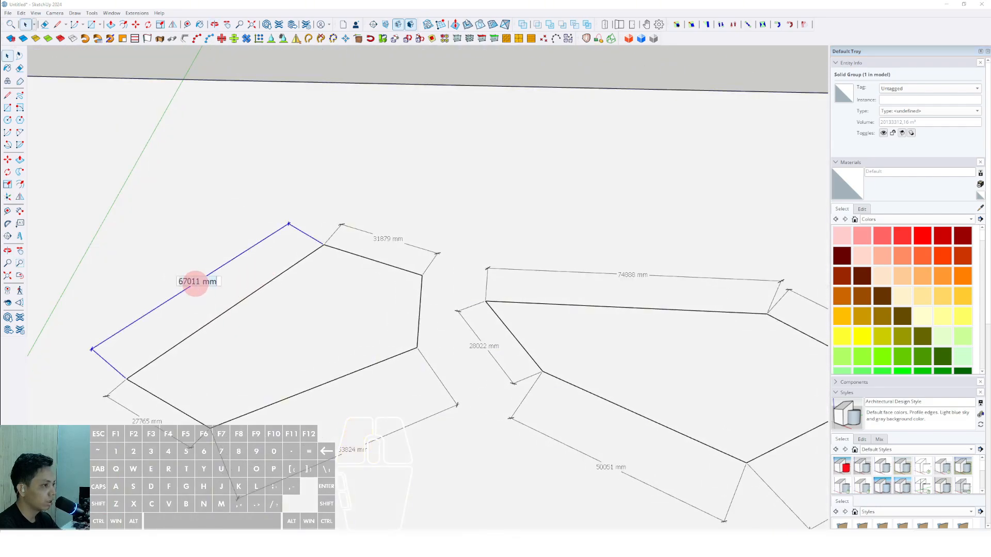
{"action": "mouse_move", "coordinate": [573, 175]}
{"action": "middle_mouse_down"}
{"action": "mouse_move", "coordinate": [398, 230]}
{"action": "mouse_move", "coordinate": [469, 287]}
{"action": "mouse_move", "coordinate": [402, 238]}
{"action": "middle_mouse_up"}
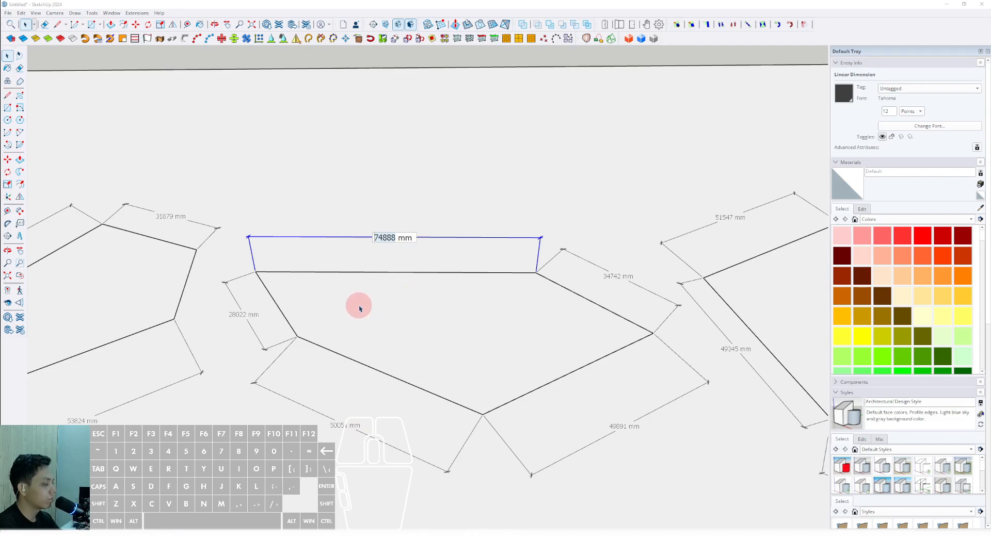
{"action": "scroll", "coordinate": [360, 308], "scroll_direction": "down", "scroll_amount": 3}
{"action": "mouse_move", "coordinate": [672, 303]}
{"action": "middle_mouse_down"}
{"action": "mouse_move", "coordinate": [444, 324]}
{"action": "mouse_move", "coordinate": [504, 294]}
{"action": "mouse_move", "coordinate": [438, 240]}
{"action": "mouse_move", "coordinate": [521, 304]}
{"action": "middle_mouse_up"}
{"action": "scroll", "coordinate": [532, 309], "scroll_direction": "up", "scroll_amount": 2}
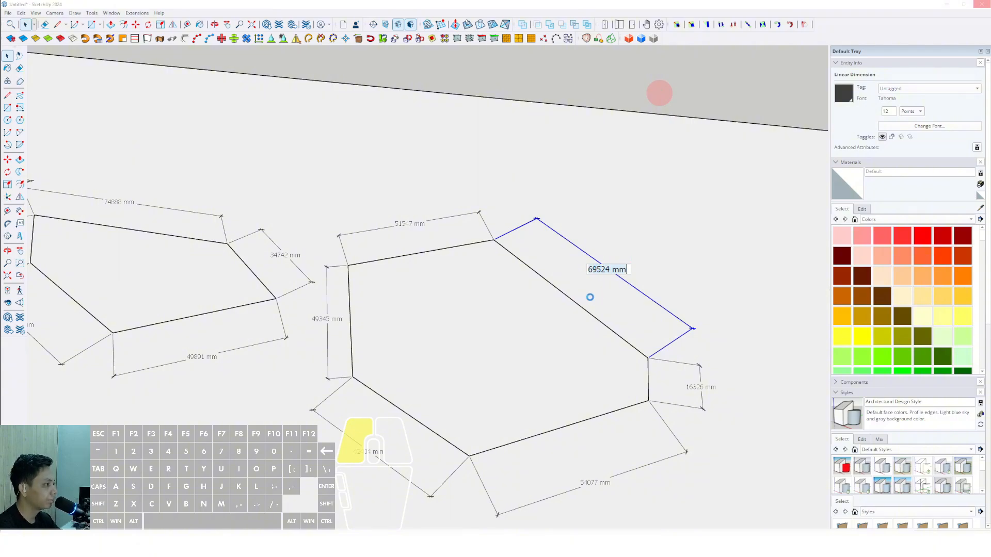
{"action": "scroll", "coordinate": [654, 285], "scroll_direction": "down", "scroll_amount": 3}
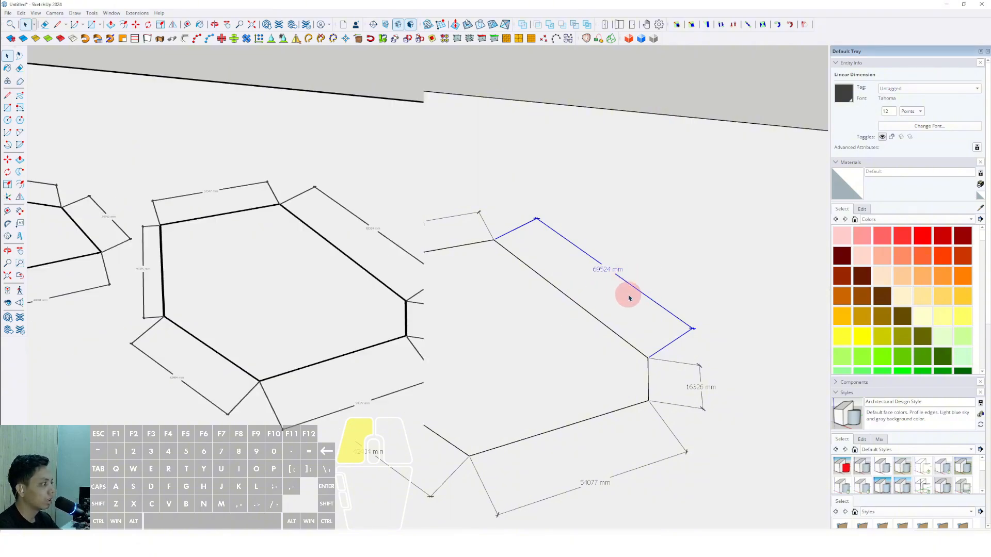
{"action": "left_click", "coordinate": [625, 202]}
{"action": "middle_click_drag", "start_coordinate": [558, 195], "coordinate": [566, 418]}
{"action": "mouse_move", "coordinate": [683, 380]}
{"action": "middle_mouse_down"}
{"action": "mouse_move", "coordinate": [685, 390]}
{"action": "mouse_move", "coordinate": [666, 391]}
{"action": "mouse_move", "coordinate": [686, 389]}
{"action": "middle_mouse_up"}
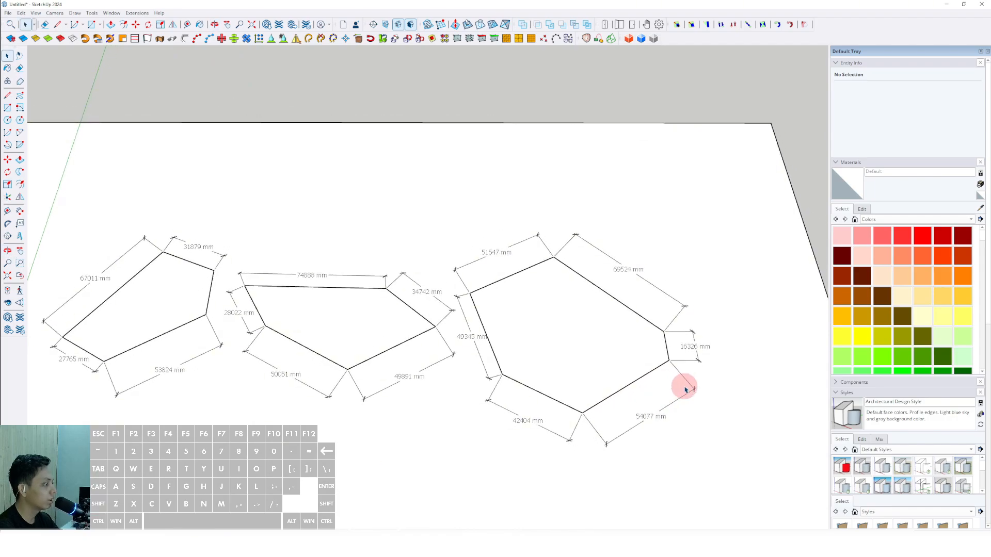
{"action": "middle_click_drag", "start_coordinate": [248, 345], "coordinate": [469, 362], "text": "shift"}
{"action": "middle_click_drag", "start_coordinate": [468, 362], "coordinate": [472, 311]}
{"action": "scroll", "coordinate": [456, 314], "scroll_direction": "up", "scroll_amount": 4}
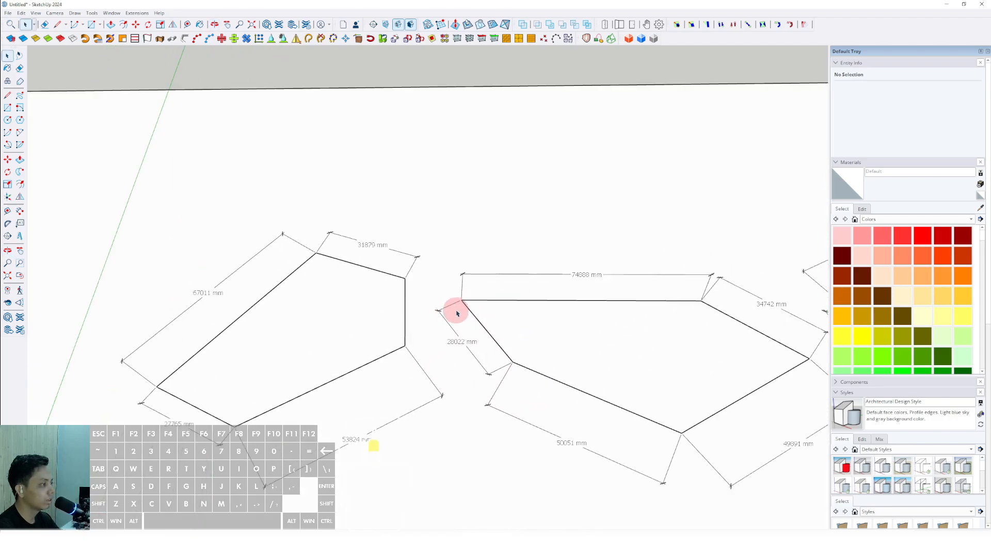
{"action": "scroll", "coordinate": [466, 288], "scroll_direction": "down", "scroll_amount": 2}
{"action": "middle_click_drag", "start_coordinate": [542, 325], "coordinate": [558, 245]}
Step: Push/Pull the first footprint, the one with the 67011 mm edge, upward into a thin slab
{"action": "middle_click_drag", "start_coordinate": [283, 361], "coordinate": [330, 383]}
{"action": "left_click", "coordinate": [337, 353]}
{"action": "scroll", "coordinate": [337, 353], "scroll_direction": "up", "scroll_amount": 2}
{"action": "middle_click_drag", "start_coordinate": [330, 383], "coordinate": [318, 356]}
{"action": "scroll", "coordinate": [317, 358], "scroll_direction": "up", "scroll_amount": 1}
{"action": "key", "text": "p"}
{"action": "left_click", "coordinate": [317, 357]}
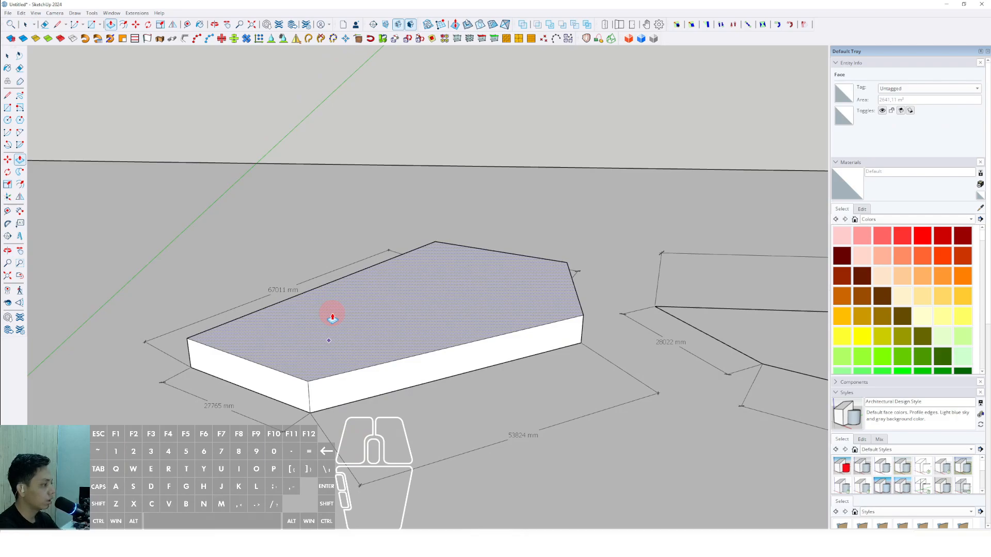
{"action": "key", "text": "Return"}
{"action": "key", "text": "space"}
Step: Select all geometry of the first slab and make it a group
{"action": "scroll", "coordinate": [332, 387], "scroll_direction": "up", "scroll_amount": 3}
{"action": "middle_click_drag", "start_coordinate": [367, 387], "coordinate": [318, 323], "text": "shift"}
{"action": "left_click", "coordinate": [316, 323]}
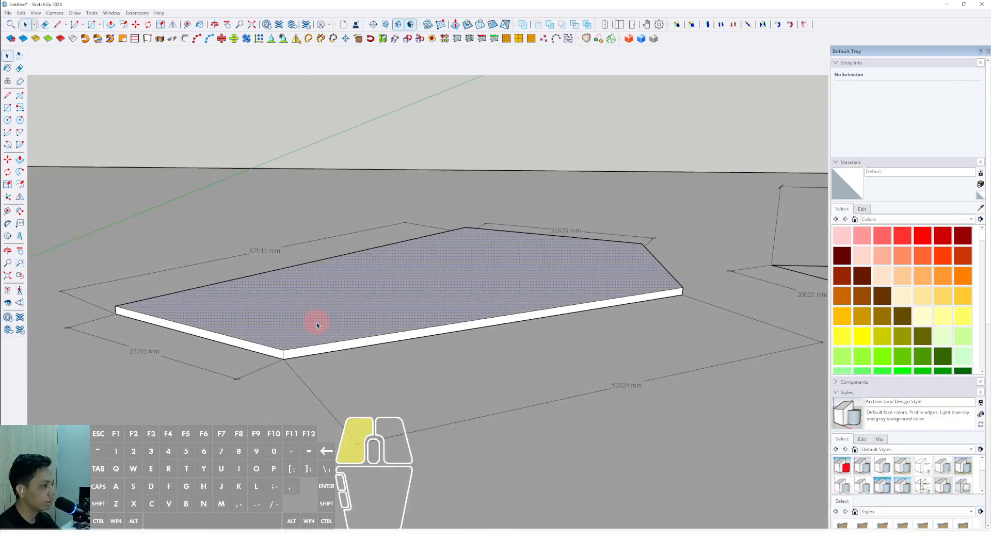
{"action": "scroll", "coordinate": [298, 336], "scroll_direction": "up", "scroll_amount": 1}
{"action": "triple_click", "coordinate": [323, 314]}
{"action": "right_click", "coordinate": [323, 313]}
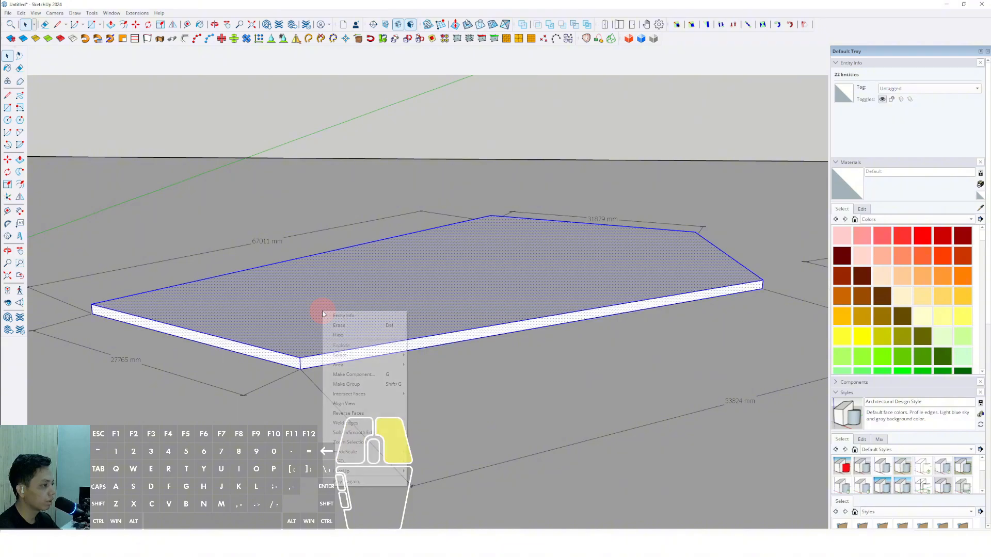
{"action": "left_click", "coordinate": [337, 385]}
Step: Push/Pull the middle footprint up to the same thickness as the first slab
{"action": "scroll", "coordinate": [298, 351], "scroll_direction": "down", "scroll_amount": 4}
{"action": "middle_click_drag", "start_coordinate": [469, 336], "coordinate": [357, 306], "text": "shift"}
{"action": "middle_click_drag", "start_coordinate": [357, 305], "coordinate": [365, 336]}
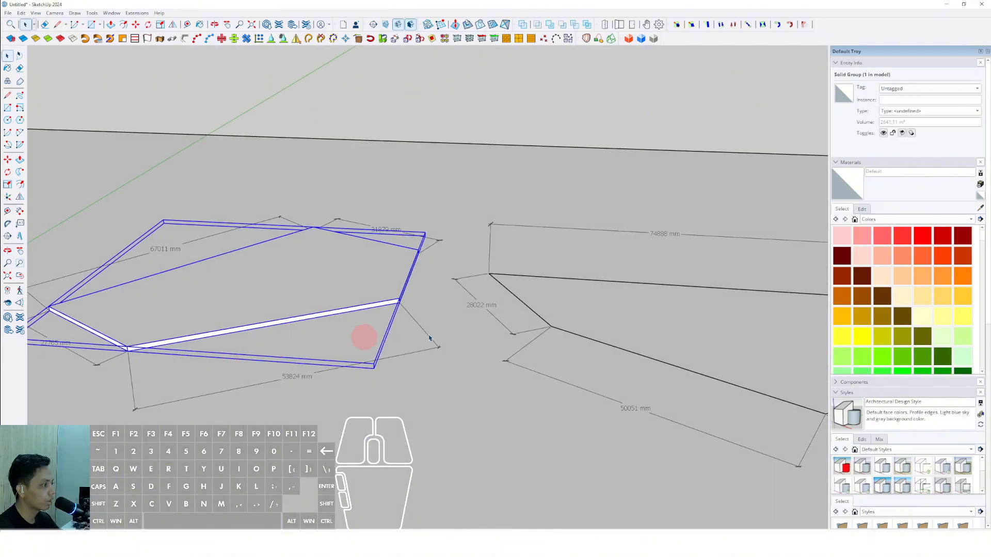
{"action": "key", "text": "v"}
{"action": "left_click", "coordinate": [556, 299]}
{"action": "left_click", "coordinate": [374, 268]}
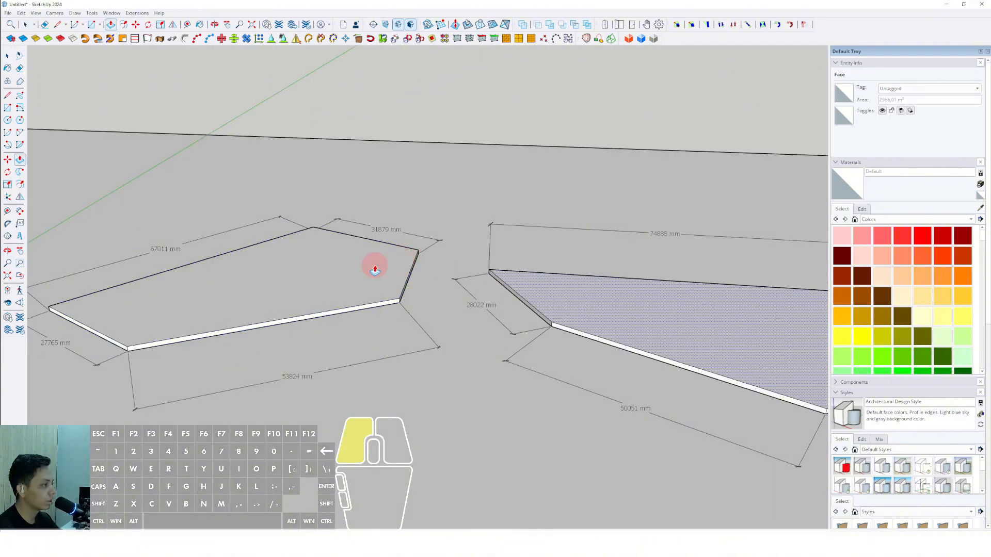
Step: Select all geometry of the middle slab and make it a group
{"action": "key", "text": "space"}
{"action": "scroll", "coordinate": [559, 326], "scroll_direction": "up", "scroll_amount": 1}
{"action": "middle_click_drag", "start_coordinate": [558, 327], "coordinate": [464, 314], "text": "shift"}
{"action": "double_click", "coordinate": [488, 303]}
{"action": "left_click", "coordinate": [488, 303]}
{"action": "right_click", "coordinate": [488, 302]}
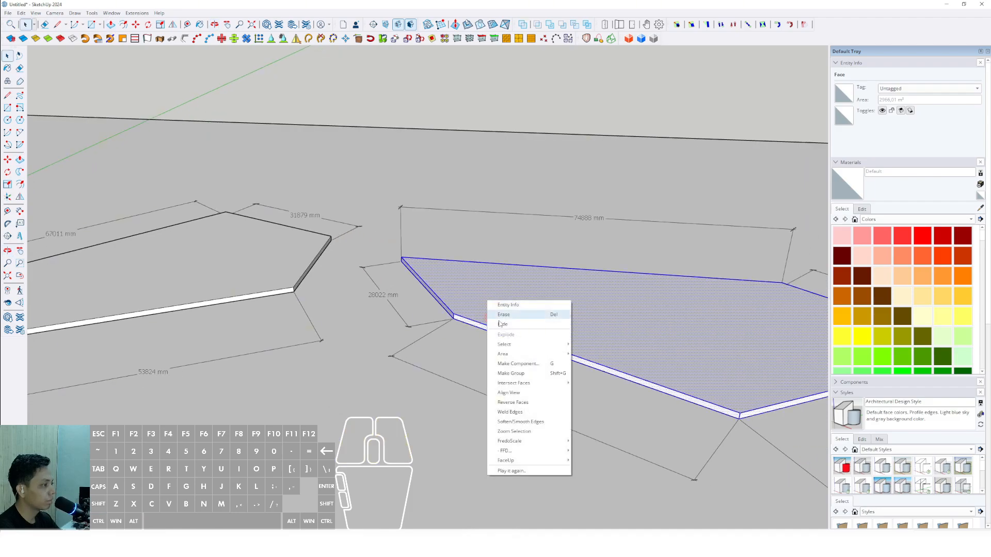
{"action": "left_click", "coordinate": [514, 375]}
Step: Push/Pull the third footprint up to the same thickness as the middle slab
{"action": "scroll", "coordinate": [609, 341], "scroll_direction": "down", "scroll_amount": 2}
{"action": "middle_click_drag", "start_coordinate": [611, 341], "coordinate": [273, 275], "text": "shift"}
{"action": "key", "text": "v"}
{"action": "left_click", "coordinate": [638, 281]}
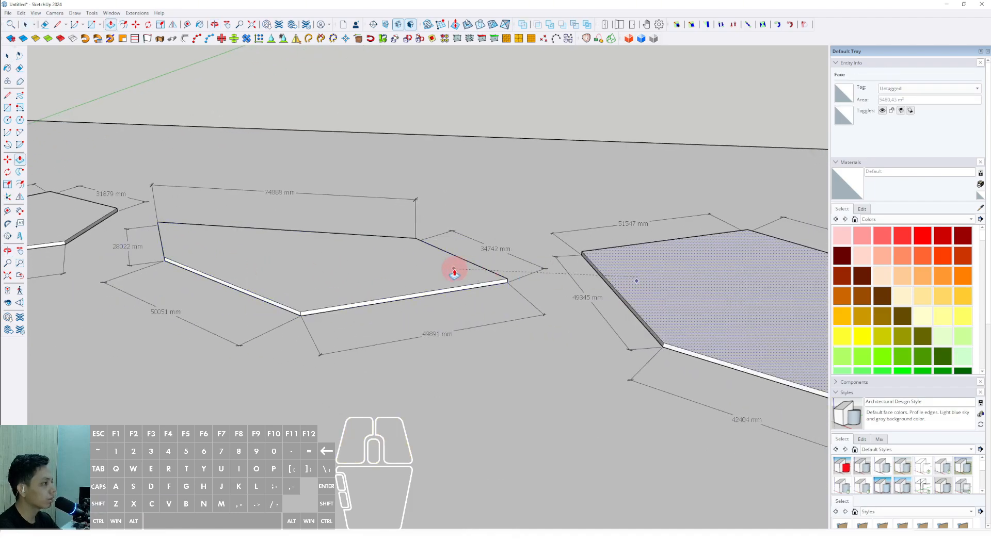
Step: Group all geometry of the third slab and convert the group into a component with the default settings
{"action": "scroll", "coordinate": [640, 282], "scroll_direction": "up", "scroll_amount": 1}
{"action": "triple_click", "coordinate": [640, 282]}
{"action": "right_click", "coordinate": [639, 281]}
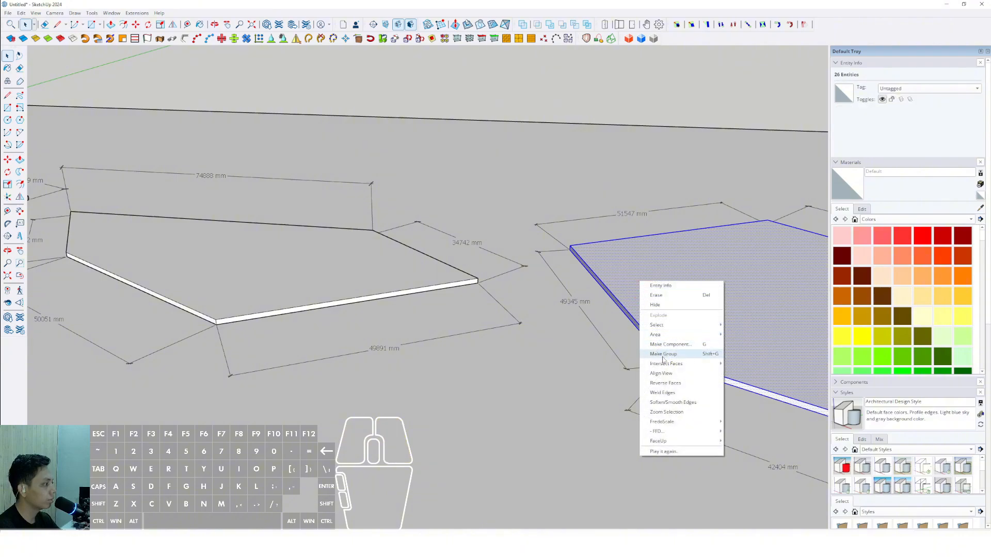
{"action": "left_click", "coordinate": [664, 354]}
{"action": "right_click", "coordinate": [644, 288]}
{"action": "left_click", "coordinate": [671, 351]}
{"action": "left_click", "coordinate": [523, 327]}
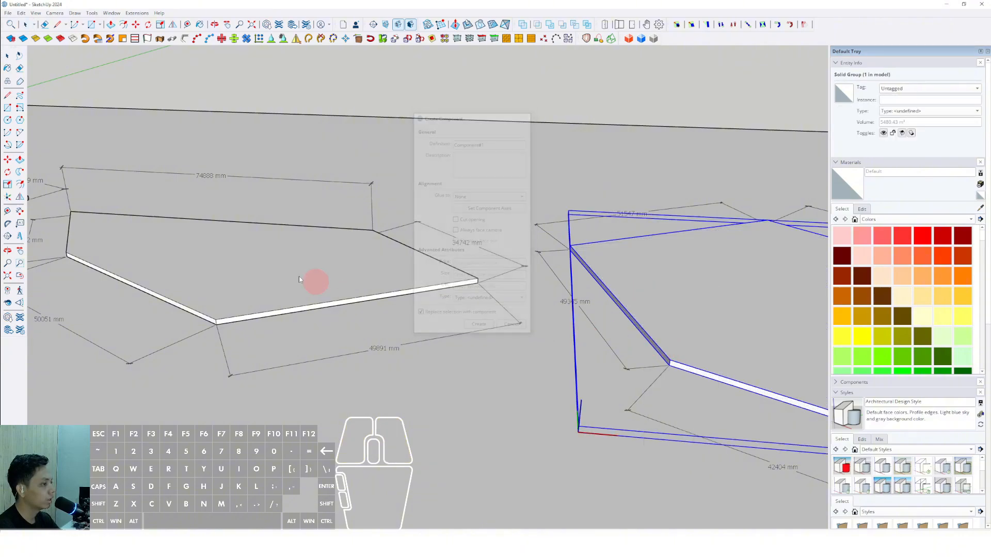
Step: Convert the middle slab's group into a component with the default settings
{"action": "middle_click_drag", "start_coordinate": [316, 280], "coordinate": [442, 287]}
{"action": "scroll", "coordinate": [442, 287], "scroll_direction": "up", "scroll_amount": 1}
{"action": "left_click", "coordinate": [409, 283]}
{"action": "right_click", "coordinate": [409, 283]}
{"action": "left_click", "coordinate": [419, 323]}
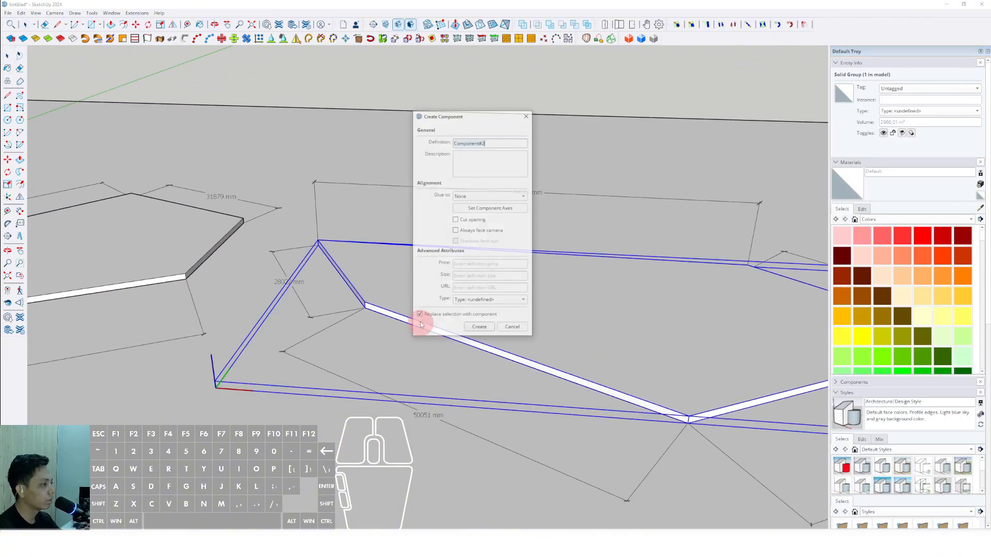
{"action": "left_click", "coordinate": [479, 329]}
Step: Convert the first slab's group into a component with the default settings
{"action": "middle_click_drag", "start_coordinate": [338, 283], "coordinate": [581, 300], "text": "shift"}
{"action": "right_click", "coordinate": [334, 292]}
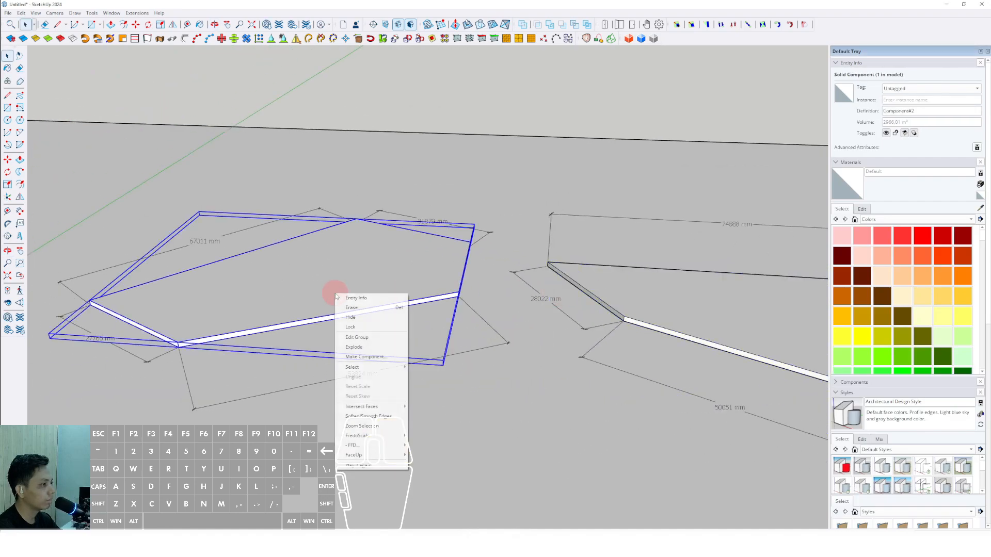
{"action": "left_click", "coordinate": [363, 356]}
{"action": "left_click", "coordinate": [477, 328]}
Step: Copy the middle slab component straight up along the blue axis as the next floor
{"action": "middle_click_drag", "start_coordinate": [476, 330], "coordinate": [465, 306]}
{"action": "scroll", "coordinate": [480, 320], "scroll_direction": "up", "scroll_amount": 3}
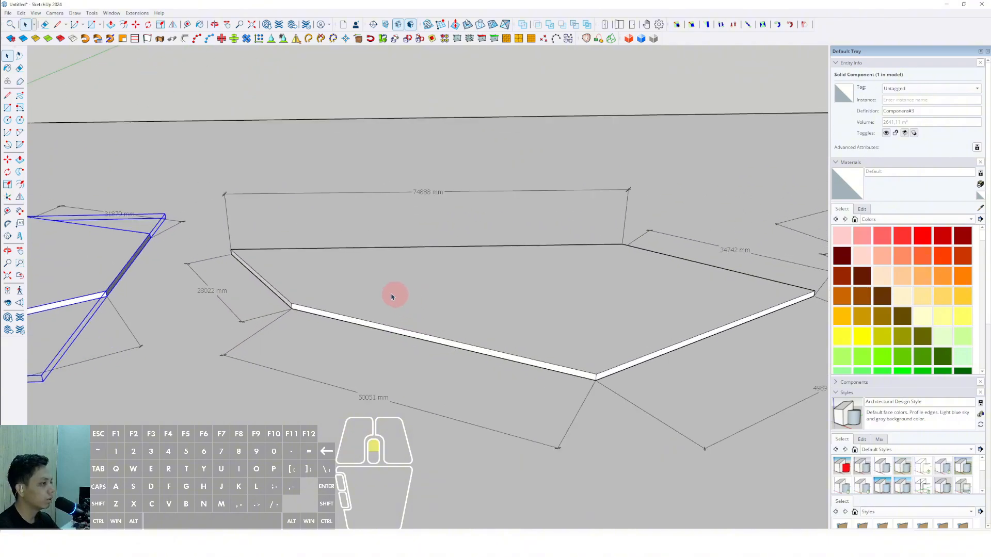
{"action": "left_click", "coordinate": [408, 303]}
{"action": "scroll", "coordinate": [457, 316], "scroll_direction": "down", "scroll_amount": 1}
{"action": "scroll", "coordinate": [283, 327], "scroll_direction": "up", "scroll_amount": 5}
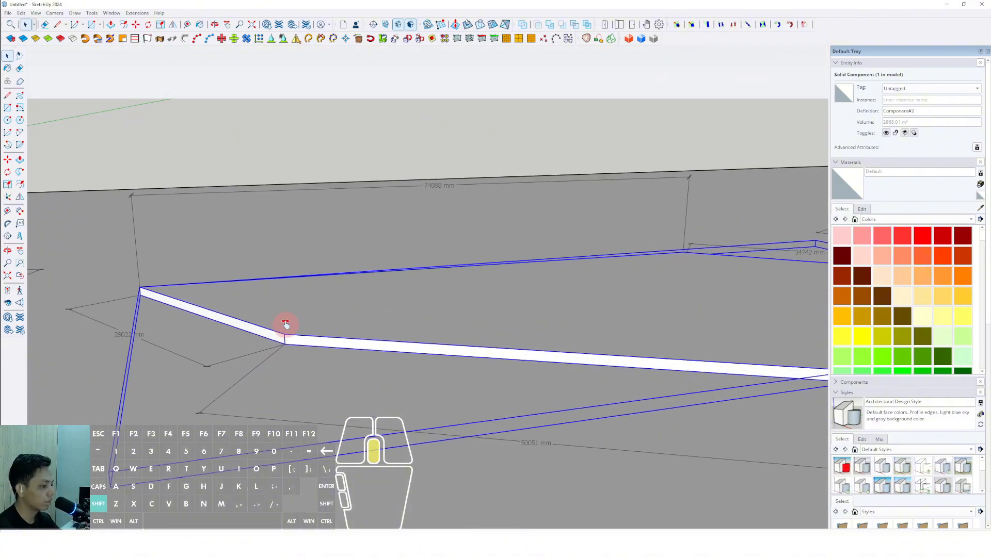
{"action": "key", "text": "m"}
{"action": "left_click", "coordinate": [304, 356]}
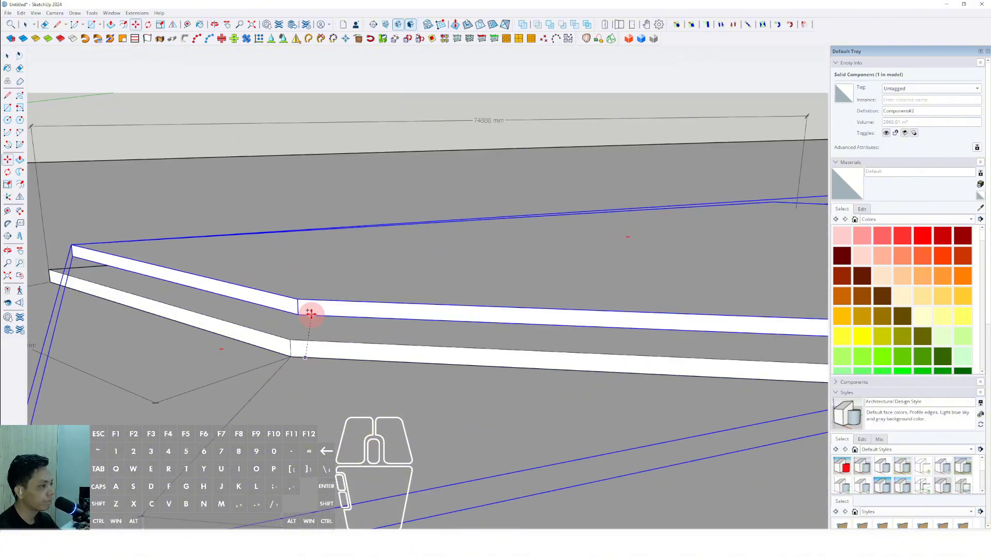
{"action": "scroll", "coordinate": [306, 341], "scroll_direction": "up", "scroll_amount": 2}
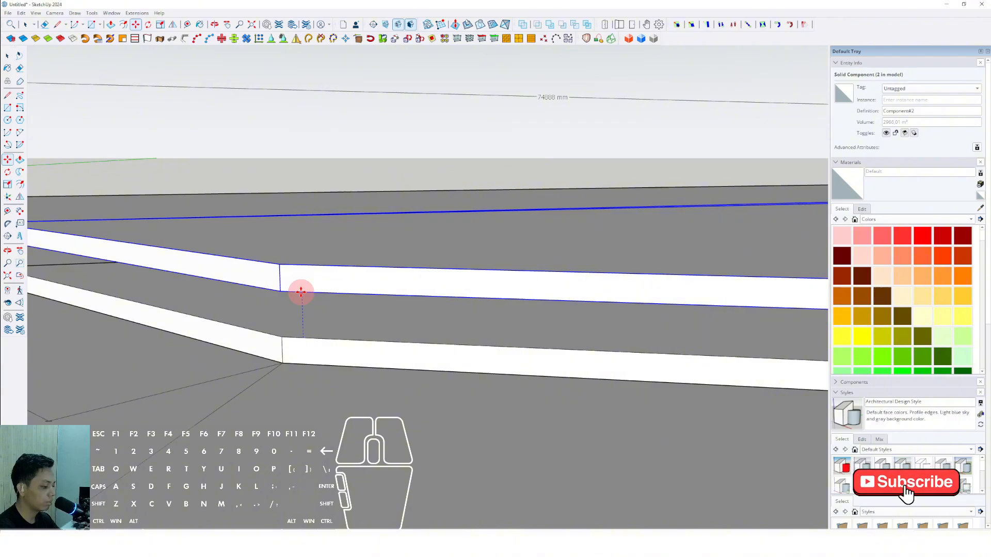
{"action": "key", "text": "Return"}
Step: Copy the middle building's raised slab upward again and array the copy into an evenly spaced stack of floors
{"action": "middle_click_drag", "start_coordinate": [332, 336], "coordinate": [288, 305]}
{"action": "key", "text": "m"}
{"action": "left_click", "coordinate": [292, 346]}
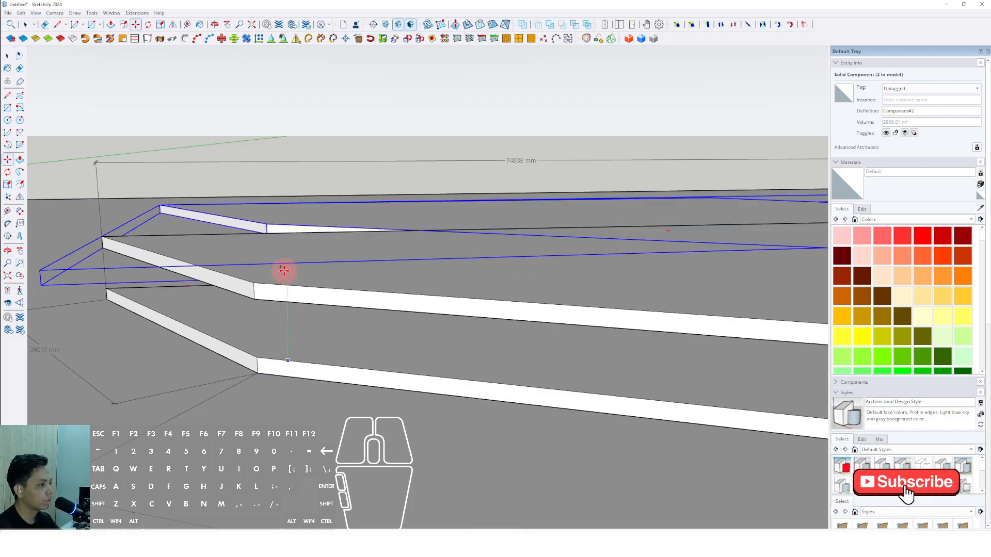
{"action": "key", "text": "space"}
{"action": "scroll", "coordinate": [286, 309], "scroll_direction": "up", "scroll_amount": 2}
{"action": "scroll", "coordinate": [207, 365], "scroll_direction": "up", "scroll_amount": 1}
{"action": "middle_click_drag", "start_coordinate": [285, 309], "coordinate": [252, 397]}
{"action": "key", "text": "m"}
{"action": "key", "text": "ctrl"}
{"action": "left_click", "coordinate": [258, 353]}
{"action": "scroll", "coordinate": [259, 363], "scroll_direction": "down", "scroll_amount": 2}
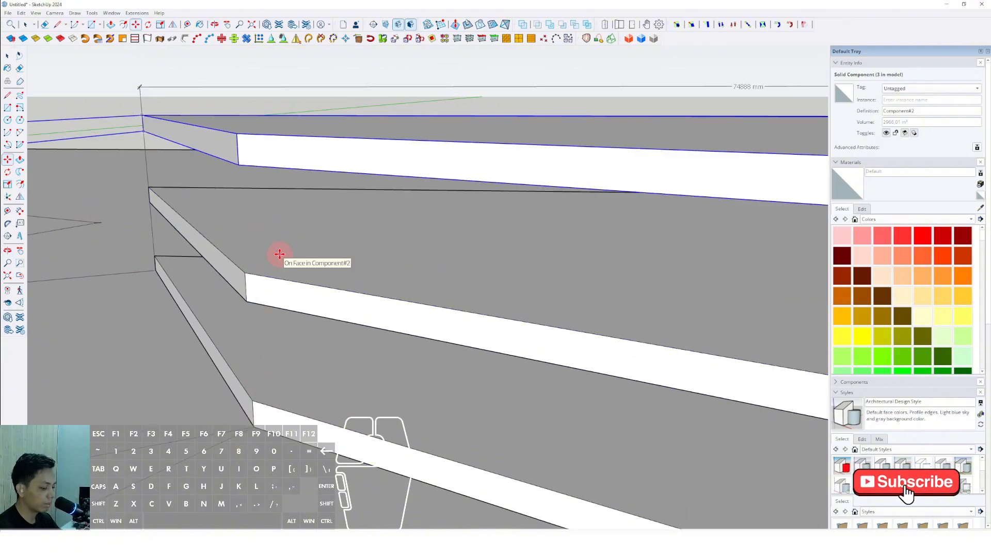
{"action": "key", "text": "space"}
{"action": "scroll", "coordinate": [279, 254], "scroll_direction": "down", "scroll_amount": 10}
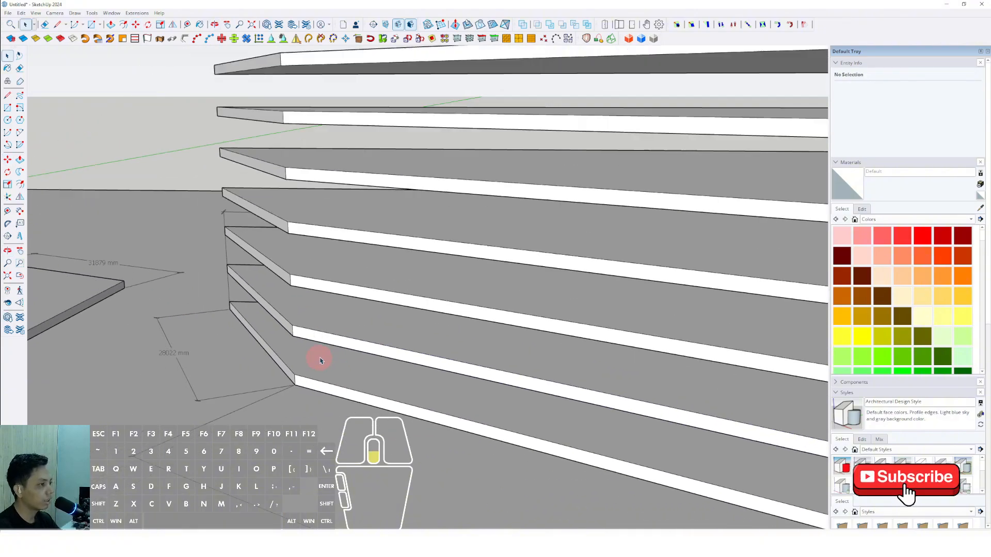
Step: Copy the third slab component straight up along the blue axis as the next floor
{"action": "middle_click_drag", "start_coordinate": [345, 345], "coordinate": [386, 340]}
{"action": "scroll", "coordinate": [442, 398], "scroll_direction": "up", "scroll_amount": 5}
{"action": "left_click", "coordinate": [391, 407]}
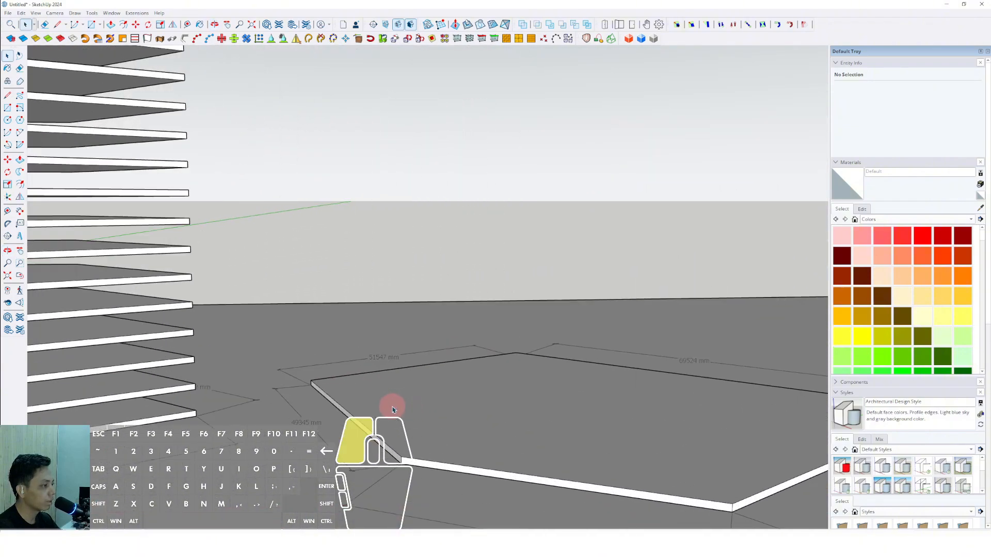
{"action": "scroll", "coordinate": [332, 332], "scroll_direction": "up", "scroll_amount": 3}
{"action": "scroll", "coordinate": [356, 377], "scroll_direction": "up", "scroll_amount": 4}
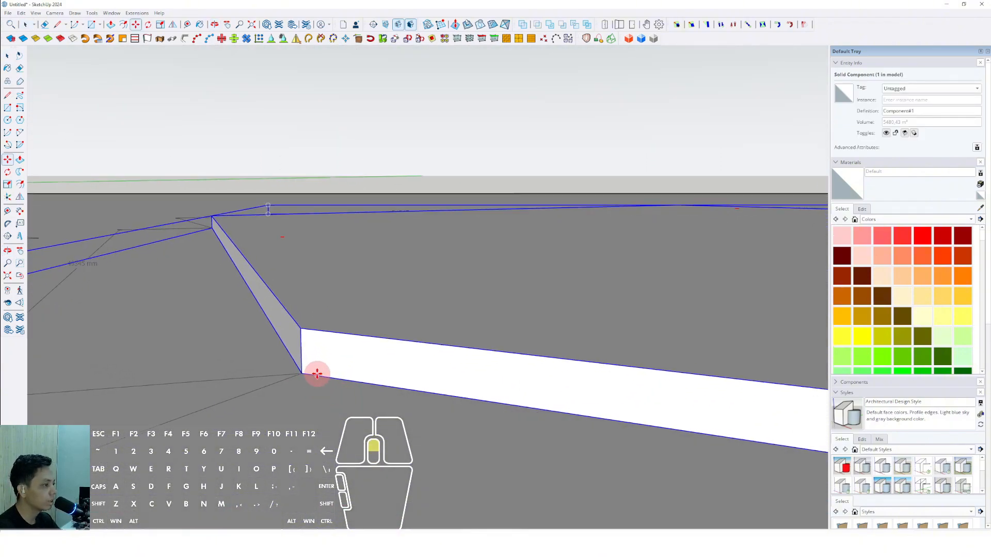
{"action": "key", "text": "m"}
{"action": "left_click", "coordinate": [299, 371]}
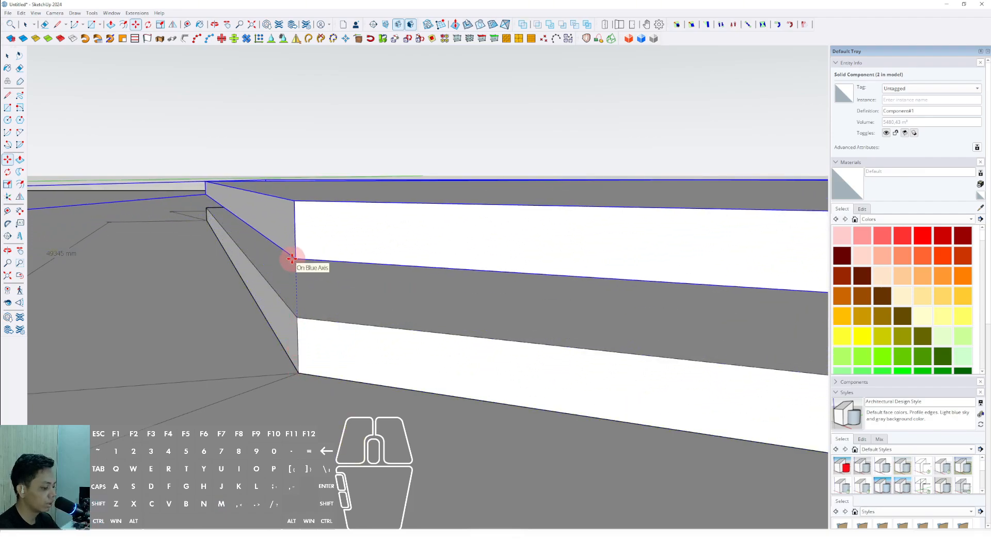
{"action": "type", "text": "0"}
{"action": "key", "text": "Return"}
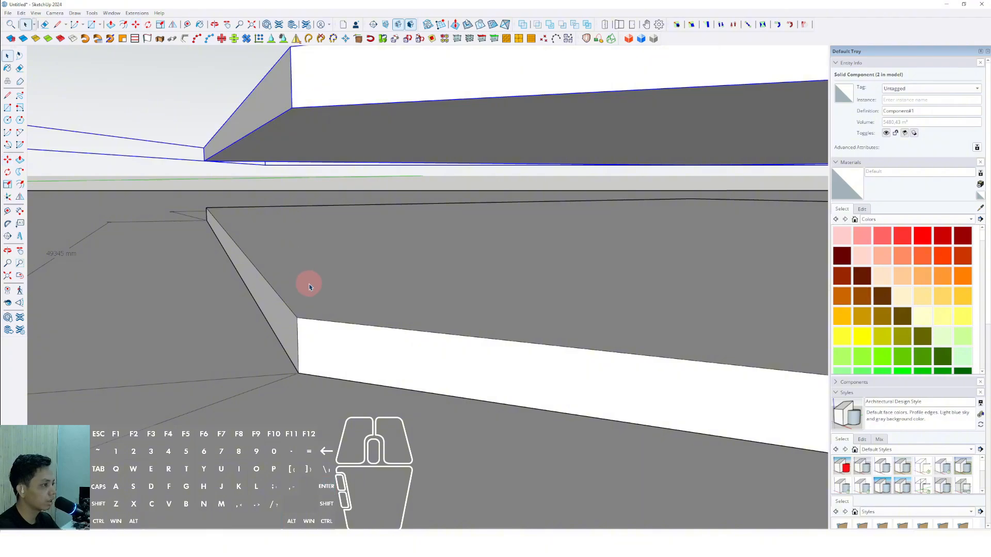
Step: Copy the third building's raised slab upward and array the copy into an evenly spaced stack of floors
{"action": "left_click", "coordinate": [298, 318]}
{"action": "key", "text": "ctrl"}
{"action": "scroll", "coordinate": [297, 283], "scroll_direction": "down", "scroll_amount": 3}
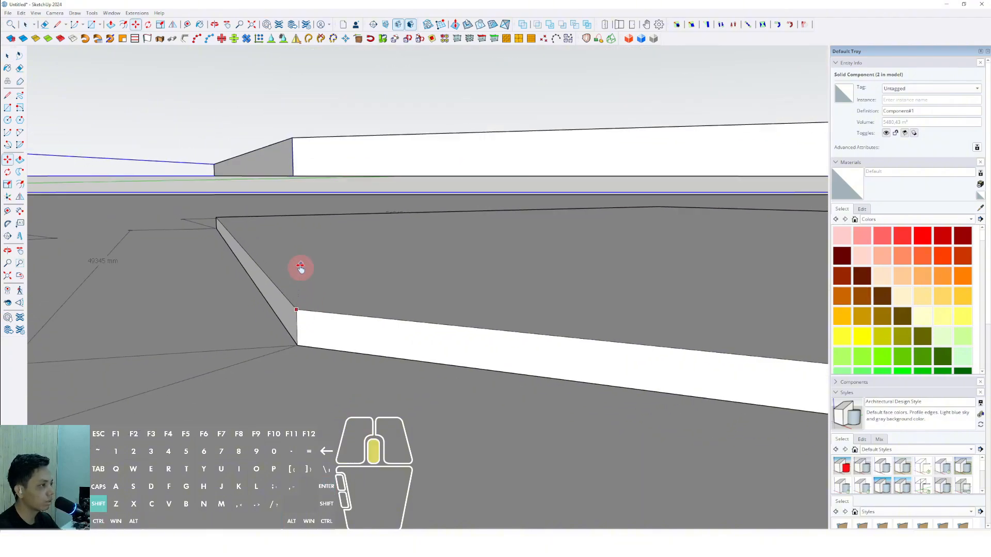
{"action": "middle_click_drag", "start_coordinate": [301, 270], "coordinate": [289, 368], "text": "shift"}
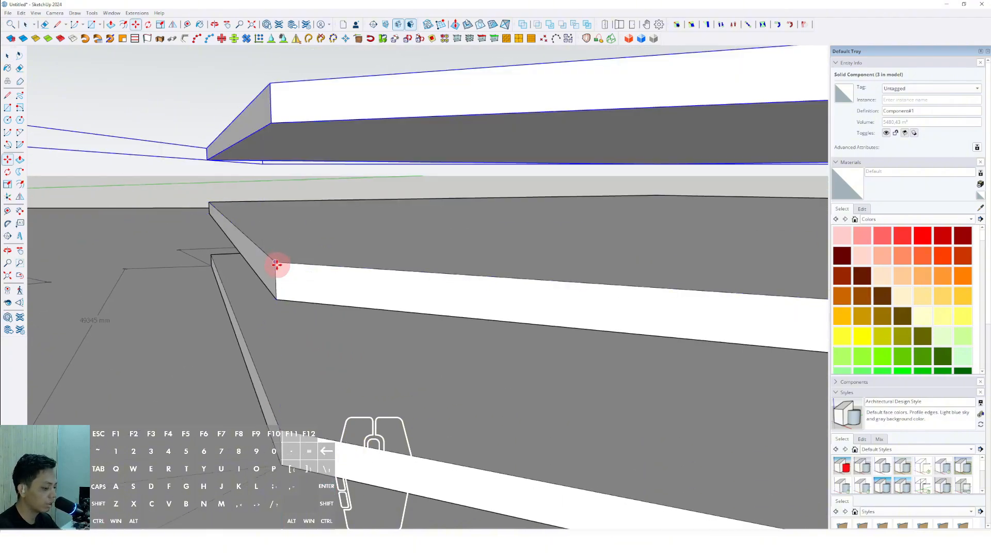
{"action": "key", "text": "Return"}
{"action": "key", "text": "space"}
{"action": "scroll", "coordinate": [378, 361], "scroll_direction": "down", "scroll_amount": 9}
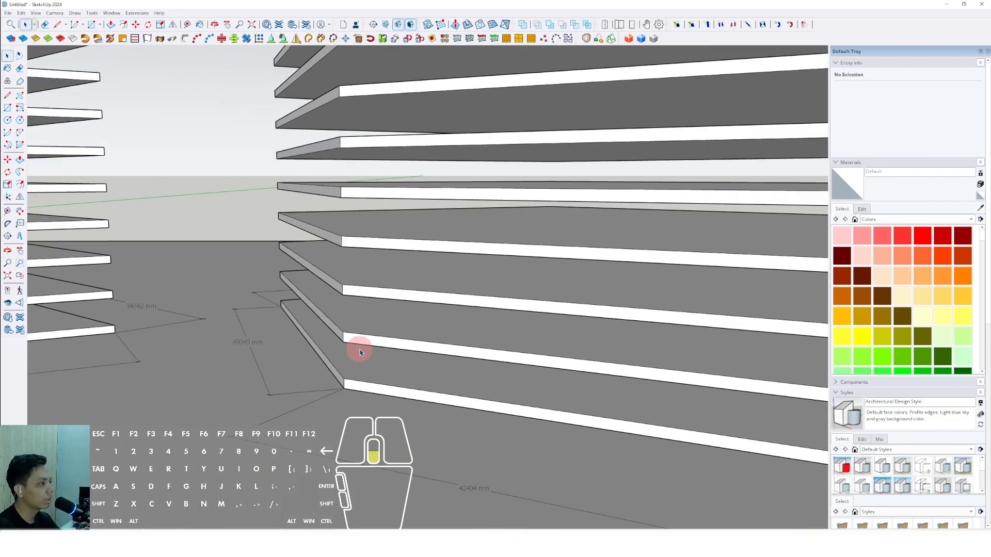
Step: Copy the first slab component straight up along the blue axis as the next floor
{"action": "scroll", "coordinate": [460, 355], "scroll_direction": "down", "scroll_amount": 3}
{"action": "middle_click_drag", "start_coordinate": [444, 333], "coordinate": [542, 324], "text": "shift"}
{"action": "middle_click_drag", "start_coordinate": [542, 324], "coordinate": [449, 329]}
{"action": "scroll", "coordinate": [317, 350], "scroll_direction": "up", "scroll_amount": 6}
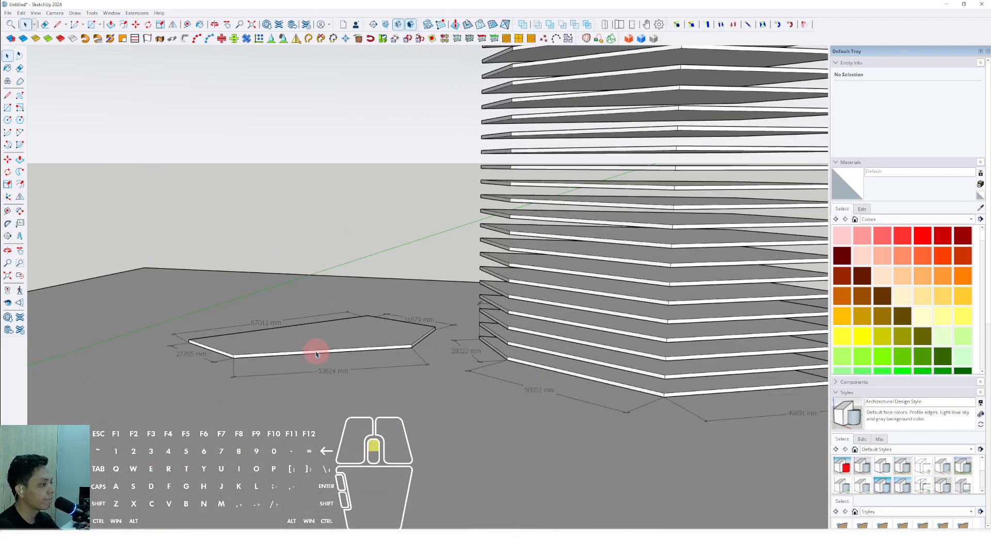
{"action": "left_click", "coordinate": [336, 343]}
{"action": "key", "text": "m"}
{"action": "scroll", "coordinate": [459, 347], "scroll_direction": "up", "scroll_amount": 8}
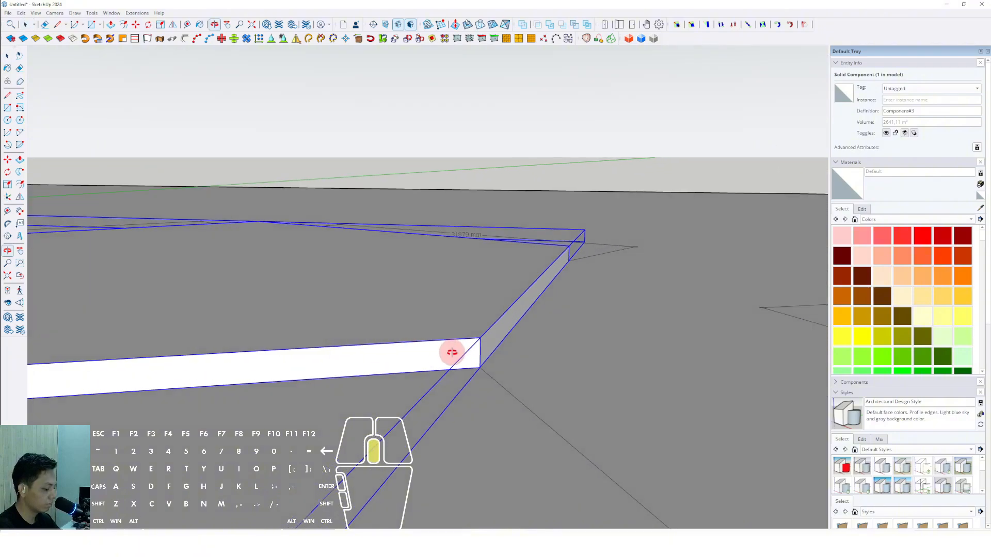
{"action": "left_click", "coordinate": [489, 377]}
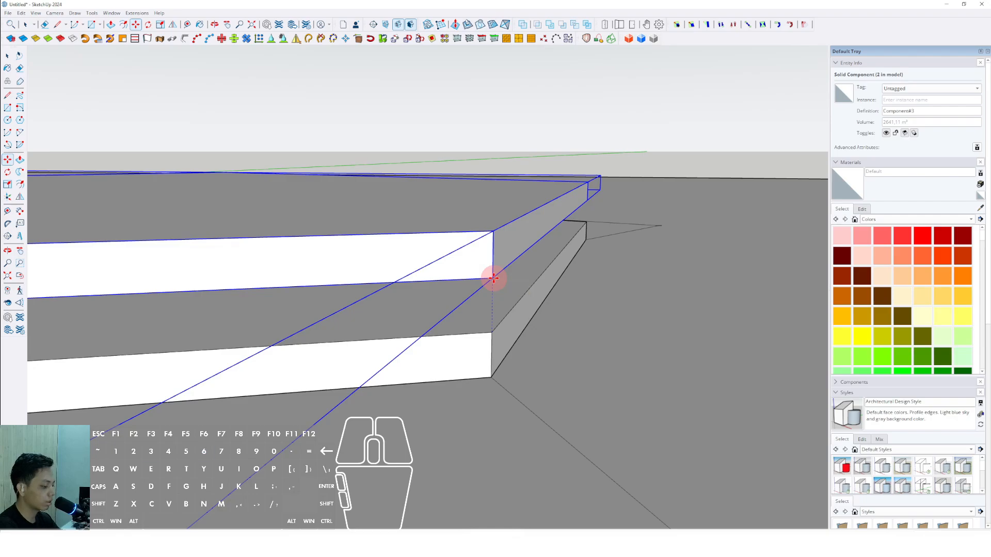
{"action": "key", "text": "Return"}
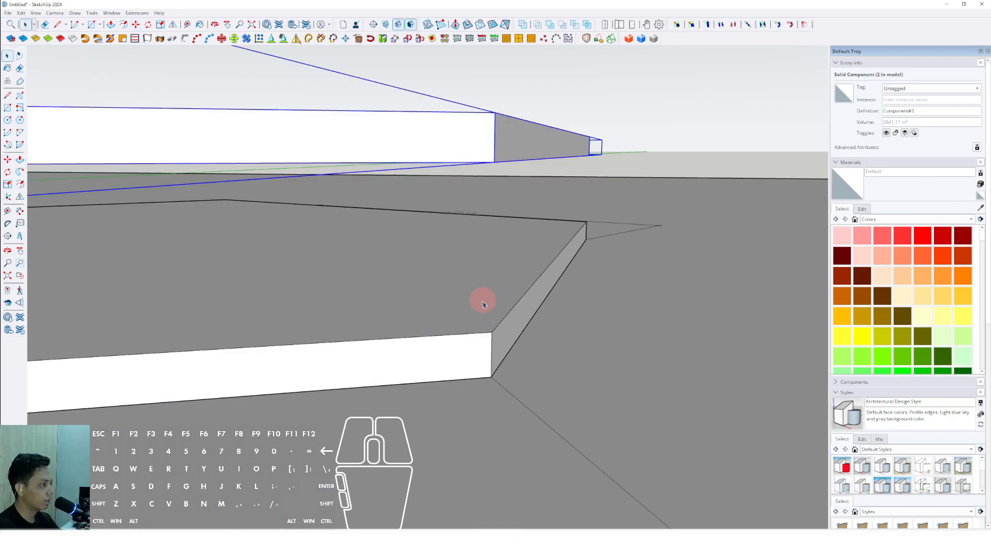
Step: Copy the first building's raised slab upward again and array the copy into an evenly spaced stack of floors
{"action": "key", "text": "m"}
{"action": "middle_click_drag", "start_coordinate": [483, 305], "coordinate": [417, 331]}
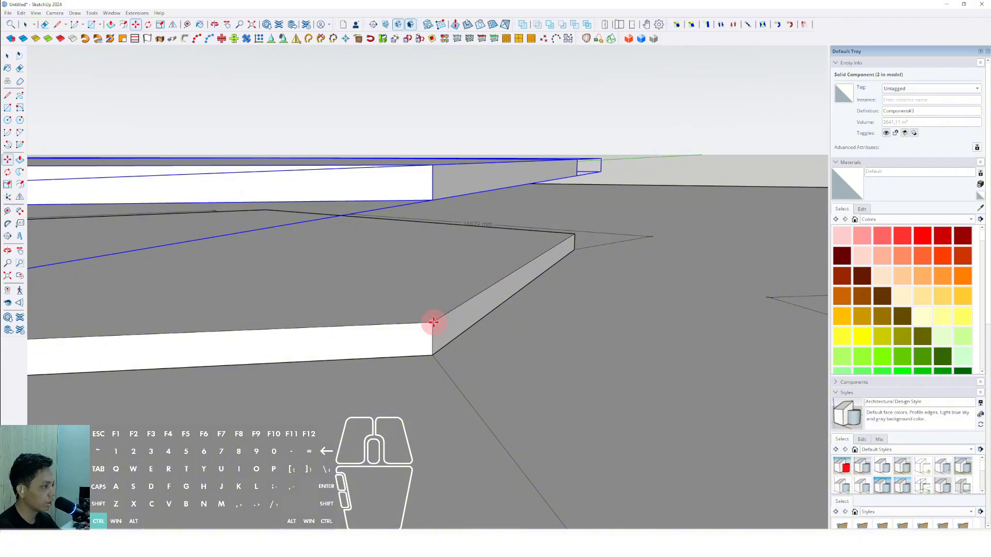
{"action": "key", "text": "ctrl"}
{"action": "left_click", "coordinate": [434, 323]}
{"action": "scroll", "coordinate": [432, 309], "scroll_direction": "down", "scroll_amount": 1}
{"action": "middle_click_drag", "start_coordinate": [432, 297], "coordinate": [428, 335], "text": "shift"}
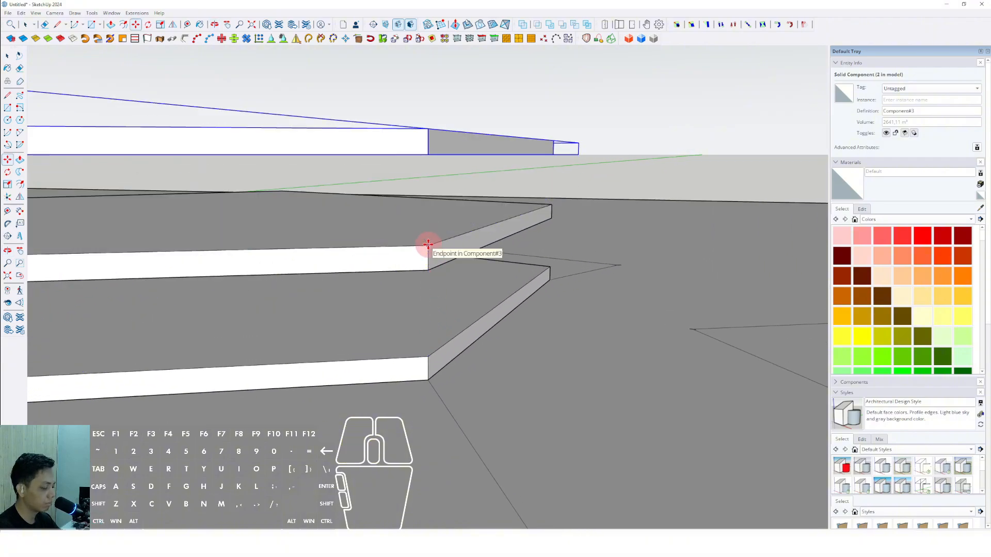
{"action": "key", "text": "Return"}
{"action": "key", "text": "space"}
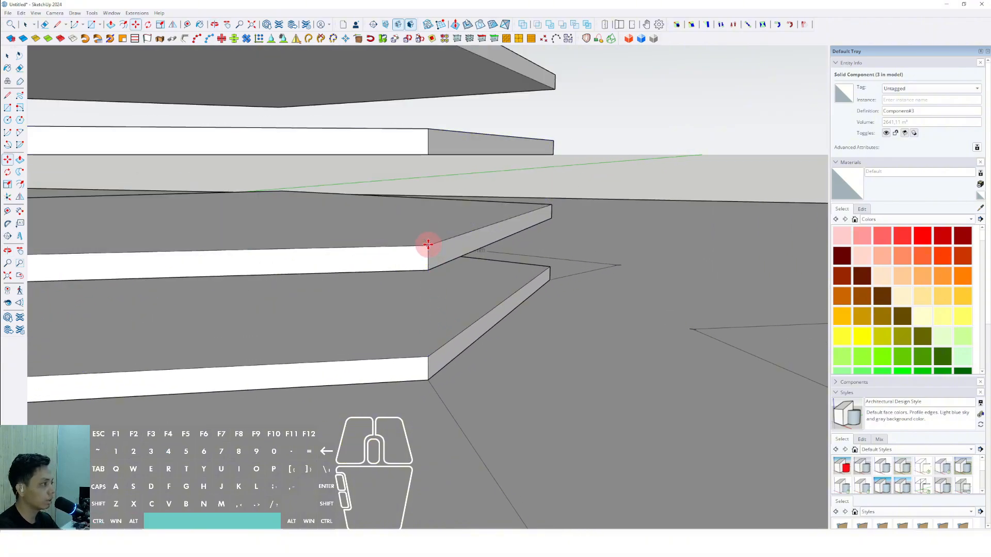
Step: Examine the three finished floor stacks from their bases up to the roof slabs
{"action": "scroll", "coordinate": [421, 378], "scroll_direction": "down", "scroll_amount": 12}
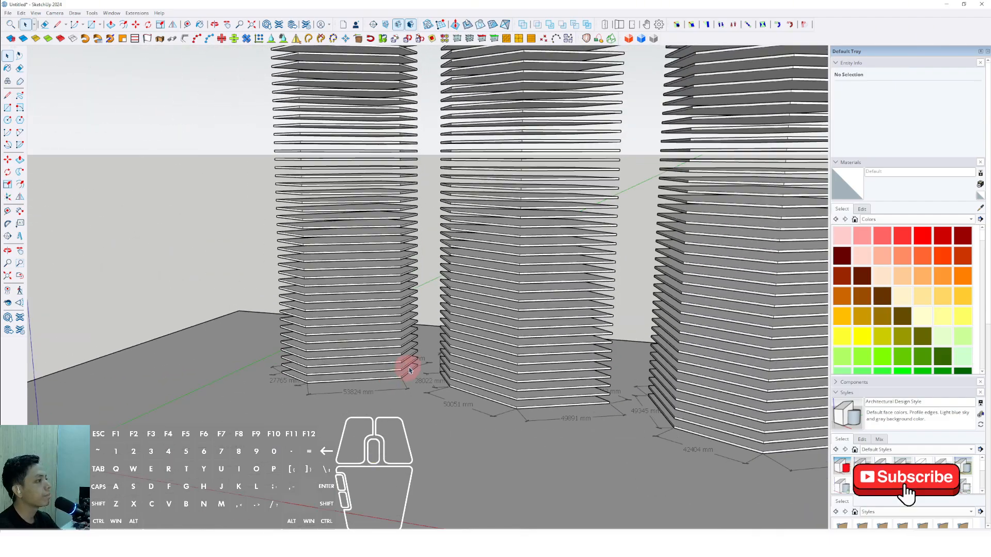
{"action": "scroll", "coordinate": [409, 370], "scroll_direction": "down", "scroll_amount": 5}
{"action": "middle_click_drag", "start_coordinate": [409, 370], "coordinate": [633, 305]}
{"action": "scroll", "coordinate": [464, 330], "scroll_direction": "up", "scroll_amount": 4}
{"action": "middle_click_drag", "start_coordinate": [464, 330], "coordinate": [459, 449]}
{"action": "mouse_move", "coordinate": [483, 304]}
{"action": "middle_mouse_down"}
{"action": "mouse_move", "coordinate": [475, 332]}
{"action": "mouse_move", "coordinate": [526, 374]}
{"action": "mouse_move", "coordinate": [476, 296]}
{"action": "middle_mouse_up"}
{"action": "scroll", "coordinate": [458, 379], "scroll_direction": "up", "scroll_amount": 3}
{"action": "middle_click_drag", "start_coordinate": [458, 379], "coordinate": [474, 269], "text": "shift"}
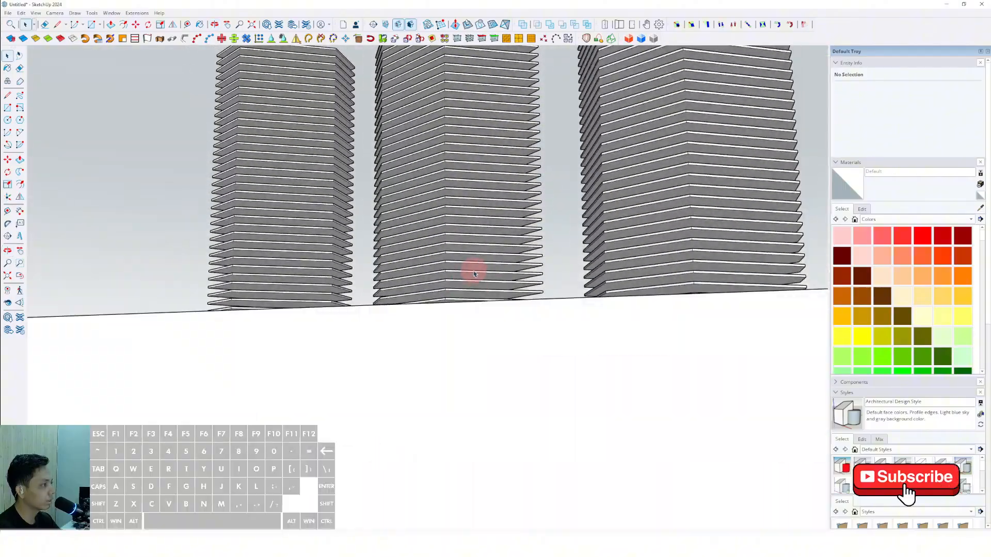
{"action": "middle_click_drag", "start_coordinate": [461, 222], "coordinate": [431, 338], "text": "shift"}
{"action": "middle_click_drag", "start_coordinate": [431, 338], "coordinate": [397, 273]}
Step: Make the middle tower's topmost slab a unique component
{"action": "scroll", "coordinate": [427, 282], "scroll_direction": "up", "scroll_amount": 2}
{"action": "left_click", "coordinate": [396, 272]}
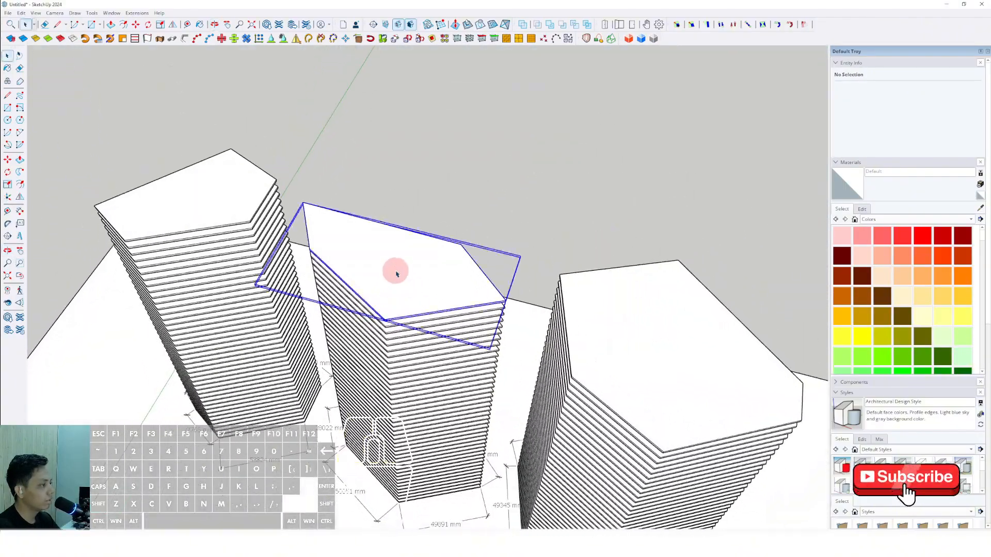
{"action": "middle_click_drag", "start_coordinate": [445, 316], "coordinate": [427, 160], "text": "shift"}
{"action": "scroll", "coordinate": [413, 250], "scroll_direction": "up", "scroll_amount": 5}
{"action": "right_click", "coordinate": [428, 161]}
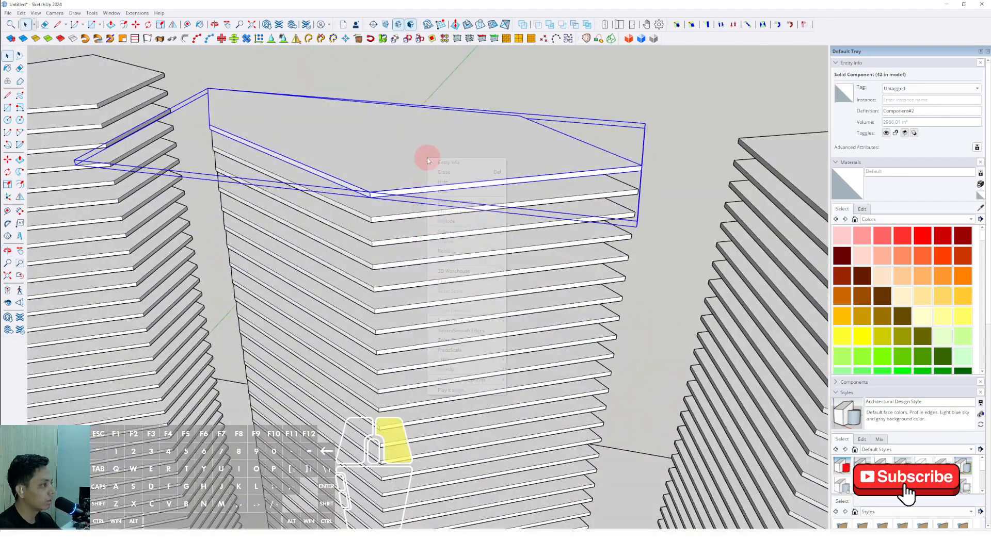
{"action": "left_click", "coordinate": [450, 212]}
Step: Make the topmost slabs of the third and first towers unique components
{"action": "scroll", "coordinate": [393, 219], "scroll_direction": "down", "scroll_amount": 3}
{"action": "middle_click_drag", "start_coordinate": [588, 230], "coordinate": [473, 222], "text": "shift"}
{"action": "right_click", "coordinate": [608, 200]}
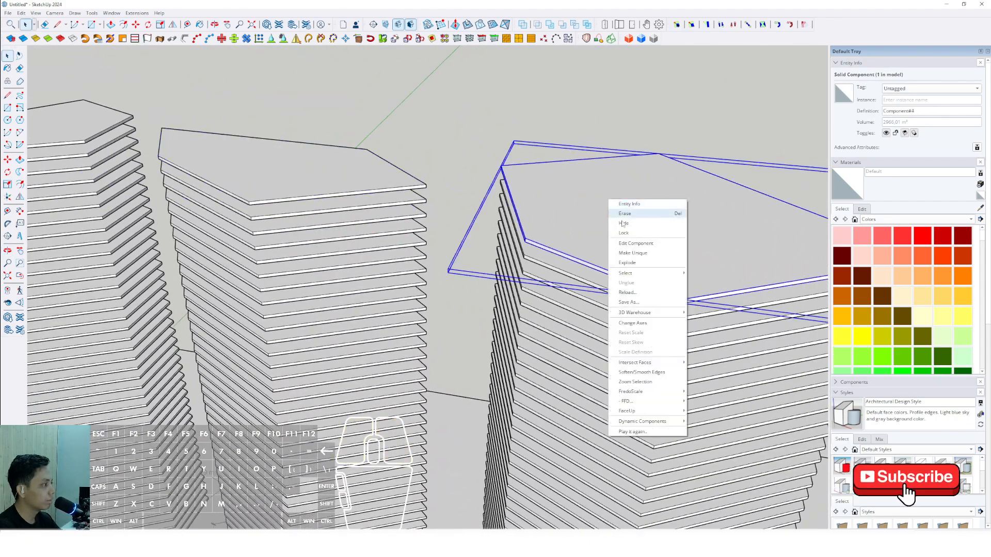
{"action": "left_click", "coordinate": [624, 252]}
{"action": "middle_click_drag", "start_coordinate": [523, 245], "coordinate": [729, 286], "text": "shift"}
{"action": "right_click", "coordinate": [237, 183]}
{"action": "left_click", "coordinate": [336, 237]}
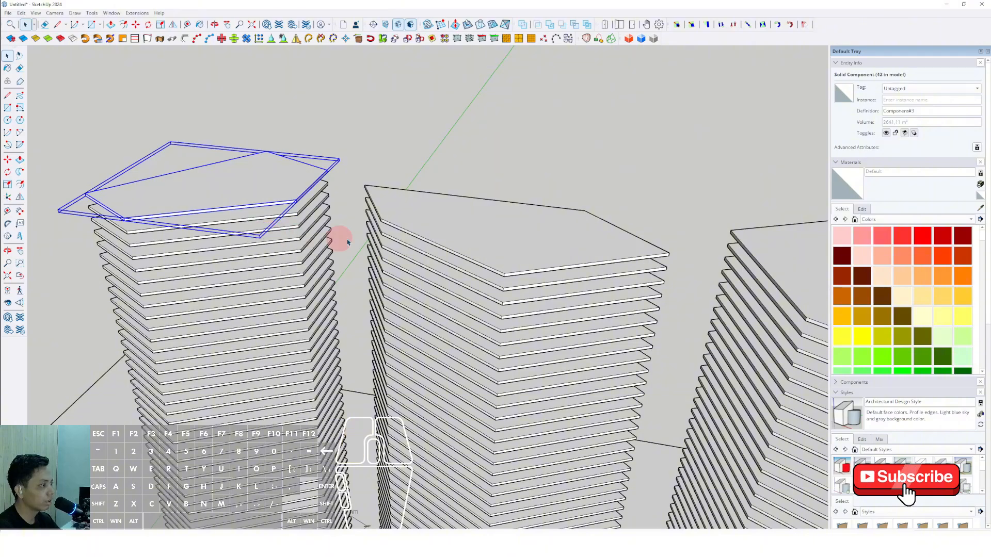
Step: Open the middle tower's top slab for editing and offset its top face inward to outline the core
{"action": "scroll", "coordinate": [518, 288], "scroll_direction": "up", "scroll_amount": 3}
{"action": "scroll", "coordinate": [519, 288], "scroll_direction": "up", "scroll_amount": 1}
{"action": "double_click", "coordinate": [526, 263]}
{"action": "left_click", "coordinate": [525, 263]}
{"action": "key", "text": "f"}
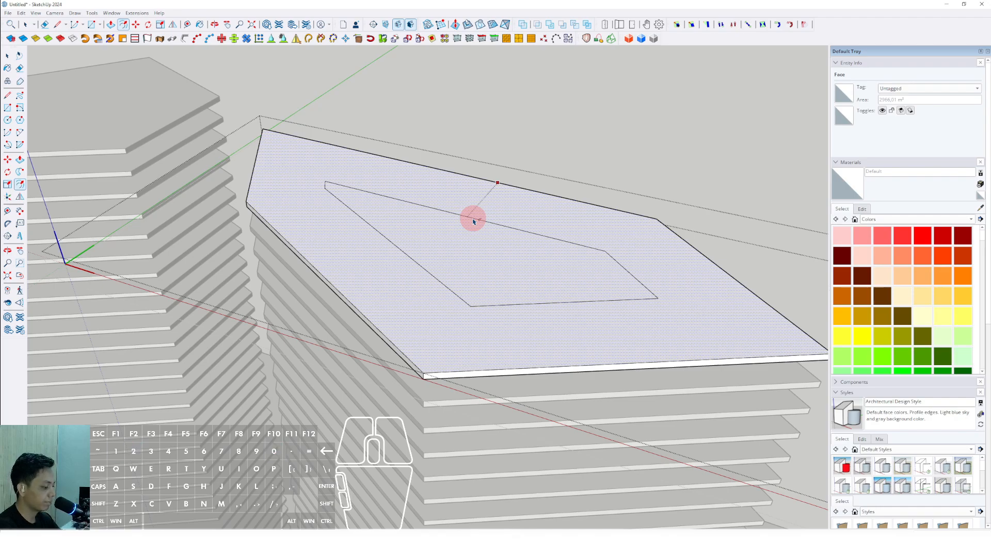
{"action": "key", "text": "Return"}
Step: Copy the inner offset face out of the middle tower's roof slab and paste it in place outside the component
{"action": "scroll", "coordinate": [490, 258], "scroll_direction": "up", "scroll_amount": 5}
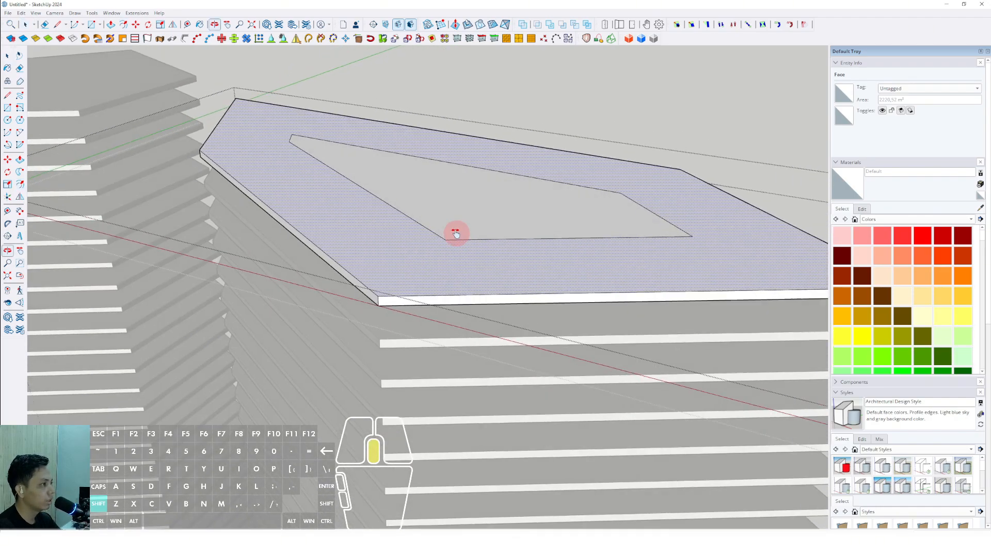
{"action": "left_click", "coordinate": [381, 212]}
{"action": "scroll", "coordinate": [422, 236], "scroll_direction": "up", "scroll_amount": 2}
{"action": "middle_click_drag", "start_coordinate": [422, 236], "coordinate": [399, 243]}
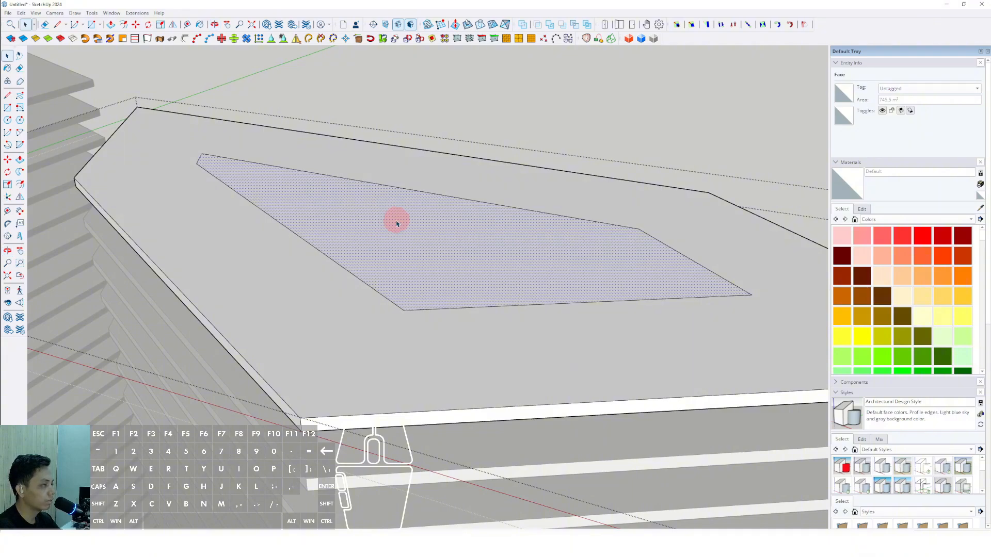
{"action": "left_click", "coordinate": [21, 13]}
{"action": "left_click", "coordinate": [34, 52]}
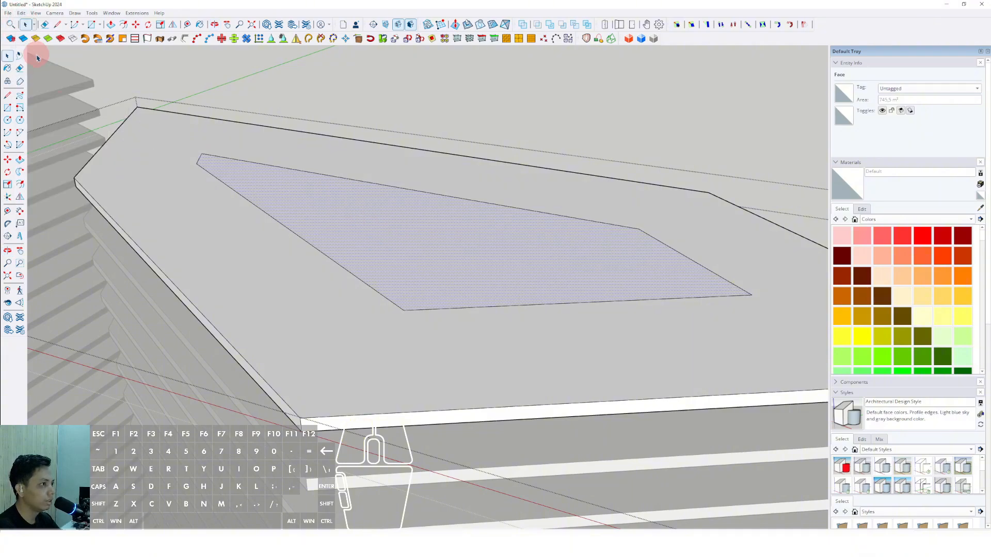
{"action": "scroll", "coordinate": [320, 253], "scroll_direction": "down", "scroll_amount": 3}
{"action": "scroll", "coordinate": [400, 169], "scroll_direction": "down", "scroll_amount": 2}
{"action": "left_click", "coordinate": [440, 126]}
{"action": "left_click", "coordinate": [22, 12]}
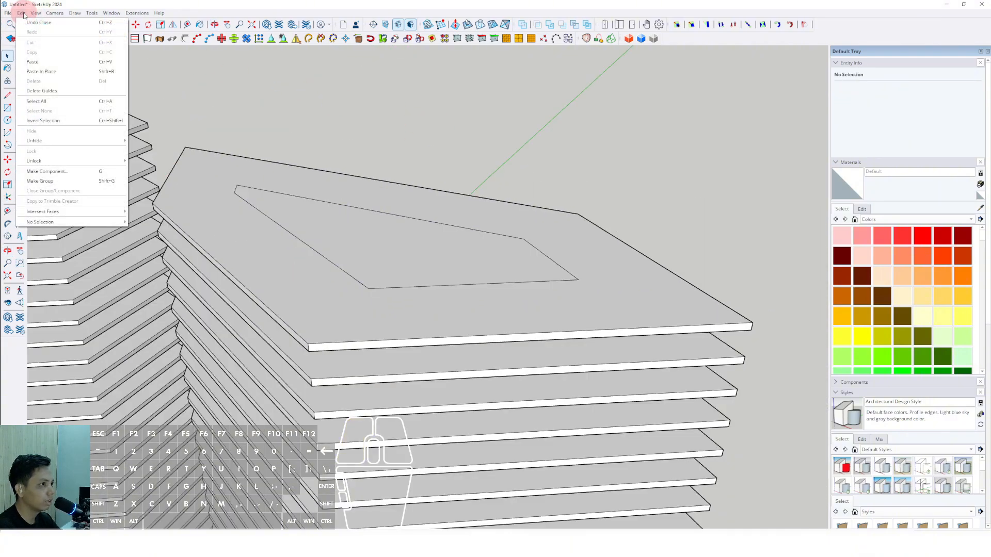
{"action": "left_click", "coordinate": [54, 73]}
Step: Push/pull the pasted face down through the middle tower's floors to the ground as a solid core
{"action": "scroll", "coordinate": [309, 248], "scroll_direction": "up", "scroll_amount": 4}
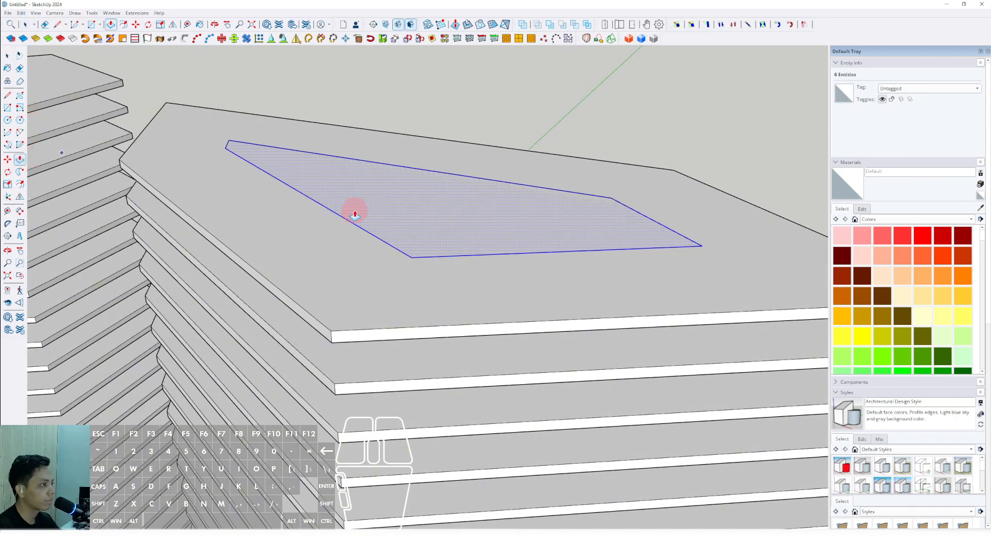
{"action": "scroll", "coordinate": [354, 209], "scroll_direction": "up", "scroll_amount": 1}
{"action": "left_click", "coordinate": [344, 180]}
{"action": "scroll", "coordinate": [370, 89], "scroll_direction": "down", "scroll_amount": 5}
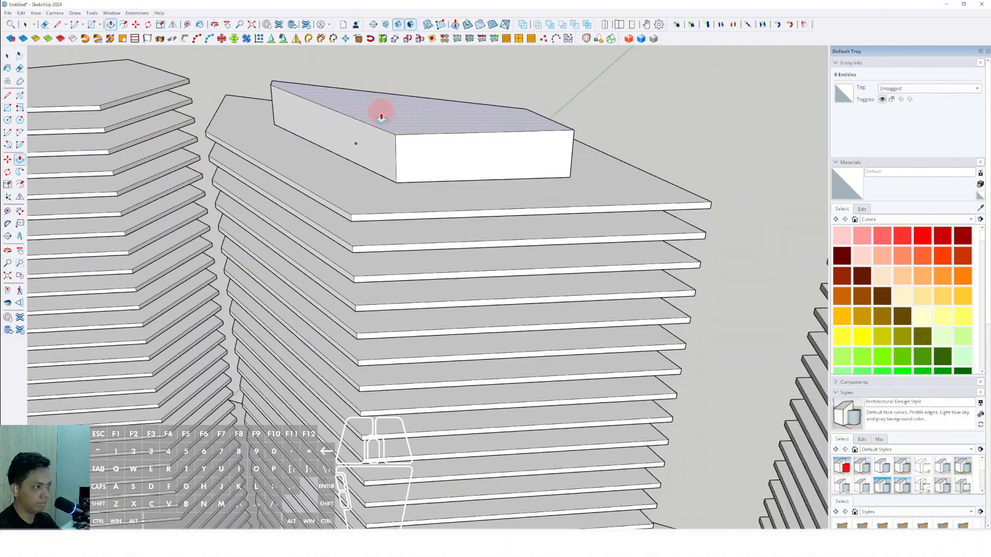
{"action": "middle_click_drag", "start_coordinate": [381, 118], "coordinate": [358, 177]}
{"action": "scroll", "coordinate": [353, 368], "scroll_direction": "up", "scroll_amount": 2}
{"action": "key", "text": "space"}
Step: Push/pull the top face of the middle tower's core up so it rises above the roof slab
{"action": "scroll", "coordinate": [336, 190], "scroll_direction": "up", "scroll_amount": 5}
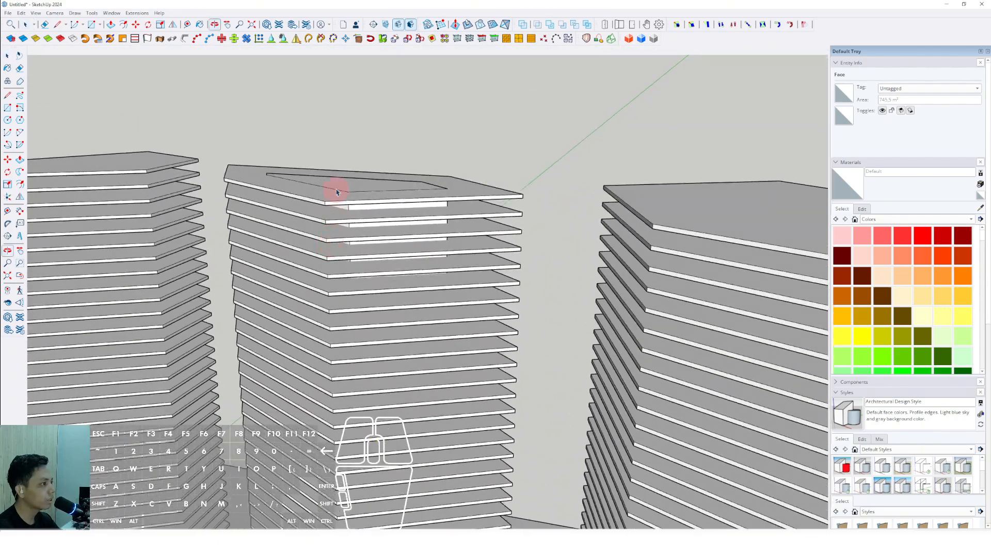
{"action": "key", "text": "p"}
{"action": "left_click_drag", "start_coordinate": [351, 186], "coordinate": [363, 112]}
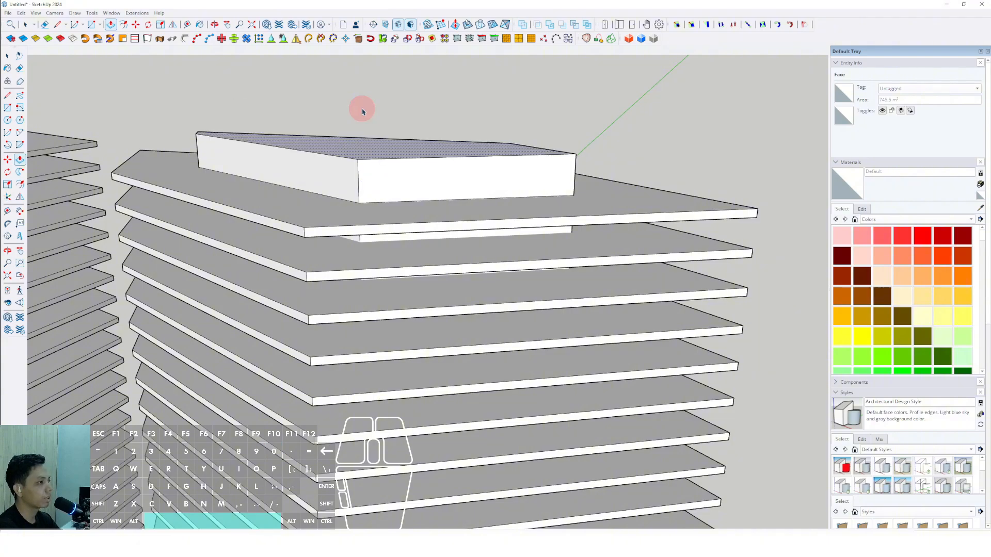
{"action": "key", "text": "space"}
Step: Select all connected geometry of the middle tower's core and make it a group
{"action": "middle_click_drag", "start_coordinate": [362, 112], "coordinate": [352, 154]}
{"action": "left_click", "coordinate": [353, 153]}
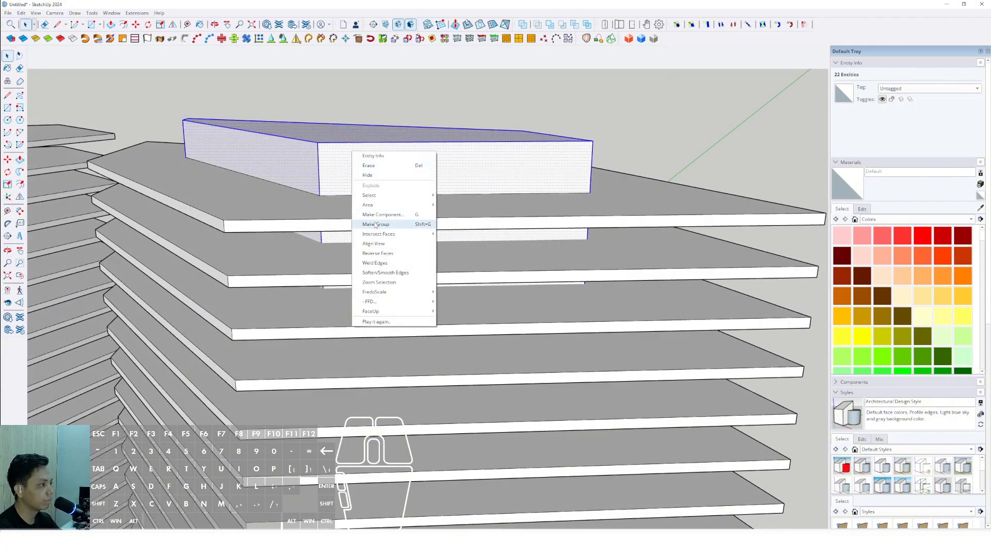
{"action": "scroll", "coordinate": [369, 203], "scroll_direction": "down", "scroll_amount": 4}
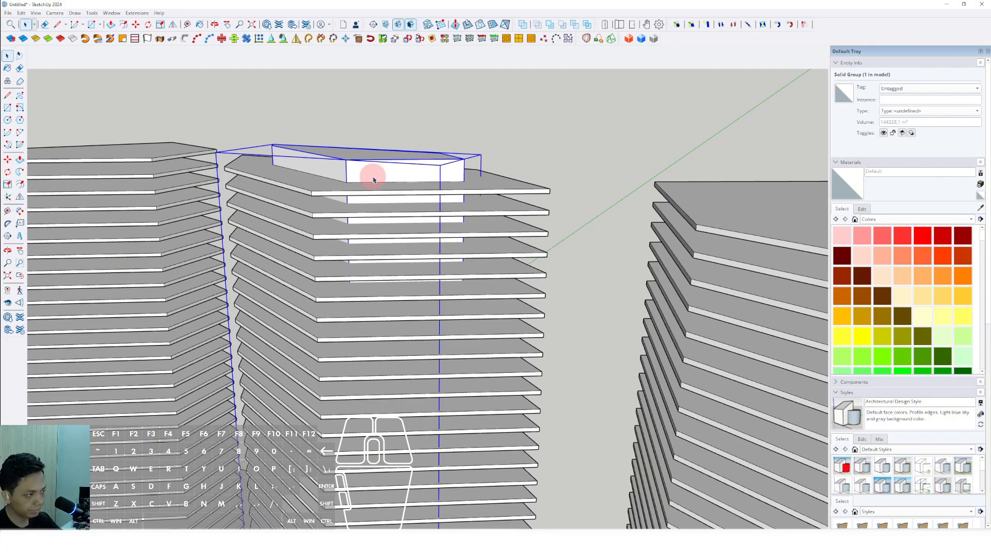
{"action": "middle_click_drag", "start_coordinate": [374, 179], "coordinate": [416, 94]}
{"action": "scroll", "coordinate": [417, 94], "scroll_direction": "up", "scroll_amount": 4}
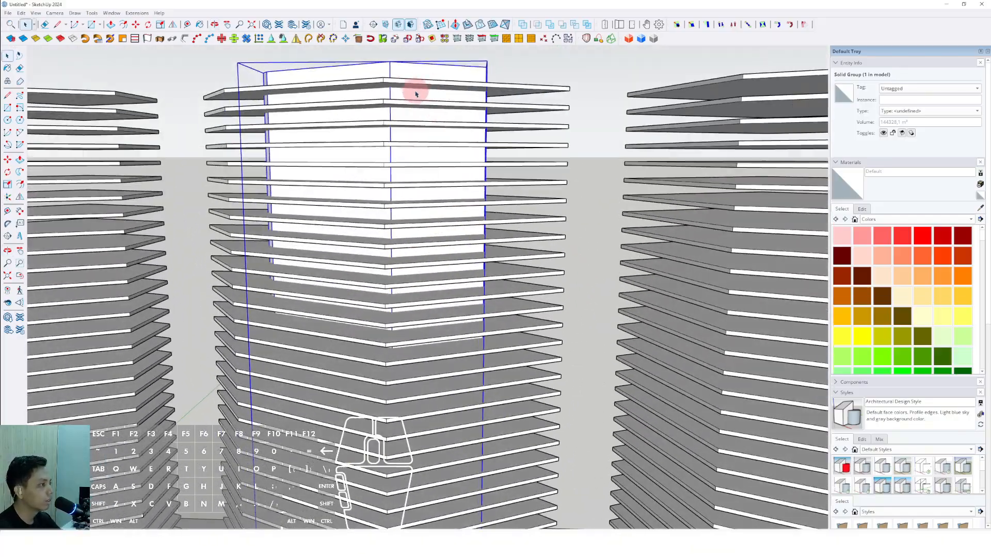
{"action": "scroll", "coordinate": [395, 105], "scroll_direction": "down", "scroll_amount": 5}
{"action": "middle_click_drag", "start_coordinate": [371, 166], "coordinate": [365, 199]}
Step: Open the third tower's top slab component for editing and select its top face
{"action": "scroll", "coordinate": [384, 176], "scroll_direction": "up", "scroll_amount": 6}
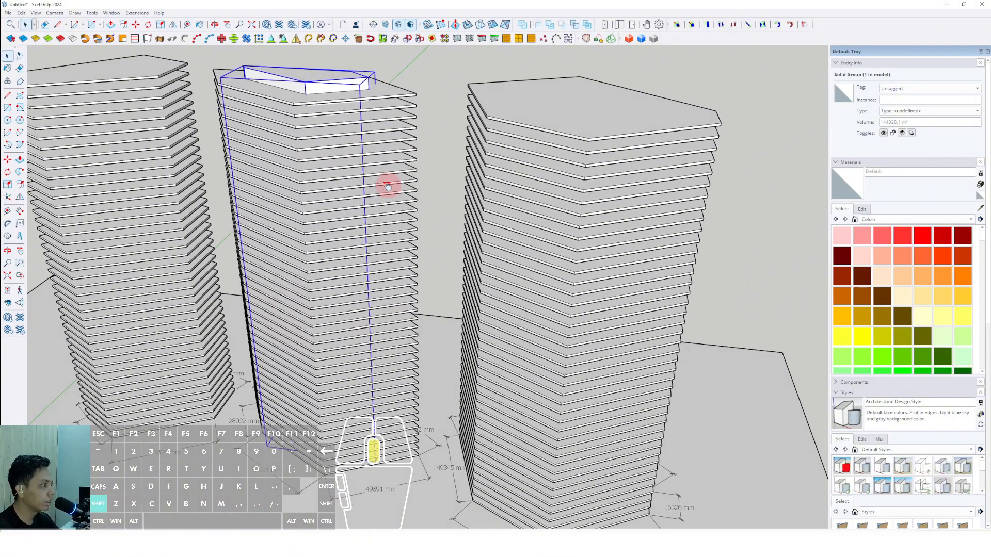
{"action": "left_click", "coordinate": [456, 190]}
{"action": "right_click", "coordinate": [457, 191]}
{"action": "left_click", "coordinate": [473, 233]}
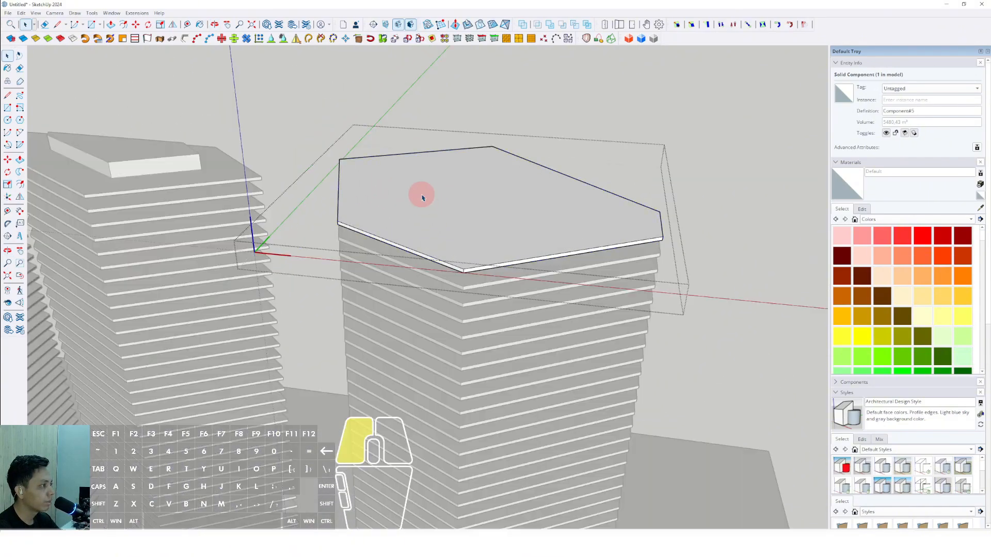
{"action": "scroll", "coordinate": [482, 216], "scroll_direction": "up", "scroll_amount": 3}
{"action": "left_click", "coordinate": [491, 207]}
Step: Try a narrow inward offset of the third tower's roof face and undo it
{"action": "key", "text": "f"}
{"action": "left_click_drag", "start_coordinate": [516, 182], "coordinate": [506, 188]}
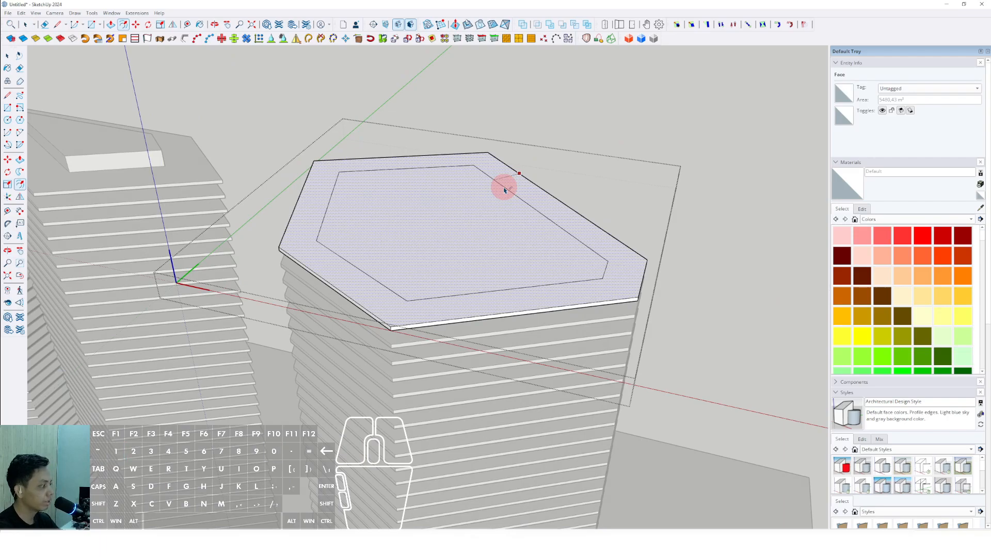
{"action": "left_click", "coordinate": [501, 195]}
{"action": "key", "text": "space"}
{"action": "middle_click_drag", "start_coordinate": [499, 199], "coordinate": [455, 293]}
{"action": "key", "text": "ctrl+z"}
Step: Offset the third tower's roof face far inward to outline a small central core
{"action": "scroll", "coordinate": [493, 231], "scroll_direction": "up", "scroll_amount": 3}
{"action": "key", "text": "f"}
{"action": "left_click", "coordinate": [514, 207]}
{"action": "scroll", "coordinate": [485, 226], "scroll_direction": "down", "scroll_amount": 3}
{"action": "scroll", "coordinate": [459, 290], "scroll_direction": "up", "scroll_amount": 1}
{"action": "scroll", "coordinate": [460, 294], "scroll_direction": "up", "scroll_amount": 1}
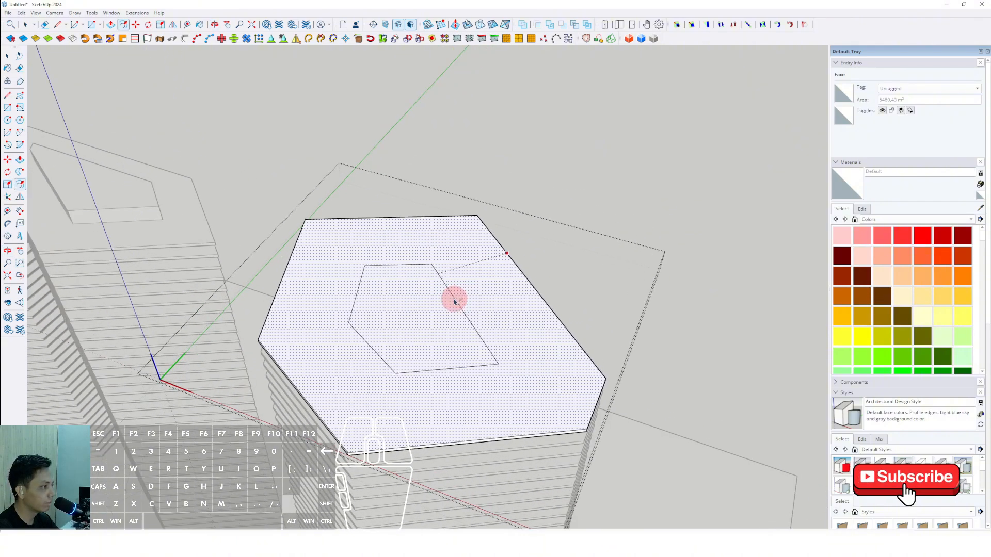
{"action": "scroll", "coordinate": [455, 302], "scroll_direction": "up", "scroll_amount": 2}
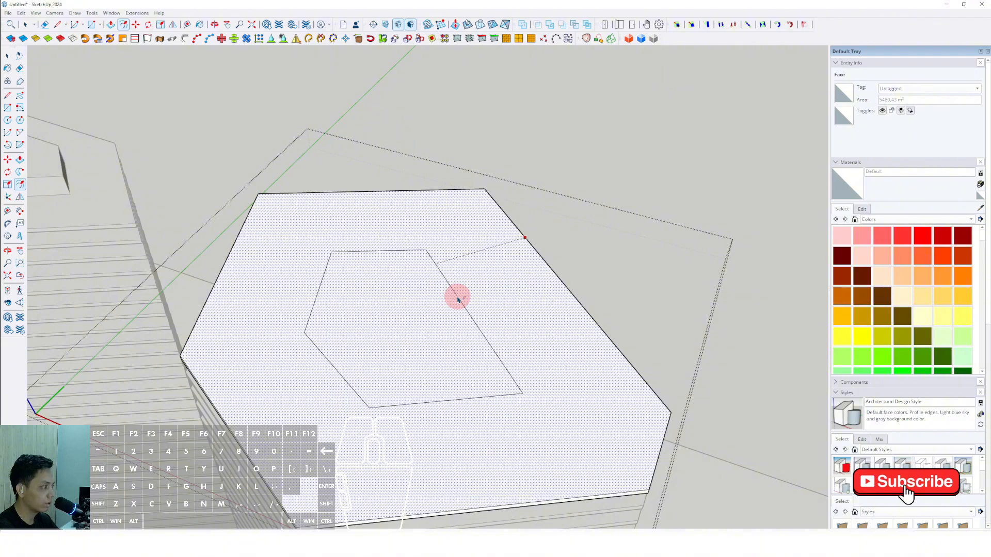
{"action": "left_click", "coordinate": [457, 300]}
{"action": "key", "text": "space"}
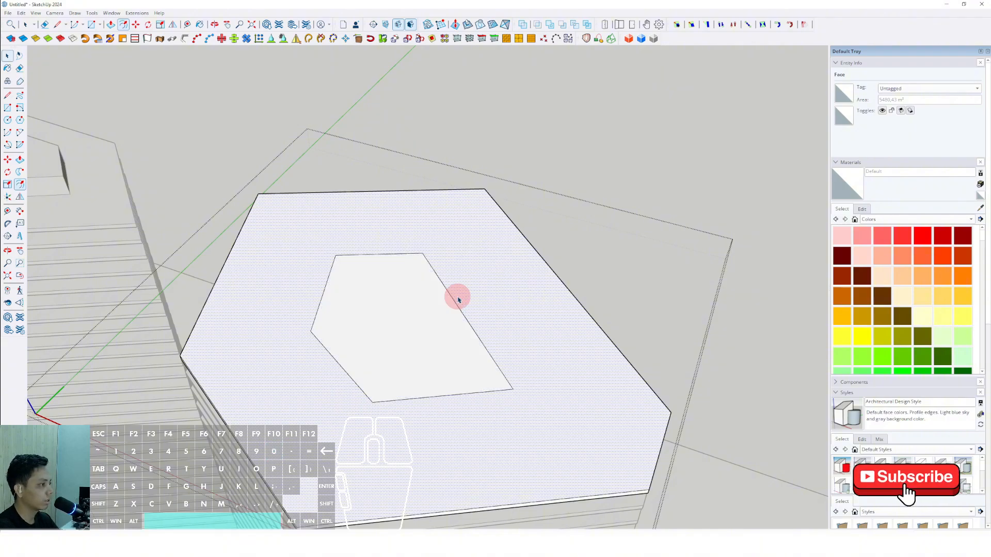
Step: Copy the inner core face of the third tower's roof slab and paste it in place outside the component
{"action": "left_click", "coordinate": [406, 347]}
{"action": "middle_click_drag", "start_coordinate": [406, 347], "coordinate": [447, 283]}
{"action": "scroll", "coordinate": [448, 282], "scroll_direction": "up", "scroll_amount": 2}
{"action": "middle_click_drag", "start_coordinate": [448, 279], "coordinate": [400, 301], "text": "shift"}
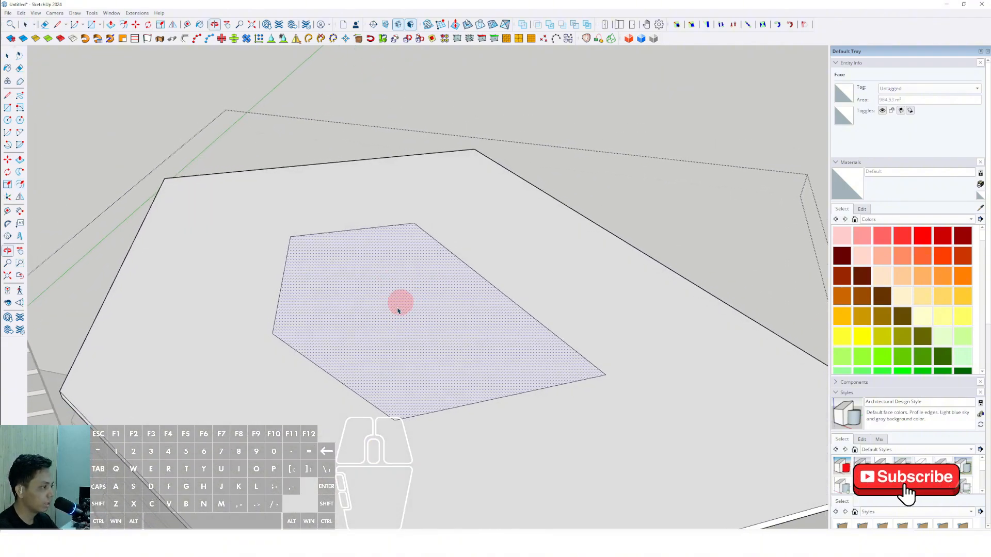
{"action": "left_click", "coordinate": [21, 13]}
{"action": "left_click", "coordinate": [32, 53]}
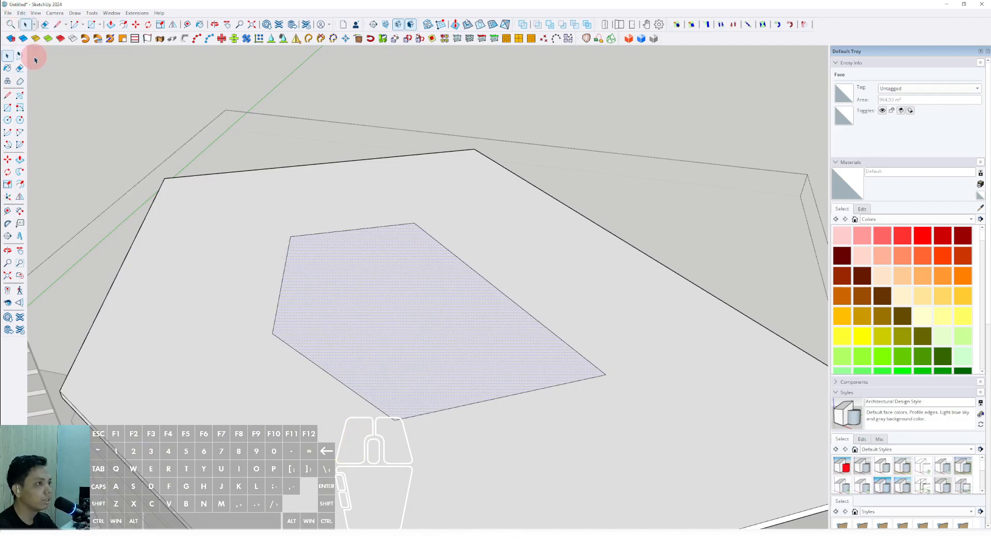
{"action": "scroll", "coordinate": [346, 262], "scroll_direction": "down", "scroll_amount": 1}
{"action": "left_click", "coordinate": [589, 142]}
{"action": "left_click", "coordinate": [22, 13]}
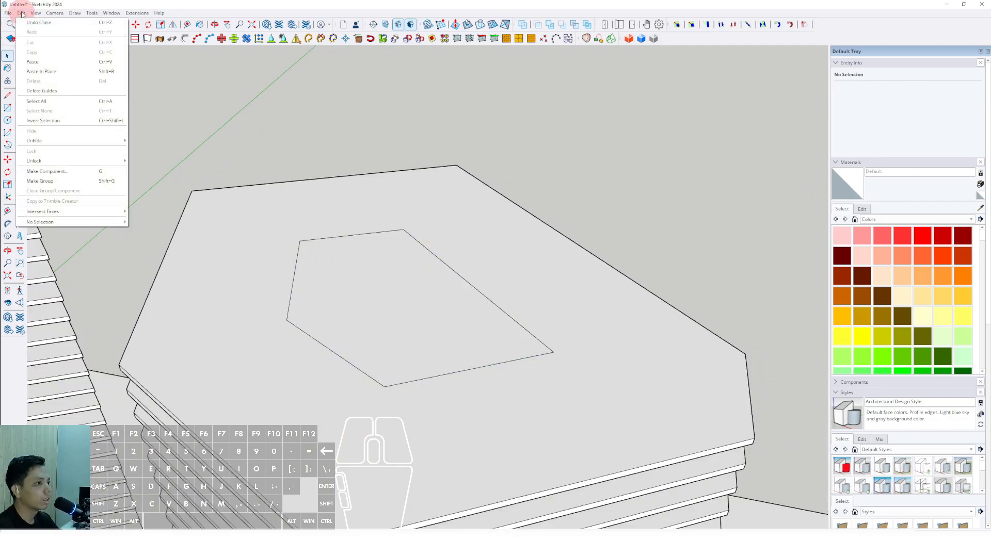
{"action": "left_click", "coordinate": [41, 74]}
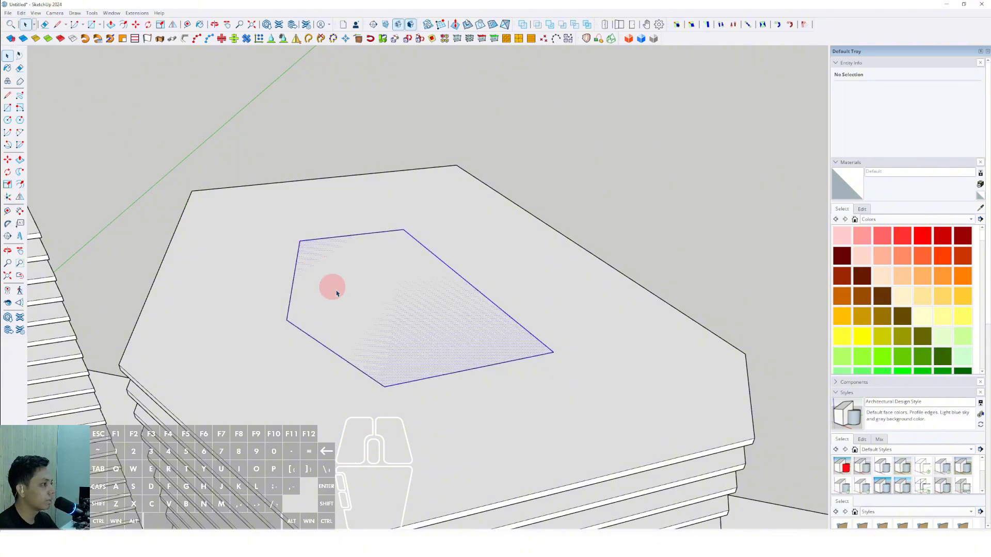
Step: Push/pull the pasted face through the third tower's floors to form its central core
{"action": "middle_click_drag", "start_coordinate": [385, 292], "coordinate": [394, 262]}
{"action": "key", "text": "v"}
{"action": "left_click", "coordinate": [396, 247]}
{"action": "scroll", "coordinate": [395, 150], "scroll_direction": "down", "scroll_amount": 3}
{"action": "scroll", "coordinate": [395, 166], "scroll_direction": "down", "scroll_amount": 2}
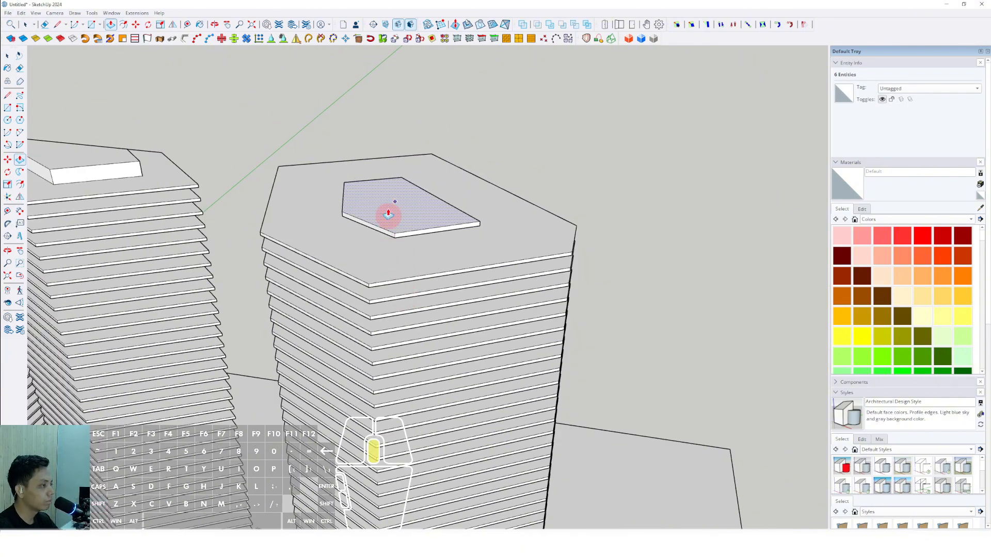
{"action": "middle_click_drag", "start_coordinate": [387, 212], "coordinate": [811, 343]}
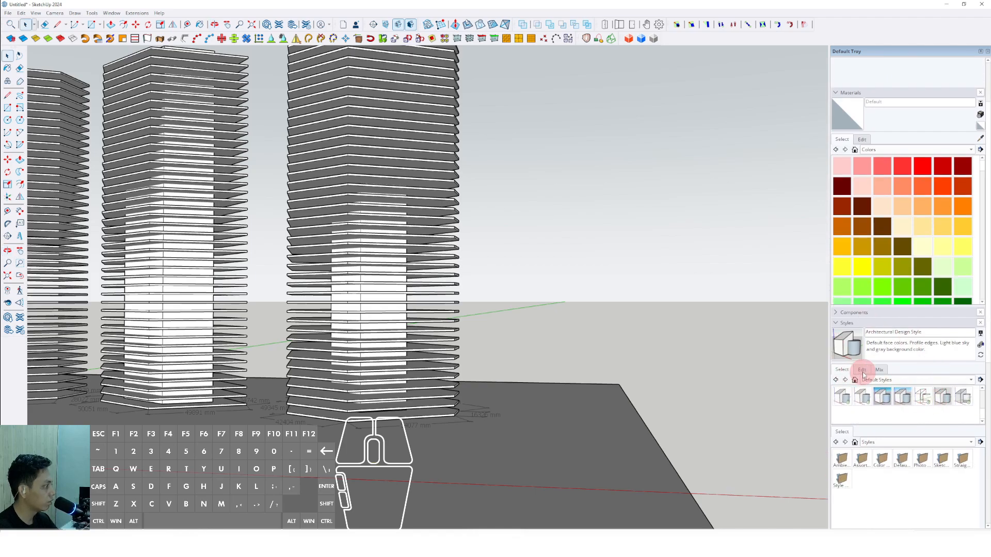
Step: Turn off Profiles and Dashes in the current style's edge settings
{"action": "left_click", "coordinate": [862, 370]}
{"action": "left_click", "coordinate": [836, 384]}
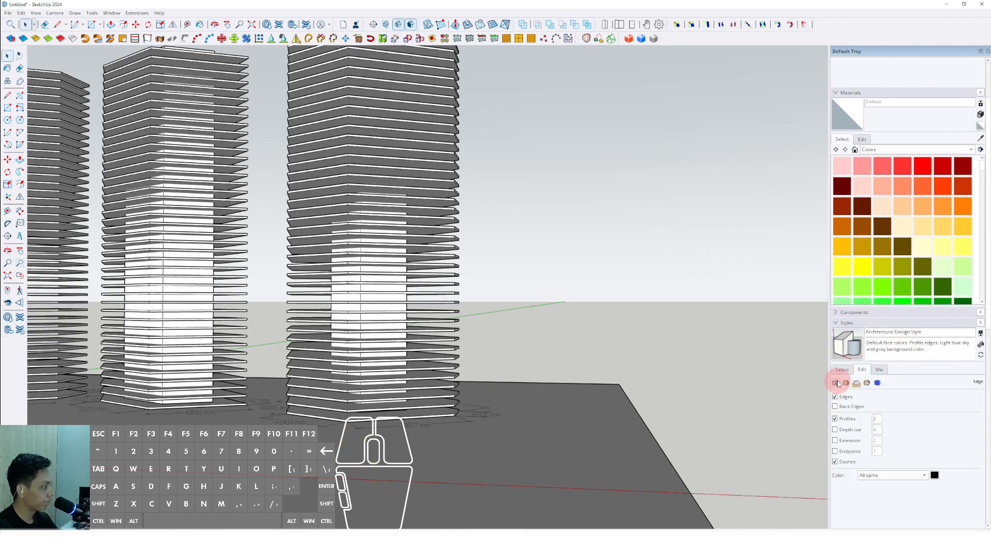
{"action": "left_click", "coordinate": [835, 419]}
{"action": "middle_click_drag", "start_coordinate": [419, 349], "coordinate": [417, 372]}
{"action": "scroll", "coordinate": [440, 376], "scroll_direction": "up", "scroll_amount": 3}
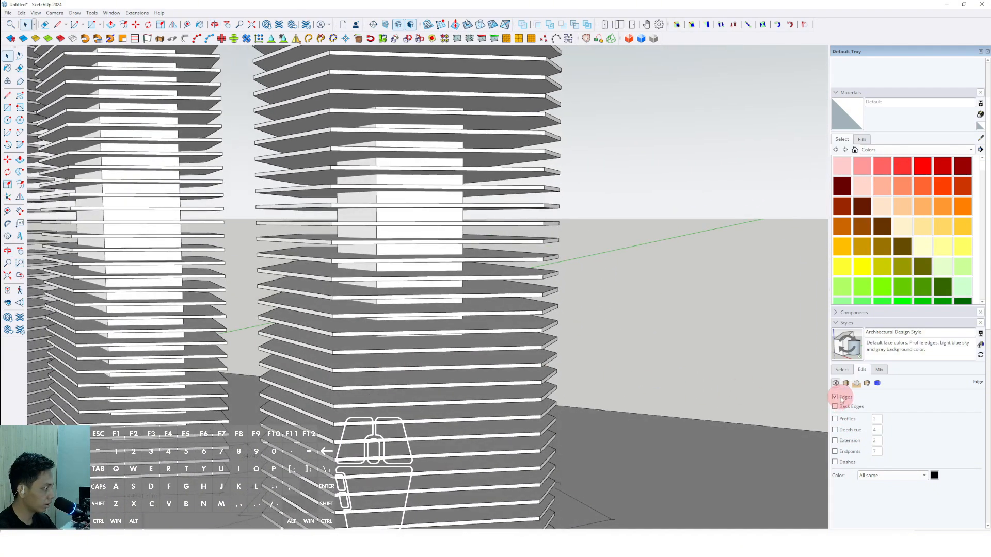
Step: Push/pull the top of the third tower's core above its roof to match the height of the second tower's core
{"action": "scroll", "coordinate": [435, 263], "scroll_direction": "down", "scroll_amount": 4}
{"action": "middle_click_drag", "start_coordinate": [436, 263], "coordinate": [423, 313]}
{"action": "scroll", "coordinate": [416, 203], "scroll_direction": "up", "scroll_amount": 5}
{"action": "left_click", "coordinate": [420, 245]}
{"action": "middle_click_drag", "start_coordinate": [397, 267], "coordinate": [418, 221]}
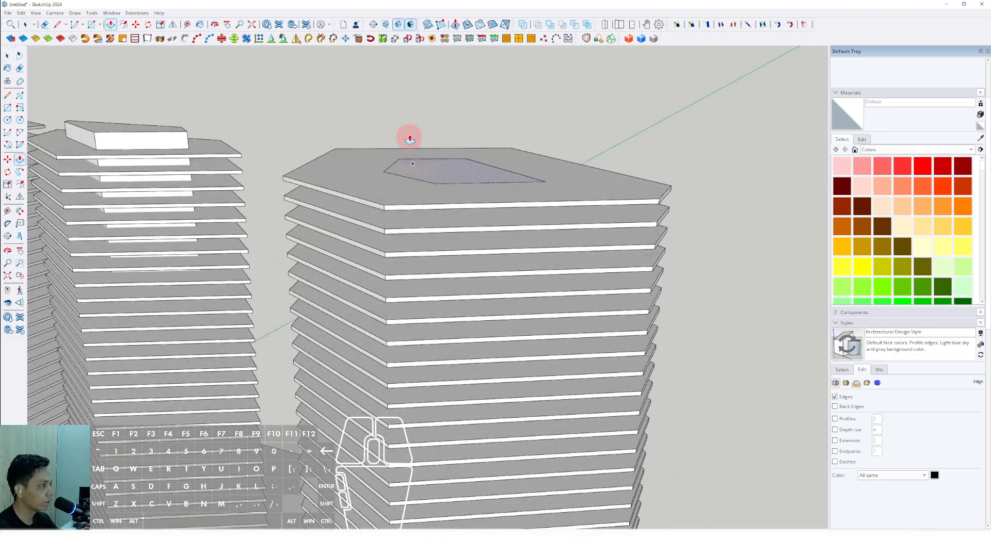
{"action": "left_click", "coordinate": [188, 135]}
{"action": "key", "text": "space"}
Step: Select the third tower's whole core solid and make it a group
{"action": "scroll", "coordinate": [472, 185], "scroll_direction": "up", "scroll_amount": 2}
{"action": "middle_click_drag", "start_coordinate": [472, 185], "coordinate": [437, 189]}
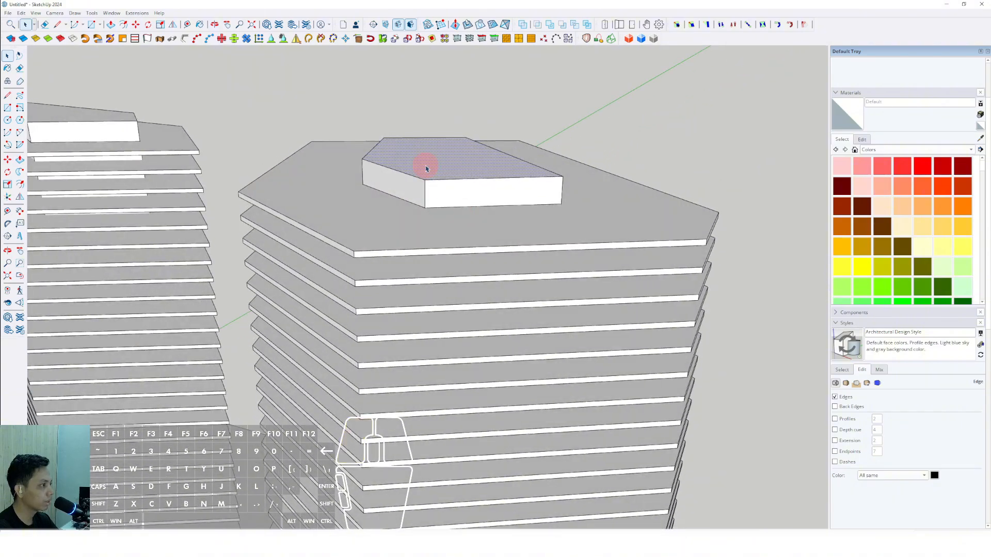
{"action": "triple_click", "coordinate": [427, 168]}
{"action": "right_click", "coordinate": [427, 168]}
{"action": "left_click", "coordinate": [453, 240]}
Step: Open the remaining coreless tower's roof slab and offset its top face far inward to outline a central core
{"action": "scroll", "coordinate": [449, 233], "scroll_direction": "down", "scroll_amount": 4}
{"action": "middle_click_drag", "start_coordinate": [378, 230], "coordinate": [500, 250]}
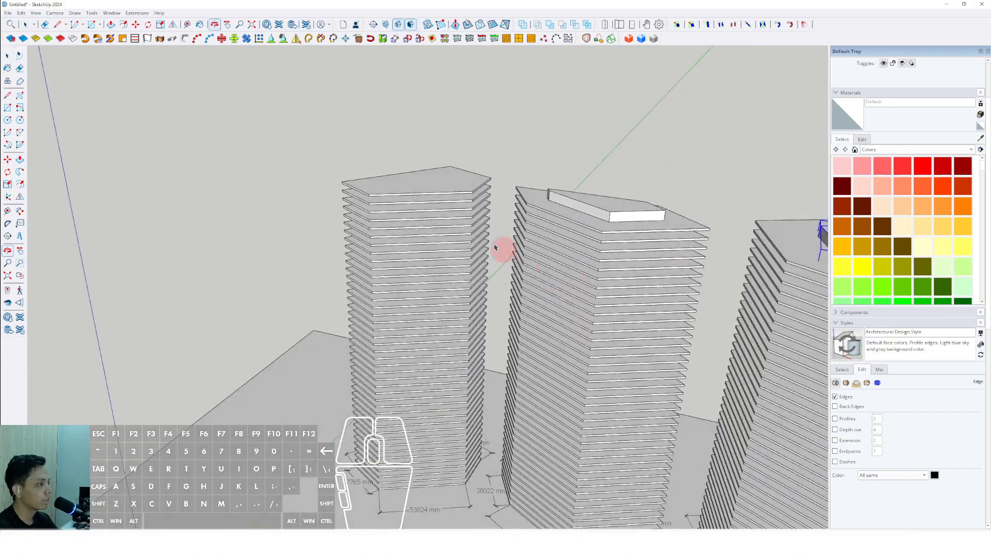
{"action": "scroll", "coordinate": [473, 215], "scroll_direction": "up", "scroll_amount": 4}
{"action": "middle_click_drag", "start_coordinate": [473, 215], "coordinate": [444, 209]}
{"action": "left_click", "coordinate": [444, 209]}
{"action": "scroll", "coordinate": [434, 196], "scroll_direction": "up", "scroll_amount": 4}
{"action": "triple_click", "coordinate": [446, 171]}
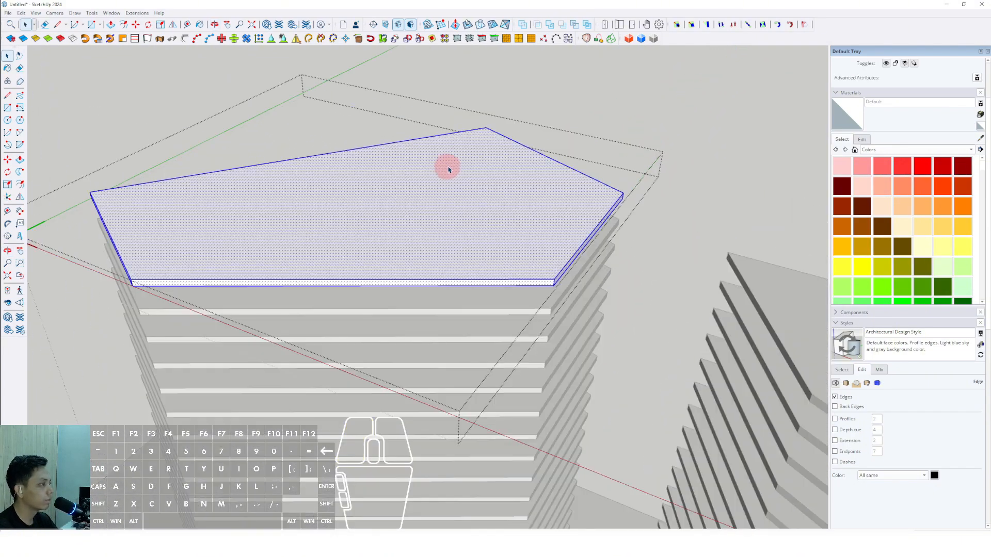
{"action": "key", "text": "f"}
{"action": "left_click", "coordinate": [504, 157]}
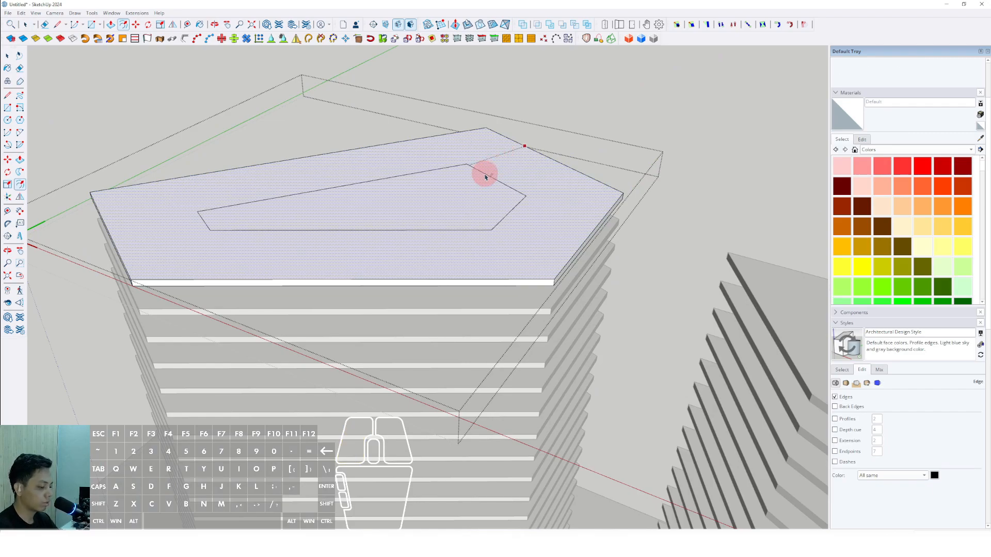
{"action": "left_click", "coordinate": [485, 177]}
{"action": "key", "text": "space"}
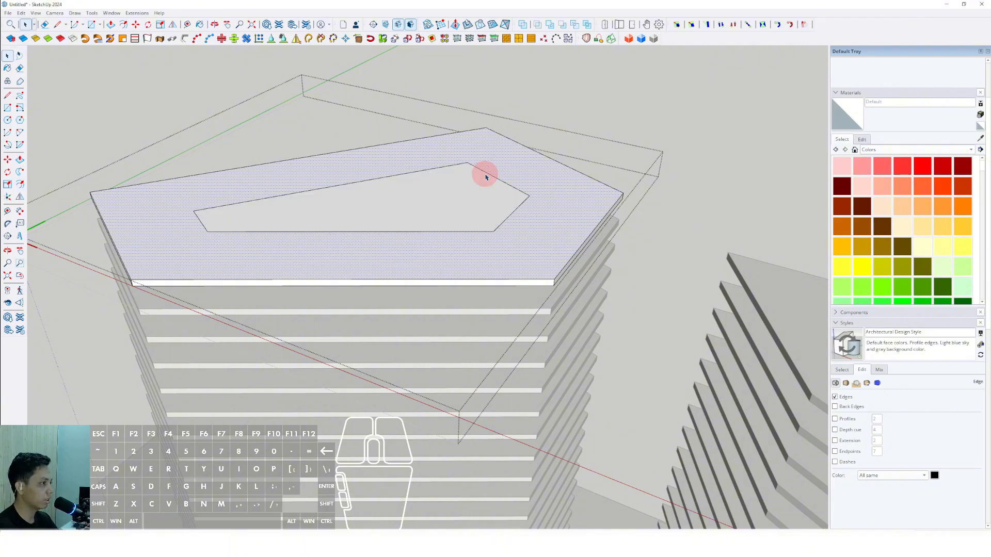
Step: Copy the inner core face of that roof slab and paste it in place outside the component
{"action": "middle_click_drag", "start_coordinate": [486, 177], "coordinate": [425, 246]}
{"action": "left_click", "coordinate": [424, 246]}
{"action": "scroll", "coordinate": [416, 253], "scroll_direction": "up", "scroll_amount": 1}
{"action": "middle_click_drag", "start_coordinate": [385, 276], "coordinate": [406, 232], "text": "shift"}
{"action": "scroll", "coordinate": [400, 212], "scroll_direction": "up", "scroll_amount": 1}
{"action": "left_click", "coordinate": [21, 16]}
{"action": "left_click", "coordinate": [37, 60]}
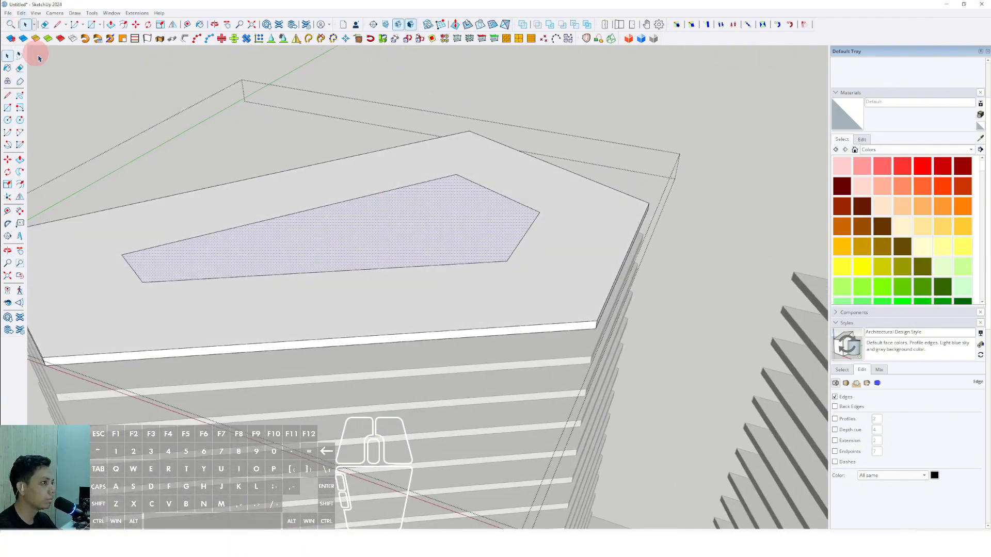
{"action": "left_click", "coordinate": [690, 118]}
{"action": "left_click", "coordinate": [21, 13]}
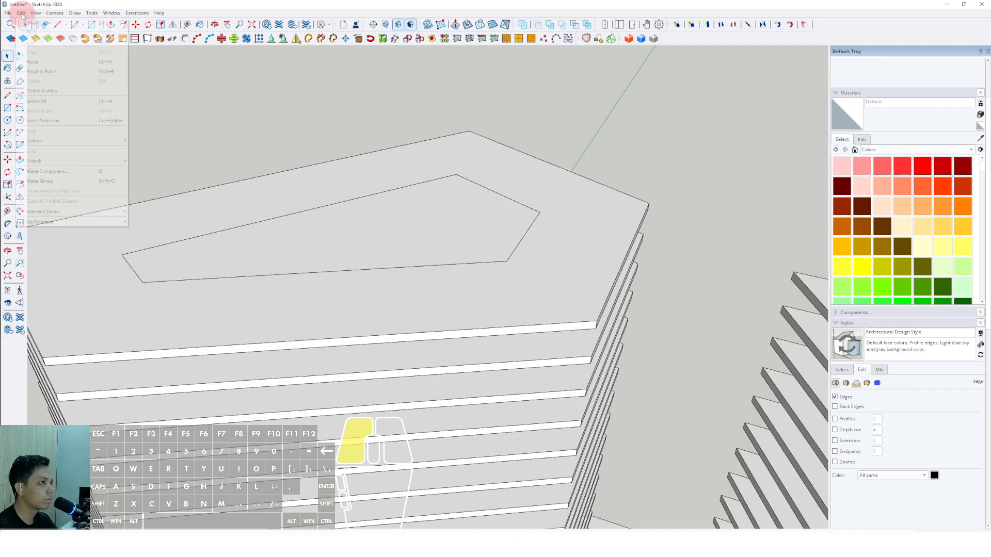
{"action": "left_click", "coordinate": [36, 73]}
Step: Push/pull the pasted core face down through all floors of the tower to its base
{"action": "key", "text": "p"}
{"action": "scroll", "coordinate": [450, 126], "scroll_direction": "down", "scroll_amount": 5}
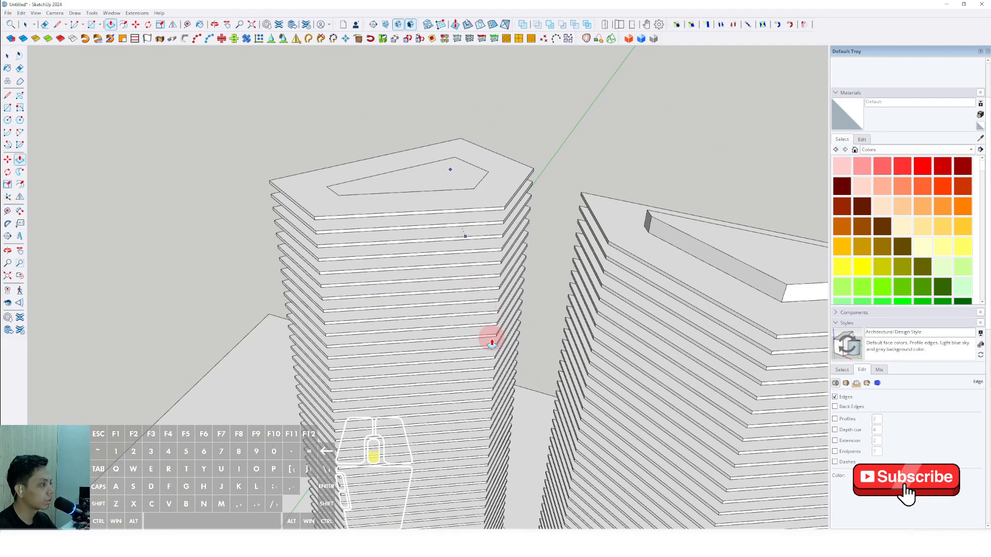
{"action": "middle_click_drag", "start_coordinate": [491, 340], "coordinate": [439, 93]}
{"action": "scroll", "coordinate": [437, 206], "scroll_direction": "down", "scroll_amount": 1}
{"action": "scroll", "coordinate": [467, 321], "scroll_direction": "up", "scroll_amount": 1}
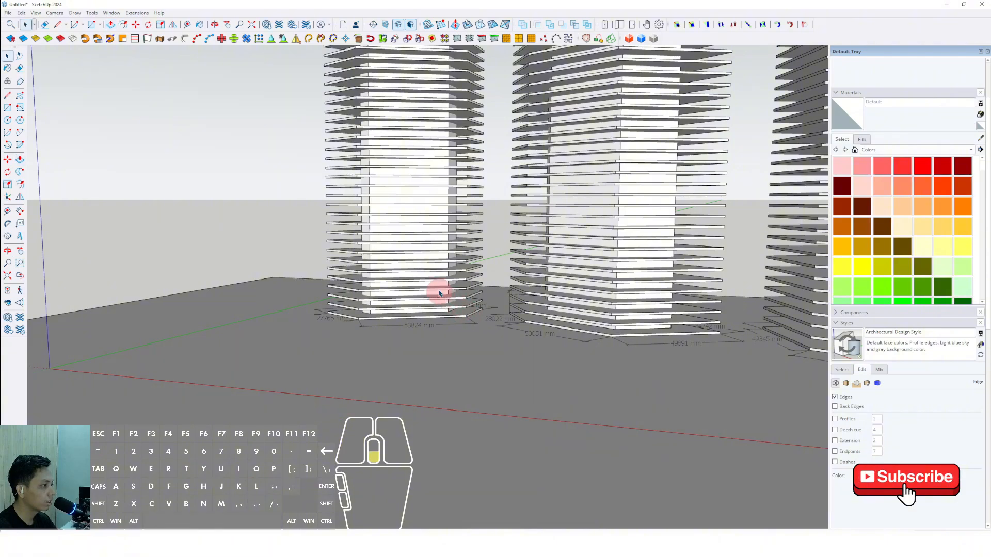
{"action": "scroll", "coordinate": [439, 294], "scroll_direction": "down", "scroll_amount": 3}
{"action": "scroll", "coordinate": [421, 332], "scroll_direction": "up", "scroll_amount": 3}
Step: Raise the top of the new core above the tower's roof and group the core solid
{"action": "scroll", "coordinate": [423, 239], "scroll_direction": "up", "scroll_amount": 3}
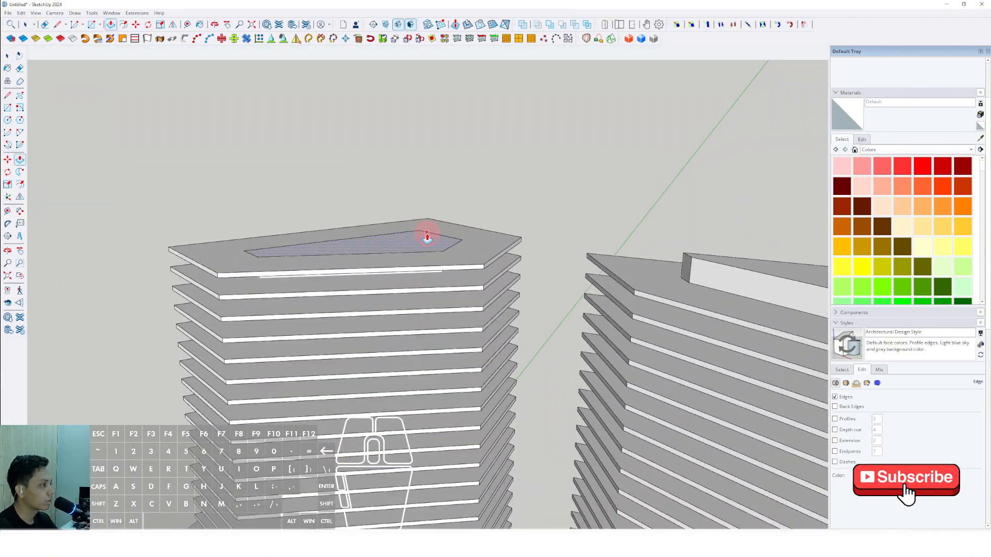
{"action": "key", "text": "space"}
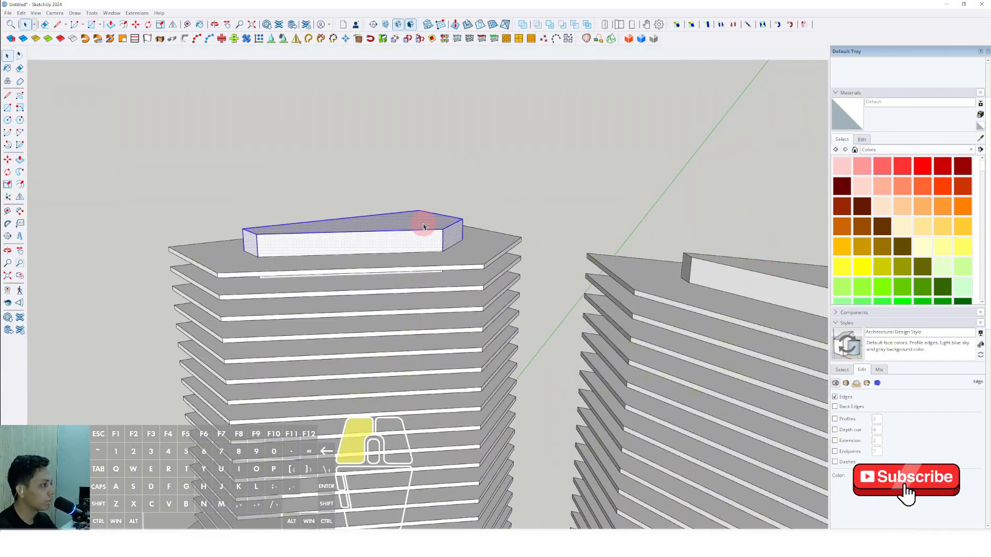
{"action": "key", "text": "Escape"}
{"action": "scroll", "coordinate": [394, 272], "scroll_direction": "down", "scroll_amount": 6}
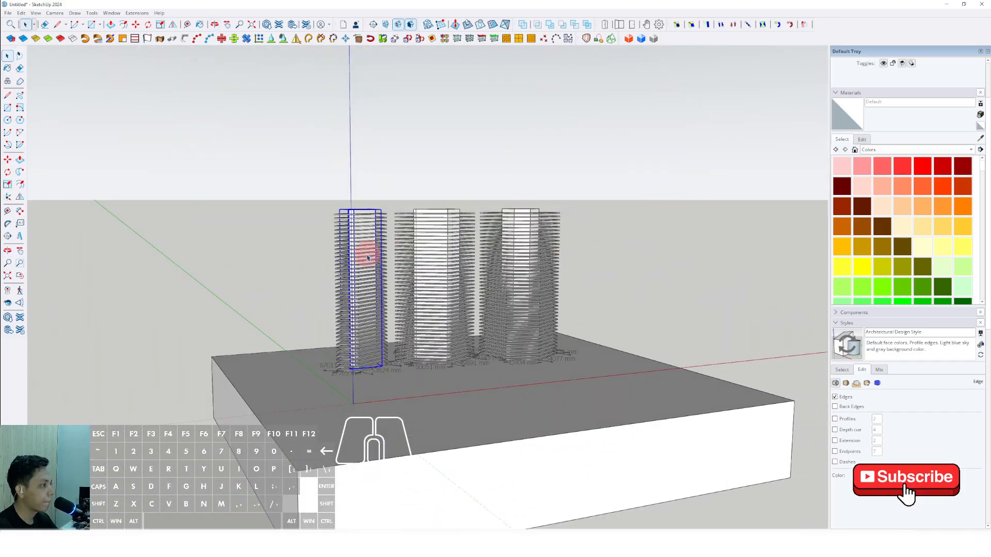
Step: Erase the dimension annotations along the front sides of the three towers' bases
{"action": "scroll", "coordinate": [417, 297], "scroll_direction": "up", "scroll_amount": 5}
{"action": "middle_click_drag", "start_coordinate": [446, 276], "coordinate": [417, 390]}
{"action": "scroll", "coordinate": [361, 251], "scroll_direction": "down", "scroll_amount": 2}
{"action": "scroll", "coordinate": [394, 331], "scroll_direction": "up", "scroll_amount": 4}
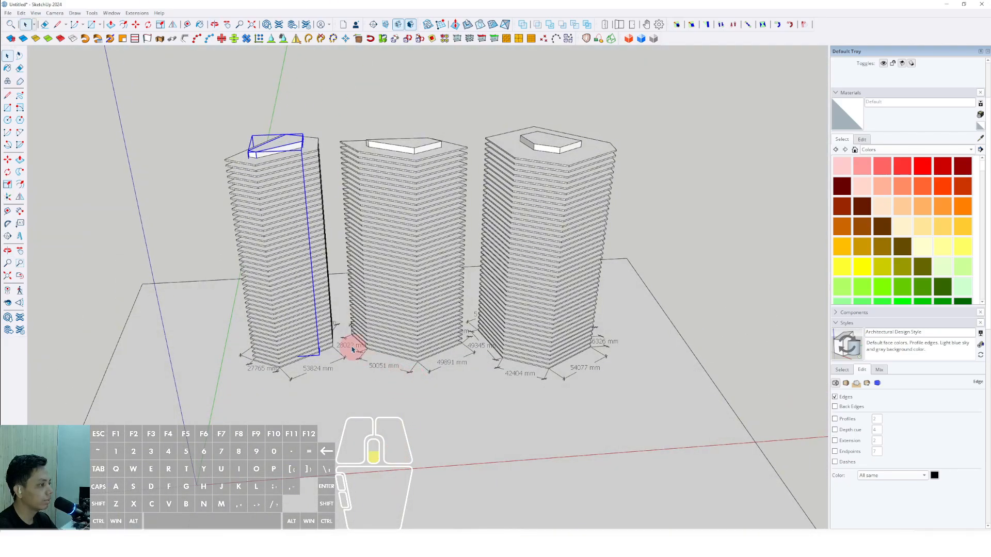
{"action": "mouse_move", "coordinate": [352, 350]}
{"action": "middle_mouse_down"}
{"action": "mouse_move", "coordinate": [407, 345]}
{"action": "mouse_move", "coordinate": [467, 383]}
{"action": "mouse_move", "coordinate": [391, 380]}
{"action": "middle_mouse_up"}
{"action": "scroll", "coordinate": [377, 382], "scroll_direction": "up", "scroll_amount": 3}
{"action": "key", "text": "e"}
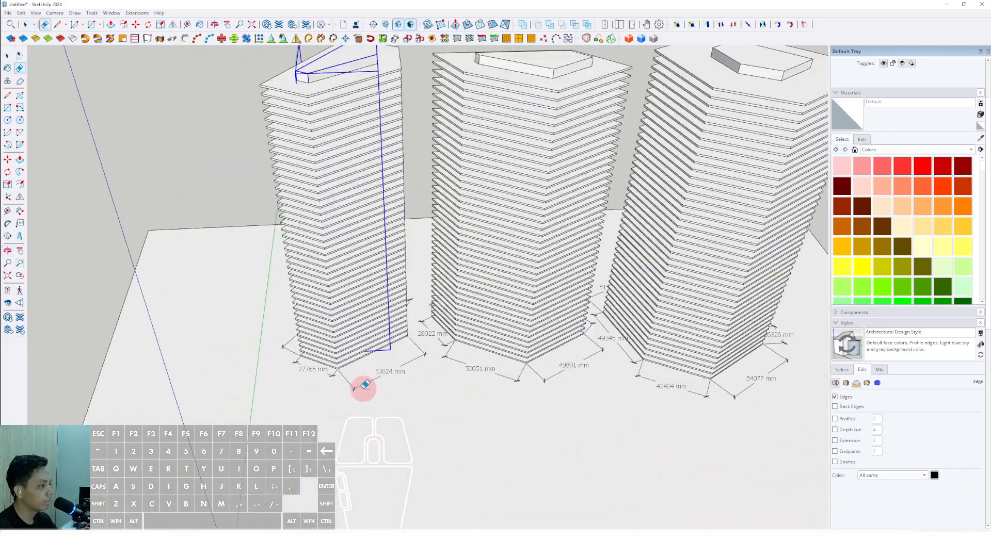
{"action": "scroll", "coordinate": [283, 351], "scroll_direction": "up", "scroll_amount": 2}
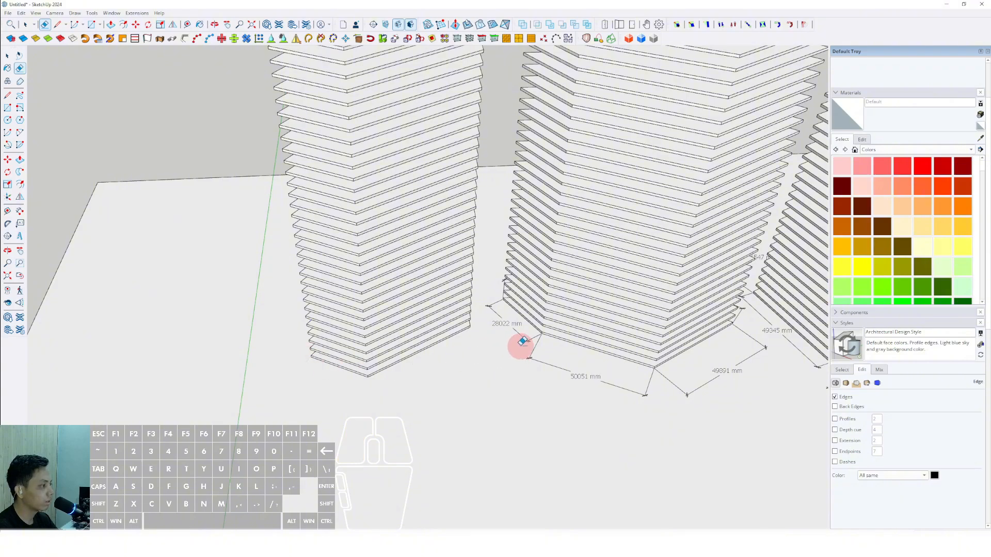
{"action": "middle_click_drag", "start_coordinate": [692, 378], "coordinate": [462, 343], "text": "shift"}
{"action": "scroll", "coordinate": [507, 338], "scroll_direction": "up", "scroll_amount": 2}
{"action": "left_click_drag", "start_coordinate": [511, 345], "coordinate": [521, 359]}
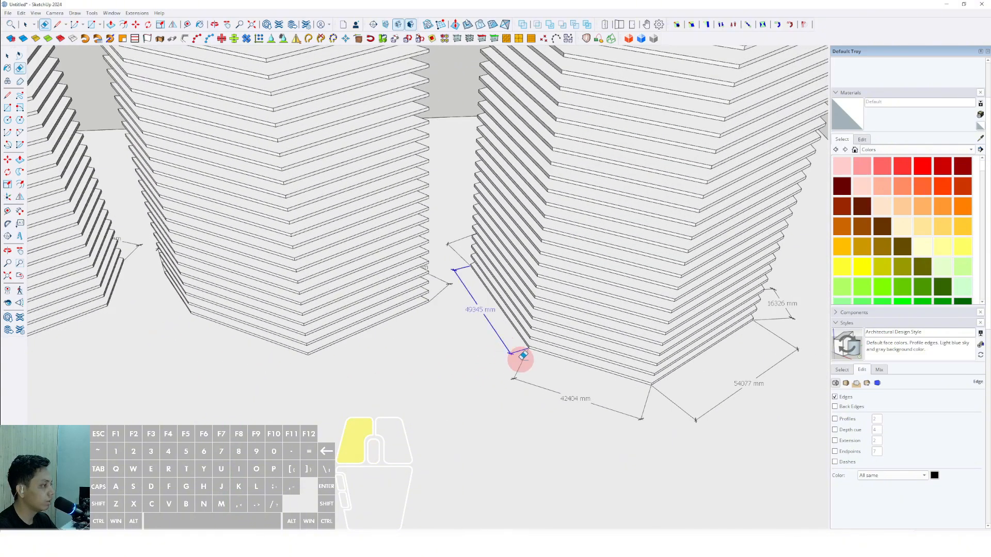
{"action": "mouse_move", "coordinate": [719, 409]}
{"action": "middle_mouse_down", "text": "shift"}
{"action": "mouse_move", "coordinate": [637, 354]}
{"action": "mouse_move", "coordinate": [614, 387]}
{"action": "middle_mouse_up", "text": "shift"}
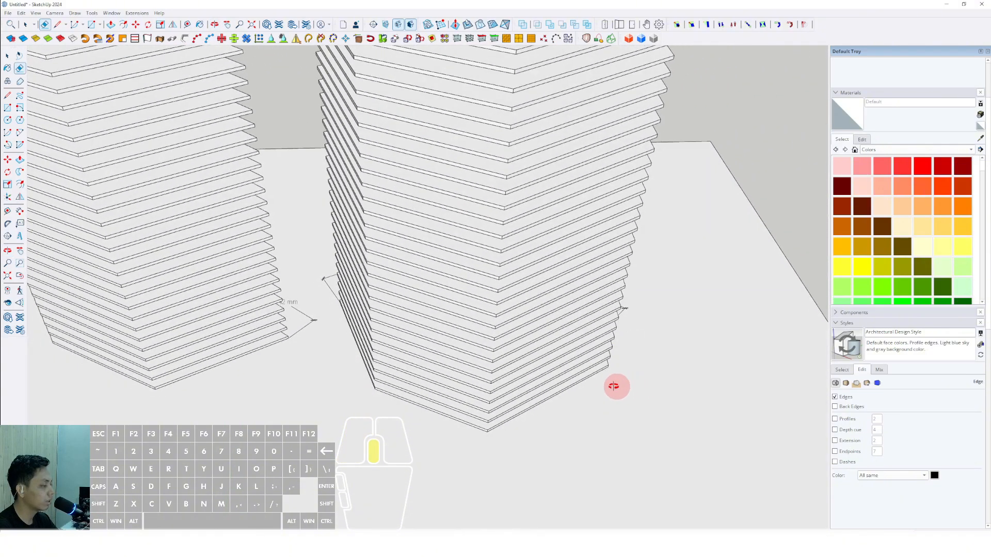
{"action": "scroll", "coordinate": [603, 444], "scroll_direction": "up", "scroll_amount": 3}
Step: Erase the remaining dimension annotations on the rear sides of the towers' bases
{"action": "mouse_move", "coordinate": [653, 439]}
{"action": "middle_mouse_down"}
{"action": "mouse_move", "coordinate": [449, 390]}
{"action": "mouse_move", "coordinate": [445, 376]}
{"action": "middle_mouse_up"}
{"action": "left_click_drag", "start_coordinate": [448, 367], "coordinate": [456, 344]}
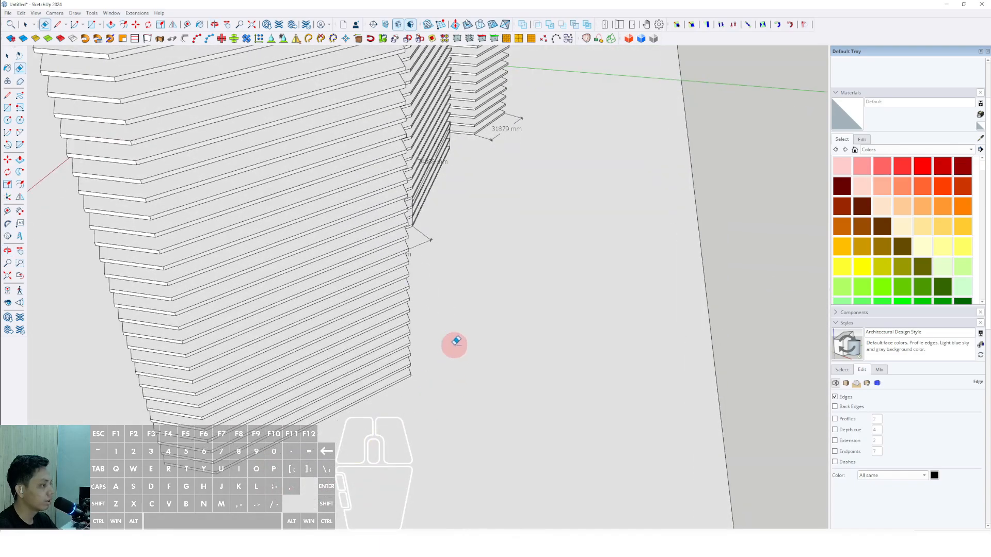
{"action": "middle_click_drag", "start_coordinate": [455, 342], "coordinate": [388, 295]}
{"action": "left_click_drag", "start_coordinate": [388, 295], "coordinate": [400, 284]}
{"action": "middle_click_drag", "start_coordinate": [461, 266], "coordinate": [522, 237]}
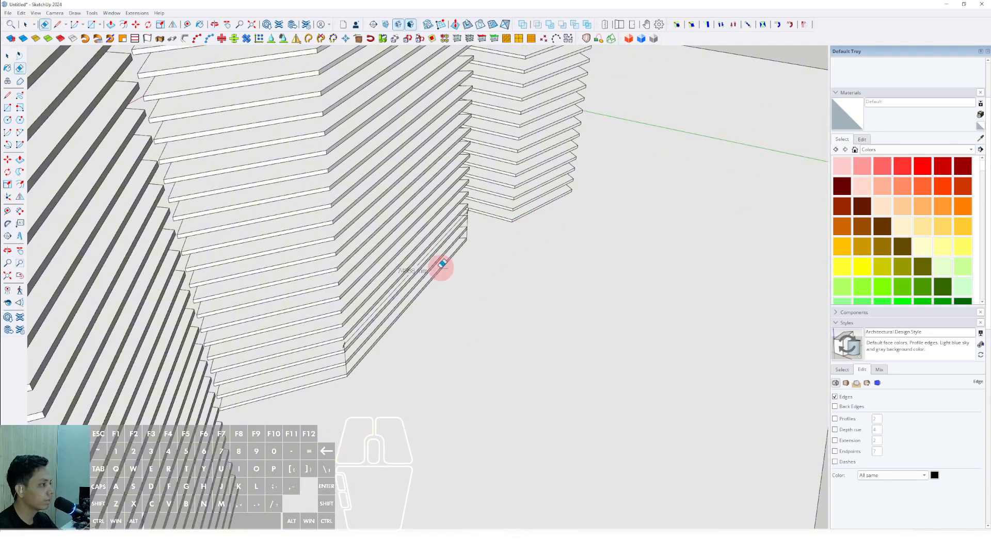
{"action": "scroll", "coordinate": [442, 265], "scroll_direction": "up", "scroll_amount": 1}
{"action": "key", "text": "space"}
Step: Open the middle tower's roof slab and offset its top face slightly inward to set back the parapet line
{"action": "scroll", "coordinate": [454, 304], "scroll_direction": "down", "scroll_amount": 4}
{"action": "middle_click_drag", "start_coordinate": [509, 323], "coordinate": [117, 324]}
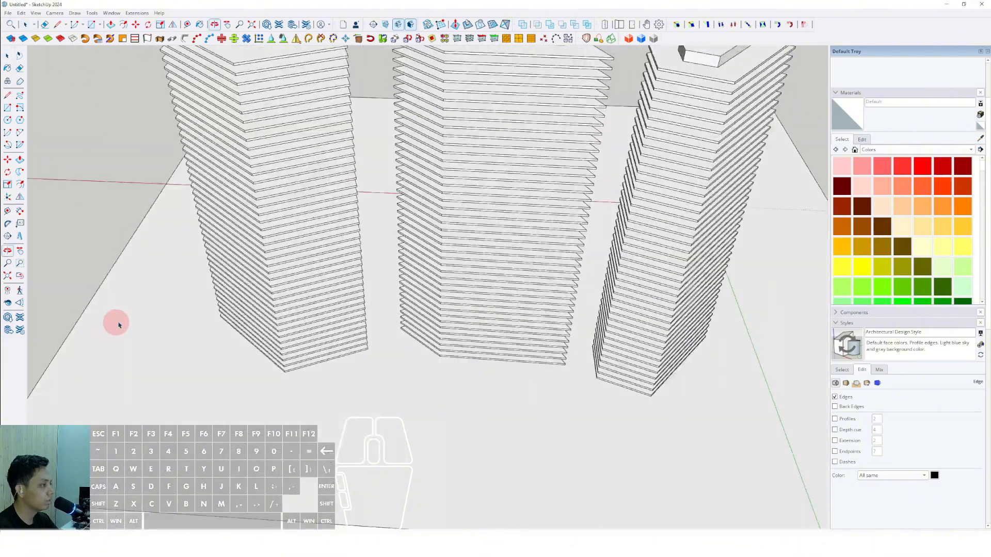
{"action": "mouse_move", "coordinate": [439, 326]}
{"action": "middle_mouse_down"}
{"action": "mouse_move", "coordinate": [119, 327]}
{"action": "mouse_move", "coordinate": [328, 281]}
{"action": "middle_mouse_up"}
{"action": "scroll", "coordinate": [413, 327], "scroll_direction": "down", "scroll_amount": 3}
{"action": "scroll", "coordinate": [371, 281], "scroll_direction": "up", "scroll_amount": 2}
{"action": "middle_click_drag", "start_coordinate": [454, 310], "coordinate": [390, 365]}
{"action": "scroll", "coordinate": [432, 226], "scroll_direction": "up", "scroll_amount": 3}
{"action": "scroll", "coordinate": [406, 237], "scroll_direction": "up", "scroll_amount": 2}
{"action": "middle_click_drag", "start_coordinate": [407, 236], "coordinate": [380, 325]}
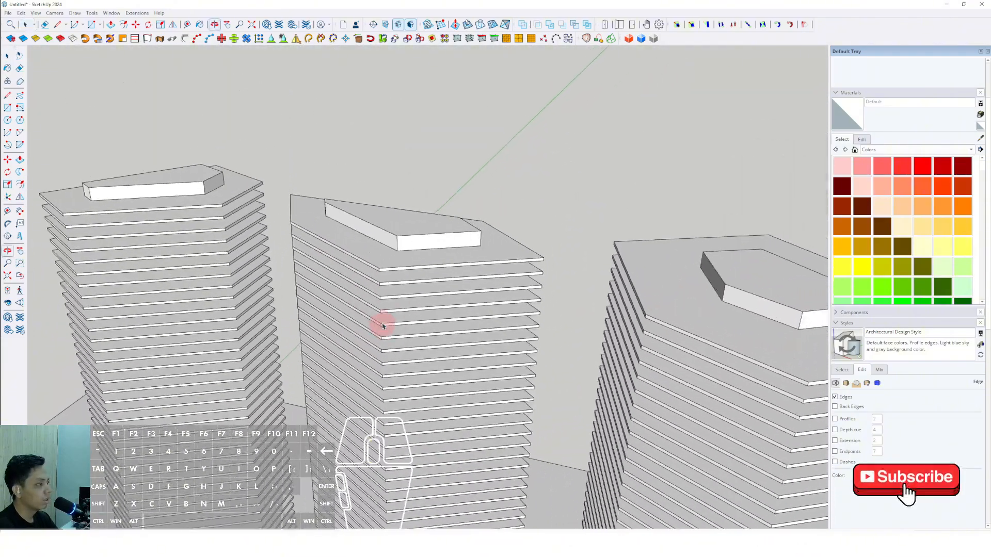
{"action": "scroll", "coordinate": [415, 249], "scroll_direction": "up", "scroll_amount": 5}
{"action": "middle_click_drag", "start_coordinate": [523, 257], "coordinate": [574, 310]}
{"action": "scroll", "coordinate": [574, 310], "scroll_direction": "up", "scroll_amount": 2}
{"action": "double_click", "coordinate": [583, 290]}
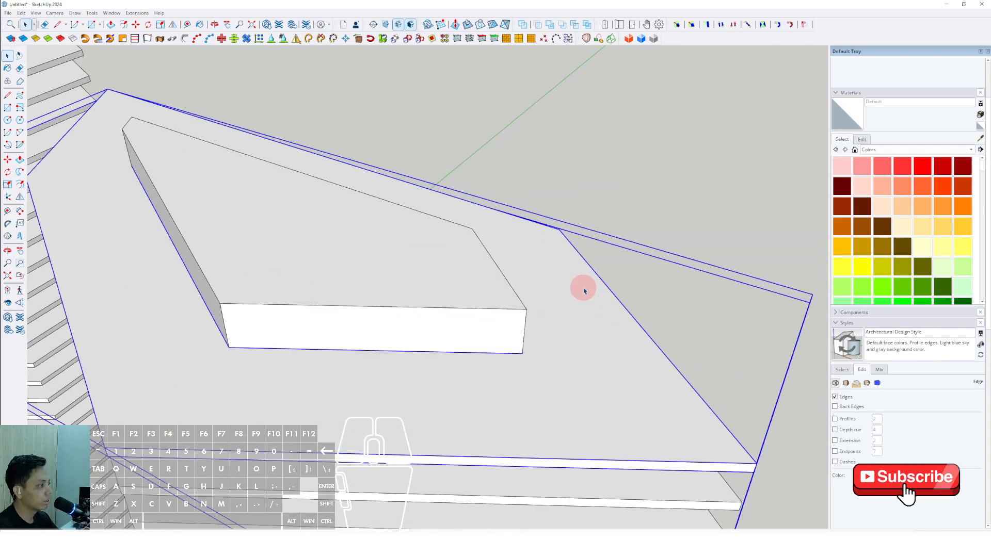
{"action": "double_click", "coordinate": [583, 291]}
{"action": "key", "text": "f"}
{"action": "left_click", "coordinate": [601, 281]}
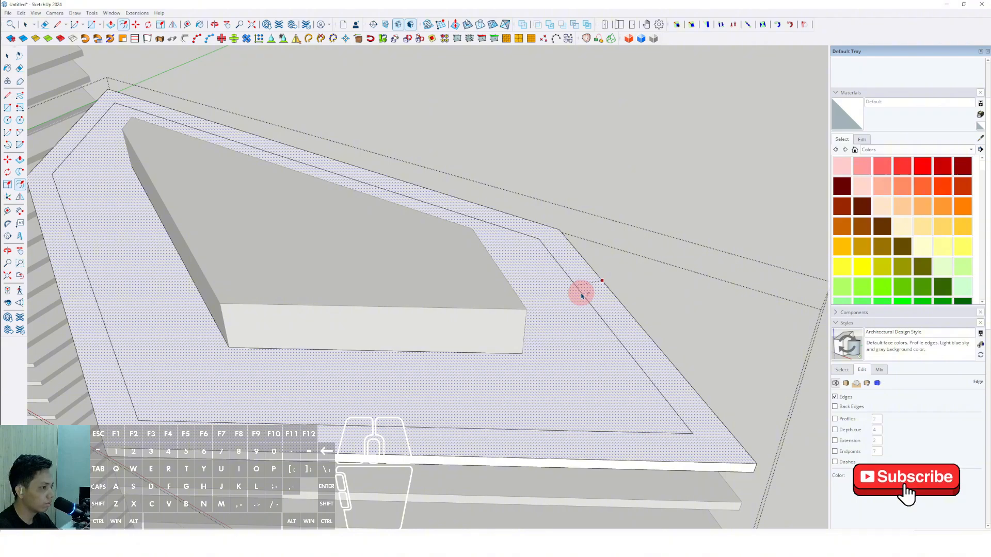
{"action": "left_click", "coordinate": [581, 292]}
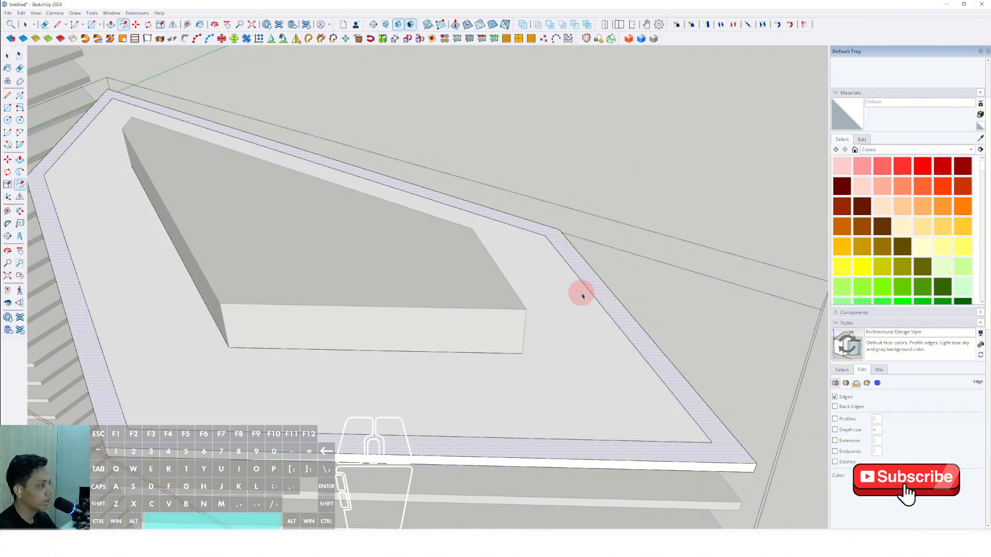
Step: Offset the inner roof face inward again by a small wall thickness to outline a thin parapet strip
{"action": "scroll", "coordinate": [593, 316], "scroll_direction": "up", "scroll_amount": 2}
{"action": "left_click", "coordinate": [602, 305]}
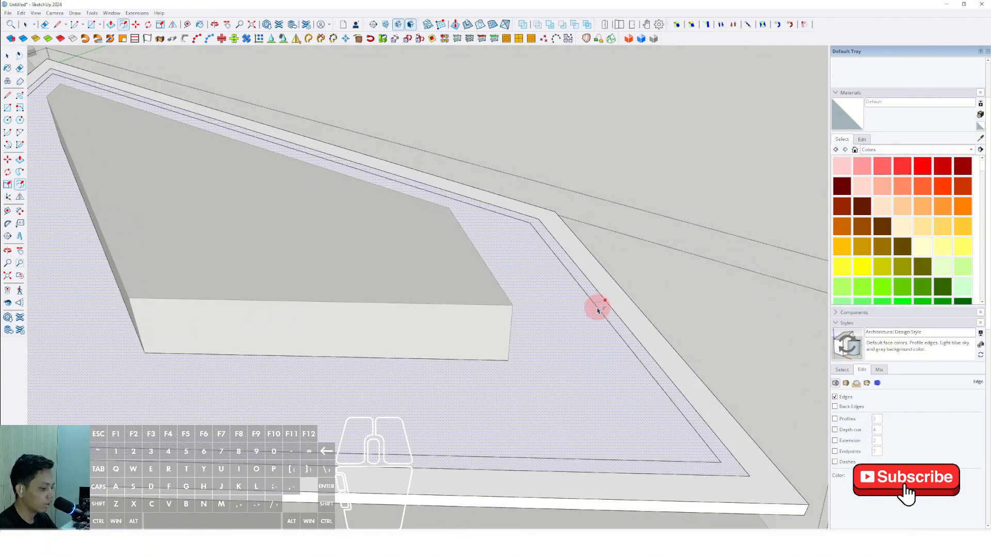
{"action": "key", "text": "Return"}
{"action": "key", "text": "space"}
Step: Push/pull the thin strip upward to form a parapet wall around the middle tower's core
{"action": "scroll", "coordinate": [604, 316], "scroll_direction": "up", "scroll_amount": 3}
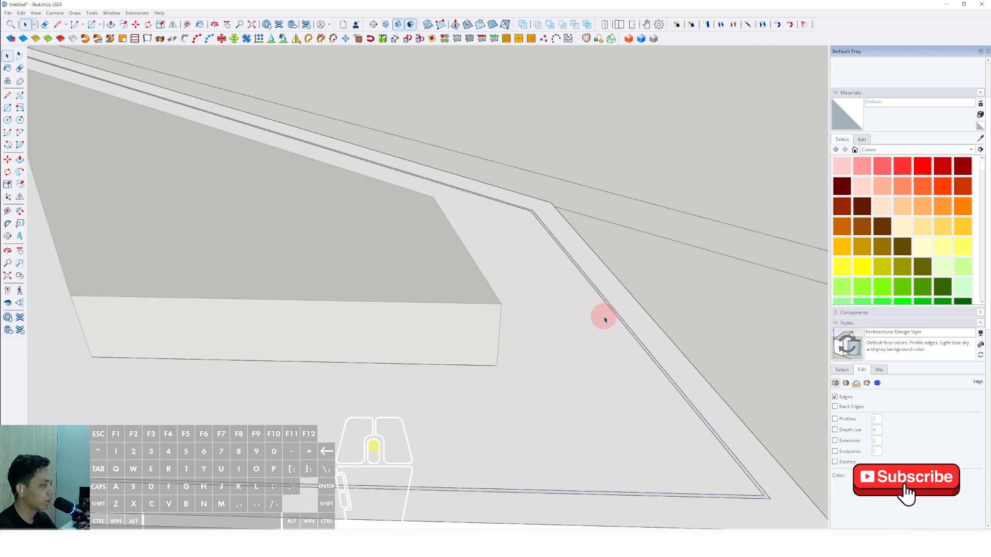
{"action": "key", "text": "p"}
{"action": "left_click", "coordinate": [608, 308]}
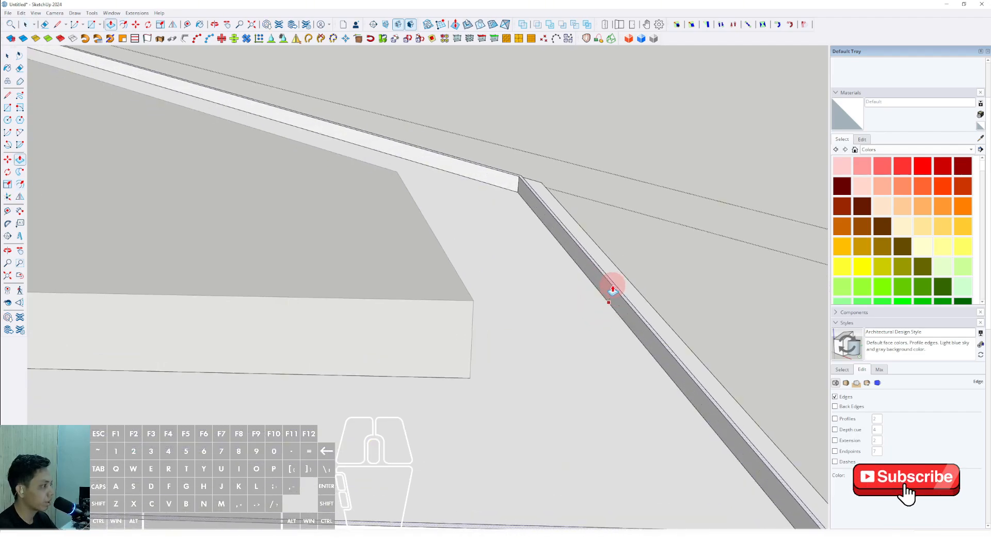
{"action": "type", "text": "0"}
{"action": "key", "text": "Return"}
{"action": "key", "text": "space"}
Step: Offset the outer roof ledge's perimeter slightly inward to outline a thin strip along the slab edge
{"action": "scroll", "coordinate": [490, 274], "scroll_direction": "down", "scroll_amount": 5}
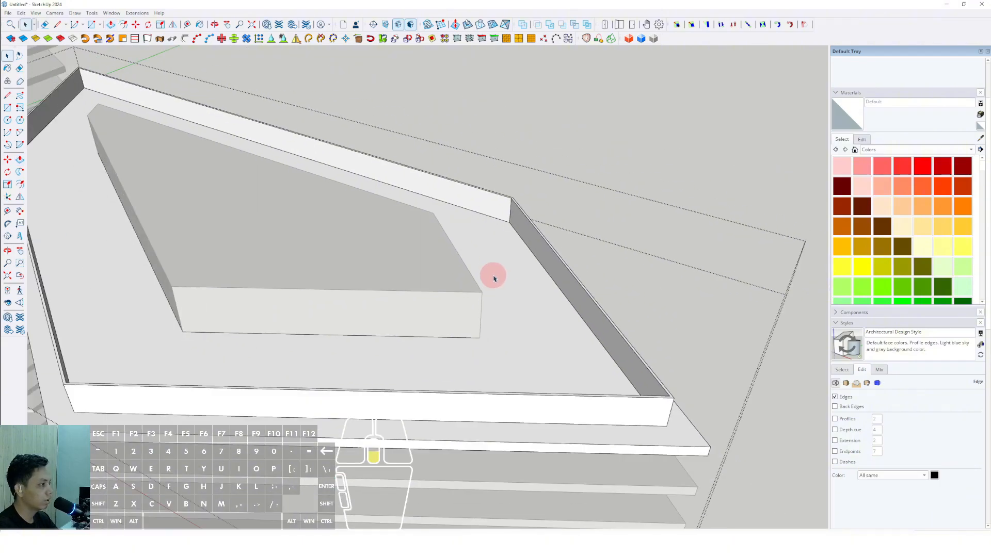
{"action": "scroll", "coordinate": [637, 312], "scroll_direction": "up", "scroll_amount": 5}
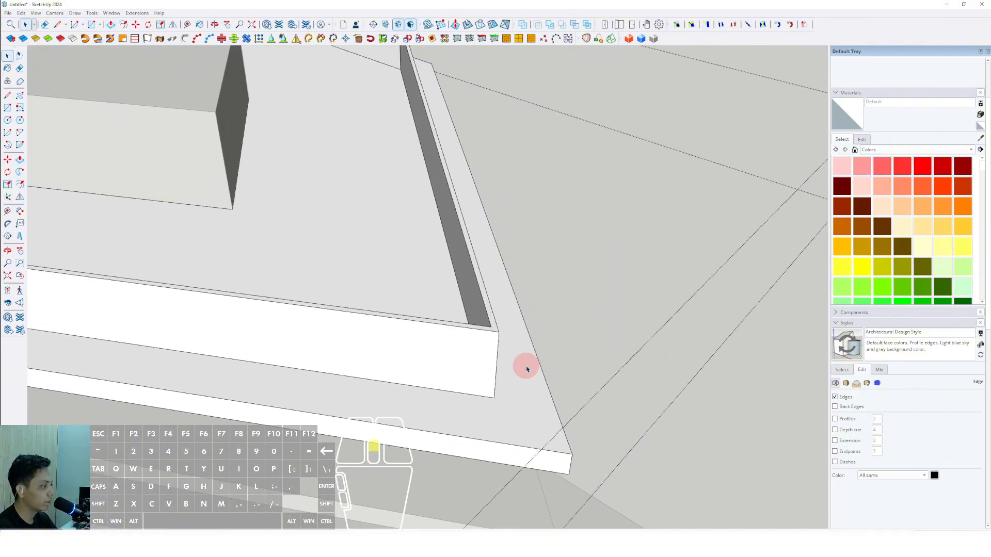
{"action": "key", "text": "f"}
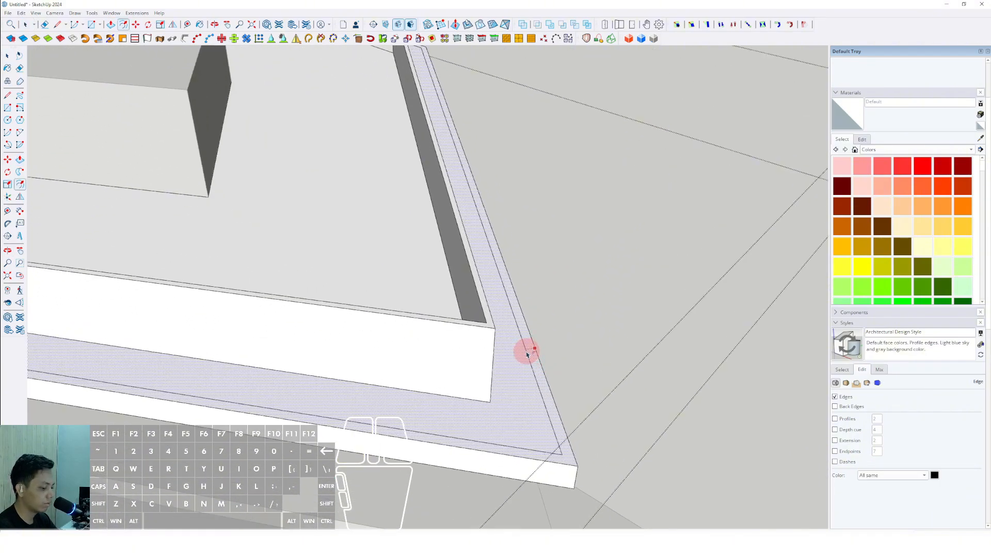
{"action": "key", "text": "Return"}
{"action": "key", "text": "space"}
{"action": "scroll", "coordinate": [522, 360], "scroll_direction": "up", "scroll_amount": 2}
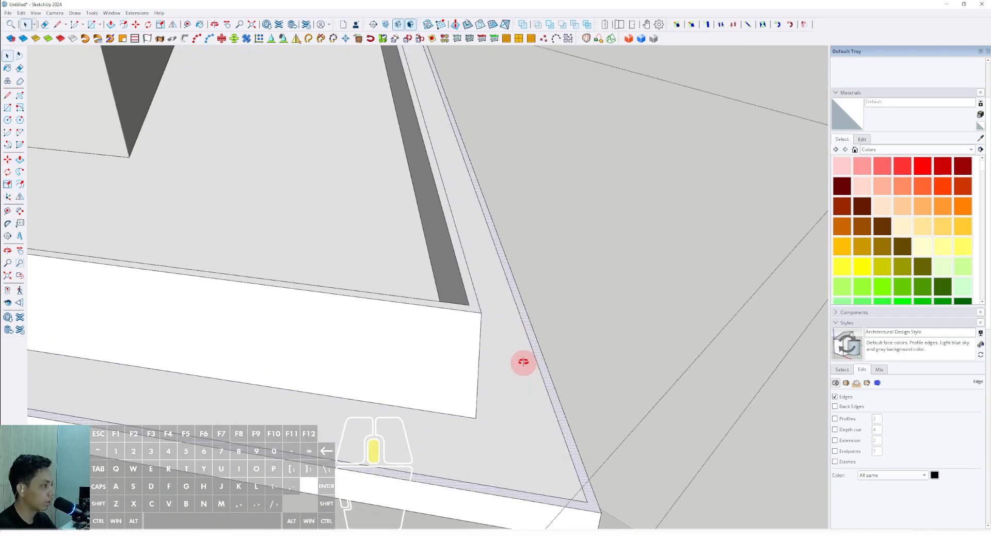
Step: Push/pull the slab edge strip upward to form a low outer curb and close the roof slab component
{"action": "middle_click_drag", "start_coordinate": [523, 361], "coordinate": [526, 344]}
{"action": "key", "text": "v"}
{"action": "left_click", "coordinate": [526, 338]}
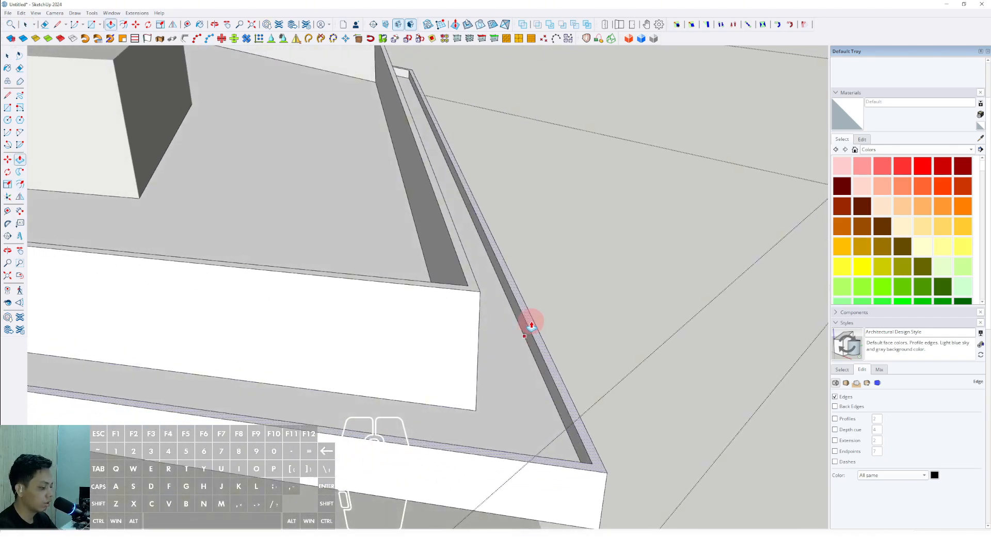
{"action": "key", "text": "space"}
{"action": "scroll", "coordinate": [490, 301], "scroll_direction": "down", "scroll_amount": 6}
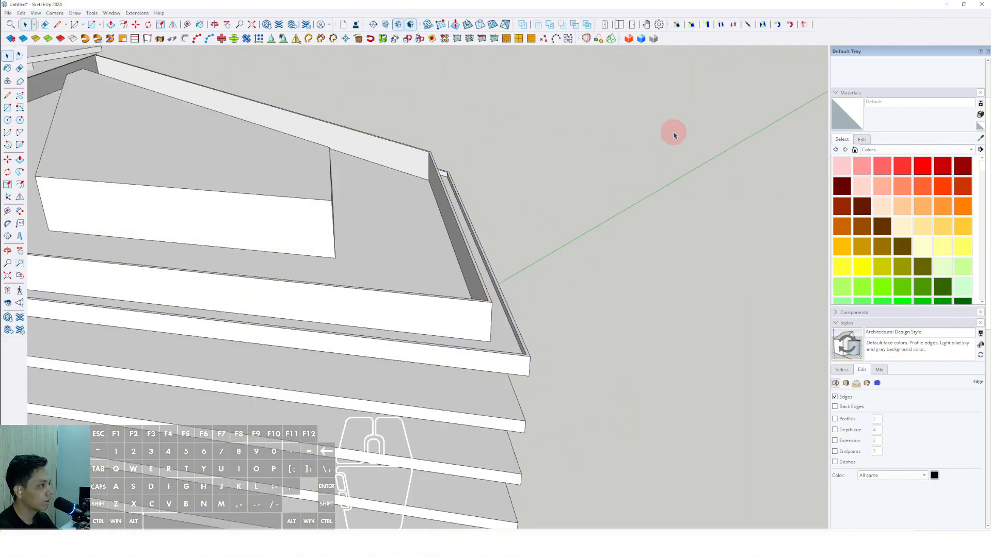
{"action": "scroll", "coordinate": [513, 285], "scroll_direction": "down", "scroll_amount": 2}
{"action": "scroll", "coordinate": [514, 285], "scroll_direction": "down", "scroll_amount": 4}
{"action": "middle_click_drag", "start_coordinate": [404, 298], "coordinate": [310, 190]}
{"action": "scroll", "coordinate": [309, 248], "scroll_direction": "up", "scroll_amount": 8}
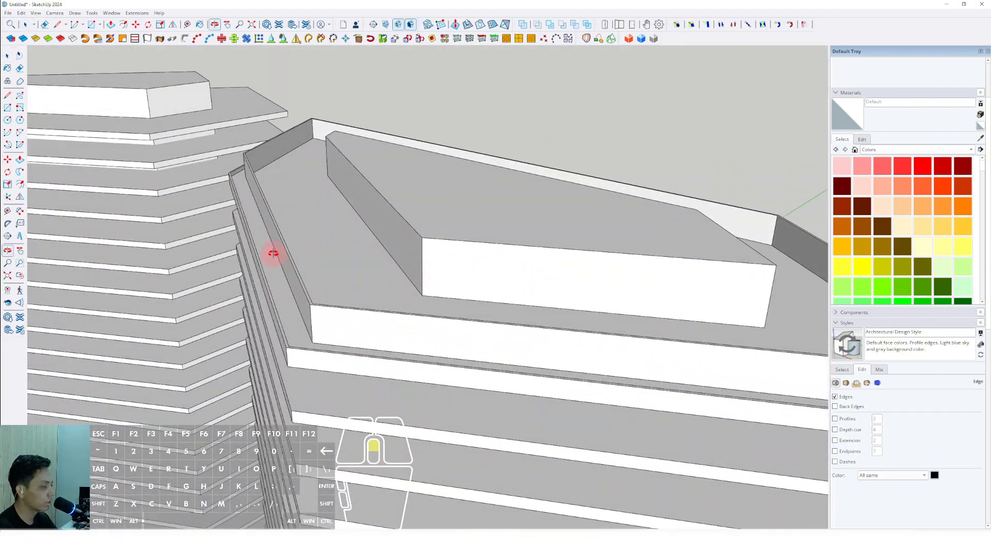
Step: Open the right-hand tower's roof slab component and offset its top face inward to leave an outer ledge around the roof
{"action": "scroll", "coordinate": [261, 273], "scroll_direction": "down", "scroll_amount": 10}
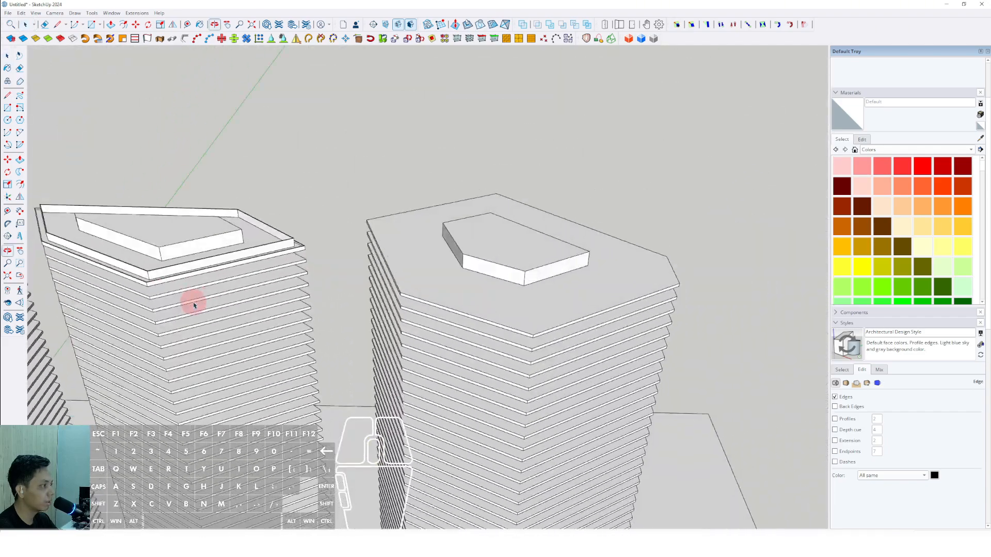
{"action": "scroll", "coordinate": [378, 320], "scroll_direction": "up", "scroll_amount": 4}
{"action": "scroll", "coordinate": [378, 320], "scroll_direction": "up", "scroll_amount": 3}
{"action": "double_click", "coordinate": [378, 332]}
{"action": "double_click", "coordinate": [379, 332]}
{"action": "middle_click_drag", "start_coordinate": [379, 332], "coordinate": [258, 306]}
{"action": "key", "text": "f"}
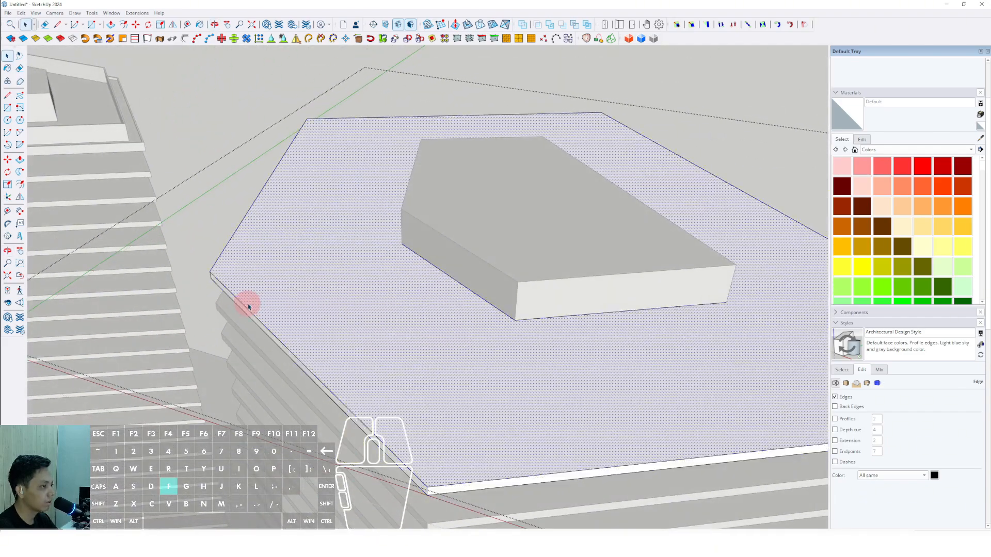
{"action": "left_click_drag", "start_coordinate": [246, 305], "coordinate": [277, 296]}
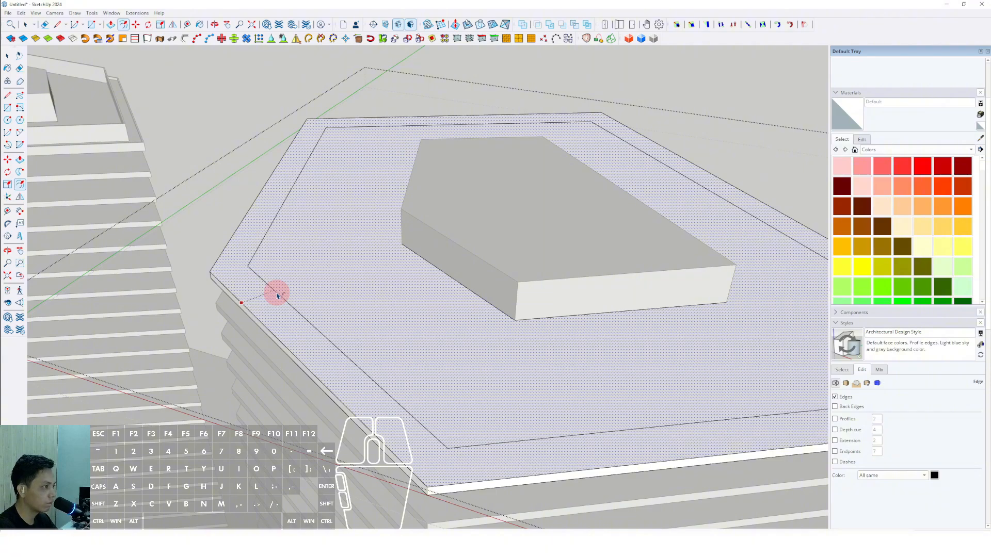
{"action": "key", "text": "Return"}
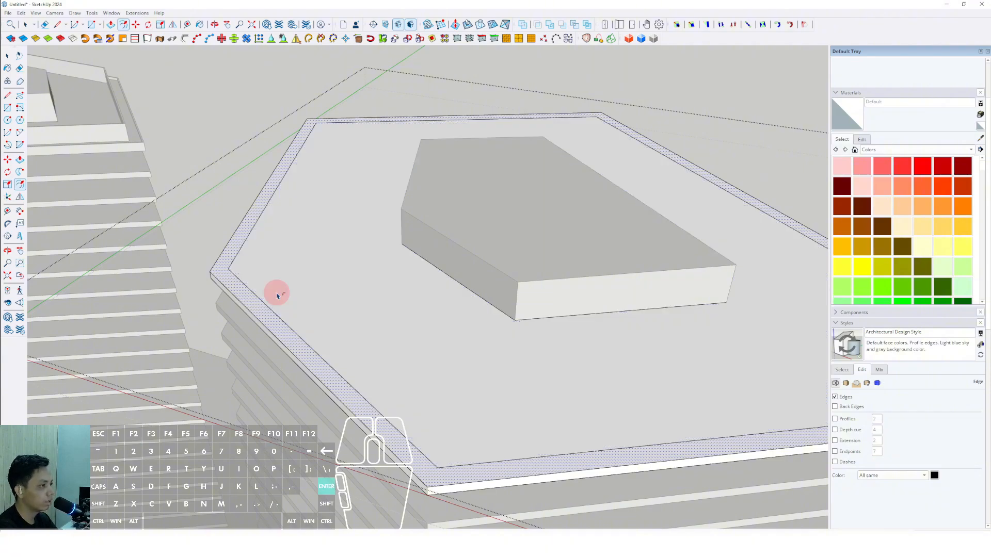
Step: Offset the right-hand tower's inner roof face again by a small wall thickness and push/pull the thin strip upward into a parapet
{"action": "scroll", "coordinate": [277, 295], "scroll_direction": "up", "scroll_amount": 2}
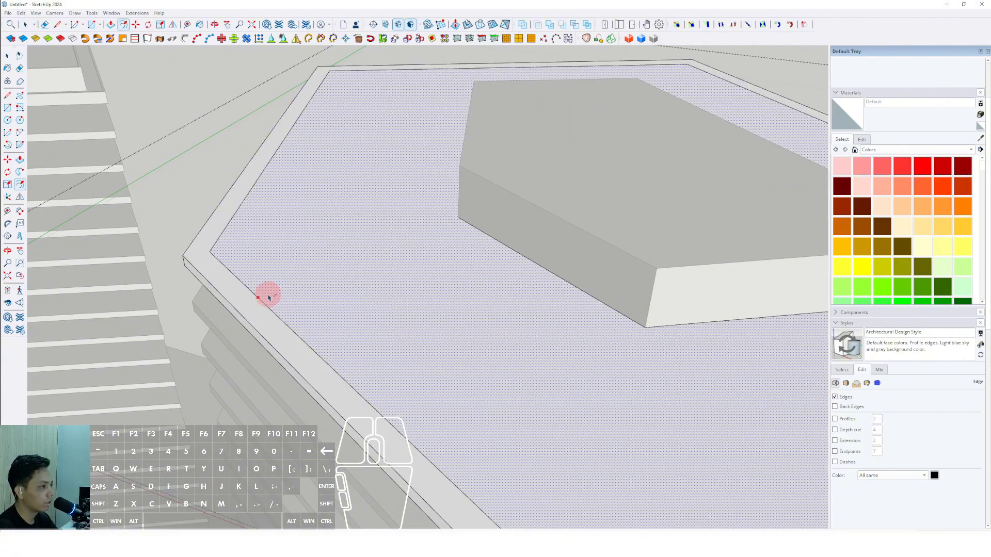
{"action": "key", "text": "Return"}
{"action": "key", "text": "space"}
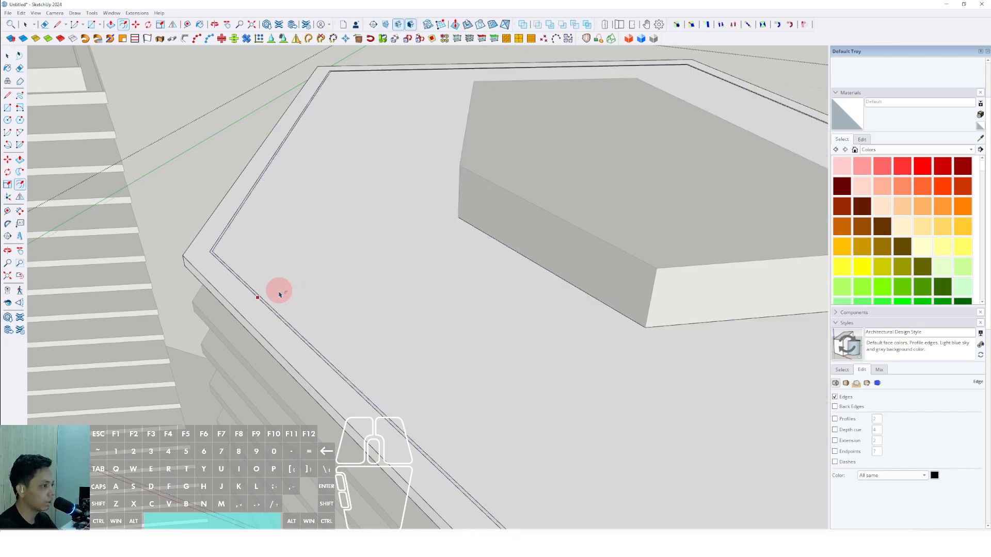
{"action": "scroll", "coordinate": [279, 292], "scroll_direction": "up", "scroll_amount": 2}
{"action": "middle_click_drag", "start_coordinate": [278, 292], "coordinate": [259, 254]}
{"action": "key", "text": "v"}
{"action": "left_click", "coordinate": [256, 286]}
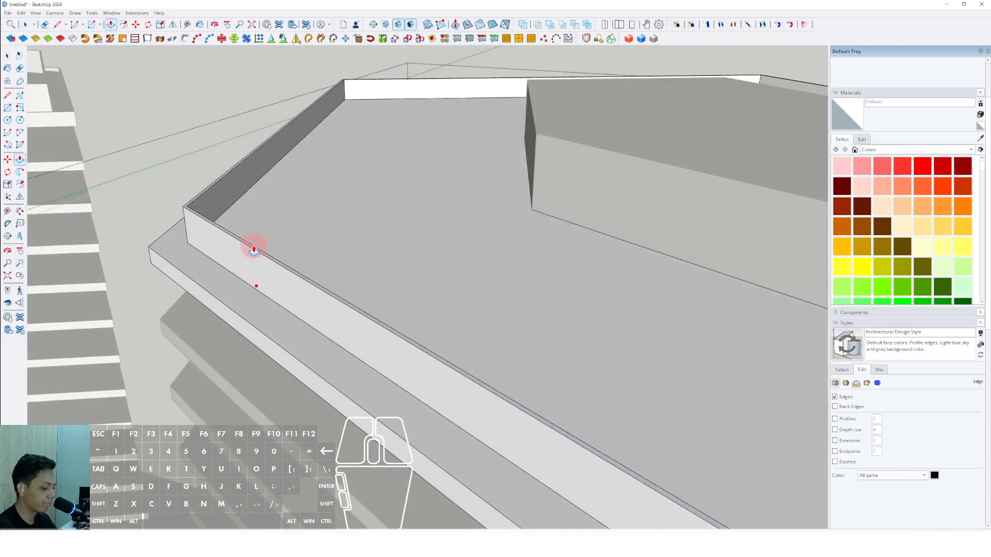
{"action": "key", "text": "Return"}
{"action": "key", "text": "space"}
Step: Offset the right-hand tower's outer ledge slightly inward and push/pull the thin slab edge strip upward into a low curb
{"action": "left_click", "coordinate": [219, 288]}
{"action": "scroll", "coordinate": [216, 289], "scroll_direction": "up", "scroll_amount": 1}
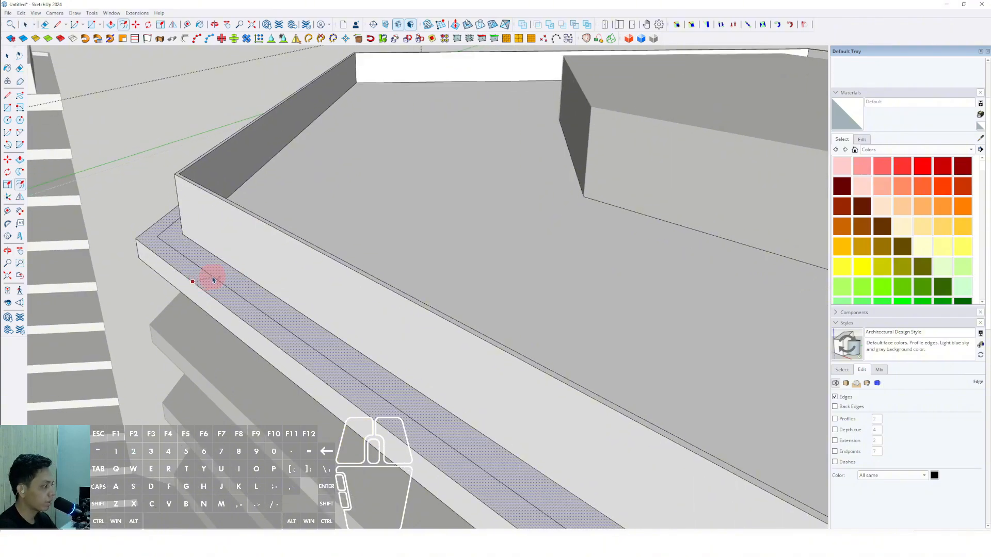
{"action": "scroll", "coordinate": [213, 292], "scroll_direction": "up", "scroll_amount": 1}
{"action": "key", "text": "p"}
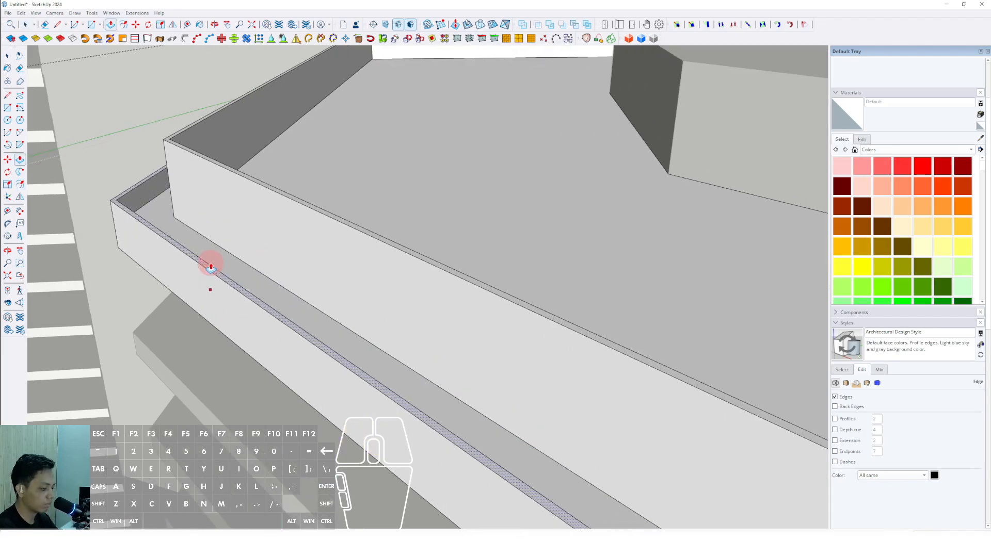
{"action": "scroll", "coordinate": [212, 265], "scroll_direction": "down", "scroll_amount": 8}
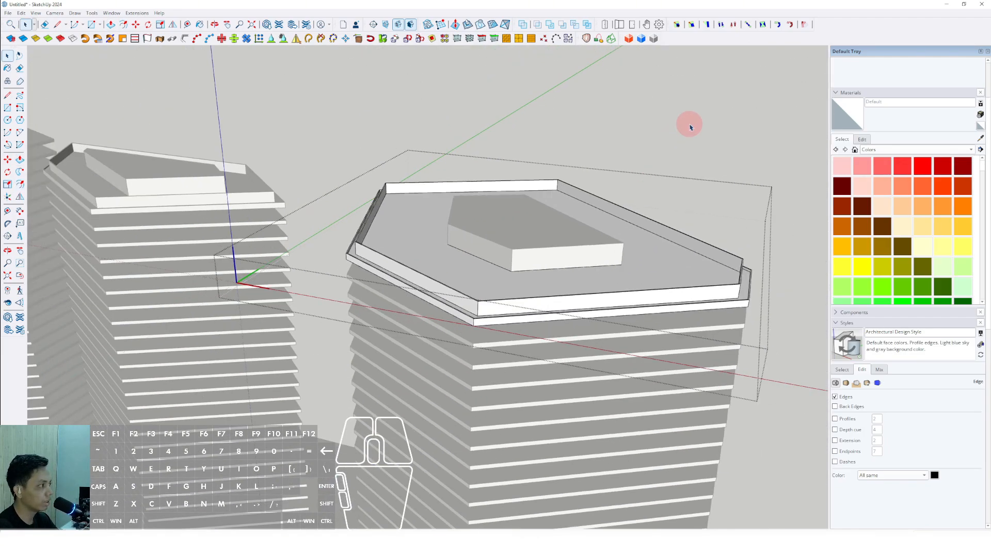
{"action": "key", "text": "space"}
Step: Open the left-hand tower's roof slab and offset its top face inward to leave an outer ledge around the roof
{"action": "scroll", "coordinate": [504, 235], "scroll_direction": "down", "scroll_amount": 3}
{"action": "scroll", "coordinate": [420, 239], "scroll_direction": "up", "scroll_amount": 6}
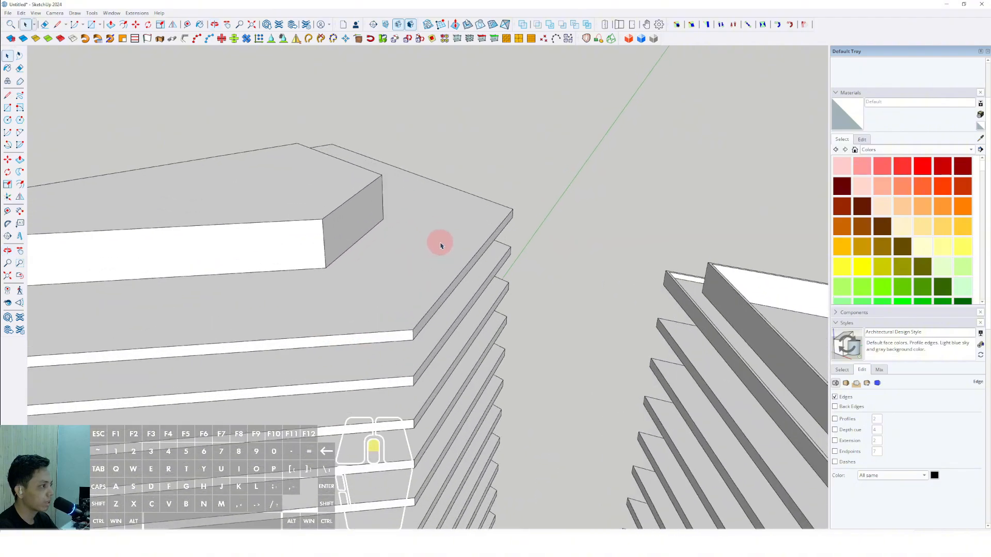
{"action": "left_click", "coordinate": [441, 245]}
{"action": "middle_click_drag", "start_coordinate": [441, 245], "coordinate": [540, 258]}
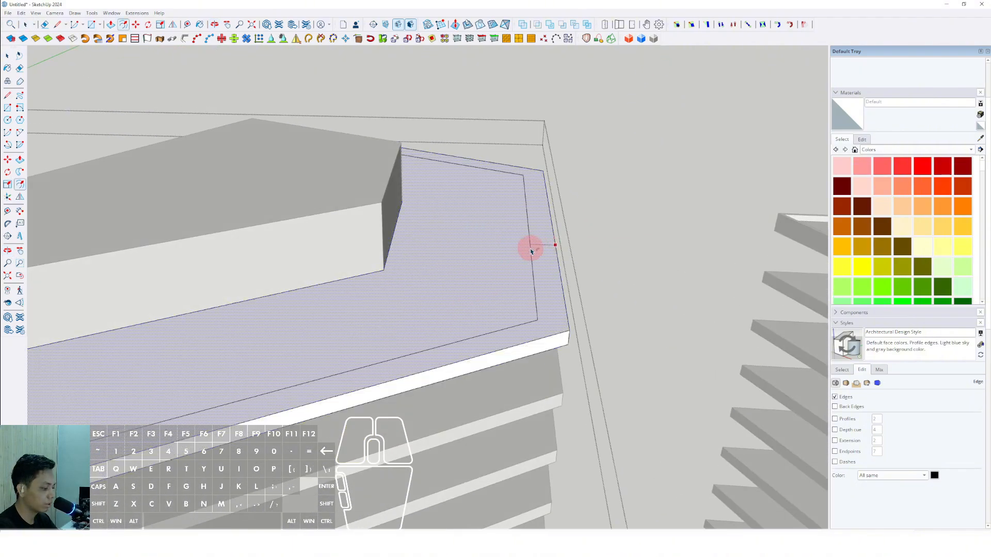
{"action": "key", "text": "Return"}
Step: Offset the left-hand tower's inner roof face again by a small wall thickness and push/pull the thin strip upward into a parapet
{"action": "scroll", "coordinate": [530, 250], "scroll_direction": "up", "scroll_amount": 3}
{"action": "key", "text": "f"}
{"action": "left_click", "coordinate": [526, 245]}
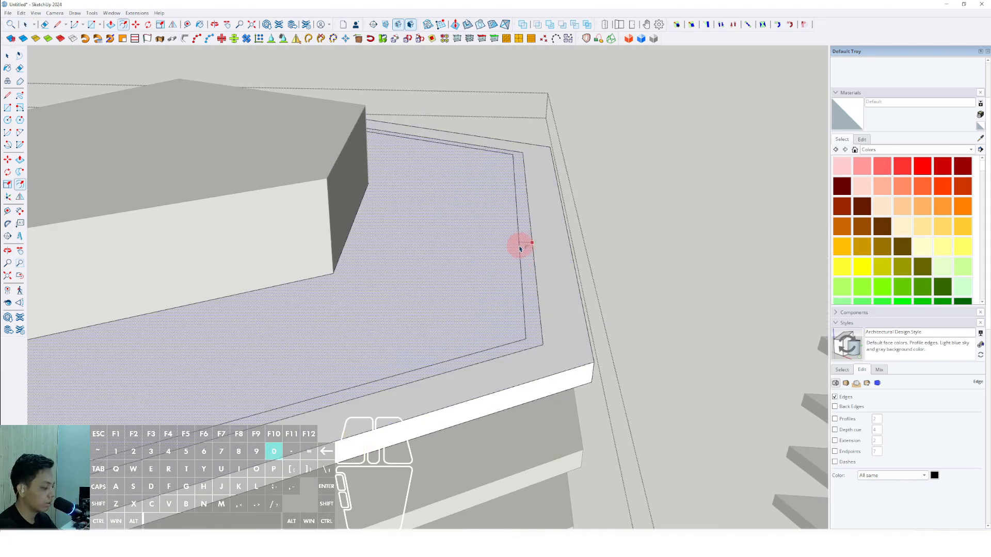
{"action": "left_click", "coordinate": [520, 248]}
{"action": "middle_click_drag", "start_coordinate": [521, 247], "coordinate": [513, 170]}
{"action": "key", "text": "p"}
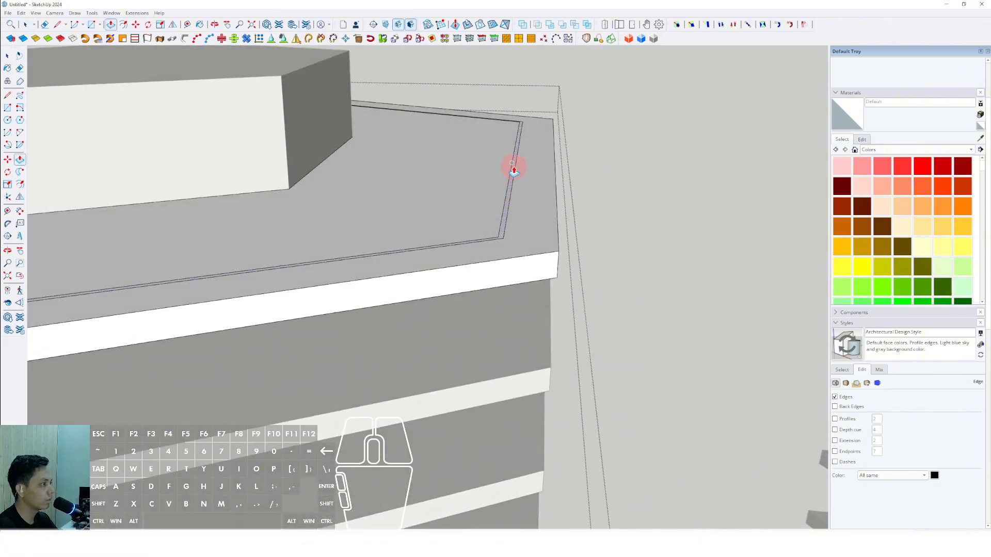
{"action": "left_click", "coordinate": [514, 170]}
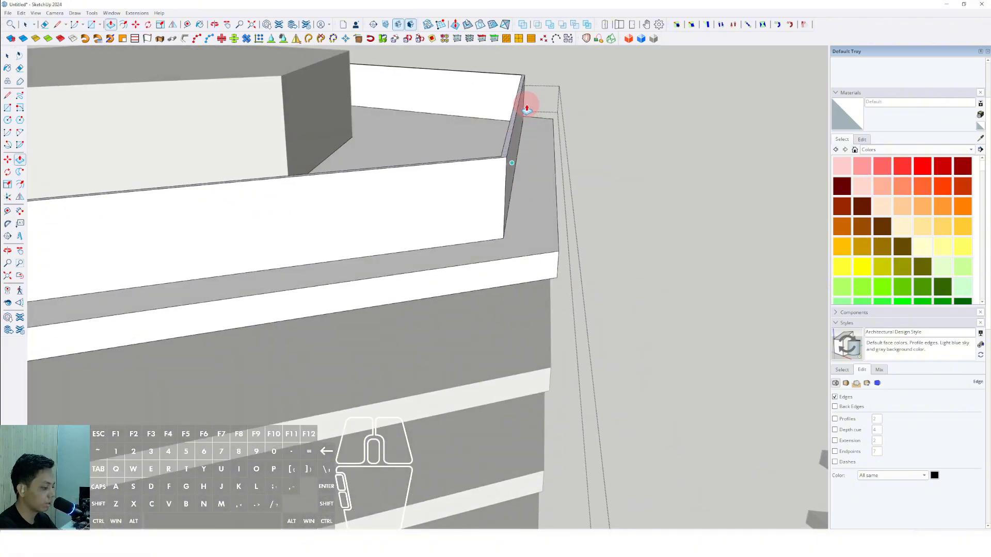
{"action": "left_click", "coordinate": [527, 110]}
Step: Offset the left-hand tower's outer ledge slightly inward, push/pull the edge strip up into a low curb, and close the roof slab component
{"action": "key", "text": "space"}
{"action": "scroll", "coordinate": [537, 204], "scroll_direction": "up", "scroll_amount": 2}
{"action": "left_click", "coordinate": [549, 205]}
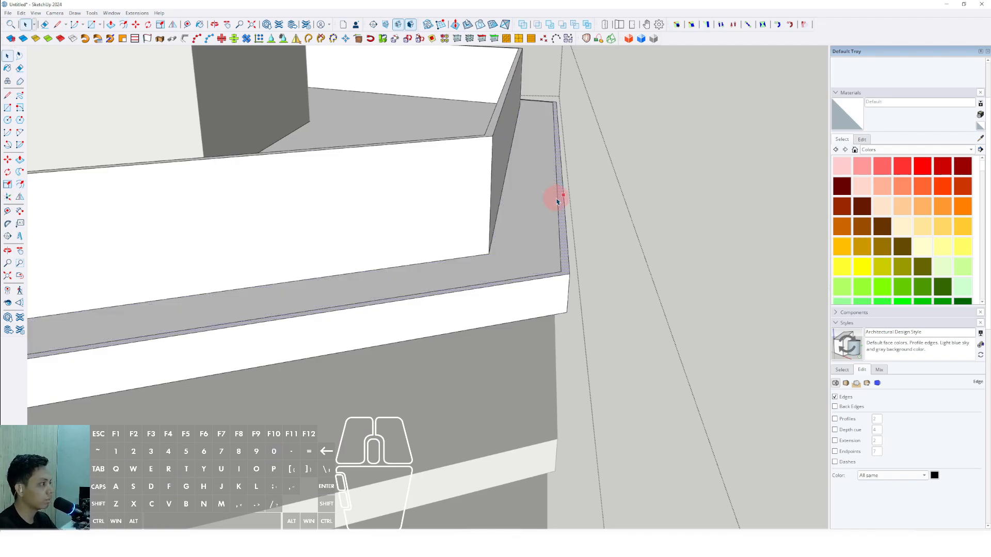
{"action": "left_click", "coordinate": [561, 187]}
{"action": "middle_click_drag", "start_coordinate": [532, 230], "coordinate": [551, 203]}
{"action": "key", "text": "ctrl+z"}
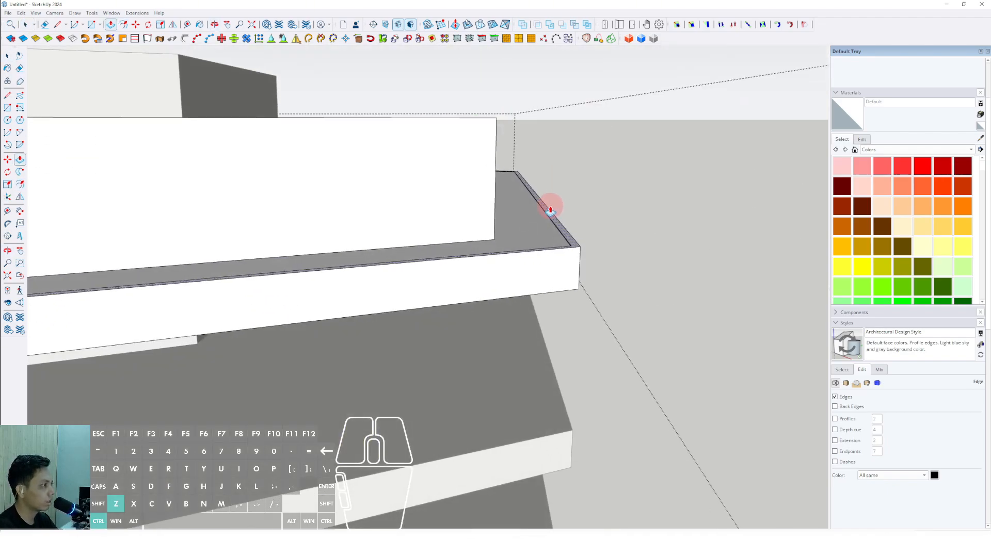
{"action": "left_click", "coordinate": [552, 205]}
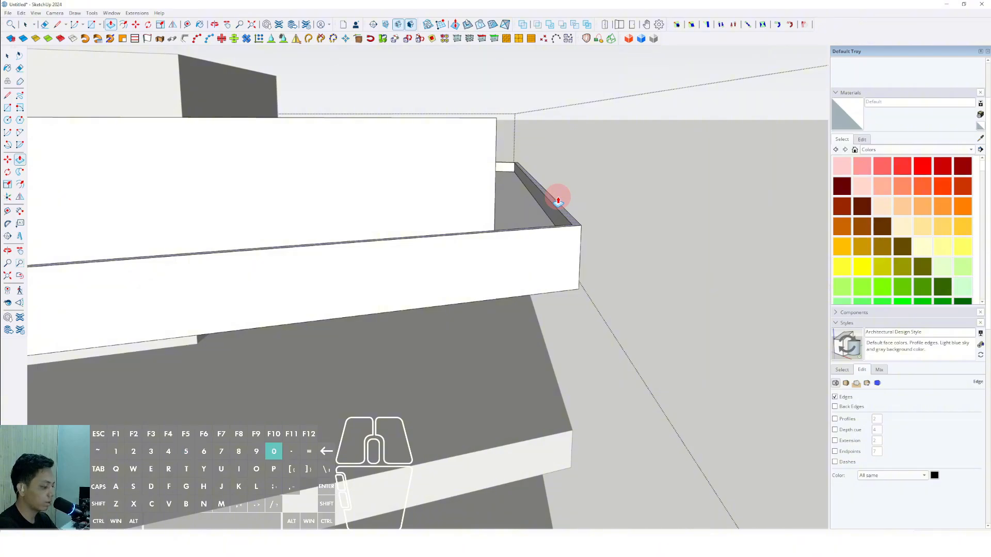
{"action": "scroll", "coordinate": [556, 204], "scroll_direction": "down", "scroll_amount": 15}
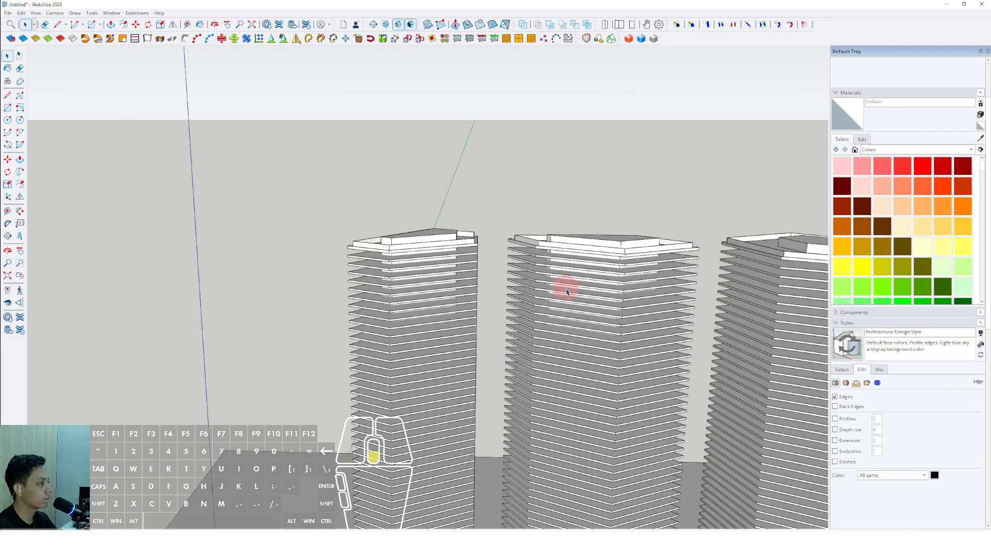
{"action": "middle_click_drag", "start_coordinate": [567, 292], "coordinate": [490, 181]}
{"action": "middle_click_drag", "start_coordinate": [555, 190], "coordinate": [463, 302]}
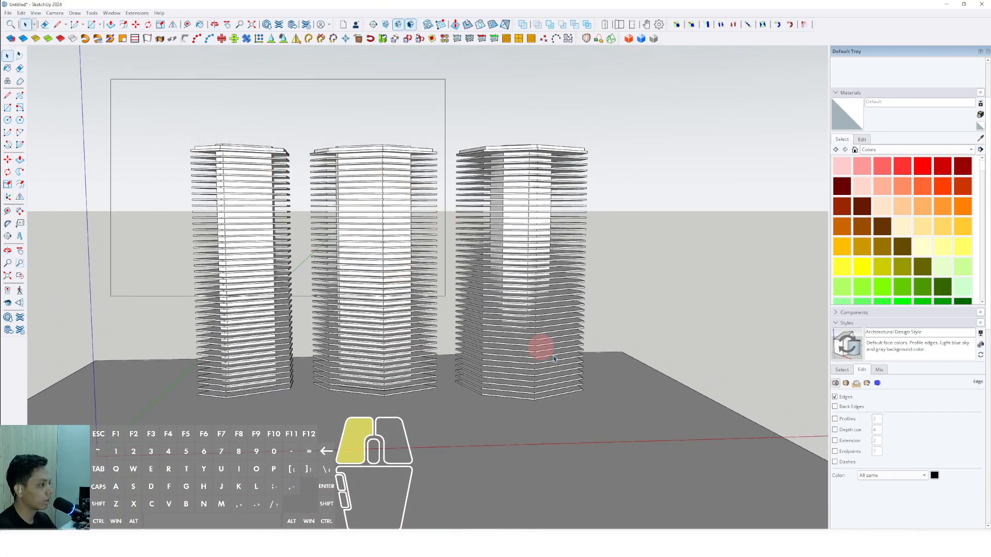
{"action": "middle_click_drag", "start_coordinate": [526, 390], "coordinate": [452, 331]}
{"action": "middle_click_drag", "start_coordinate": [415, 350], "coordinate": [432, 336]}
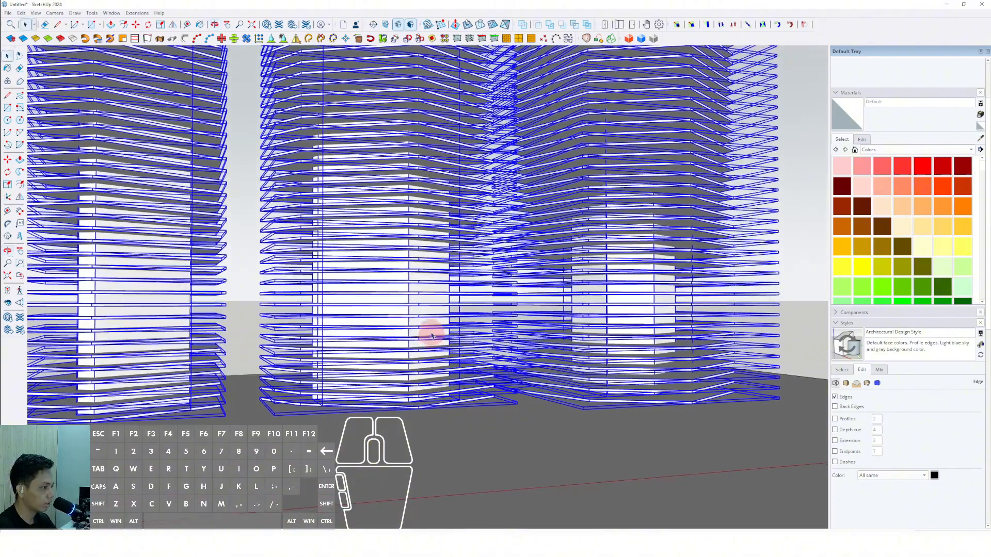
{"action": "scroll", "coordinate": [428, 334], "scroll_direction": "down", "scroll_amount": 5}
{"action": "left_click", "coordinate": [708, 260]}
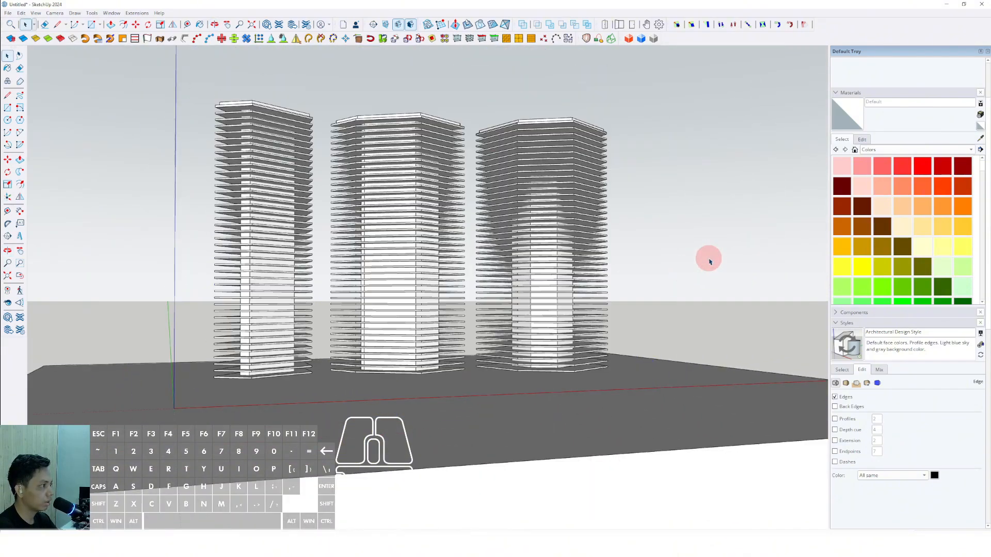
Step: Remove the first floor slab above the base slab from each of the three towers to create taller ground floors
{"action": "scroll", "coordinate": [339, 292], "scroll_direction": "up", "scroll_amount": 3}
{"action": "middle_click_drag", "start_coordinate": [412, 308], "coordinate": [375, 309]}
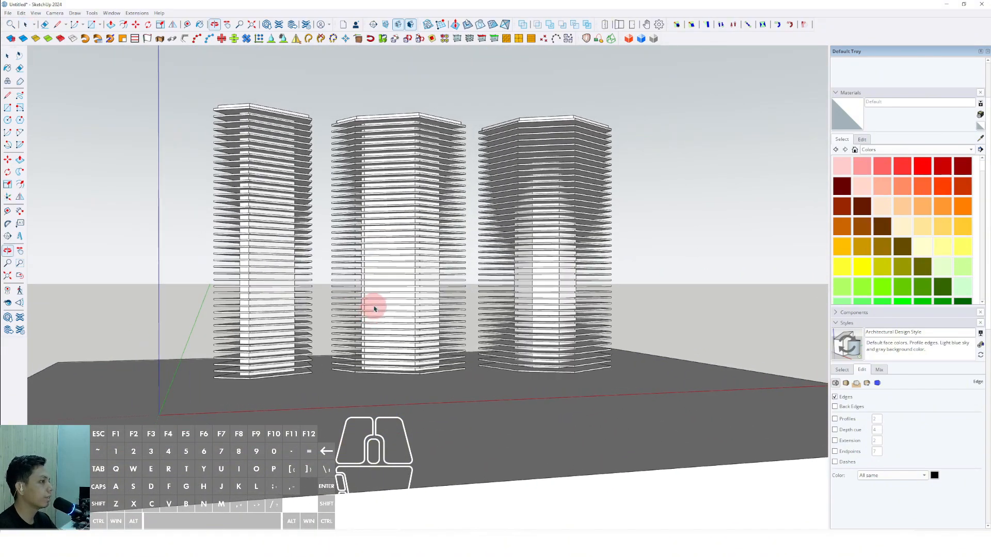
{"action": "scroll", "coordinate": [381, 345], "scroll_direction": "up", "scroll_amount": 6}
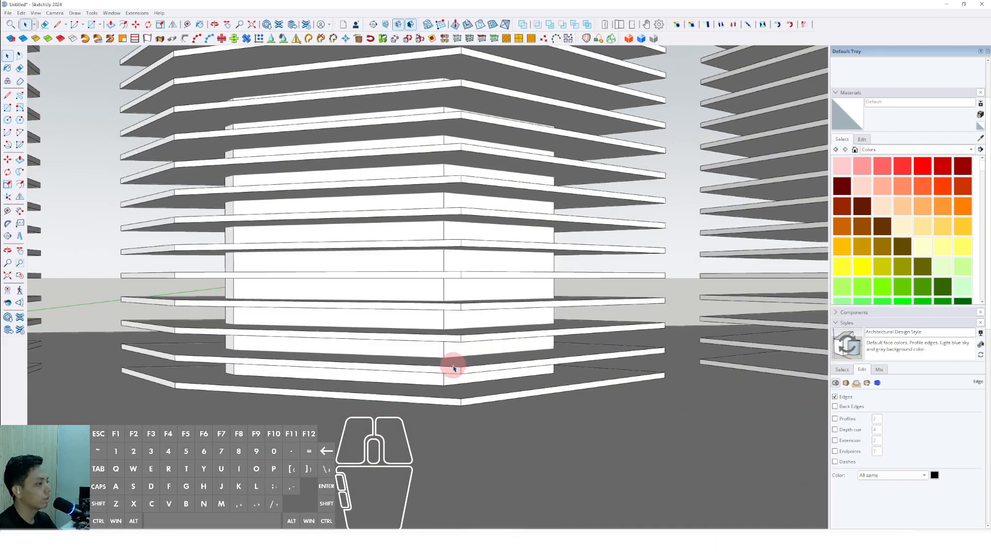
{"action": "left_click", "coordinate": [448, 362]}
{"action": "key", "text": "e"}
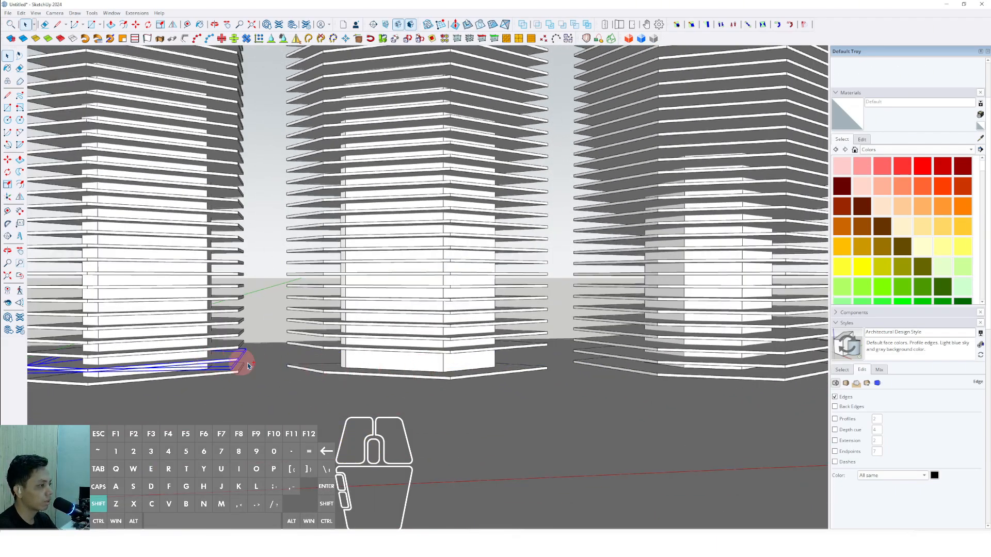
{"action": "scroll", "coordinate": [406, 348], "scroll_direction": "down", "scroll_amount": 8}
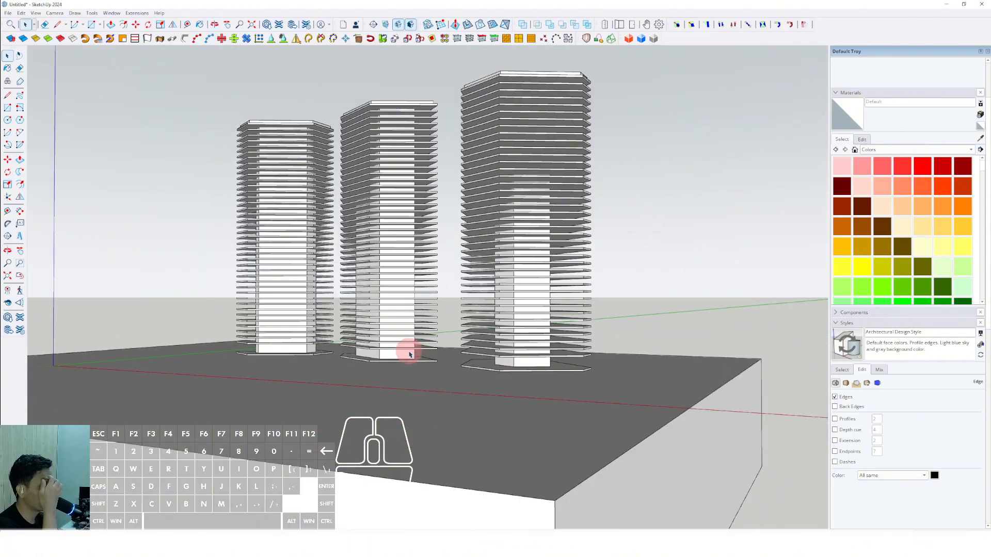
Step: Remove one slab several floors above the base in each tower to open a double-height level
{"action": "scroll", "coordinate": [376, 339], "scroll_direction": "up", "scroll_amount": 5}
{"action": "scroll", "coordinate": [394, 341], "scroll_direction": "down", "scroll_amount": 3}
{"action": "middle_click_drag", "start_coordinate": [407, 339], "coordinate": [397, 330]}
{"action": "scroll", "coordinate": [280, 325], "scroll_direction": "up", "scroll_amount": 3}
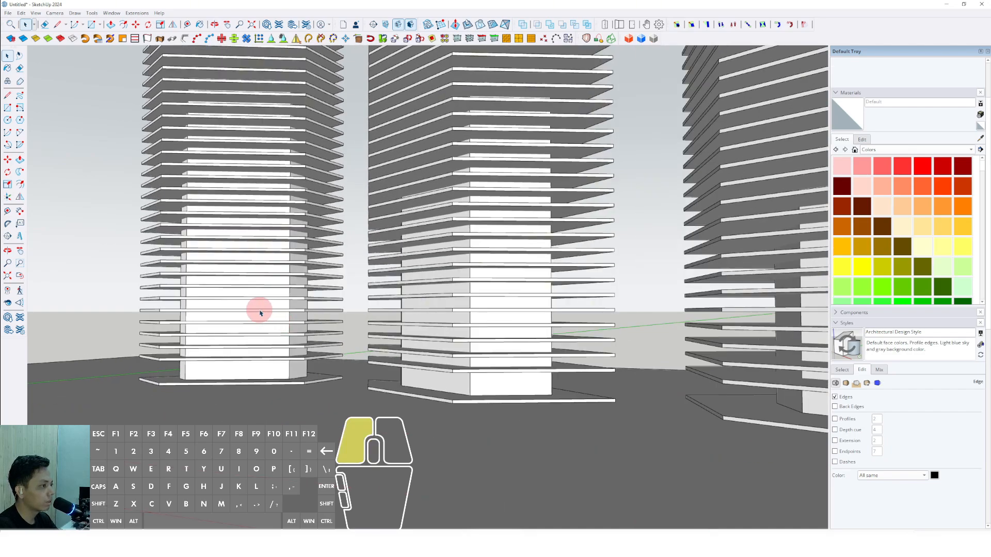
{"action": "scroll", "coordinate": [289, 318], "scroll_direction": "down", "scroll_amount": 2}
{"action": "key", "text": "shift+e"}
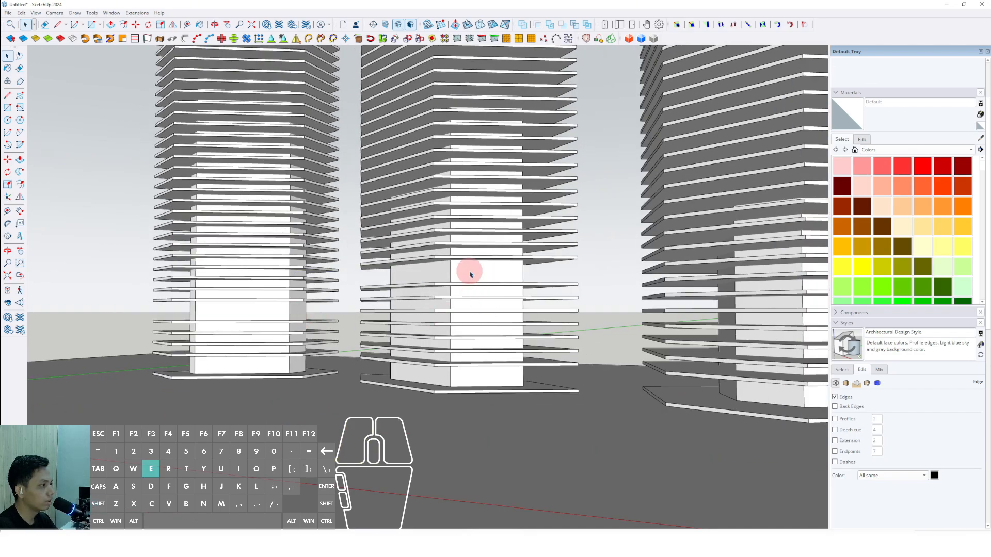
{"action": "scroll", "coordinate": [471, 274], "scroll_direction": "down", "scroll_amount": 4}
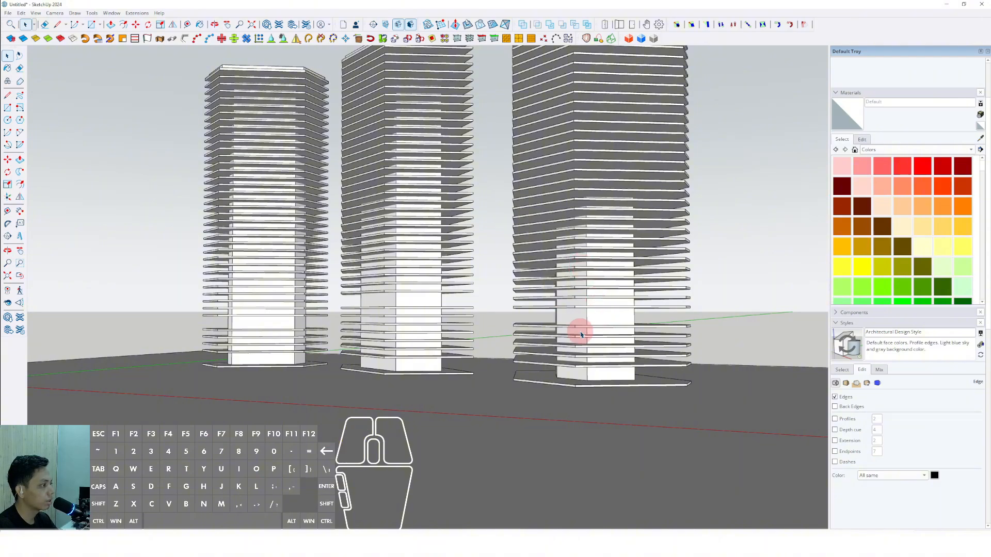
Step: Examine the double-height levels, lower floors and roof parapets of the three towers from several angles
{"action": "middle_click_drag", "start_coordinate": [580, 334], "coordinate": [528, 358]}
{"action": "scroll", "coordinate": [614, 332], "scroll_direction": "down", "scroll_amount": 3}
{"action": "scroll", "coordinate": [451, 335], "scroll_direction": "up", "scroll_amount": 5}
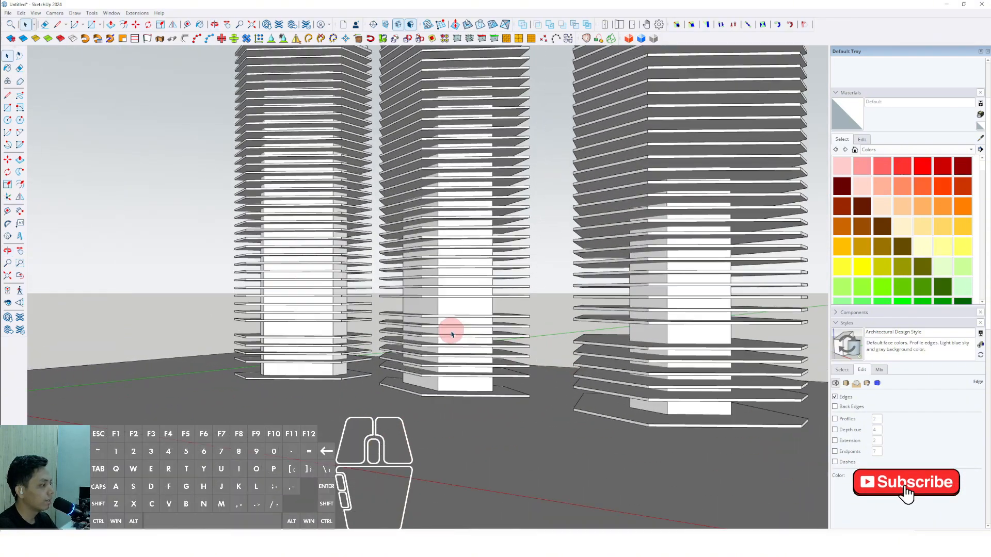
{"action": "middle_click_drag", "start_coordinate": [452, 334], "coordinate": [361, 397]}
{"action": "scroll", "coordinate": [373, 381], "scroll_direction": "up", "scroll_amount": 3}
{"action": "scroll", "coordinate": [307, 422], "scroll_direction": "up", "scroll_amount": 3}
{"action": "scroll", "coordinate": [460, 356], "scroll_direction": "down", "scroll_amount": 3}
{"action": "scroll", "coordinate": [277, 353], "scroll_direction": "down", "scroll_amount": 3}
{"action": "scroll", "coordinate": [277, 354], "scroll_direction": "down", "scroll_amount": 1}
{"action": "middle_click_drag", "start_coordinate": [362, 397], "coordinate": [312, 327], "text": "shift"}
{"action": "scroll", "coordinate": [312, 327], "scroll_direction": "down", "scroll_amount": 2}
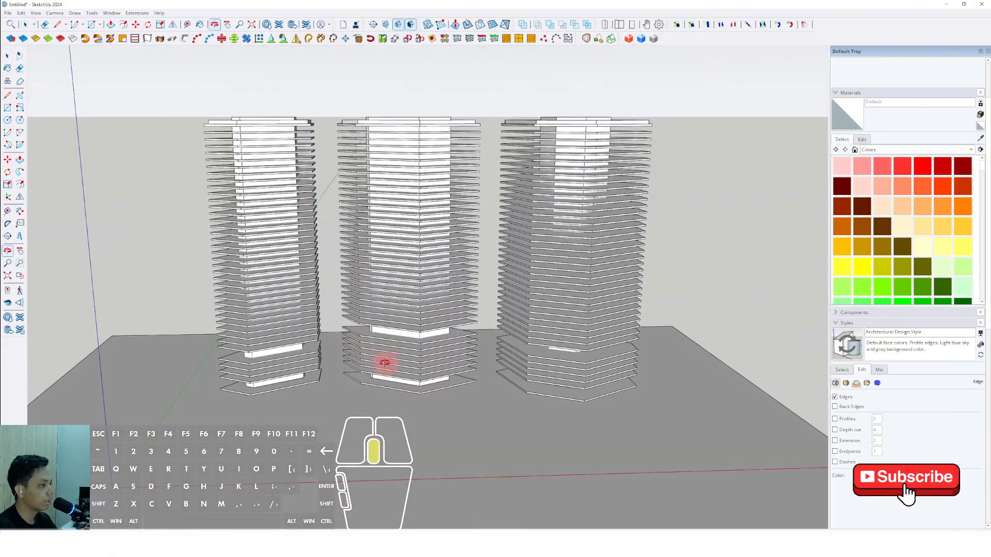
{"action": "middle_click_drag", "start_coordinate": [385, 363], "coordinate": [325, 356]}
{"action": "middle_click_drag", "start_coordinate": [476, 292], "coordinate": [411, 213]}
{"action": "scroll", "coordinate": [495, 248], "scroll_direction": "up", "scroll_amount": 6}
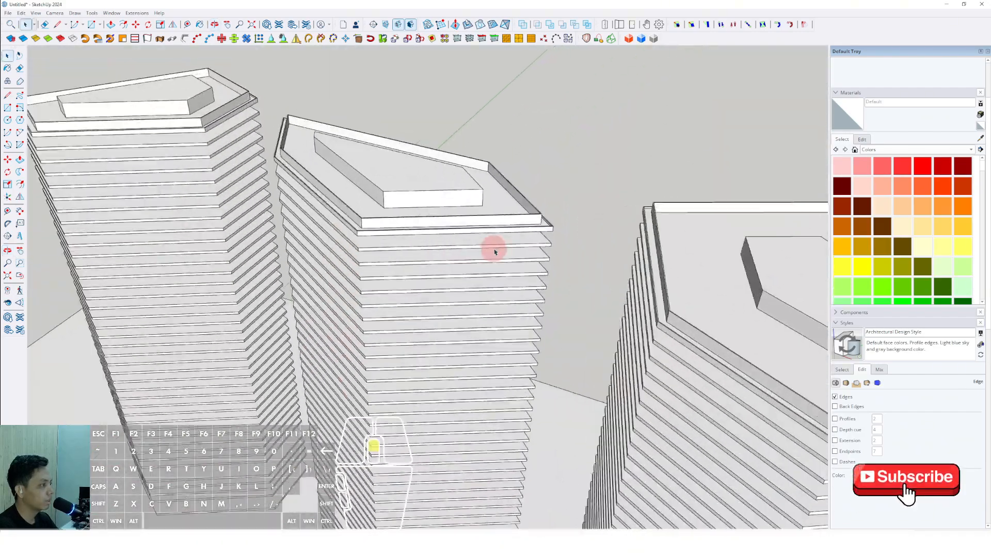
{"action": "scroll", "coordinate": [494, 298], "scroll_direction": "up", "scroll_amount": 5}
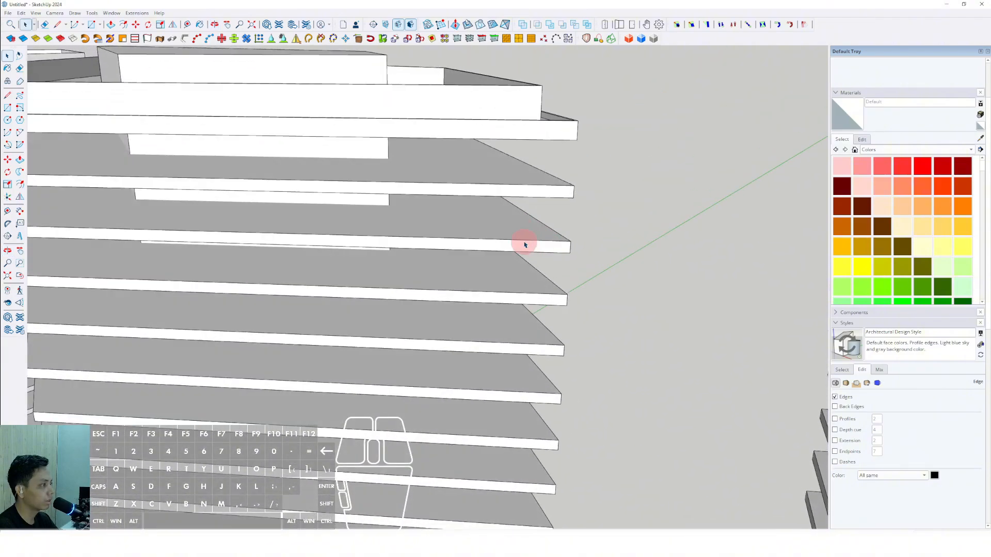
{"action": "scroll", "coordinate": [524, 239], "scroll_direction": "down", "scroll_amount": 5}
{"action": "left_click", "coordinate": [553, 253]}
{"action": "double_click", "coordinate": [553, 253]}
{"action": "double_click", "coordinate": [553, 253]}
{"action": "scroll", "coordinate": [549, 248], "scroll_direction": "up", "scroll_amount": 3}
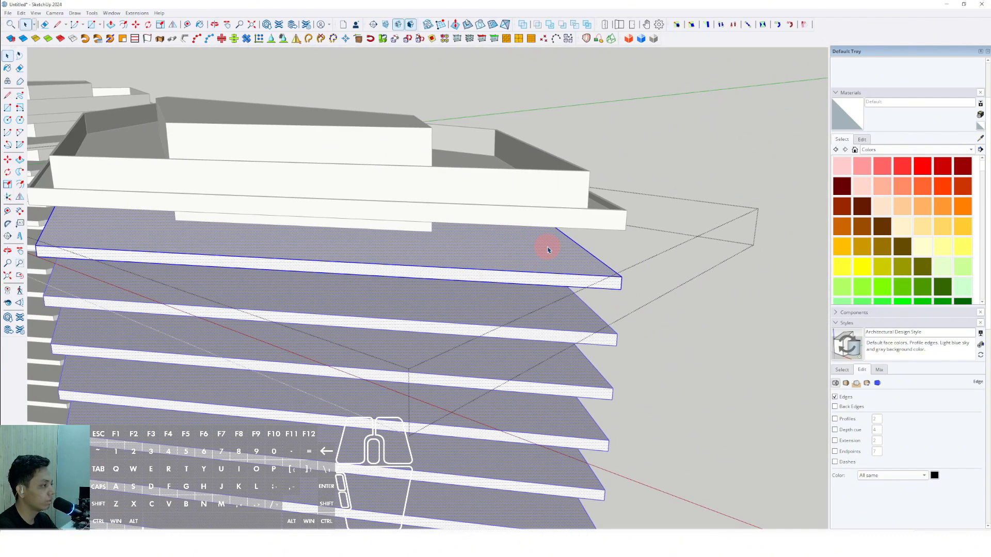
{"action": "left_click", "coordinate": [549, 249]}
{"action": "middle_click_drag", "start_coordinate": [549, 249], "coordinate": [554, 269], "text": "shift"}
{"action": "left_click", "coordinate": [672, 322]}
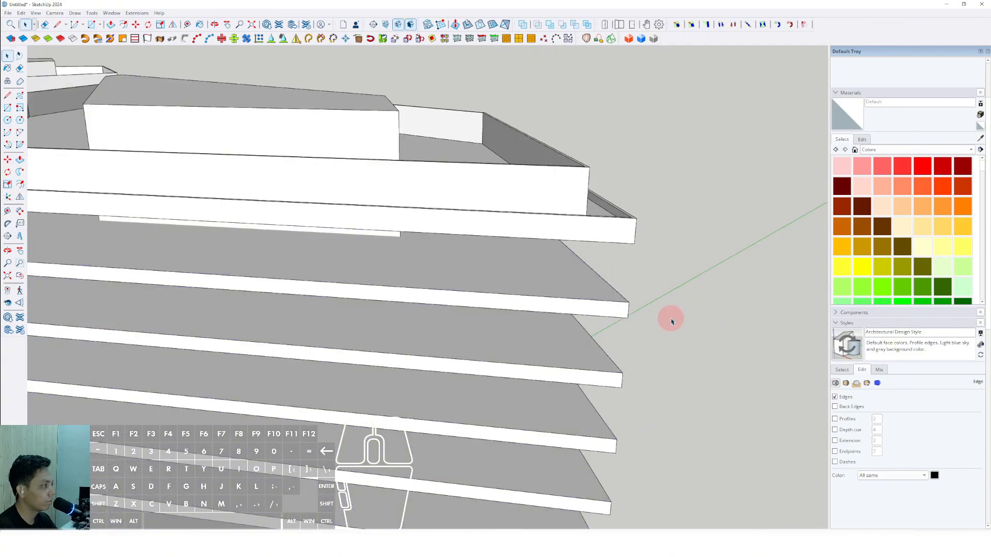
Step: Make the slab below the middle tower's roof unique, offset its top face slightly outward, and delete the surplus face outside the slab edge
{"action": "right_click", "coordinate": [581, 288]}
{"action": "left_click", "coordinate": [601, 338]}
{"action": "scroll", "coordinate": [568, 281], "scroll_direction": "up", "scroll_amount": 5}
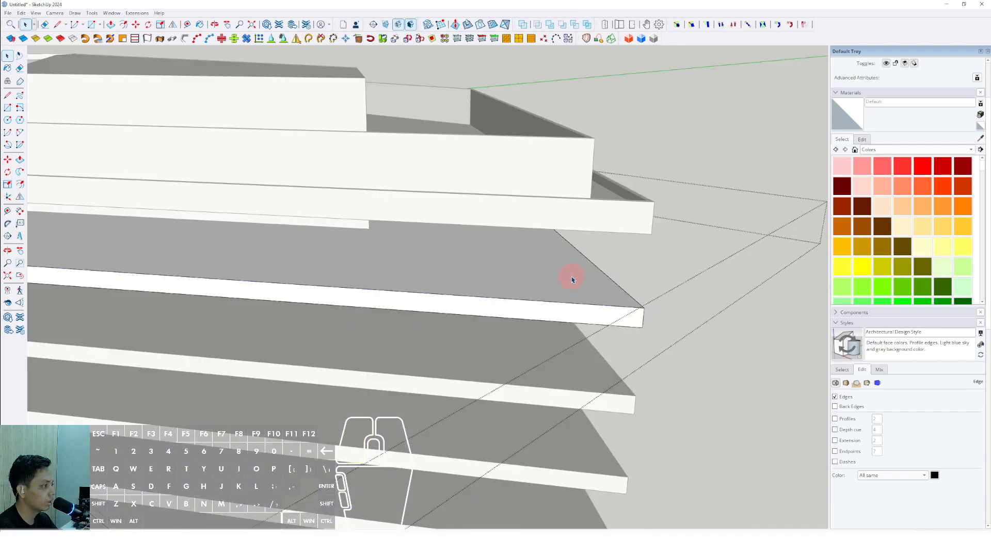
{"action": "left_click", "coordinate": [480, 303]}
{"action": "scroll", "coordinate": [485, 306], "scroll_direction": "up", "scroll_amount": 2}
{"action": "left_click", "coordinate": [491, 308]}
{"action": "scroll", "coordinate": [511, 301], "scroll_direction": "up", "scroll_amount": 2}
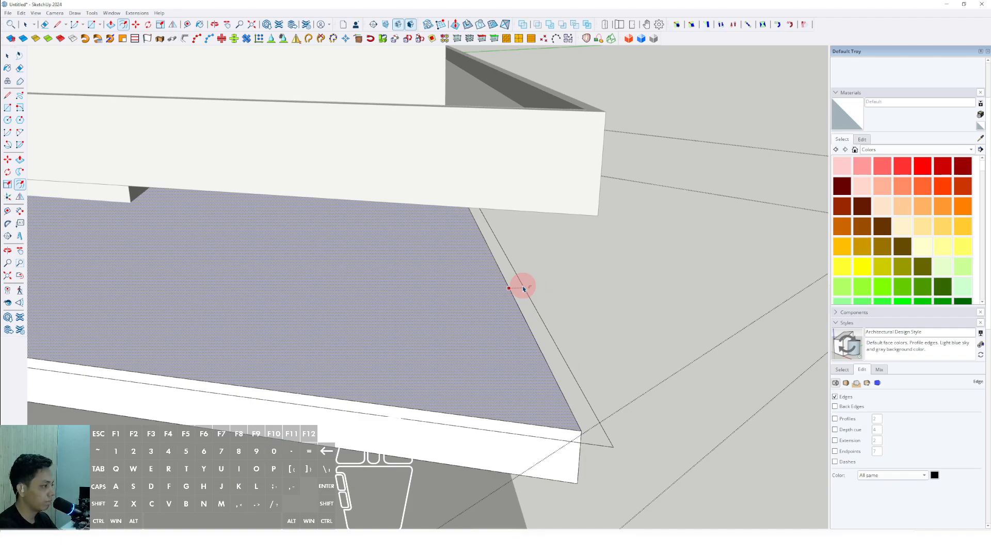
{"action": "left_click", "coordinate": [523, 289]}
{"action": "key", "text": "Delete"}
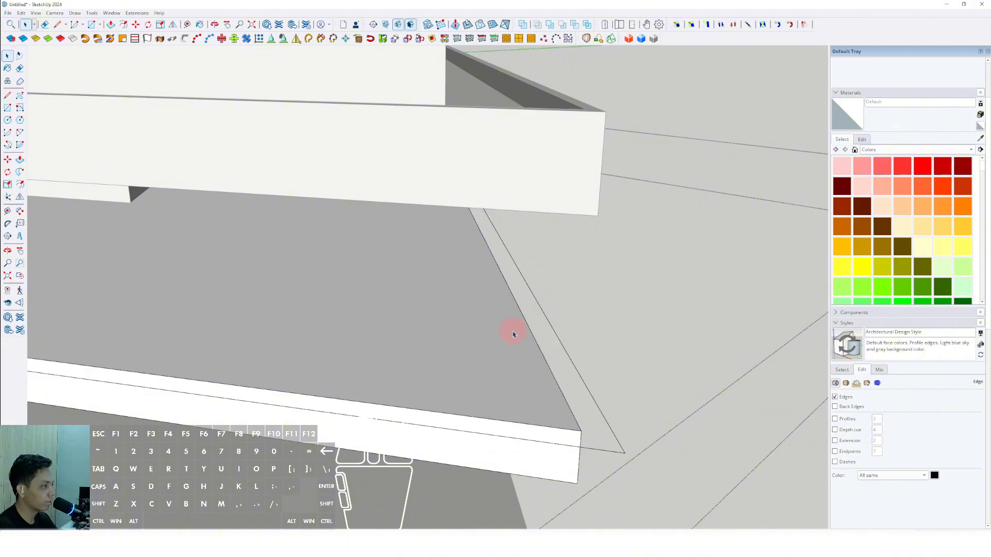
Step: Offset the outer outline slightly inward and bridge the two outlines with lines to form a thin ring face, erasing the helper lines
{"action": "scroll", "coordinate": [521, 320], "scroll_direction": "up", "scroll_amount": 2}
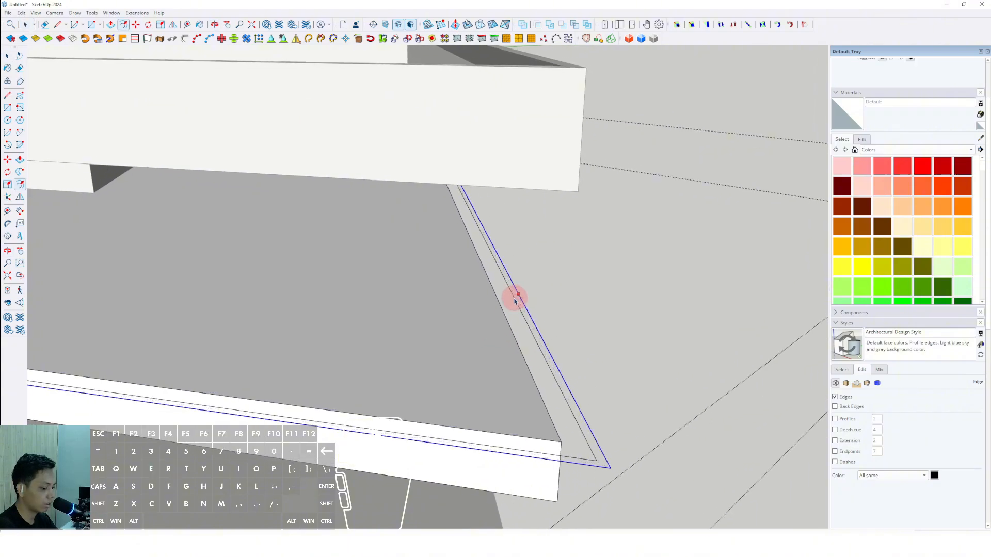
{"action": "key", "text": "Return"}
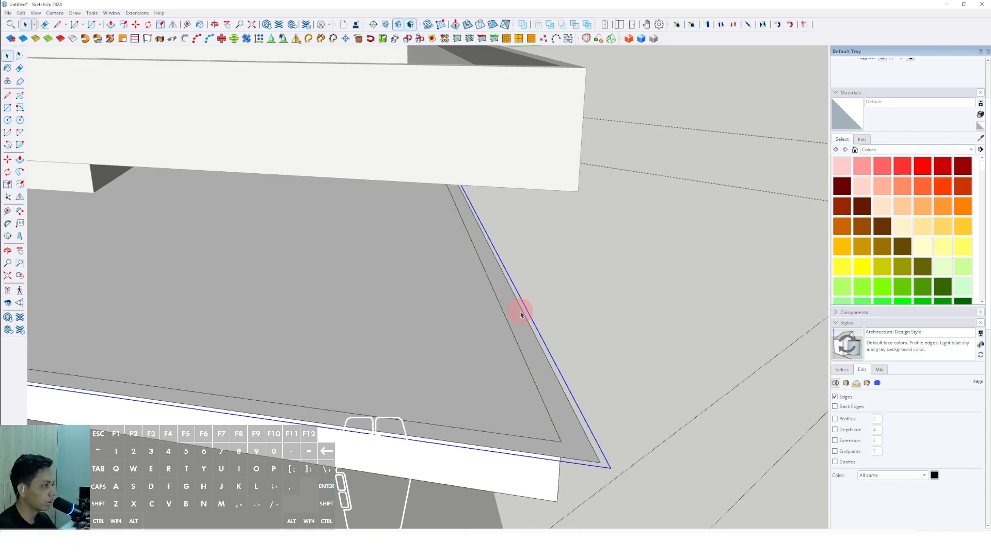
{"action": "key", "text": "d"}
{"action": "scroll", "coordinate": [524, 312], "scroll_direction": "up", "scroll_amount": 3}
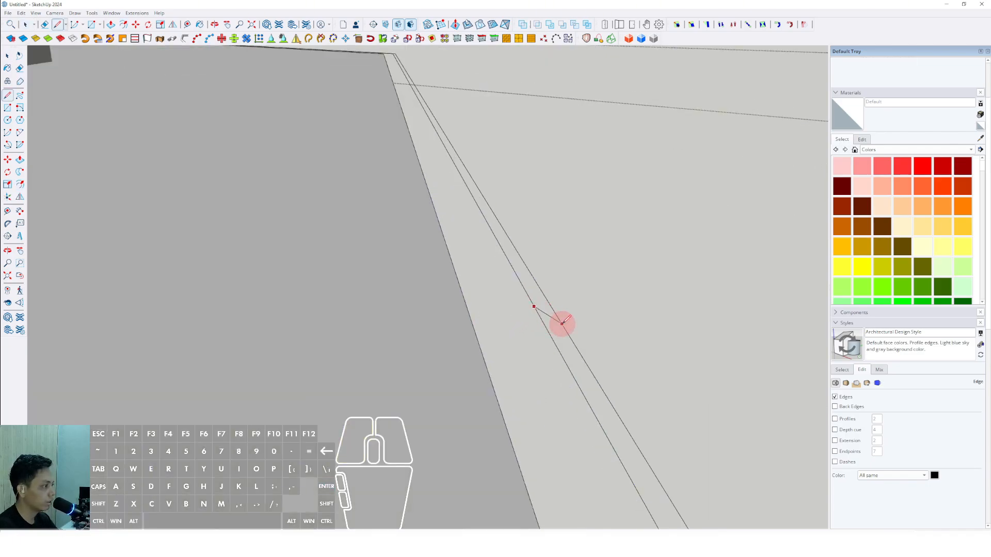
{"action": "left_click", "coordinate": [573, 342]}
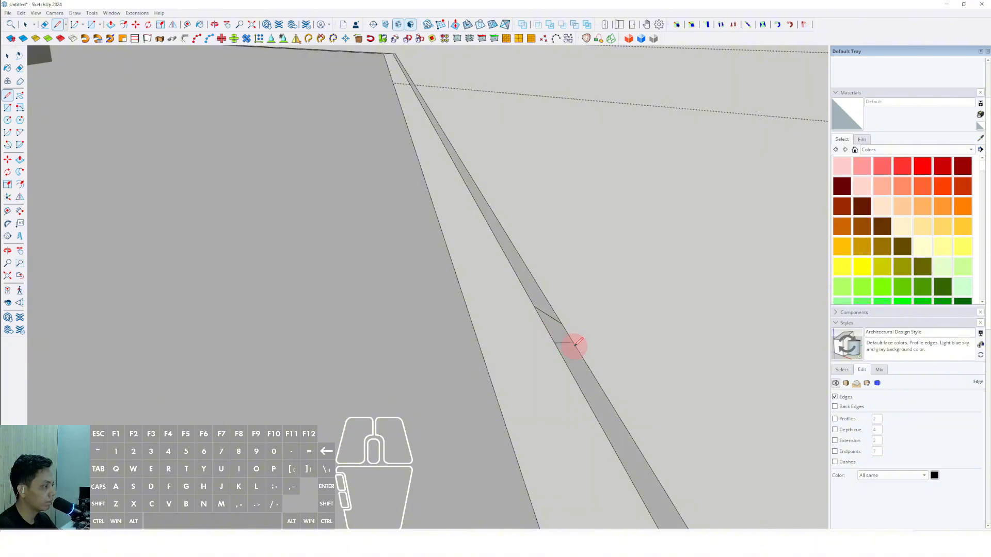
{"action": "left_click", "coordinate": [550, 313]}
{"action": "key", "text": "space"}
{"action": "middle_click_drag", "start_coordinate": [547, 312], "coordinate": [540, 314]}
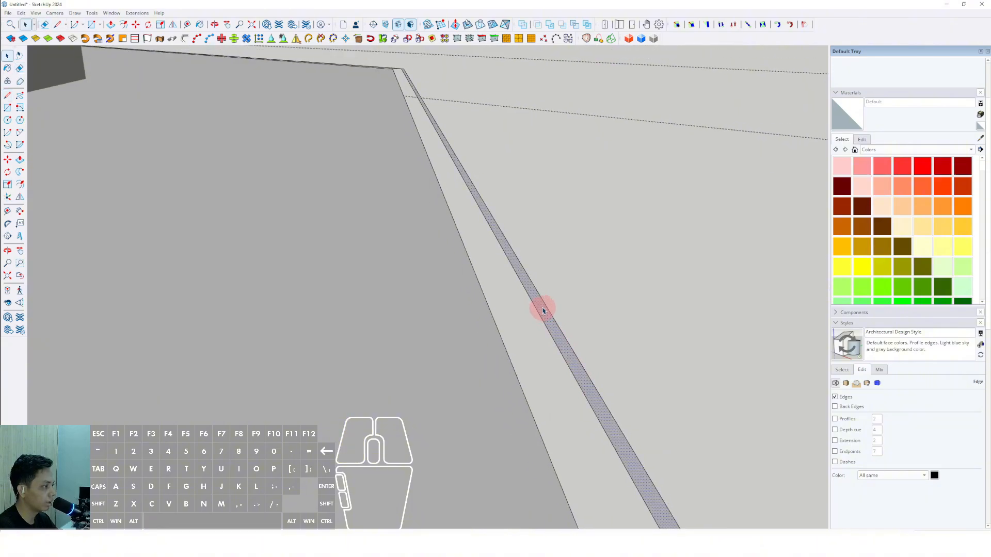
{"action": "scroll", "coordinate": [543, 310], "scroll_direction": "down", "scroll_amount": 5}
{"action": "scroll", "coordinate": [550, 330], "scroll_direction": "up", "scroll_amount": 4}
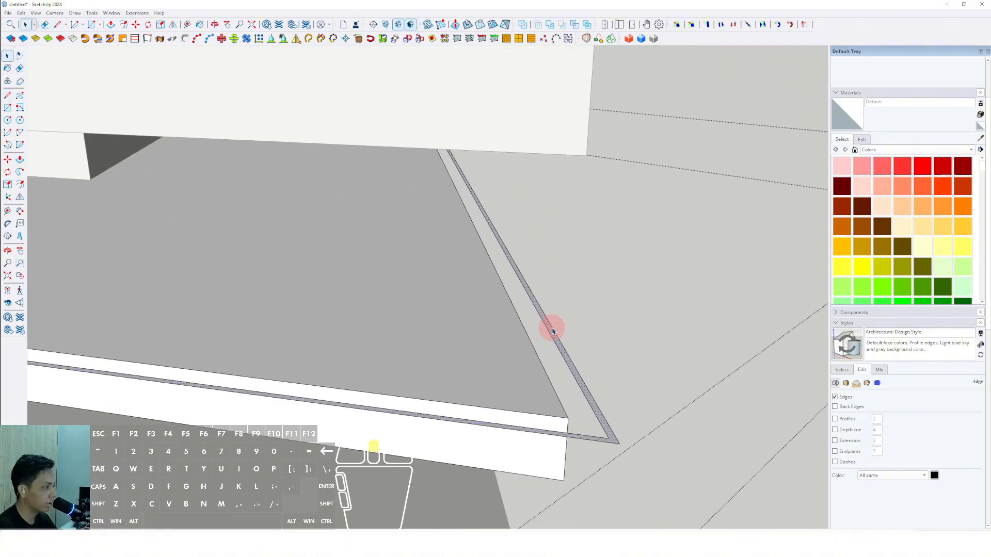
Step: Cut the thin ring face from the slab component and paste it in place outside the component
{"action": "left_click", "coordinate": [21, 13]}
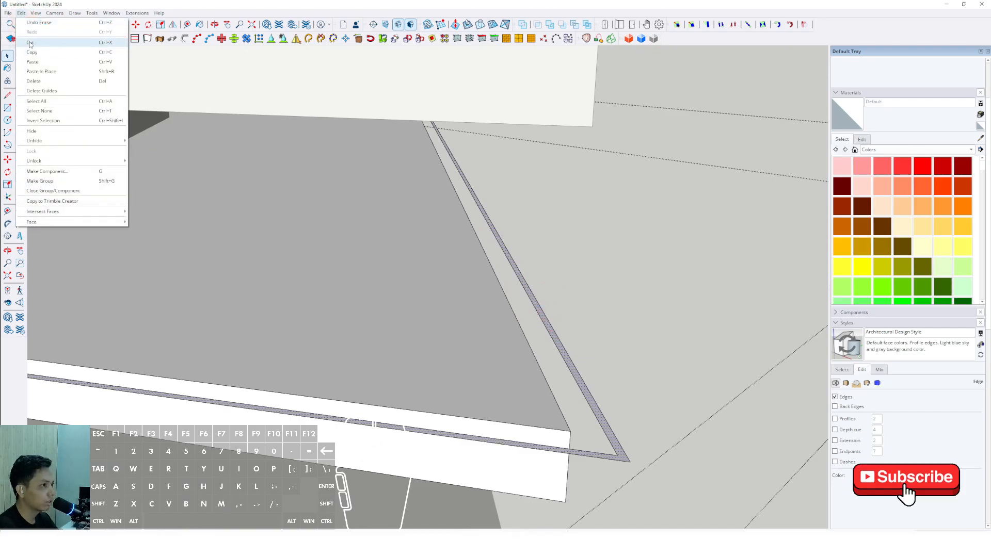
{"action": "left_click", "coordinate": [29, 45]}
{"action": "scroll", "coordinate": [421, 325], "scroll_direction": "down", "scroll_amount": 5}
{"action": "scroll", "coordinate": [367, 332], "scroll_direction": "up", "scroll_amount": 3}
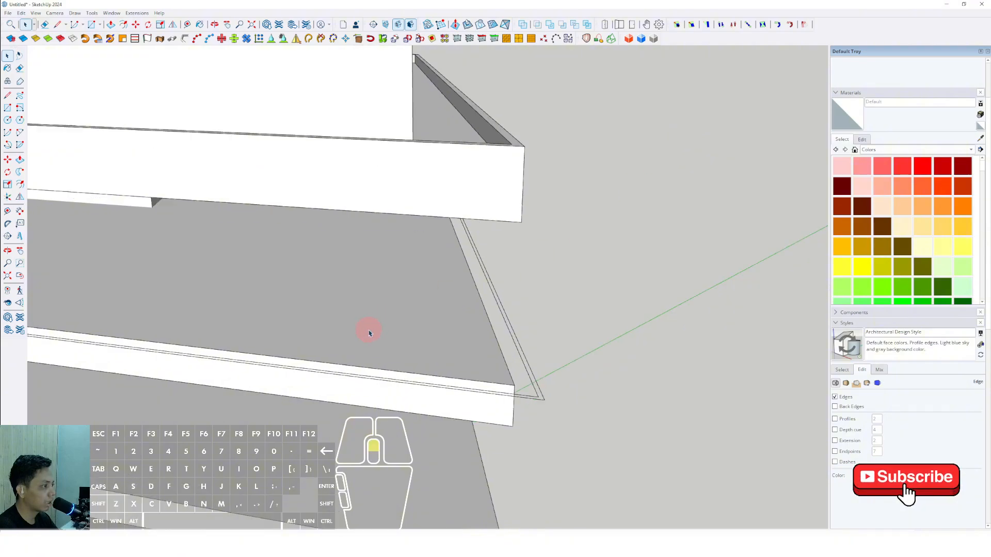
{"action": "left_click", "coordinate": [21, 14]}
{"action": "left_click", "coordinate": [39, 73]}
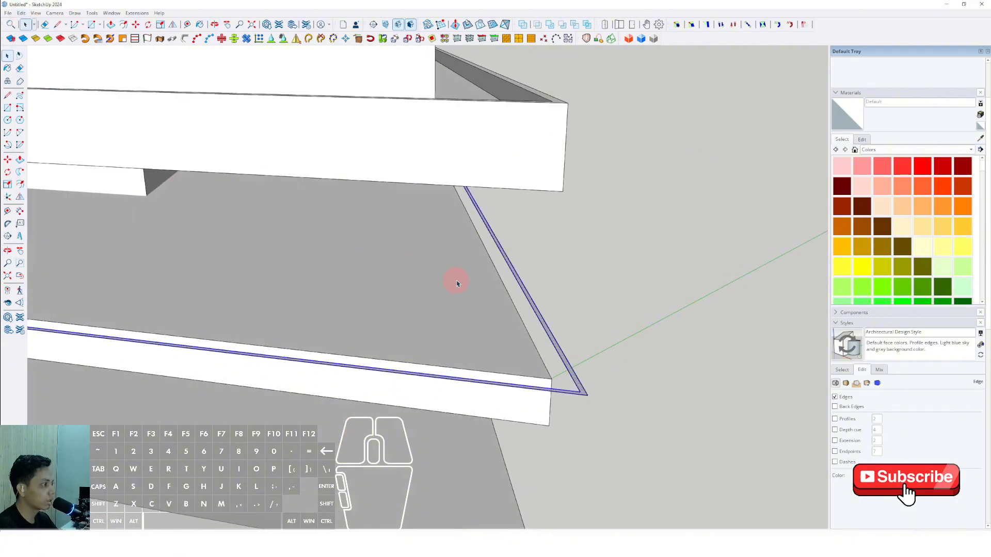
Step: Push/pull the pasted ring down the middle tower to the slab above the double-height level, forming a facade shell
{"action": "middle_click_drag", "start_coordinate": [525, 289], "coordinate": [447, 264]}
{"action": "key", "text": "space"}
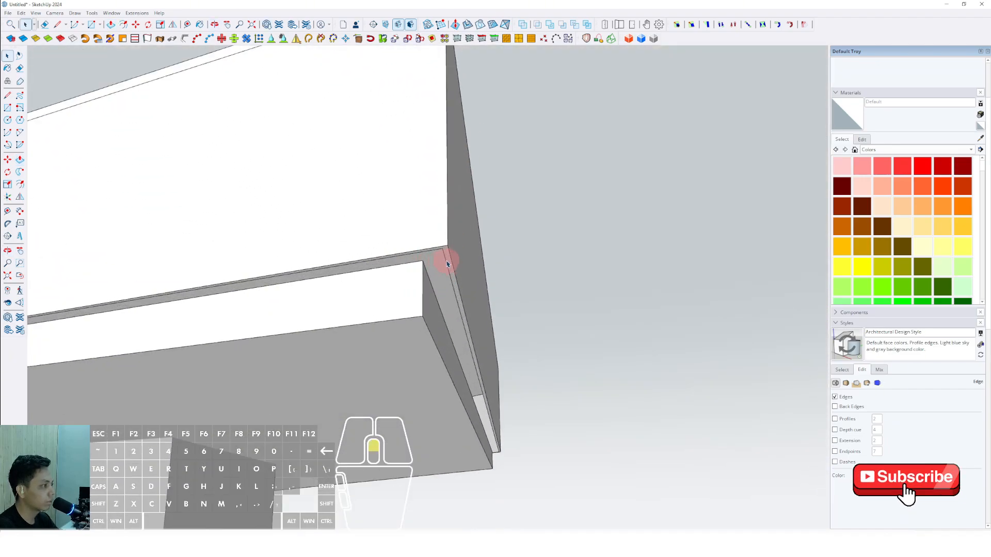
{"action": "left_click", "coordinate": [448, 254]}
{"action": "scroll", "coordinate": [429, 323], "scroll_direction": "down", "scroll_amount": 4}
{"action": "scroll", "coordinate": [429, 324], "scroll_direction": "up", "scroll_amount": 5}
{"action": "middle_click_drag", "start_coordinate": [429, 310], "coordinate": [736, 436]}
{"action": "scroll", "coordinate": [316, 272], "scroll_direction": "down", "scroll_amount": 7}
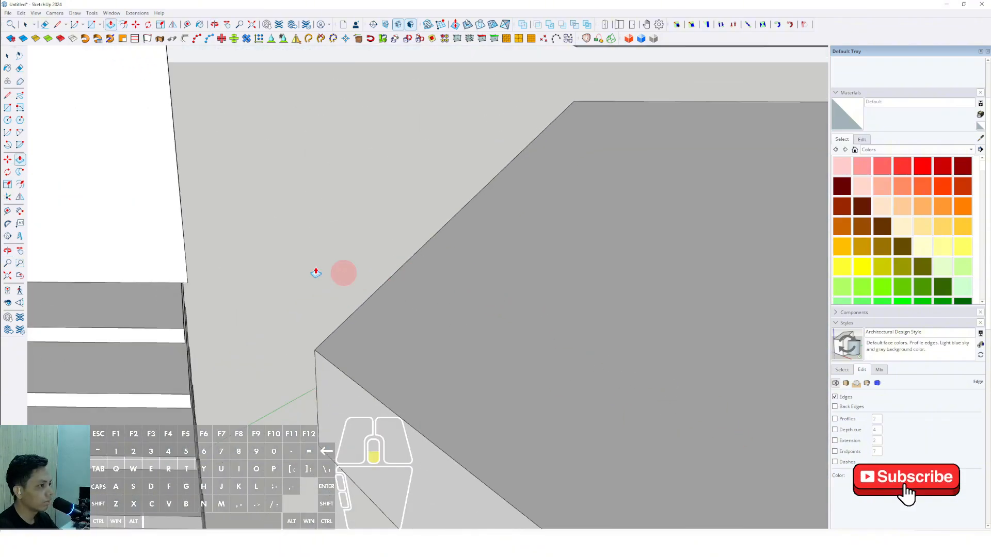
{"action": "scroll", "coordinate": [225, 344], "scroll_direction": "down", "scroll_amount": 2}
{"action": "middle_click_drag", "start_coordinate": [238, 290], "coordinate": [312, 206], "text": "shift"}
{"action": "scroll", "coordinate": [312, 356], "scroll_direction": "up", "scroll_amount": 2}
{"action": "middle_click_drag", "start_coordinate": [316, 408], "coordinate": [335, 300]}
{"action": "scroll", "coordinate": [347, 400], "scroll_direction": "up", "scroll_amount": 3}
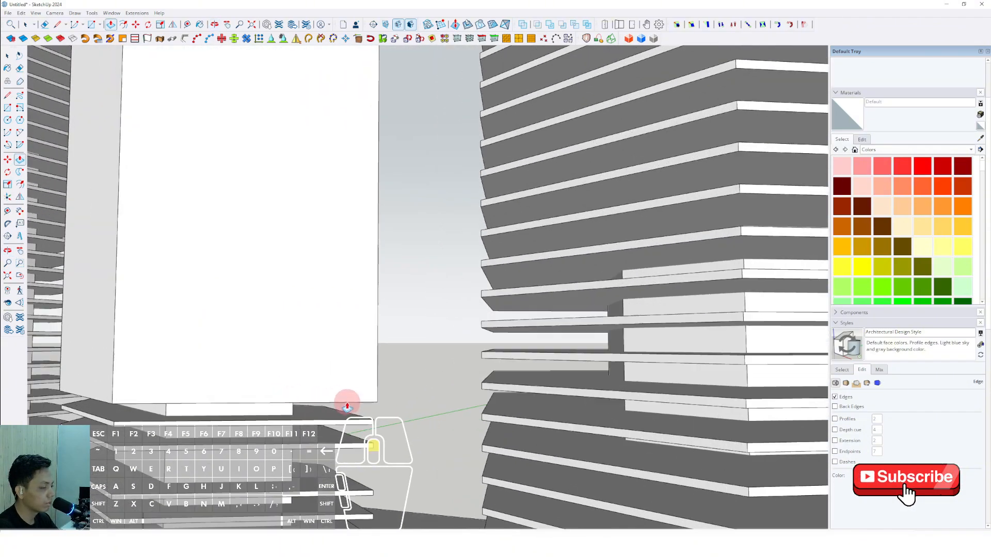
{"action": "middle_click_drag", "start_coordinate": [347, 400], "coordinate": [369, 296]}
{"action": "scroll", "coordinate": [314, 398], "scroll_direction": "up", "scroll_amount": 3}
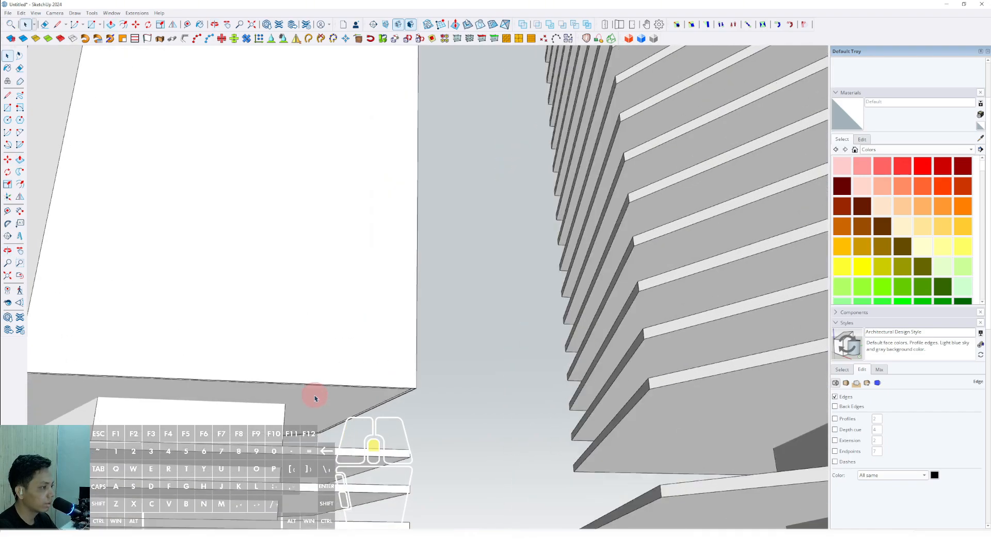
Step: Copy the ring face at the underside of the facade shell straight down to the slab below the double-height level
{"action": "middle_click_drag", "start_coordinate": [314, 398], "coordinate": [443, 279]}
{"action": "scroll", "coordinate": [471, 320], "scroll_direction": "up", "scroll_amount": 5}
{"action": "scroll", "coordinate": [454, 266], "scroll_direction": "up", "scroll_amount": 3}
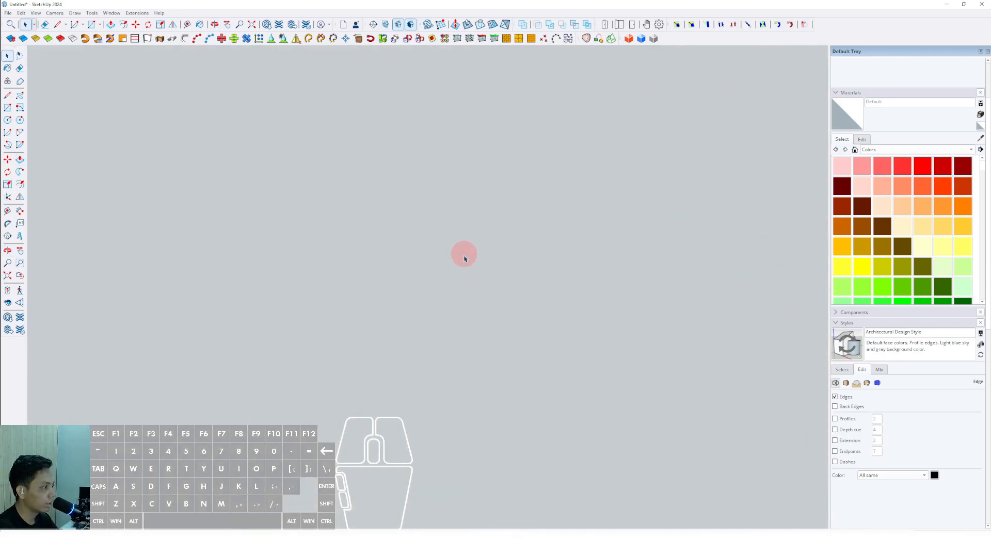
{"action": "scroll", "coordinate": [464, 256], "scroll_direction": "down", "scroll_amount": 2}
{"action": "scroll", "coordinate": [452, 241], "scroll_direction": "up", "scroll_amount": 3}
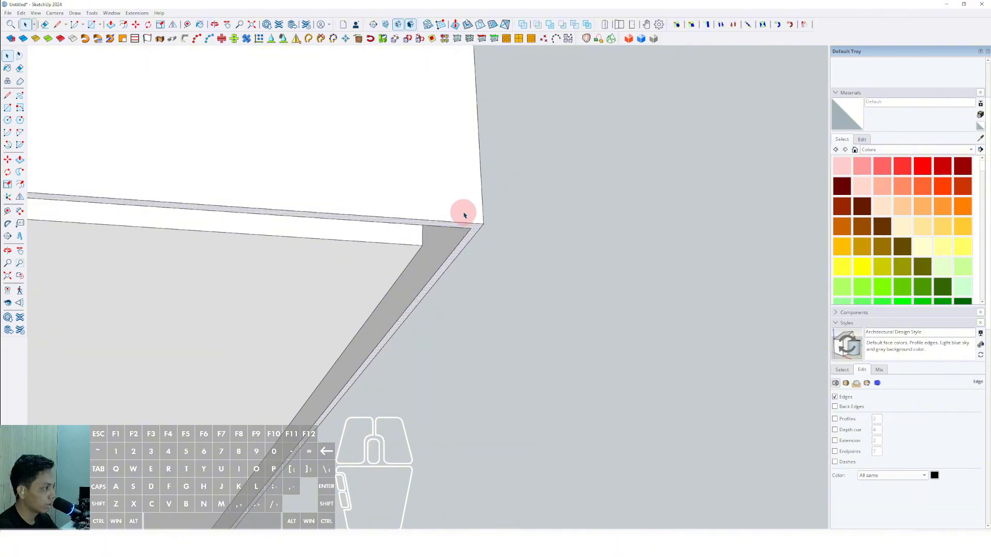
{"action": "scroll", "coordinate": [464, 215], "scroll_direction": "up", "scroll_amount": 3}
{"action": "scroll", "coordinate": [425, 245], "scroll_direction": "down", "scroll_amount": 3}
{"action": "scroll", "coordinate": [387, 223], "scroll_direction": "up", "scroll_amount": 1}
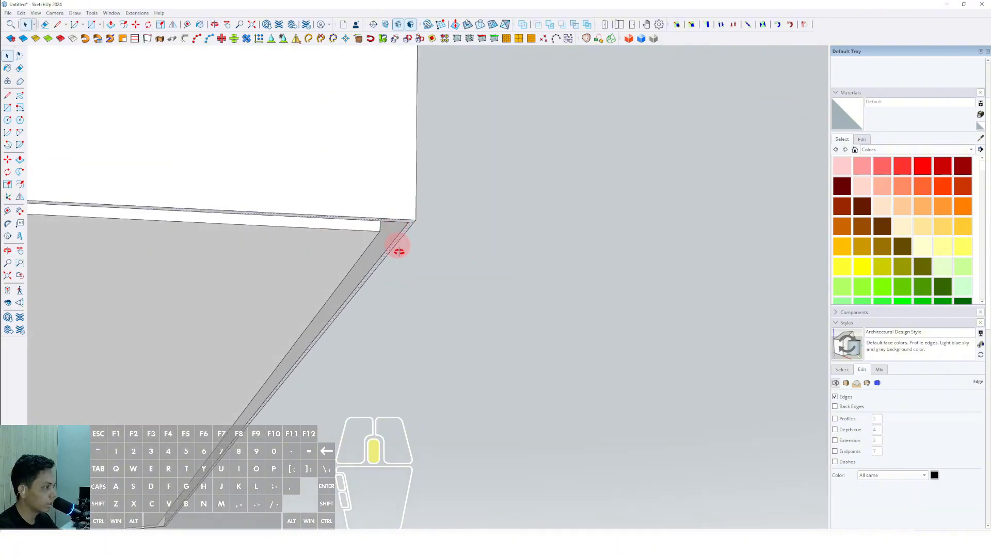
{"action": "middle_click_drag", "start_coordinate": [398, 252], "coordinate": [403, 212]}
{"action": "key", "text": "m"}
{"action": "scroll", "coordinate": [419, 179], "scroll_direction": "down", "scroll_amount": 4, "text": "shift"}
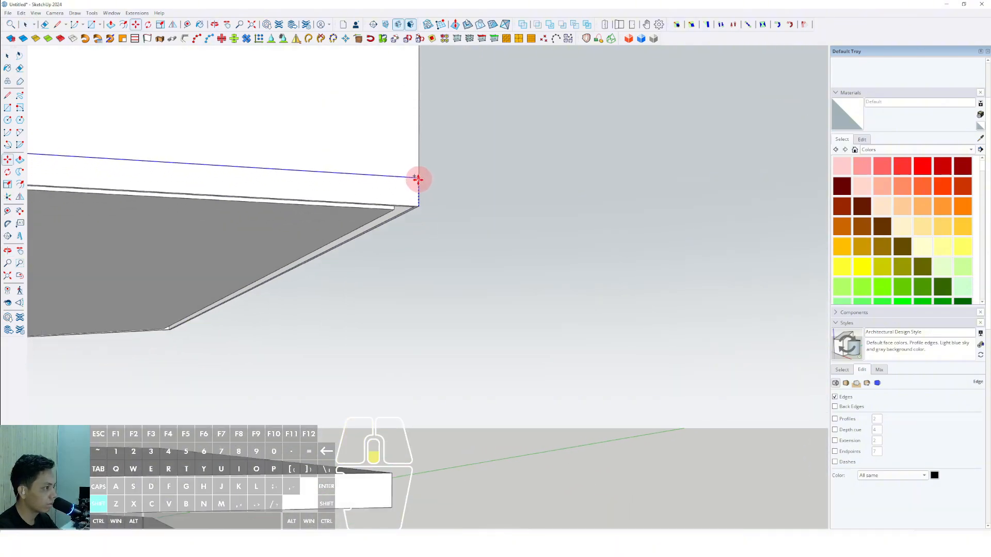
{"action": "middle_click_drag", "start_coordinate": [402, 316], "coordinate": [423, 367], "text": "shift"}
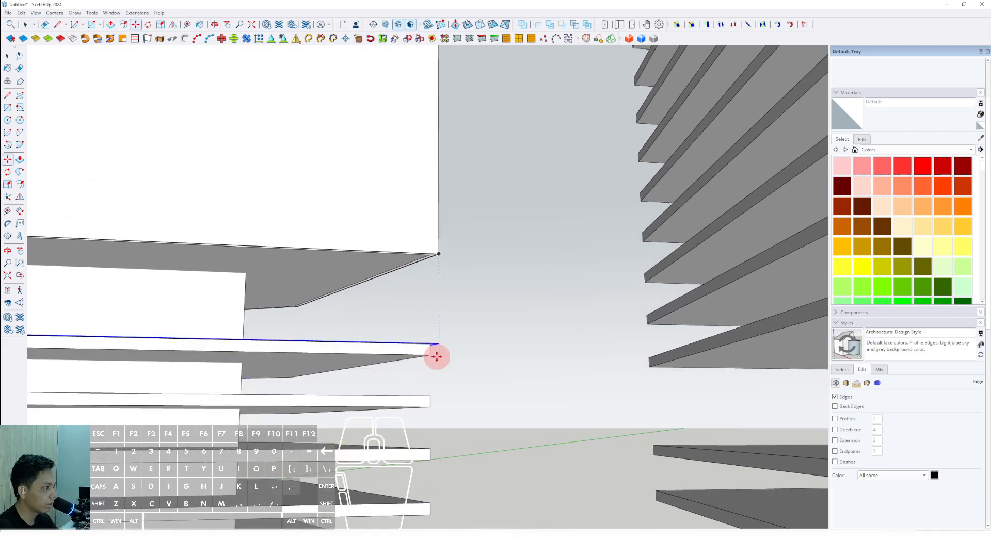
{"action": "scroll", "coordinate": [440, 388], "scroll_direction": "down", "scroll_amount": 3}
Step: Push/pull the copied ring down to the slab above the ground floor to form the lower facade shell
{"action": "scroll", "coordinate": [434, 392], "scroll_direction": "up", "scroll_amount": 6}
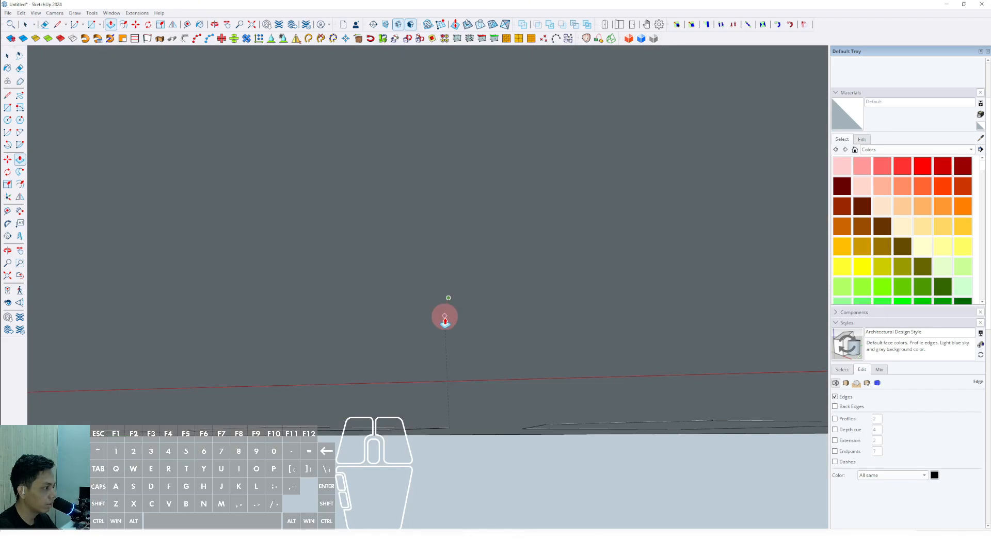
{"action": "scroll", "coordinate": [420, 364], "scroll_direction": "down", "scroll_amount": 5}
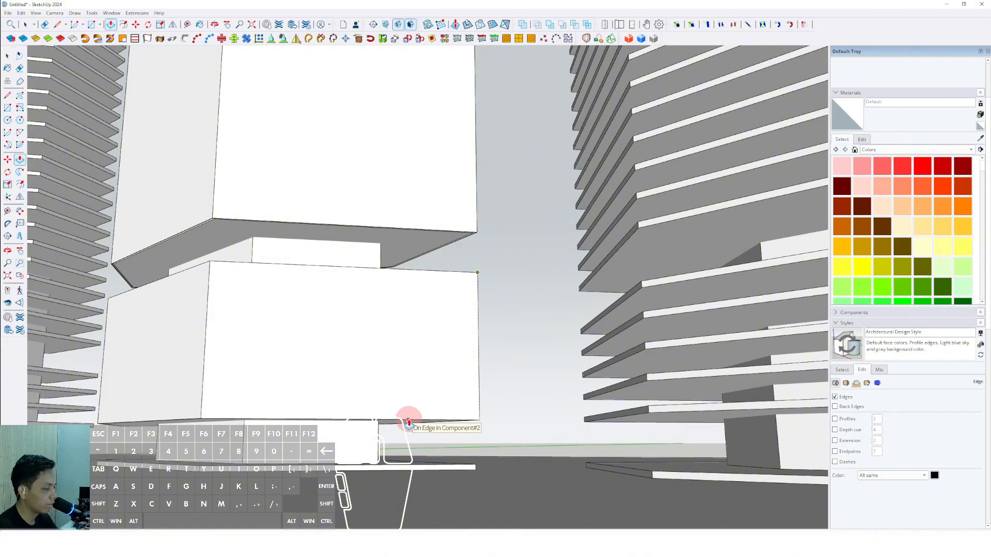
{"action": "key", "text": "space"}
Step: Group the middle tower's lower facade shell and its upper facade shell separately
{"action": "scroll", "coordinate": [442, 361], "scroll_direction": "up", "scroll_amount": 4}
{"action": "scroll", "coordinate": [388, 246], "scroll_direction": "down", "scroll_amount": 6}
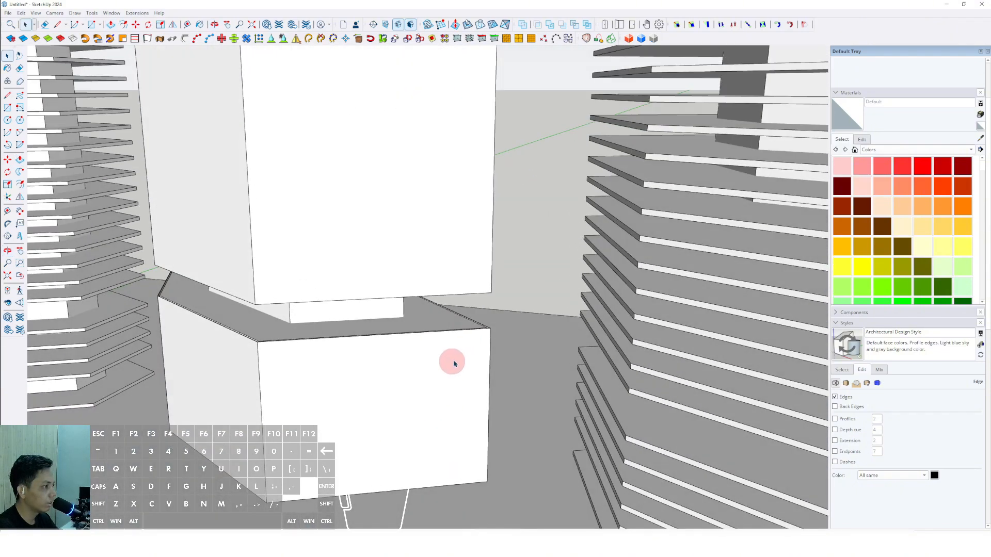
{"action": "scroll", "coordinate": [464, 351], "scroll_direction": "up", "scroll_amount": 2}
{"action": "left_click", "coordinate": [480, 332]}
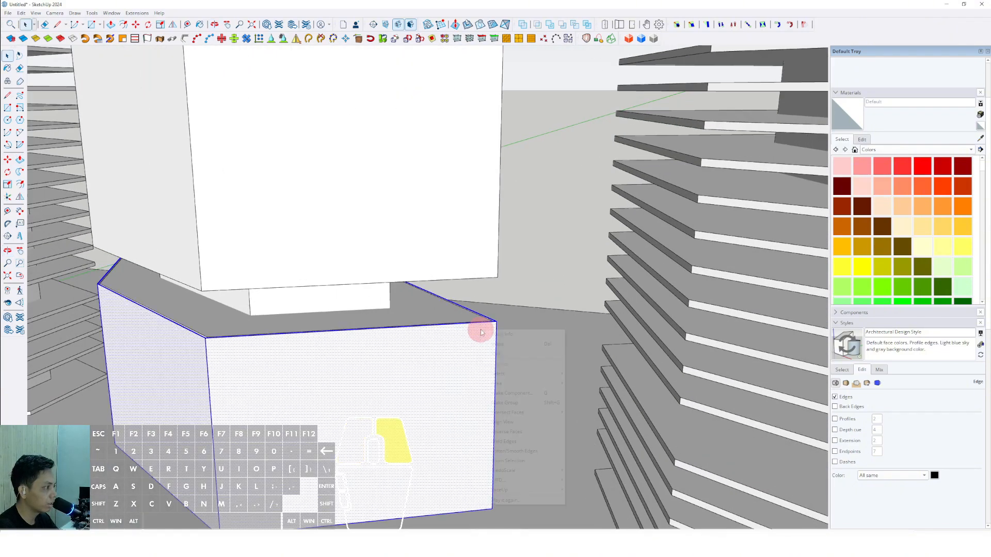
{"action": "right_click", "coordinate": [480, 331]}
{"action": "left_click", "coordinate": [507, 403]}
{"action": "scroll", "coordinate": [469, 288], "scroll_direction": "down", "scroll_amount": 3}
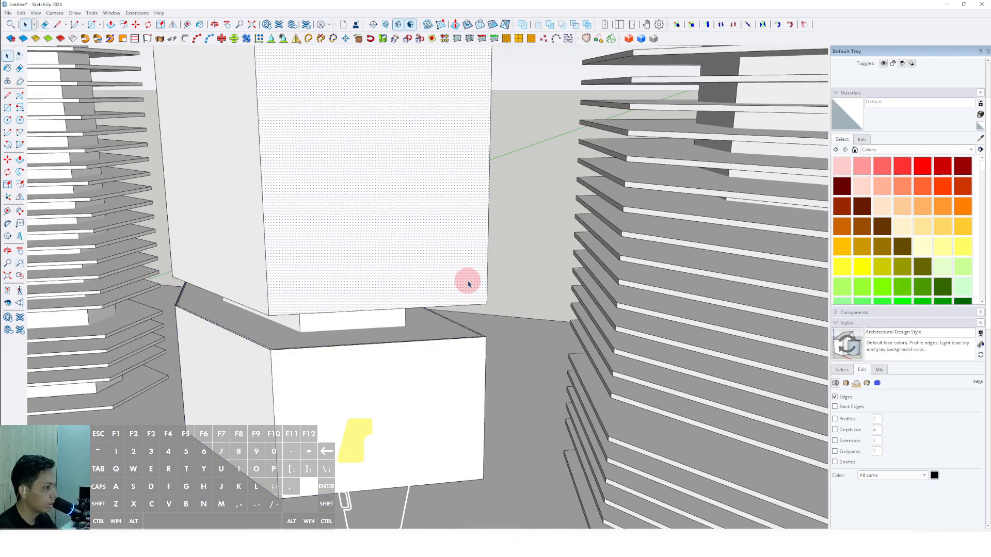
{"action": "triple_click", "coordinate": [469, 281]}
{"action": "right_click", "coordinate": [468, 283]}
{"action": "left_click", "coordinate": [491, 354]}
Step: Make the slab below the left-hand tower's roof unique and open it for editing
{"action": "scroll", "coordinate": [398, 389], "scroll_direction": "down", "scroll_amount": 5}
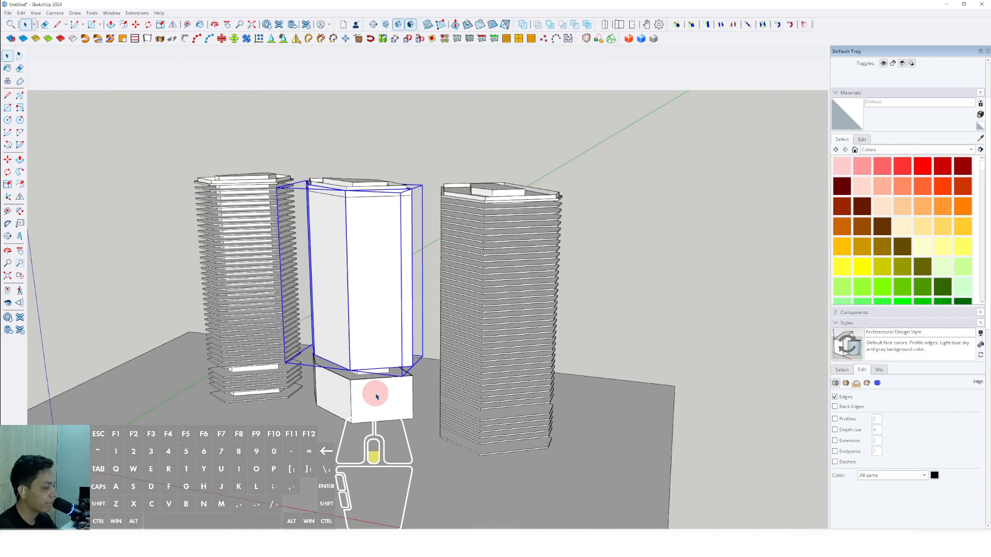
{"action": "scroll", "coordinate": [371, 396], "scroll_direction": "up", "scroll_amount": 2}
{"action": "middle_click_drag", "start_coordinate": [371, 397], "coordinate": [367, 336]}
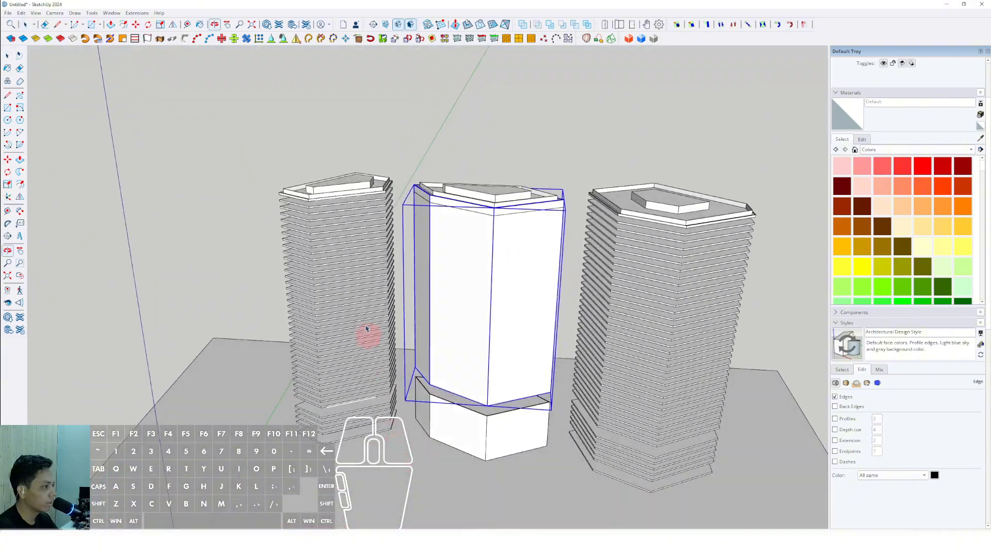
{"action": "scroll", "coordinate": [383, 310], "scroll_direction": "up", "scroll_amount": 5}
{"action": "scroll", "coordinate": [324, 258], "scroll_direction": "up", "scroll_amount": 4}
{"action": "left_click", "coordinate": [324, 258]}
{"action": "scroll", "coordinate": [362, 256], "scroll_direction": "up", "scroll_amount": 6}
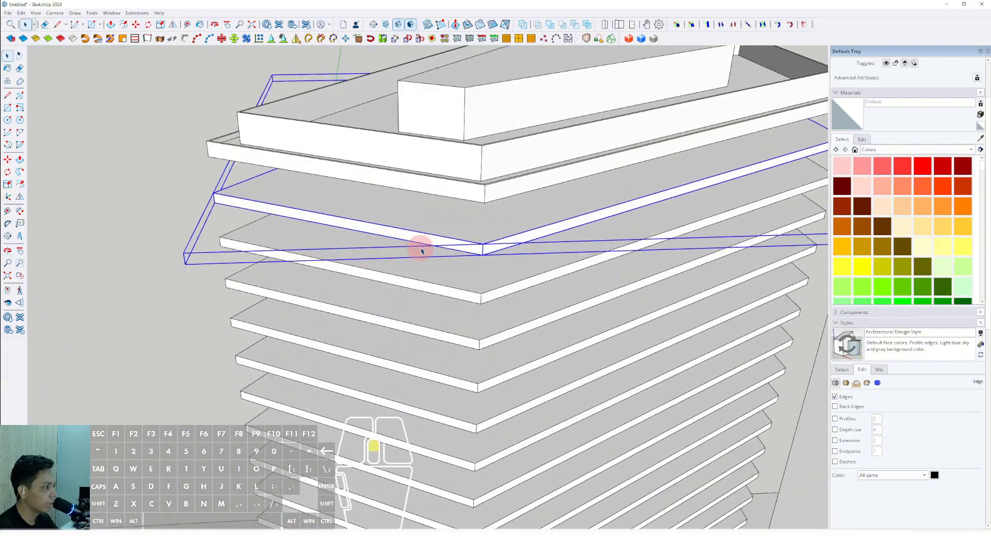
{"action": "right_click", "coordinate": [434, 233]}
{"action": "left_click", "coordinate": [457, 286]}
{"action": "middle_click_drag", "start_coordinate": [437, 242], "coordinate": [392, 253]}
{"action": "triple_click", "coordinate": [382, 235]}
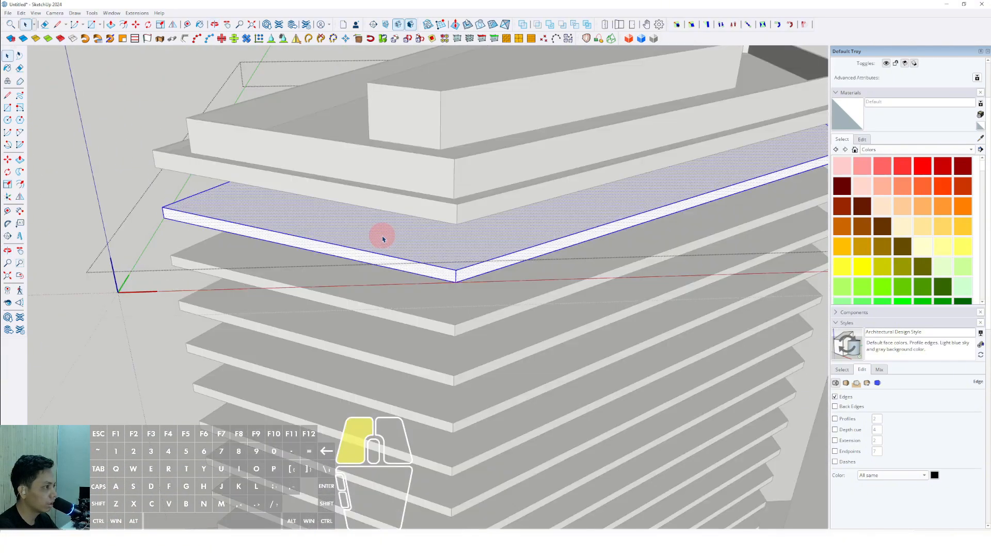
Step: Offset the top face of the left-hand tower's slab slightly outward beyond the slab edge
{"action": "left_click", "coordinate": [325, 221]}
{"action": "scroll", "coordinate": [325, 221], "scroll_direction": "up", "scroll_amount": 3}
{"action": "middle_click_drag", "start_coordinate": [326, 223], "coordinate": [305, 271]}
{"action": "middle_click_drag", "start_coordinate": [581, 276], "coordinate": [469, 288], "text": "shift"}
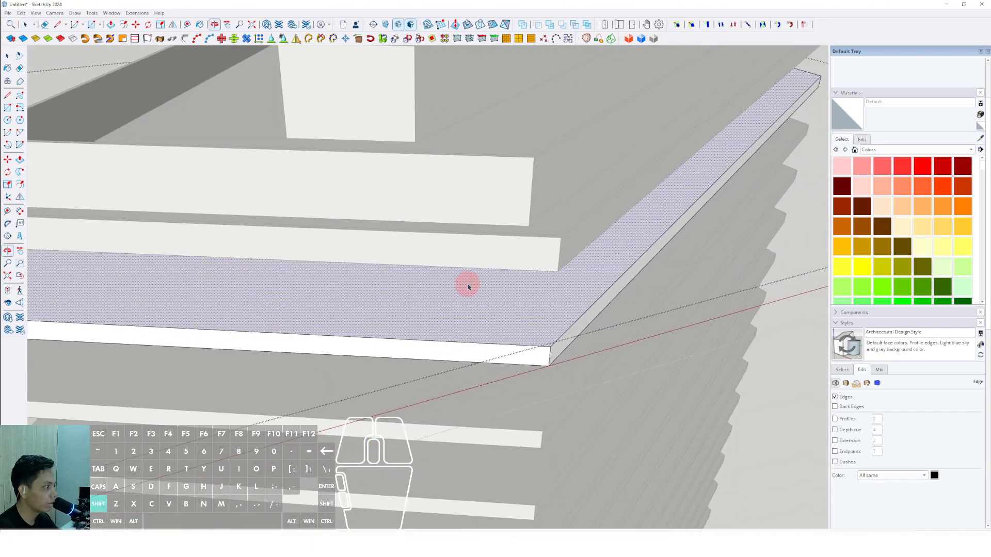
{"action": "scroll", "coordinate": [590, 310], "scroll_direction": "up", "scroll_amount": 3}
{"action": "left_click", "coordinate": [590, 294]}
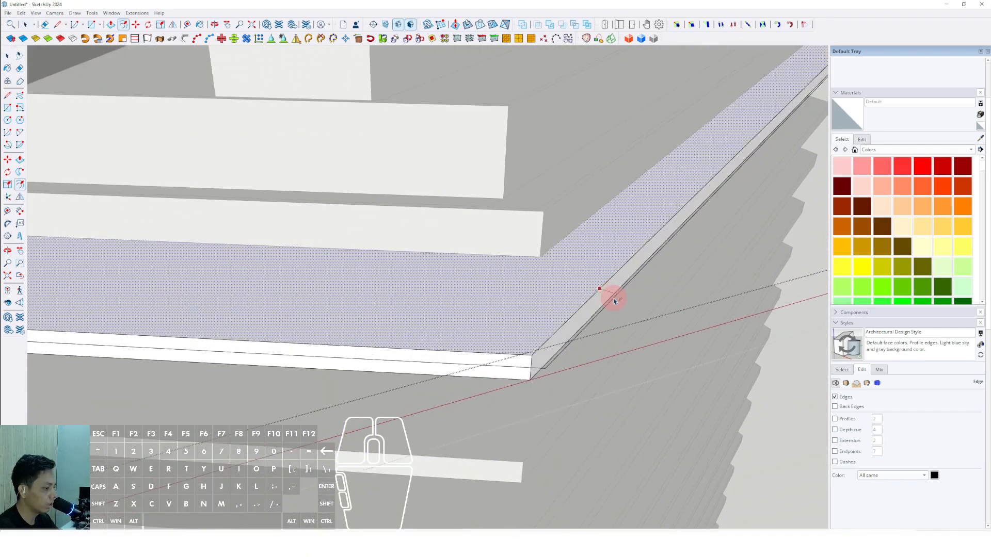
{"action": "key", "text": "space"}
{"action": "scroll", "coordinate": [614, 296], "scroll_direction": "up", "scroll_amount": 5}
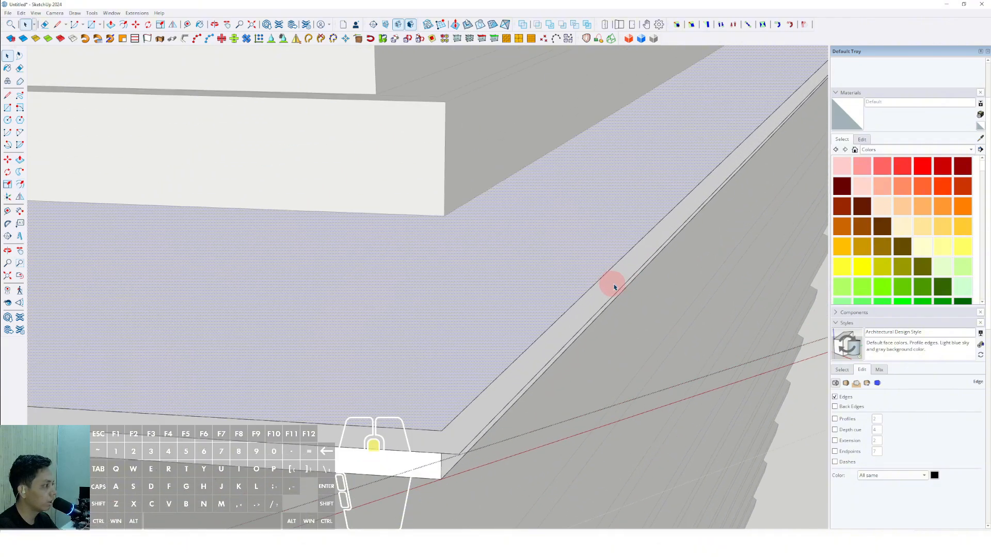
Step: Offset the outer border edge of the left-hand tower's slab slightly inward and remove the strip beside the slab
{"action": "middle_click_drag", "start_coordinate": [621, 282], "coordinate": [553, 308]}
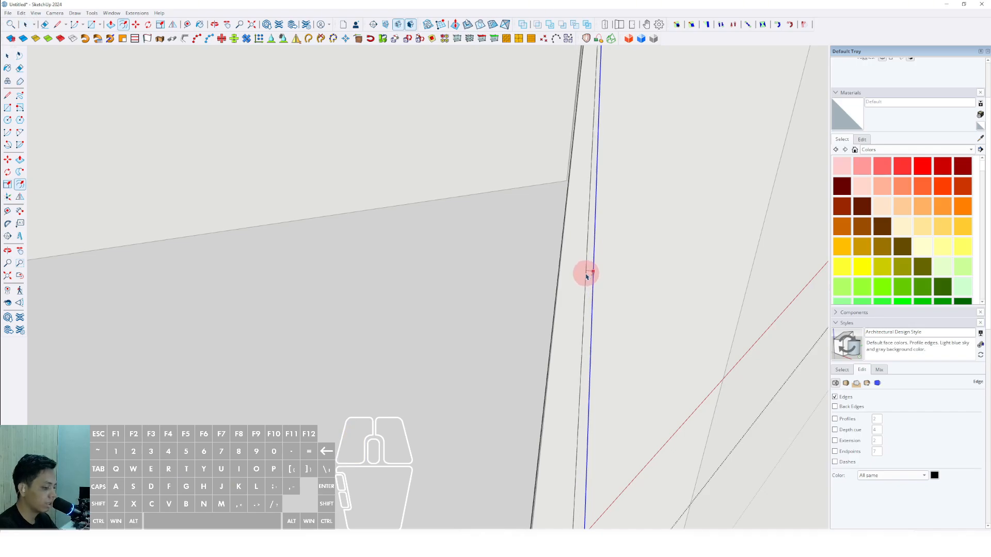
{"action": "left_click", "coordinate": [586, 277]}
{"action": "key", "text": "space"}
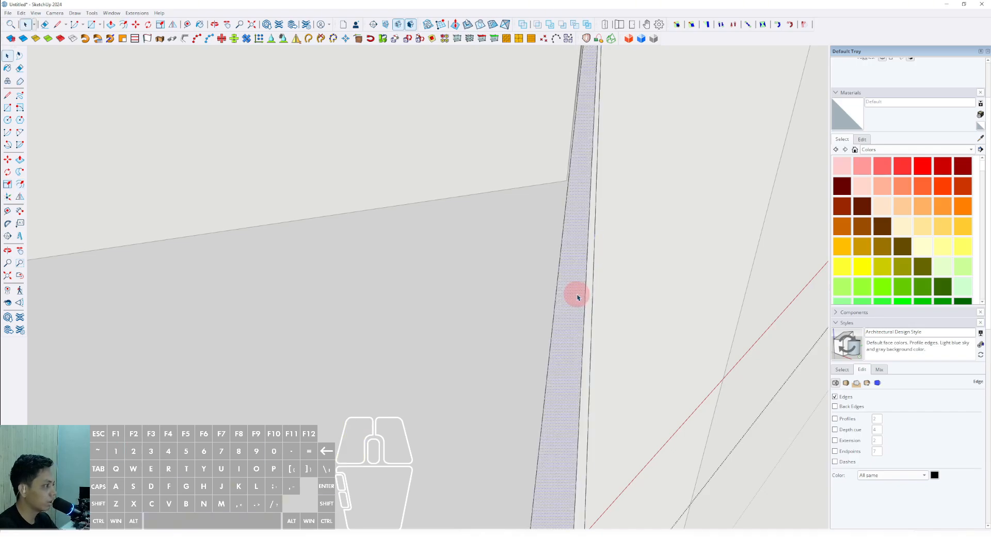
{"action": "middle_click_drag", "start_coordinate": [577, 298], "coordinate": [527, 265]}
Step: Draw a short line across the two outlines to form a thin ring face, and erase the extra dividing line
{"action": "key", "text": "l"}
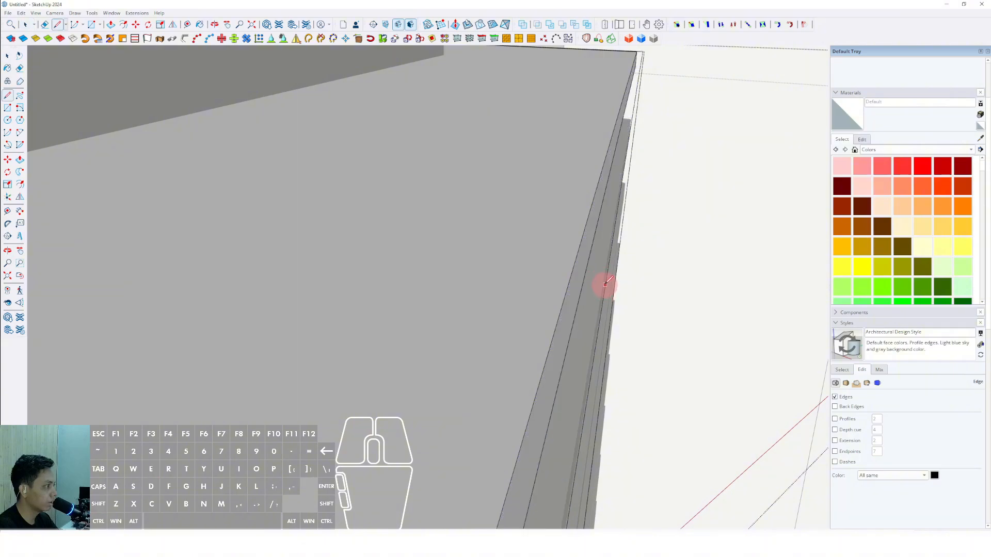
{"action": "left_click", "coordinate": [603, 282]}
{"action": "mouse_move", "coordinate": [603, 281]}
{"action": "middle_mouse_down"}
{"action": "mouse_move", "coordinate": [491, 343]}
{"action": "mouse_move", "coordinate": [586, 279]}
{"action": "middle_mouse_up"}
{"action": "left_click", "coordinate": [596, 283]}
{"action": "key", "text": "d"}
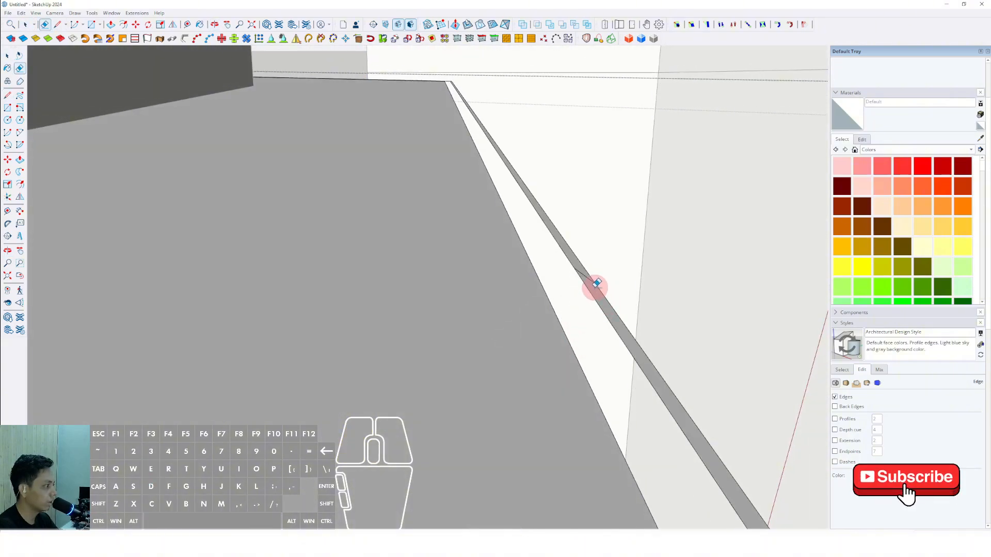
{"action": "middle_click_drag", "start_coordinate": [592, 293], "coordinate": [595, 326]}
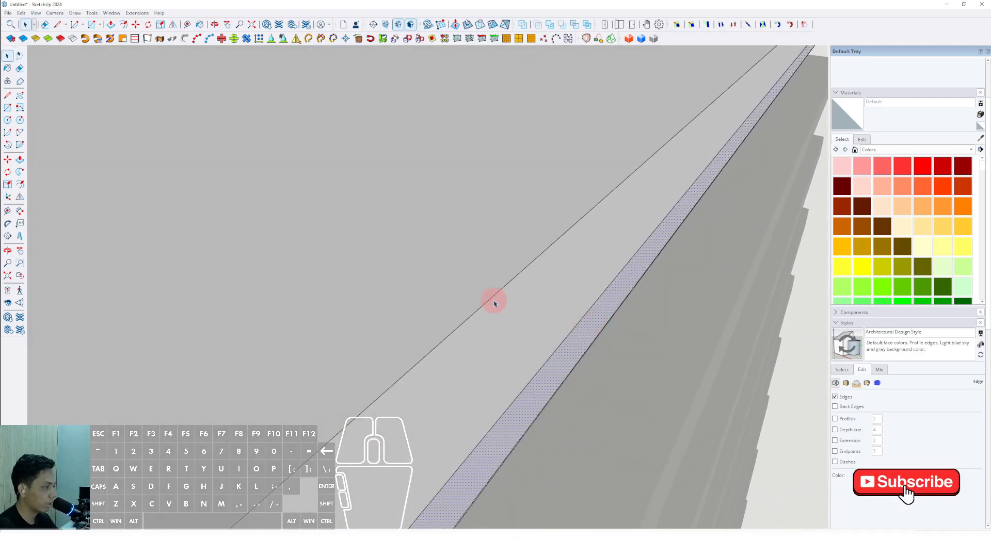
Step: Cut the thin ring out of the left-hand tower's slab component and paste it in place outside it
{"action": "middle_click_drag", "start_coordinate": [494, 303], "coordinate": [504, 304]}
{"action": "key", "text": "ctrl+x"}
{"action": "scroll", "coordinate": [543, 307], "scroll_direction": "down", "scroll_amount": 10}
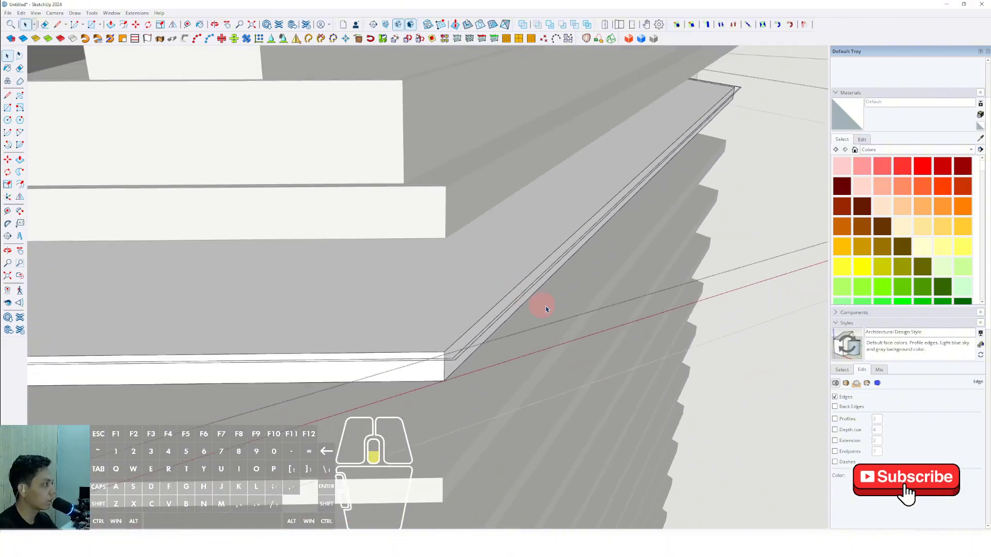
{"action": "left_click", "coordinate": [228, 123]}
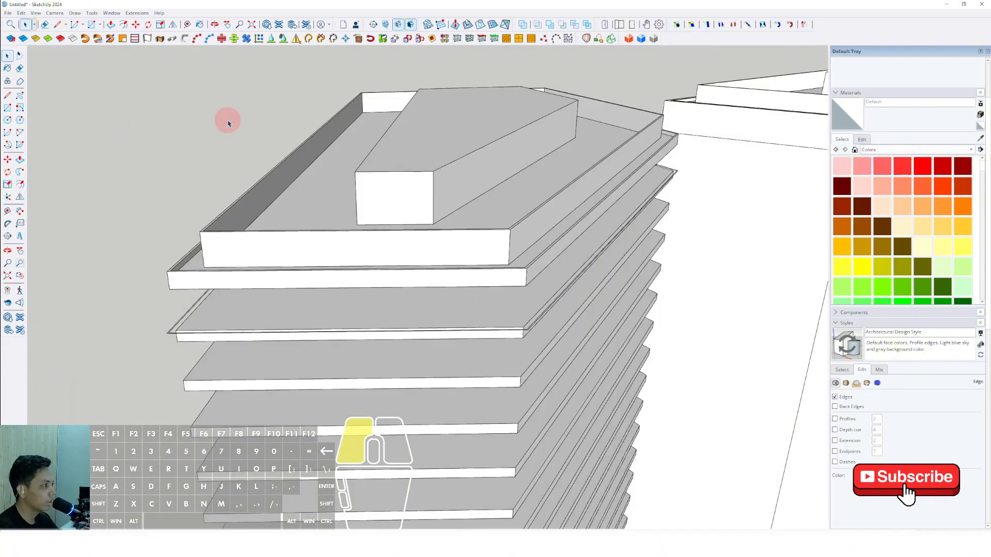
{"action": "left_click", "coordinate": [21, 13]}
{"action": "left_click", "coordinate": [44, 74]}
{"action": "scroll", "coordinate": [568, 317], "scroll_direction": "up", "scroll_amount": 5}
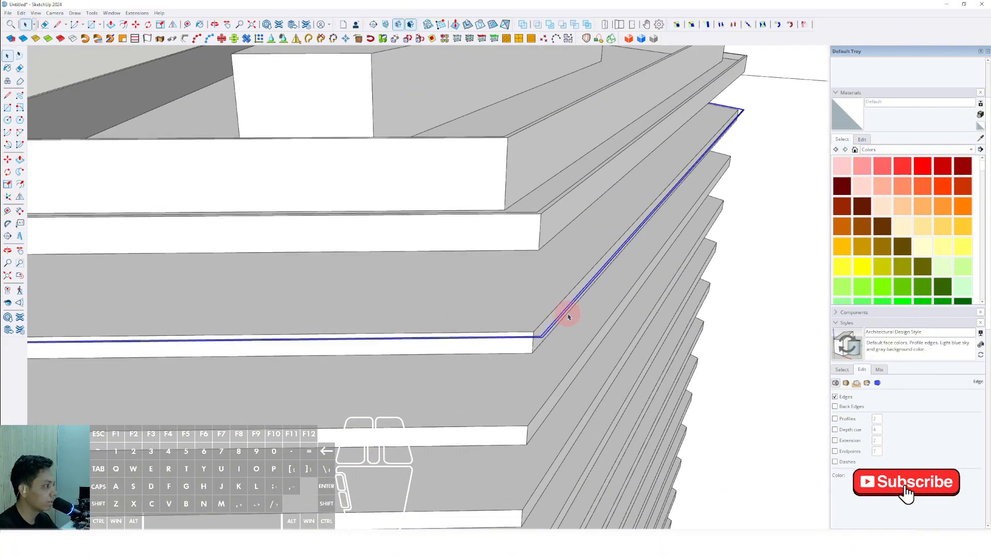
Step: Push/pull the pasted ring down to the slab above the double-height level to form the left-hand tower's upper facade shell
{"action": "scroll", "coordinate": [579, 343], "scroll_direction": "down", "scroll_amount": 7}
{"action": "middle_click_drag", "start_coordinate": [580, 400], "coordinate": [578, 361], "text": "shift"}
{"action": "middle_click_drag", "start_coordinate": [578, 362], "coordinate": [423, 186]}
{"action": "scroll", "coordinate": [424, 300], "scroll_direction": "down", "scroll_amount": 3}
{"action": "middle_click_drag", "start_coordinate": [425, 331], "coordinate": [417, 103], "text": "shift"}
{"action": "scroll", "coordinate": [415, 311], "scroll_direction": "up", "scroll_amount": 2}
{"action": "scroll", "coordinate": [407, 339], "scroll_direction": "down", "scroll_amount": 3}
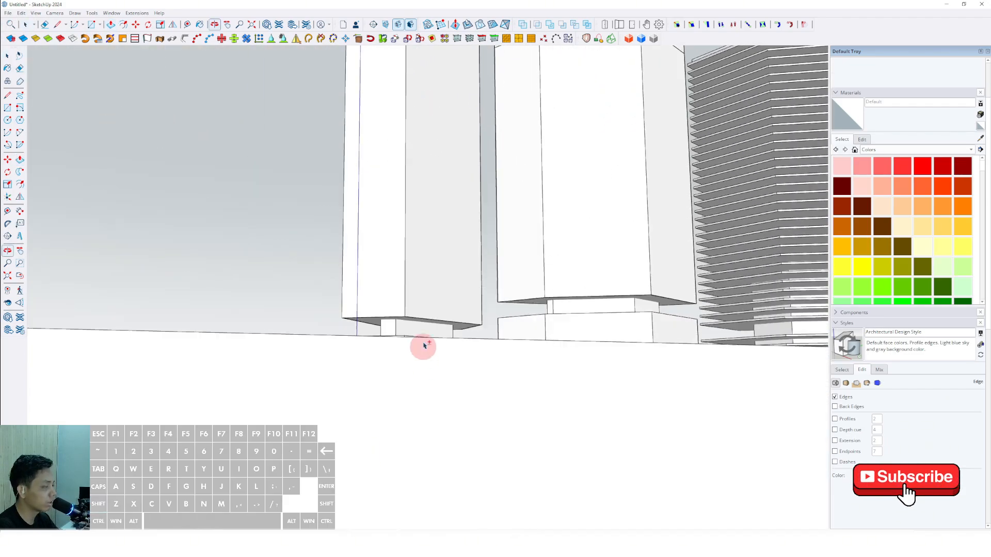
{"action": "middle_click_drag", "start_coordinate": [414, 67], "coordinate": [412, 179], "text": "shift"}
{"action": "scroll", "coordinate": [404, 217], "scroll_direction": "up", "scroll_amount": 2}
{"action": "scroll", "coordinate": [417, 217], "scroll_direction": "down", "scroll_amount": 4}
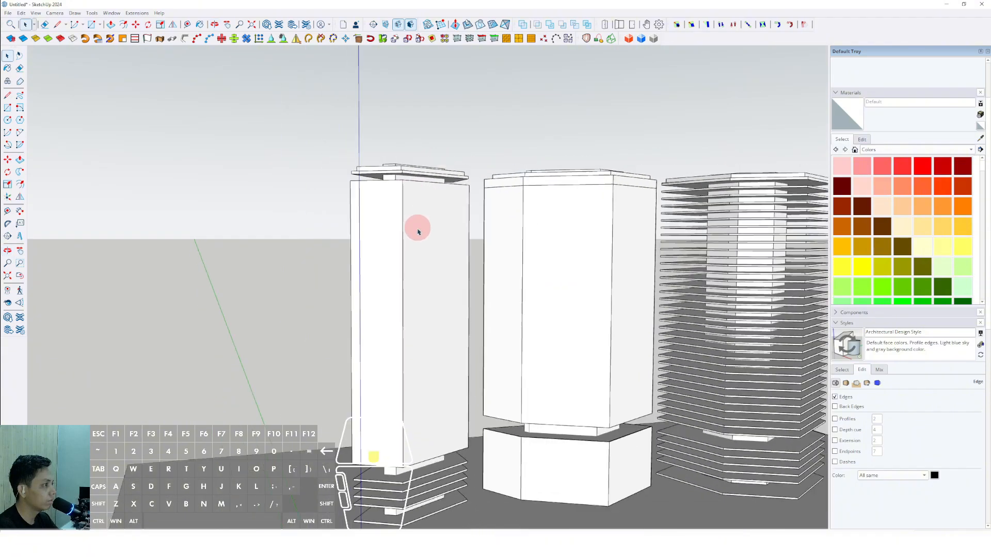
{"action": "middle_click_drag", "start_coordinate": [418, 230], "coordinate": [502, 246]}
{"action": "scroll", "coordinate": [416, 254], "scroll_direction": "up", "scroll_amount": 3}
{"action": "scroll", "coordinate": [410, 273], "scroll_direction": "up", "scroll_amount": 2}
{"action": "scroll", "coordinate": [496, 261], "scroll_direction": "up", "scroll_amount": 5}
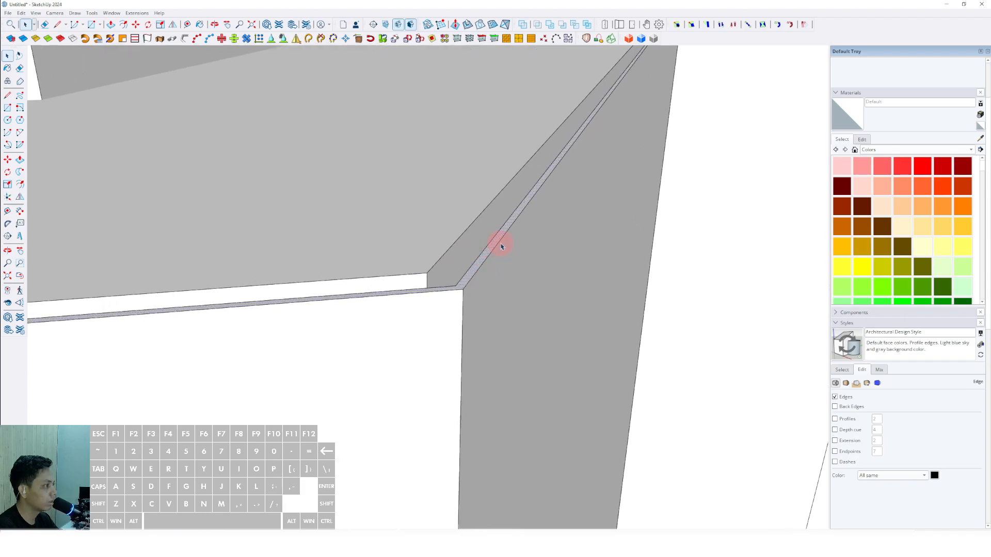
{"action": "scroll", "coordinate": [496, 159], "scroll_direction": "down", "scroll_amount": 7}
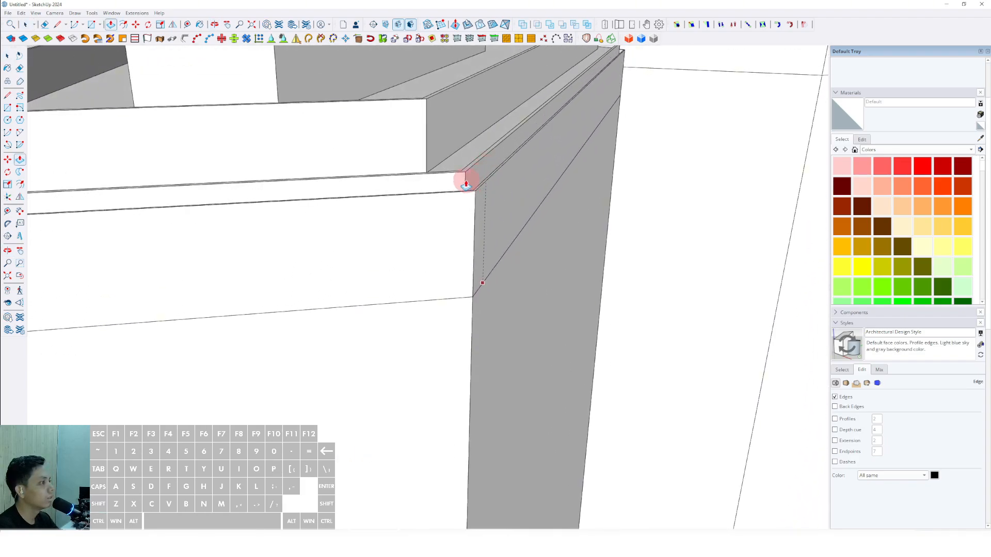
{"action": "key", "text": "space"}
Step: Open the middle tower's upper facade shell and push/pull its top ring down to leave a gap below the roof slab
{"action": "scroll", "coordinate": [472, 252], "scroll_direction": "down", "scroll_amount": 2}
{"action": "scroll", "coordinate": [473, 255], "scroll_direction": "down", "scroll_amount": 5}
{"action": "middle_click_drag", "start_coordinate": [489, 289], "coordinate": [346, 240]}
{"action": "triple_click", "coordinate": [458, 234]}
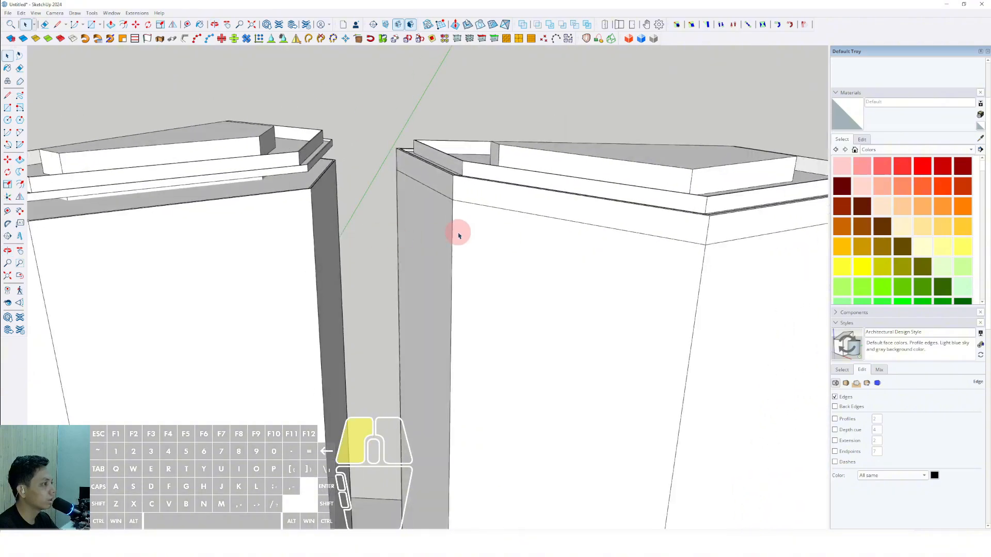
{"action": "scroll", "coordinate": [425, 237], "scroll_direction": "up", "scroll_amount": 8}
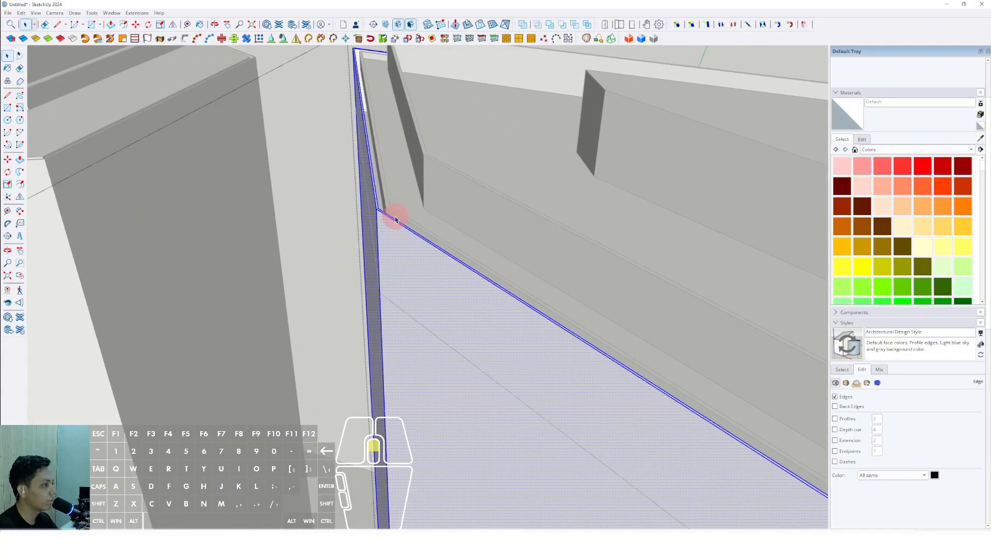
{"action": "scroll", "coordinate": [379, 211], "scroll_direction": "up", "scroll_amount": 2}
{"action": "key", "text": "v"}
{"action": "left_click", "coordinate": [374, 208]}
{"action": "scroll", "coordinate": [394, 327], "scroll_direction": "down", "scroll_amount": 3}
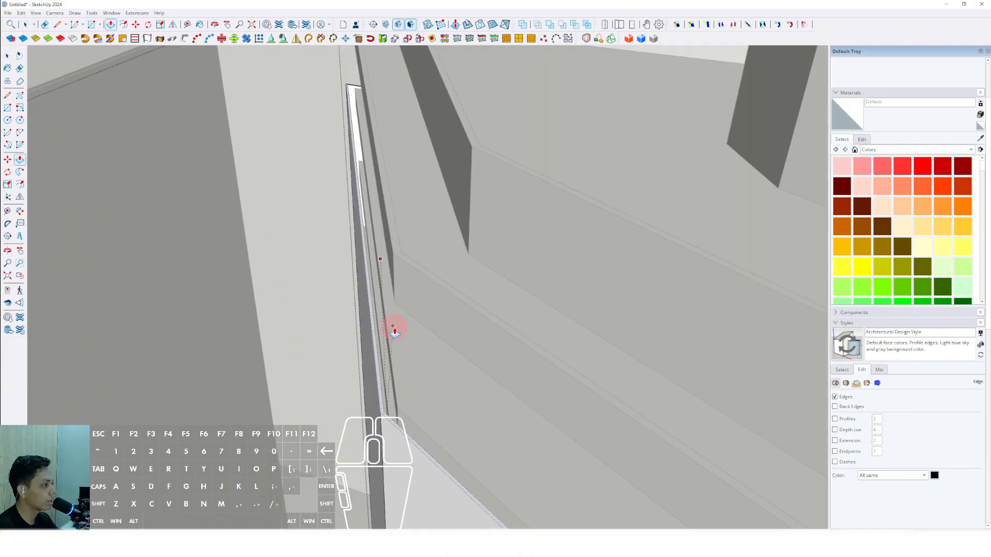
{"action": "middle_click_drag", "start_coordinate": [396, 329], "coordinate": [380, 200]}
{"action": "key", "text": "space"}
{"action": "scroll", "coordinate": [413, 181], "scroll_direction": "down", "scroll_amount": 5}
{"action": "left_click", "coordinate": [339, 102]}
Step: Inspect the gaps between the facade shells and the roof slabs on the left-hand and middle towers
{"action": "scroll", "coordinate": [444, 177], "scroll_direction": "down", "scroll_amount": 6}
{"action": "scroll", "coordinate": [365, 243], "scroll_direction": "up", "scroll_amount": 8}
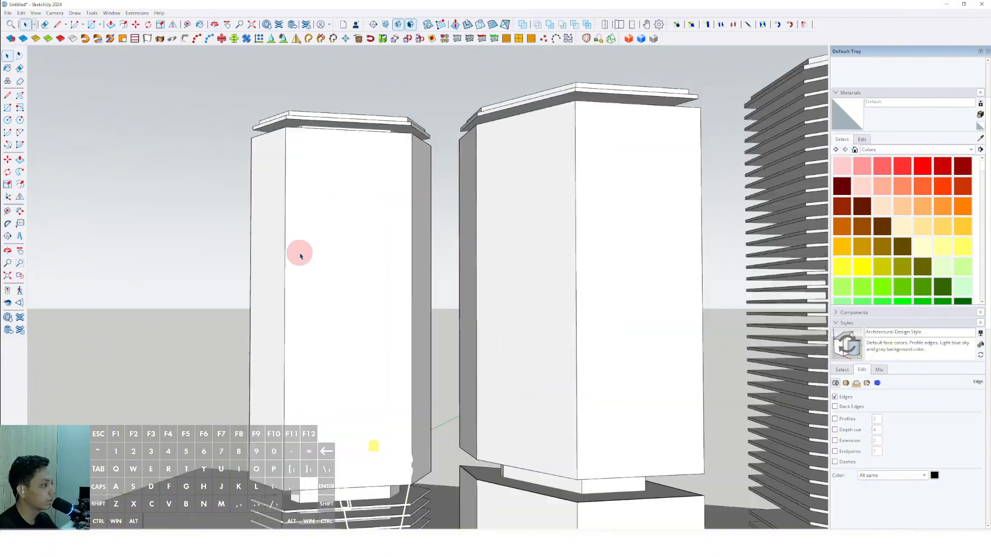
{"action": "middle_click_drag", "start_coordinate": [508, 250], "coordinate": [521, 186]}
{"action": "scroll", "coordinate": [504, 166], "scroll_direction": "up", "scroll_amount": 6}
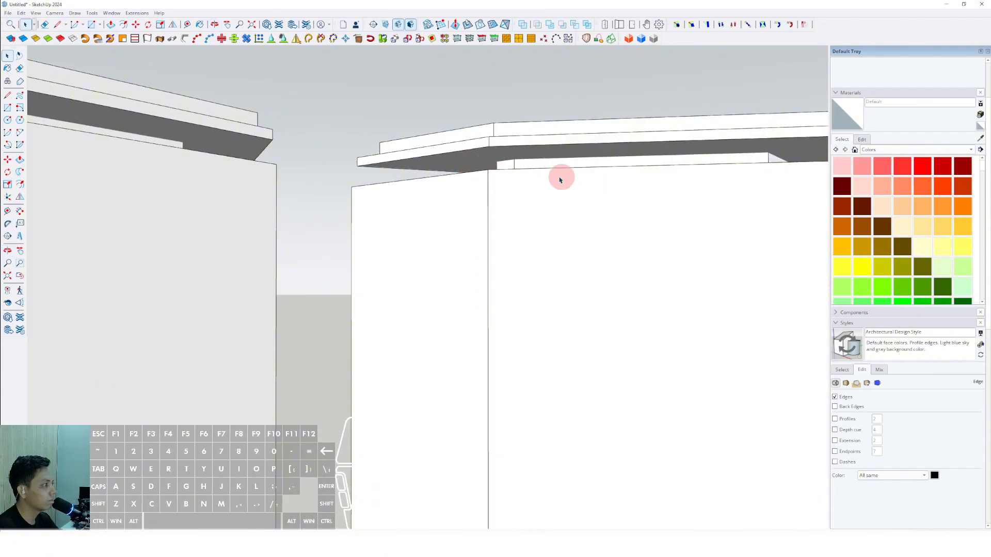
{"action": "scroll", "coordinate": [517, 222], "scroll_direction": "down", "scroll_amount": 5}
{"action": "middle_click_drag", "start_coordinate": [493, 257], "coordinate": [572, 241]}
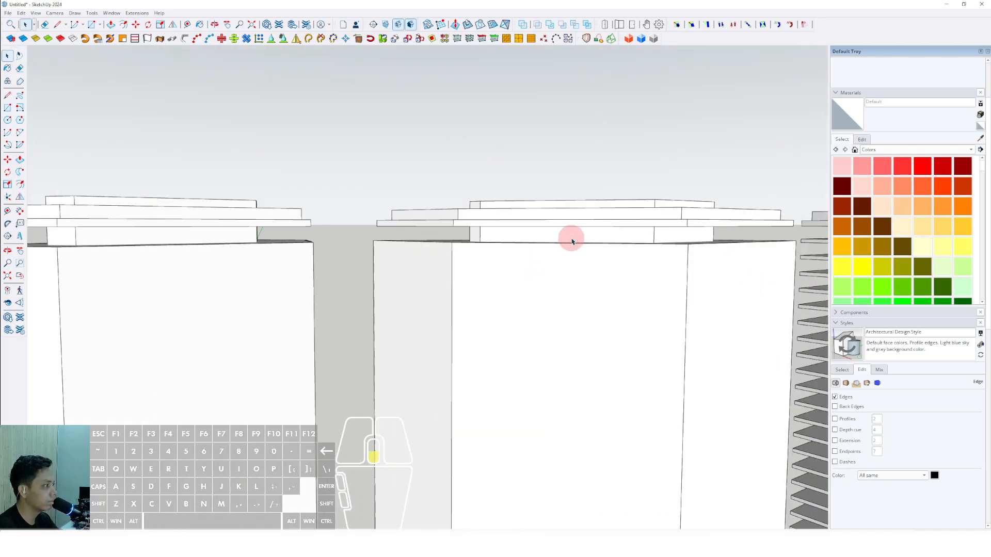
{"action": "scroll", "coordinate": [523, 242], "scroll_direction": "down", "scroll_amount": 3}
{"action": "scroll", "coordinate": [536, 282], "scroll_direction": "down", "scroll_amount": 2}
{"action": "scroll", "coordinate": [465, 239], "scroll_direction": "up", "scroll_amount": 2}
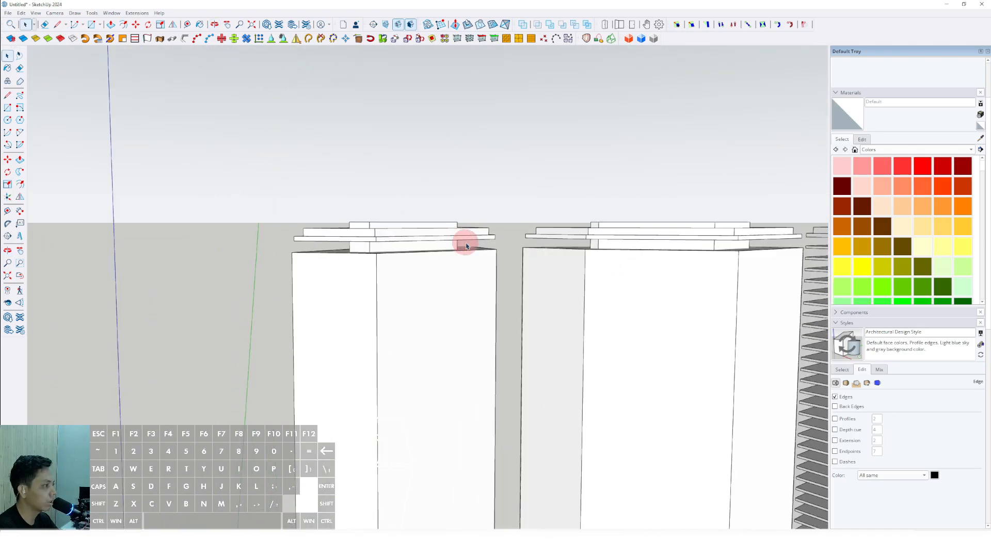
{"action": "scroll", "coordinate": [409, 349], "scroll_direction": "down", "scroll_amount": 2}
{"action": "scroll", "coordinate": [365, 347], "scroll_direction": "up", "scroll_amount": 3}
{"action": "scroll", "coordinate": [464, 265], "scroll_direction": "down", "scroll_amount": 2}
Step: Copy the bottom ring of the left-hand tower's upper shell down to the slab below the double-height gap
{"action": "scroll", "coordinate": [389, 351], "scroll_direction": "up", "scroll_amount": 6}
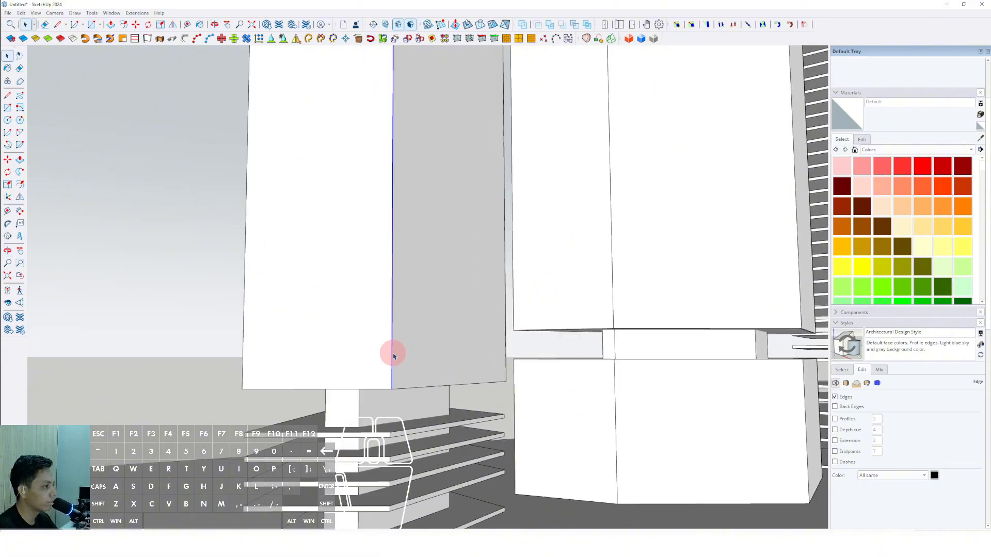
{"action": "scroll", "coordinate": [492, 338], "scroll_direction": "up", "scroll_amount": 2}
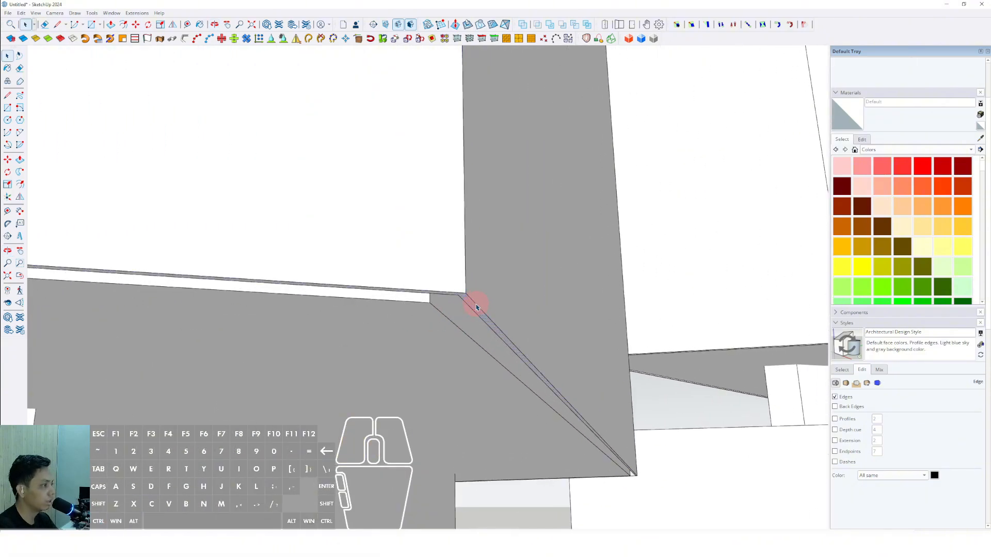
{"action": "scroll", "coordinate": [475, 304], "scroll_direction": "down", "scroll_amount": 1}
{"action": "scroll", "coordinate": [467, 307], "scroll_direction": "up", "scroll_amount": 1}
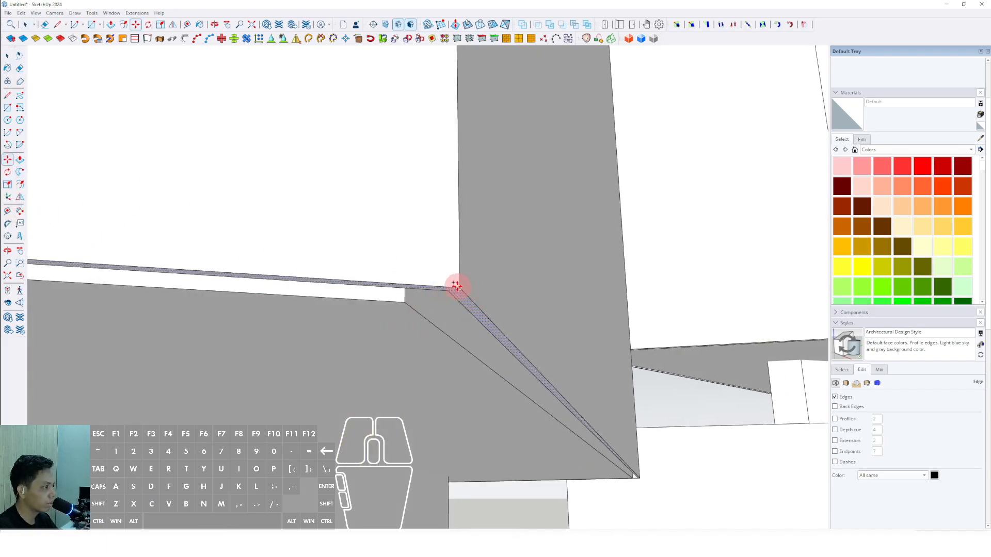
{"action": "left_click", "coordinate": [457, 286]}
{"action": "scroll", "coordinate": [452, 369], "scroll_direction": "down", "scroll_amount": 3}
{"action": "middle_click_drag", "start_coordinate": [452, 369], "coordinate": [462, 250], "text": "shift"}
Step: Push/pull the copied ring down to the tower's base level to form the left-hand tower's lower facade shell
{"action": "middle_click_drag", "start_coordinate": [471, 427], "coordinate": [395, 304]}
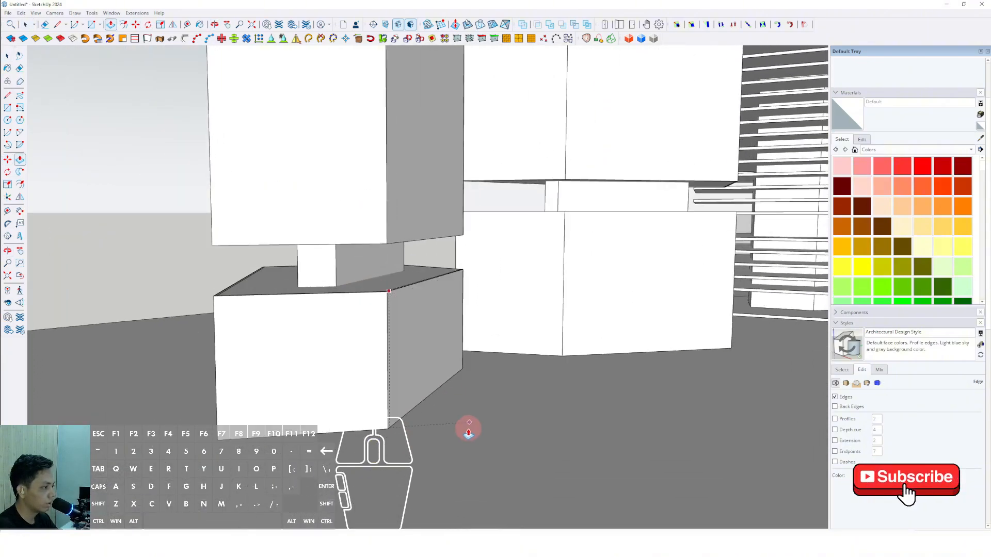
{"action": "left_click", "coordinate": [467, 429]}
{"action": "scroll", "coordinate": [382, 317], "scroll_direction": "up", "scroll_amount": 2}
{"action": "key", "text": "space"}
Step: Select the whole lower facade shell of the left-hand tower and make it a group
{"action": "left_click", "coordinate": [397, 303]}
{"action": "triple_click", "coordinate": [397, 304]}
{"action": "right_click", "coordinate": [396, 303]}
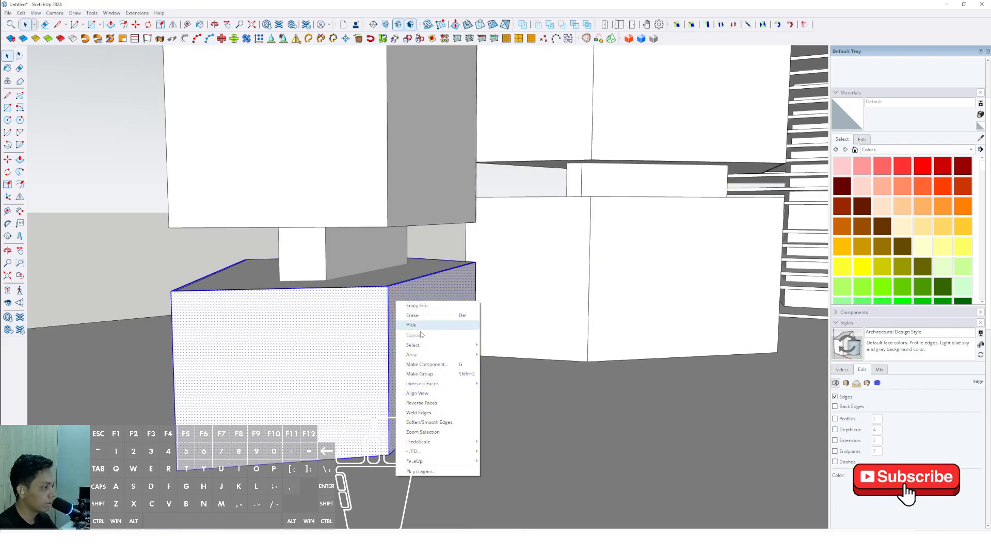
{"action": "left_click", "coordinate": [422, 376]}
Step: Make the slab below the right-hand tower's roof unique and open it for editing
{"action": "scroll", "coordinate": [416, 347], "scroll_direction": "down", "scroll_amount": 5}
{"action": "middle_click_drag", "start_coordinate": [416, 348], "coordinate": [409, 421]}
{"action": "middle_click_drag", "start_coordinate": [409, 421], "coordinate": [431, 272], "text": "shift"}
{"action": "scroll", "coordinate": [516, 267], "scroll_direction": "up", "scroll_amount": 3}
{"action": "triple_click", "coordinate": [610, 274]}
{"action": "middle_click_drag", "start_coordinate": [610, 274], "coordinate": [596, 282]}
{"action": "scroll", "coordinate": [596, 282], "scroll_direction": "up", "scroll_amount": 2}
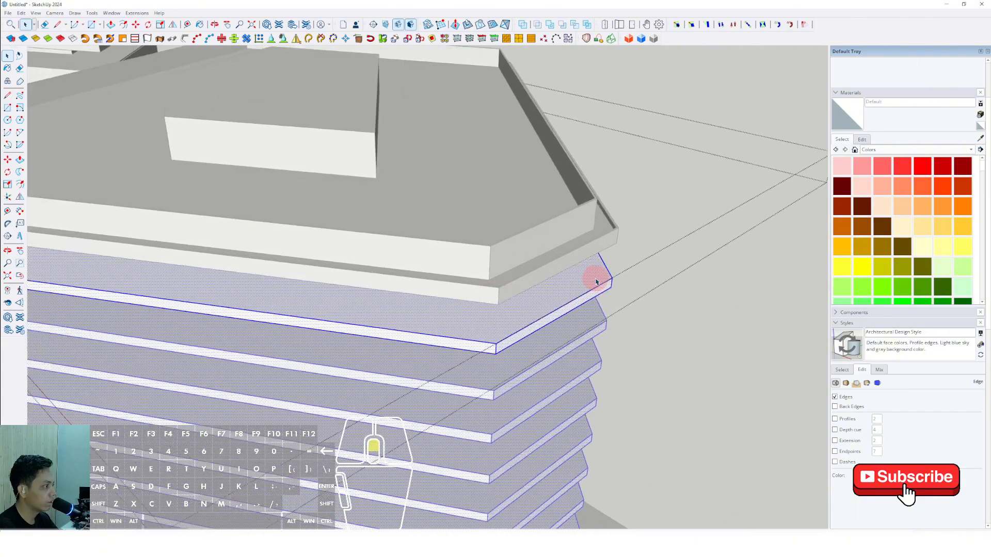
{"action": "left_click", "coordinate": [659, 283]}
{"action": "middle_click_drag", "start_coordinate": [659, 283], "coordinate": [611, 287]}
{"action": "right_click", "coordinate": [600, 280]}
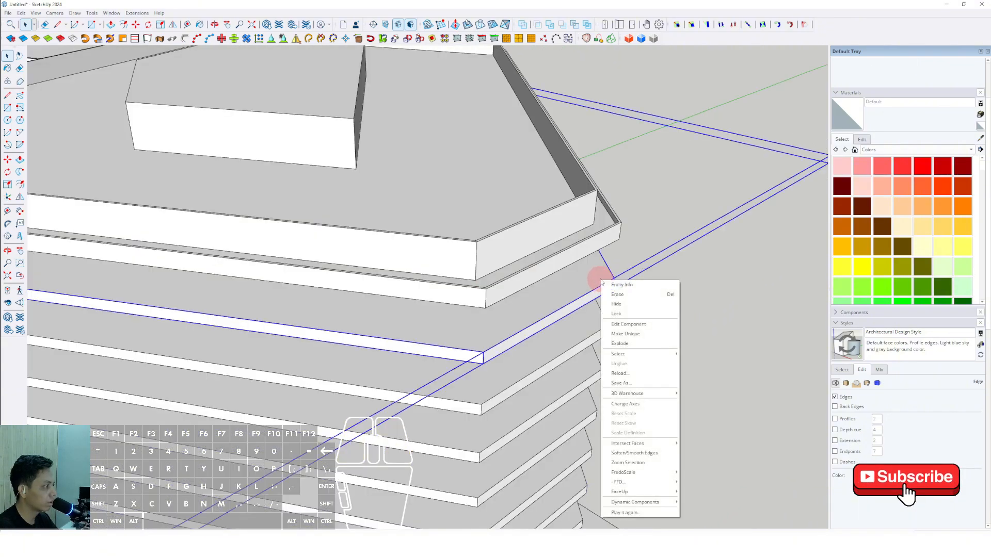
{"action": "left_click", "coordinate": [622, 336]}
{"action": "scroll", "coordinate": [599, 280], "scroll_direction": "up", "scroll_amount": 2}
{"action": "triple_click", "coordinate": [593, 271]}
Step: Offset the top face of the right-hand tower's slab outward by 50
{"action": "left_click", "coordinate": [596, 268]}
{"action": "type", "text": "f"}
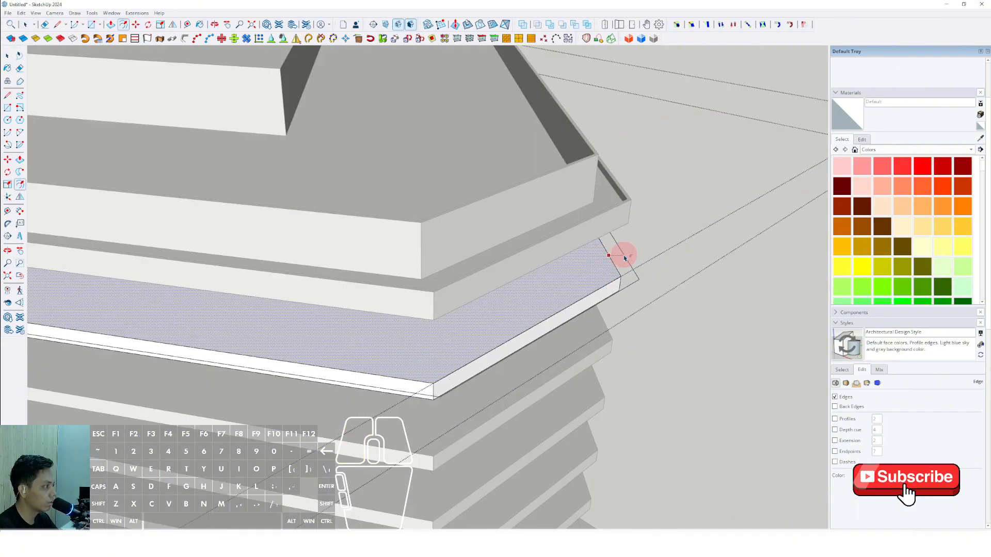
{"action": "type", "text": "50"}
{"action": "key", "text": "Return"}
{"action": "key", "text": "space"}
{"action": "scroll", "coordinate": [619, 272], "scroll_direction": "up", "scroll_amount": 2}
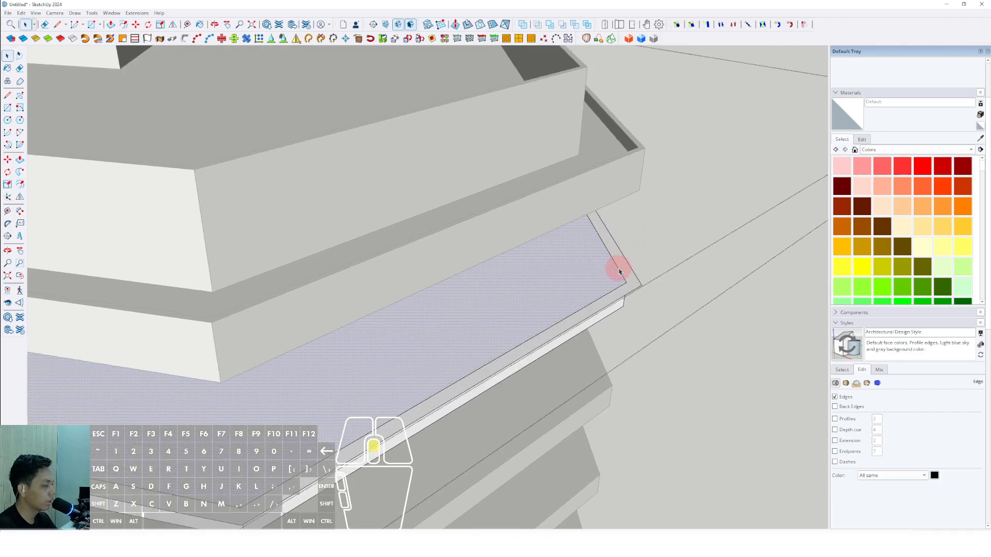
Step: Delete the border face around the right-hand tower's slab and offset its outer outline slightly inward, leaving the strip beside the slab empty
{"action": "scroll", "coordinate": [619, 272], "scroll_direction": "up", "scroll_amount": 2}
{"action": "middle_click_drag", "start_coordinate": [620, 272], "coordinate": [483, 244]}
{"action": "scroll", "coordinate": [562, 254], "scroll_direction": "up", "scroll_amount": 2}
{"action": "left_click", "coordinate": [564, 252]}
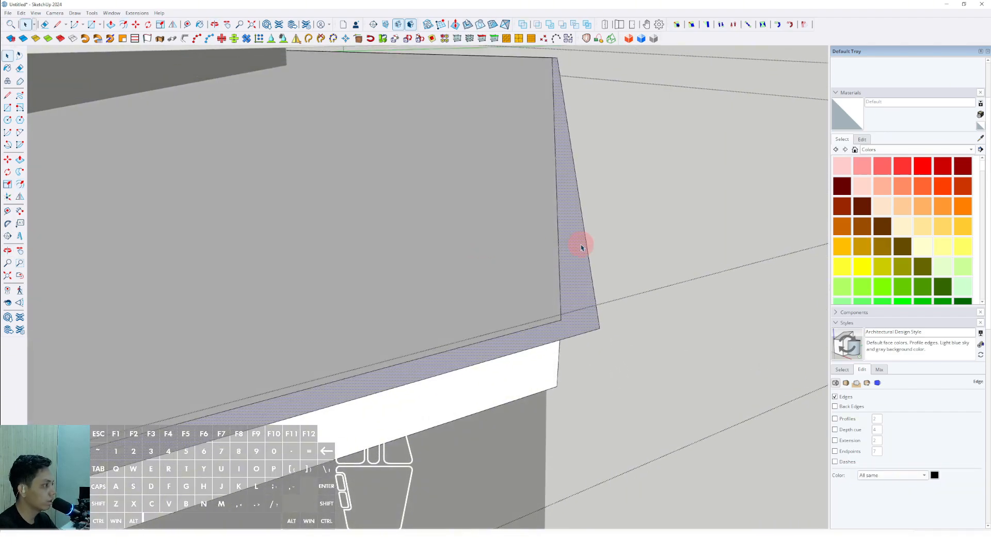
{"action": "key", "text": "Delete"}
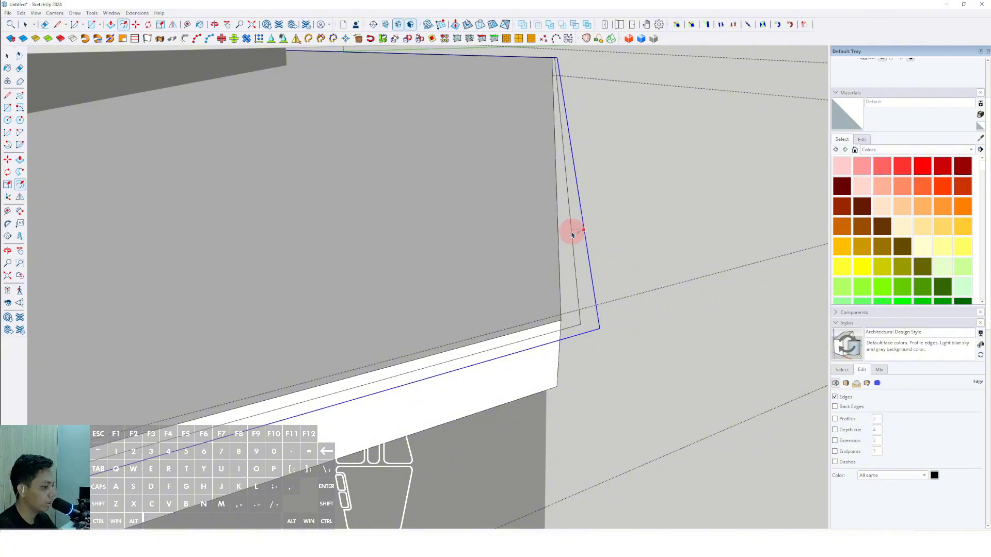
{"action": "key", "text": "space"}
{"action": "scroll", "coordinate": [573, 247], "scroll_direction": "up", "scroll_amount": 1}
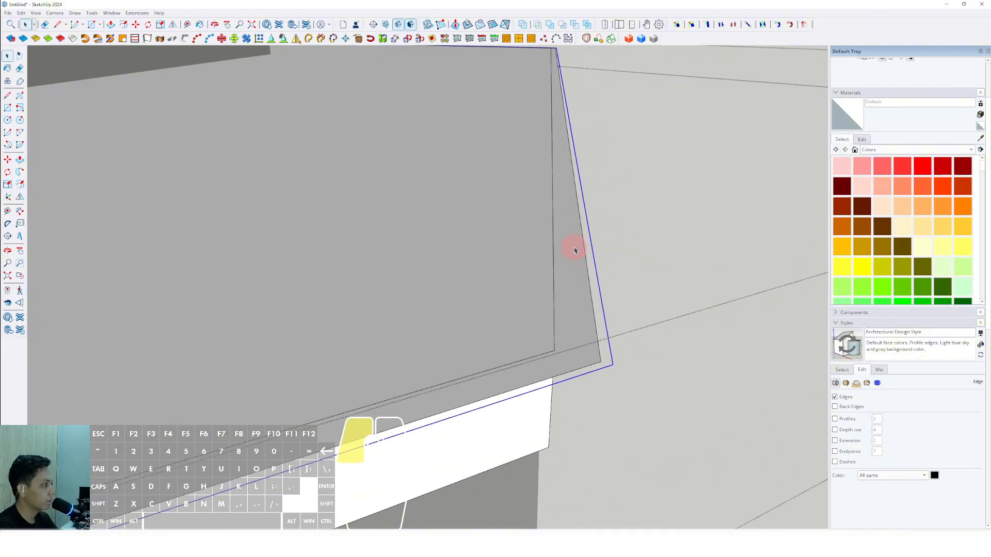
{"action": "middle_click_drag", "start_coordinate": [575, 251], "coordinate": [500, 253]}
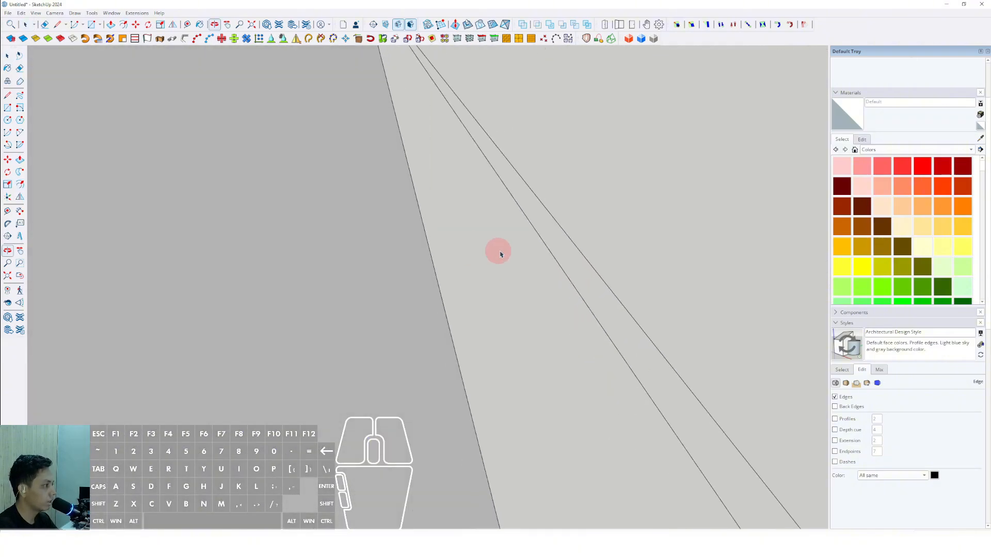
Step: Close the two outlines around the right-hand tower's slab into a thin ring face and erase the connecting line
{"action": "left_click", "coordinate": [594, 313]}
{"action": "key", "text": "e"}
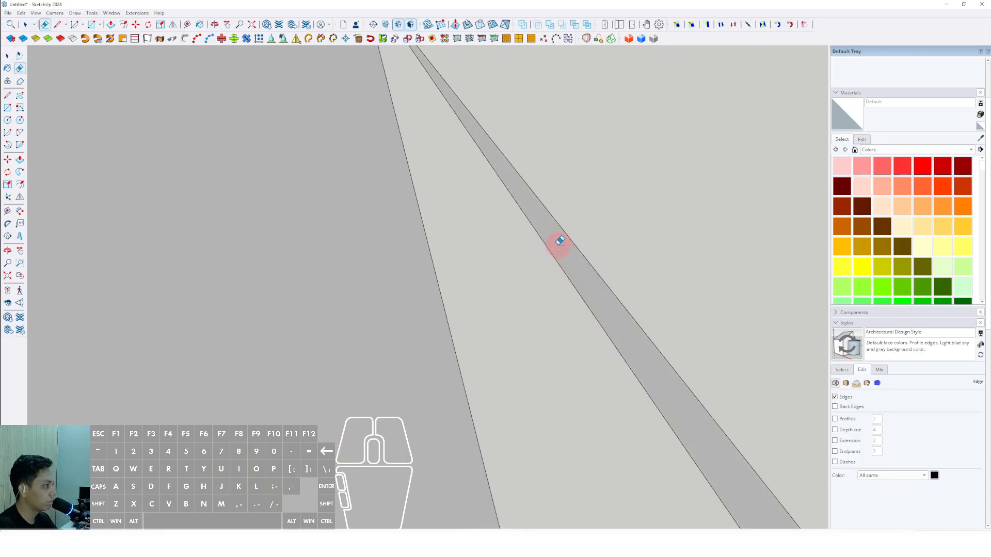
{"action": "key", "text": "space"}
{"action": "mouse_move", "coordinate": [540, 243]}
{"action": "middle_mouse_down"}
{"action": "mouse_move", "coordinate": [553, 268]}
{"action": "mouse_move", "coordinate": [630, 258]}
{"action": "mouse_move", "coordinate": [552, 277]}
{"action": "mouse_move", "coordinate": [574, 290]}
{"action": "mouse_move", "coordinate": [577, 272]}
{"action": "mouse_move", "coordinate": [533, 258]}
{"action": "mouse_move", "coordinate": [533, 304]}
{"action": "mouse_move", "coordinate": [545, 296]}
{"action": "middle_mouse_up"}
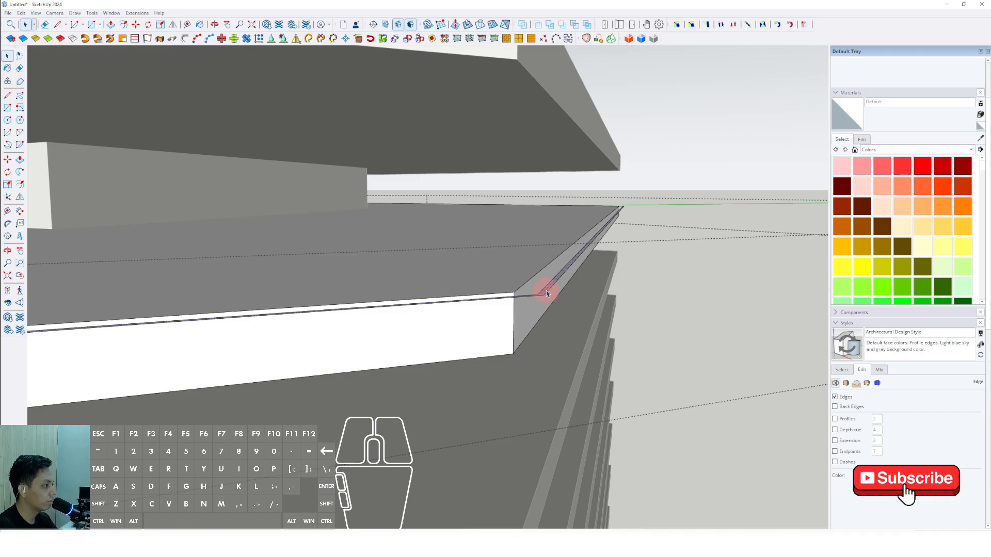
Step: Cut the thin ring out of the right-hand tower's slab component and paste it in place outside it
{"action": "middle_click_drag", "start_coordinate": [545, 293], "coordinate": [485, 258]}
{"action": "left_click", "coordinate": [22, 13]}
{"action": "left_click", "coordinate": [56, 73]}
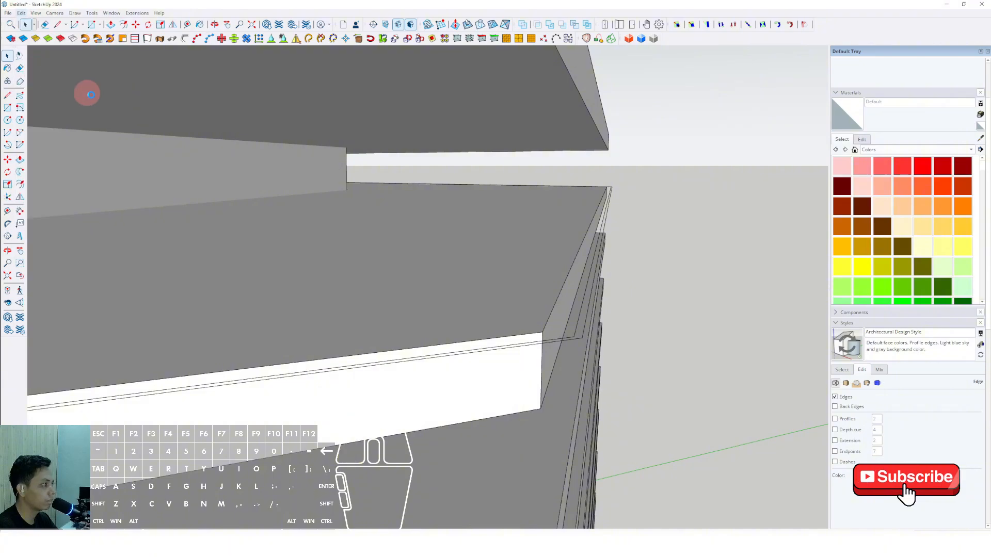
Step: Extrude the right-hand tower's thin ring face down to the slab above the exposed core, forming its upper facade shell
{"action": "key", "text": "p"}
{"action": "scroll", "coordinate": [584, 305], "scroll_direction": "down", "scroll_amount": 10}
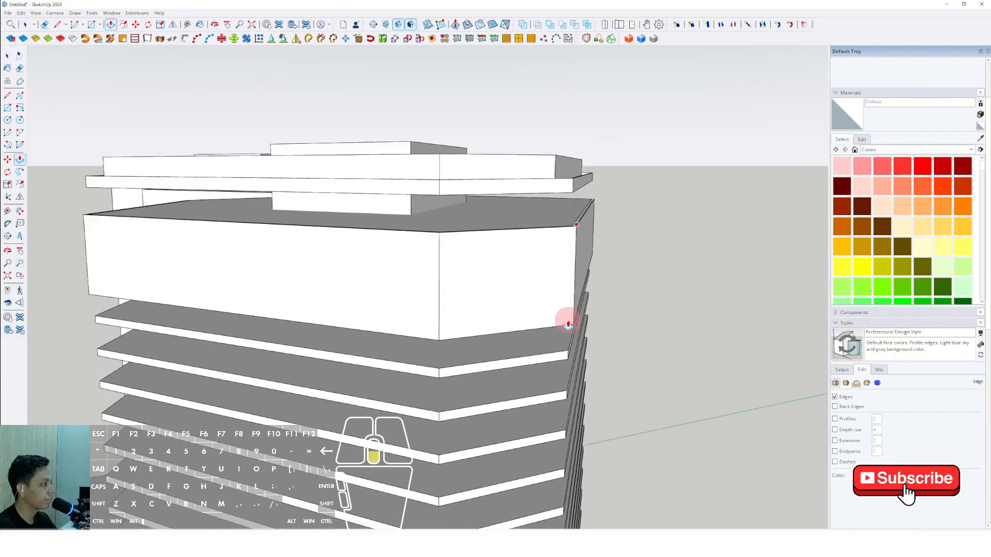
{"action": "scroll", "coordinate": [450, 257], "scroll_direction": "down", "scroll_amount": 3}
{"action": "middle_click_drag", "start_coordinate": [450, 257], "coordinate": [546, 226]}
{"action": "scroll", "coordinate": [451, 340], "scroll_direction": "up", "scroll_amount": 4}
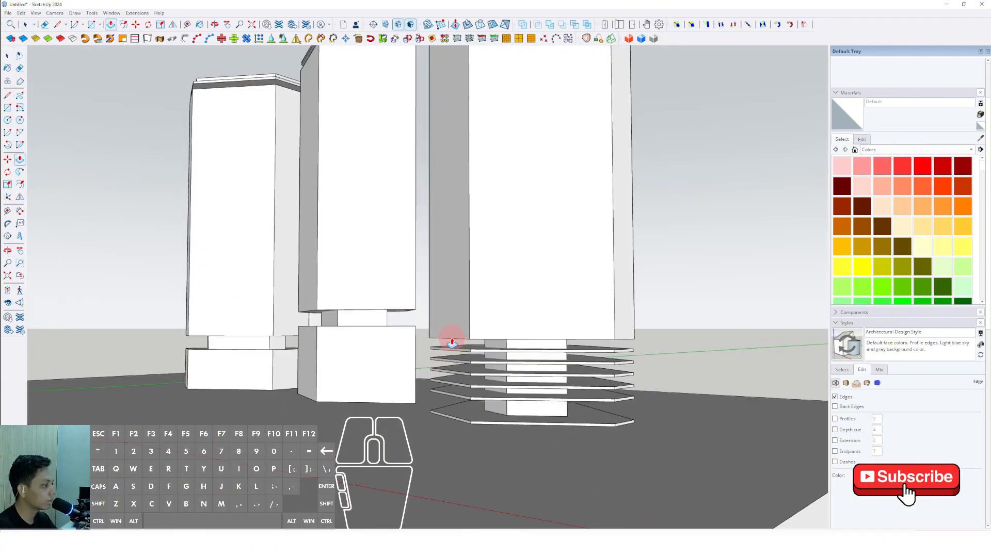
{"action": "scroll", "coordinate": [496, 296], "scroll_direction": "up", "scroll_amount": 4}
{"action": "left_click", "coordinate": [473, 347]}
Step: Copy the bottom ring face of the right-hand tower's upper shell straight down to the top of the next slab
{"action": "middle_click_drag", "start_coordinate": [471, 343], "coordinate": [552, 199]}
{"action": "scroll", "coordinate": [538, 209], "scroll_direction": "up", "scroll_amount": 6}
{"action": "key", "text": "space"}
{"action": "left_click", "coordinate": [541, 202]}
{"action": "scroll", "coordinate": [541, 202], "scroll_direction": "up", "scroll_amount": 2}
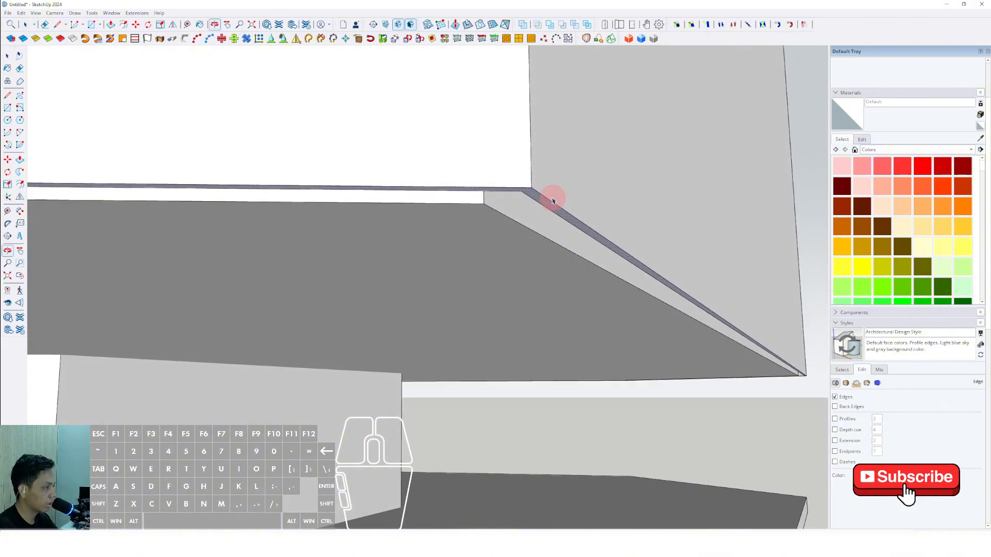
{"action": "left_click", "coordinate": [533, 189]}
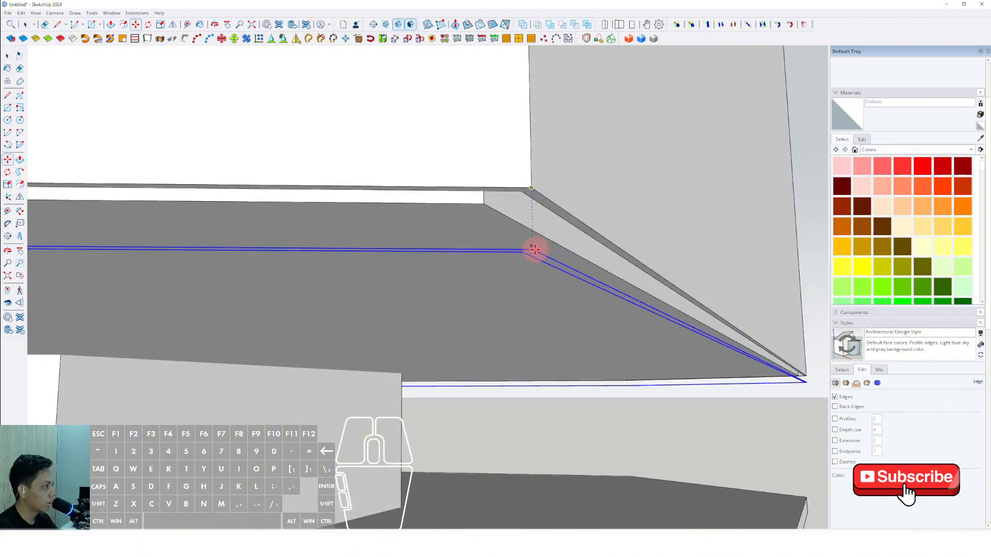
{"action": "scroll", "coordinate": [531, 281], "scroll_direction": "down", "scroll_amount": 2}
{"action": "key", "text": "shift"}
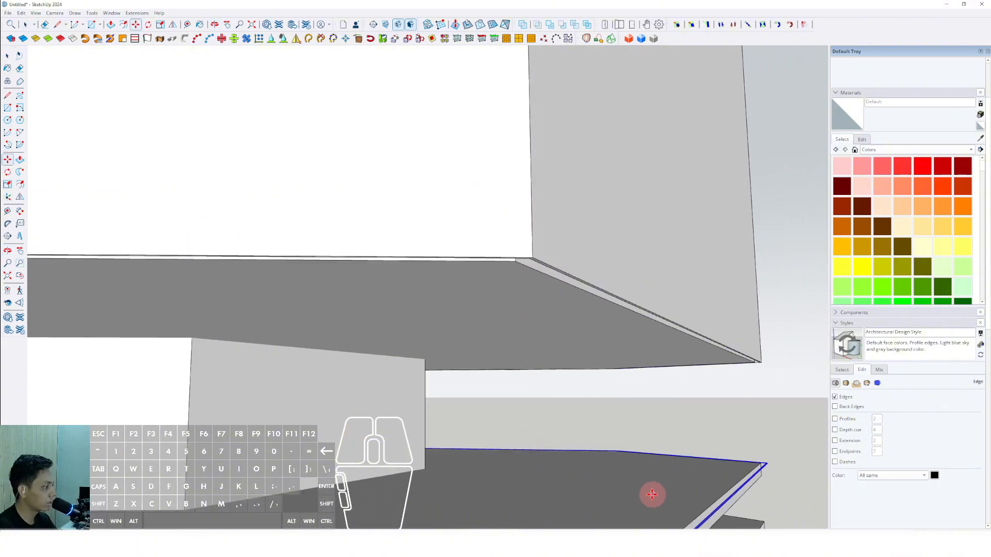
{"action": "scroll", "coordinate": [652, 495], "scroll_direction": "down", "scroll_amount": 2}
{"action": "middle_click_drag", "start_coordinate": [651, 495], "coordinate": [554, 281], "text": "shift"}
Step: Extrude the copied ring face down to the right-hand tower's ground slab, forming its lower facade shell
{"action": "key", "text": "space"}
{"action": "left_click", "coordinate": [476, 213]}
{"action": "scroll", "coordinate": [487, 369], "scroll_direction": "down", "scroll_amount": 2}
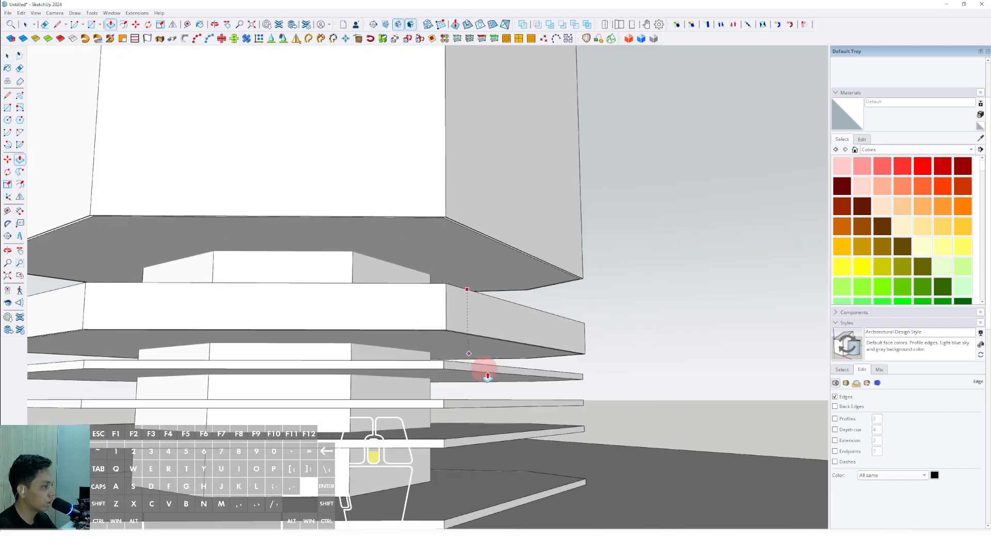
{"action": "left_click", "coordinate": [588, 494]}
{"action": "scroll", "coordinate": [516, 374], "scroll_direction": "down", "scroll_amount": 2}
Step: Make the right-hand tower's lower and upper facade shells into two separate groups
{"action": "key", "text": "space"}
{"action": "triple_click", "coordinate": [473, 351]}
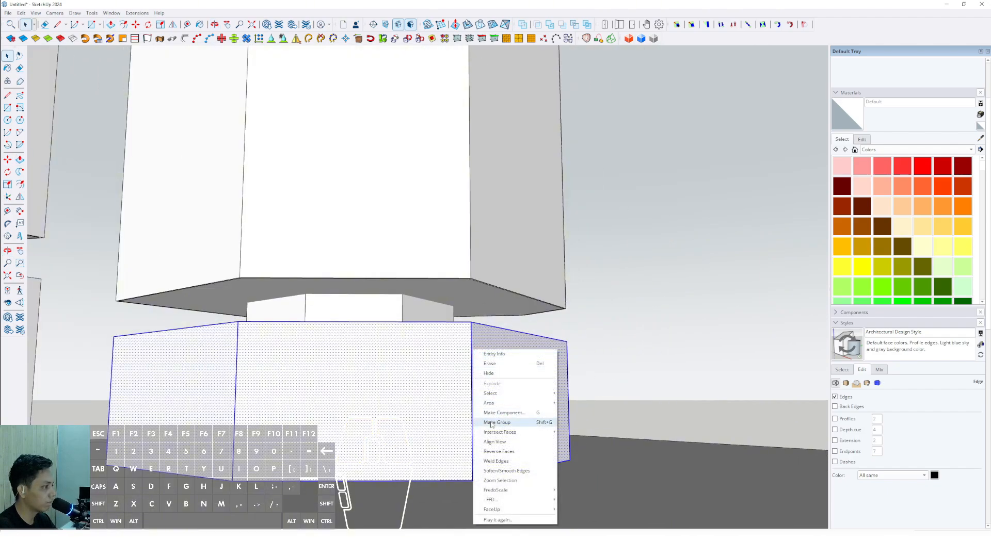
{"action": "left_click", "coordinate": [491, 424]}
{"action": "scroll", "coordinate": [475, 263], "scroll_direction": "up", "scroll_amount": 2}
{"action": "triple_click", "coordinate": [472, 261]}
{"action": "right_click", "coordinate": [473, 261]}
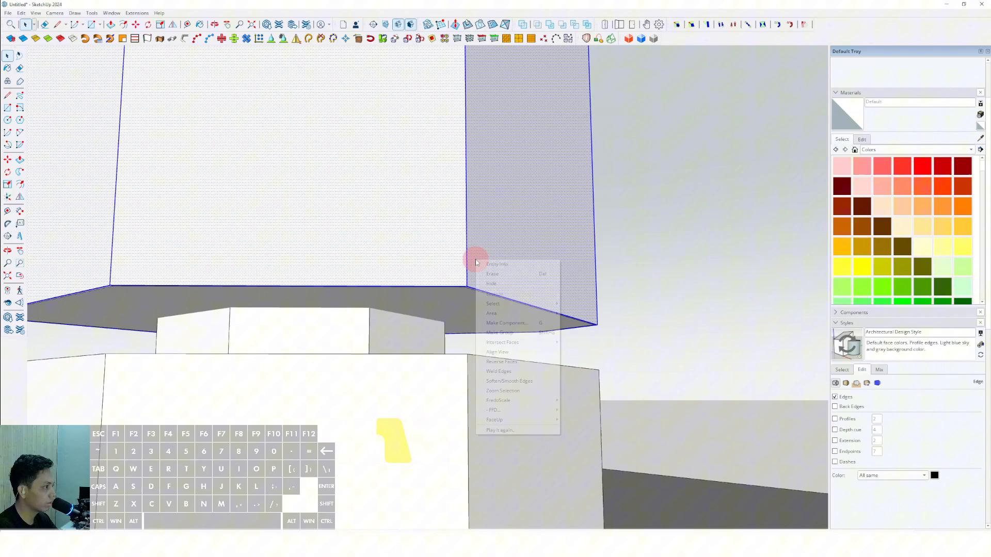
{"action": "left_click", "coordinate": [498, 334]}
Step: Check the grouping of the other towers' shells and make the left-hand tower's upper facade shell a group
{"action": "scroll", "coordinate": [516, 380], "scroll_direction": "down", "scroll_amount": 4}
{"action": "middle_click_drag", "start_coordinate": [434, 343], "coordinate": [316, 305], "text": "shift"}
{"action": "left_click", "coordinate": [320, 288]}
{"action": "scroll", "coordinate": [335, 318], "scroll_direction": "down", "scroll_amount": 2}
{"action": "left_click", "coordinate": [297, 375]}
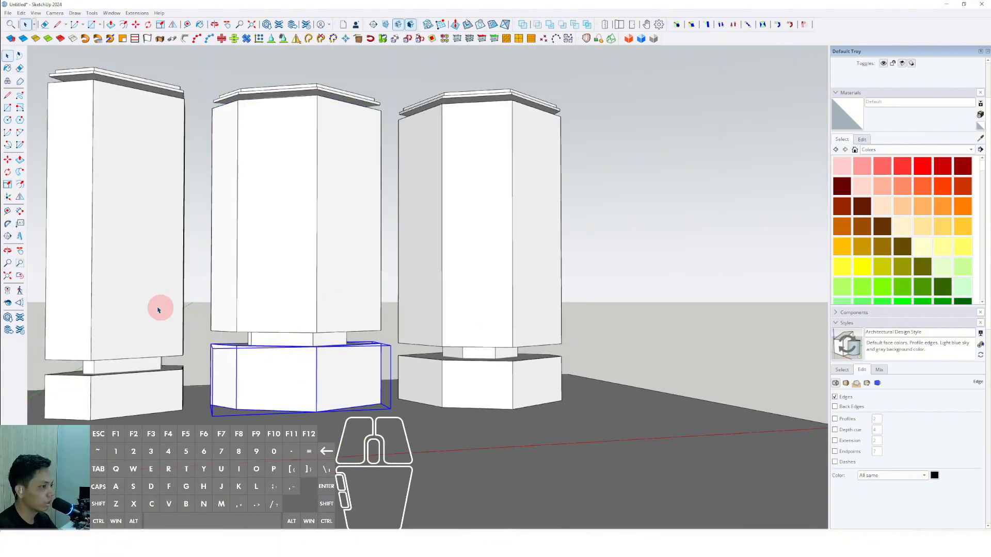
{"action": "left_click", "coordinate": [150, 319]}
{"action": "triple_click", "coordinate": [109, 311]}
{"action": "scroll", "coordinate": [99, 299], "scroll_direction": "up", "scroll_amount": 3}
{"action": "middle_click_drag", "start_coordinate": [100, 299], "coordinate": [491, 294], "text": "shift"}
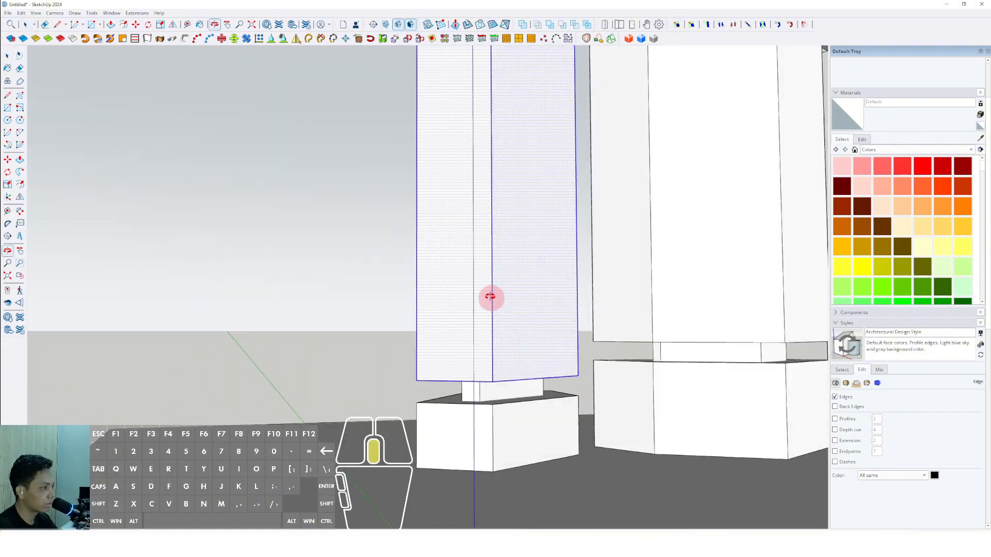
{"action": "scroll", "coordinate": [493, 289], "scroll_direction": "up", "scroll_amount": 1}
{"action": "right_click", "coordinate": [498, 285]}
{"action": "left_click", "coordinate": [529, 356]}
{"action": "left_click", "coordinate": [482, 451]}
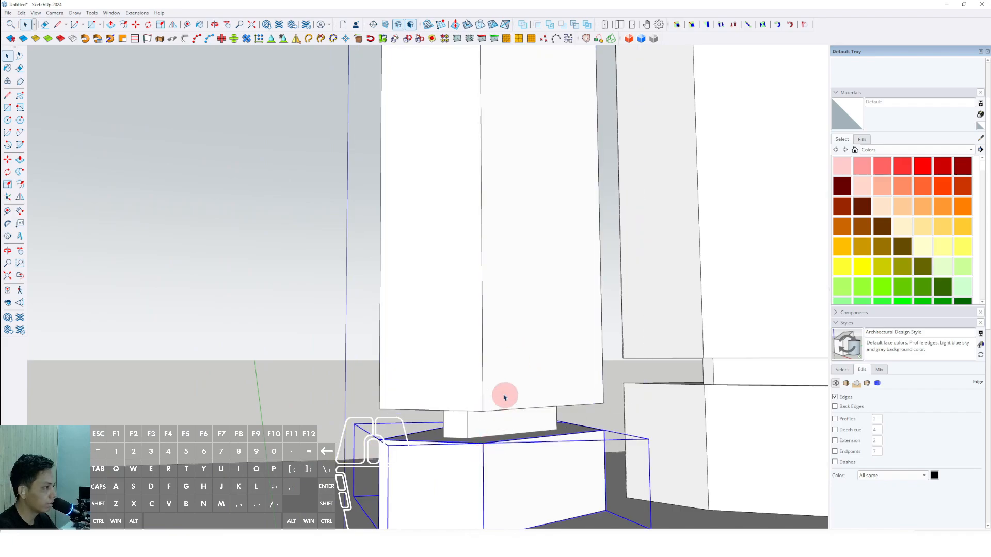
Step: Paint the upper and lower facade shells of all three towers with Translucent Glass Blue from the Glass and Mirrors materials
{"action": "scroll", "coordinate": [504, 394], "scroll_direction": "down", "scroll_amount": 5}
{"action": "middle_click_drag", "start_coordinate": [597, 303], "coordinate": [421, 330], "text": "shift"}
{"action": "left_click_drag", "start_coordinate": [728, 299], "coordinate": [700, 352]}
{"action": "middle_click_drag", "start_coordinate": [430, 362], "coordinate": [694, 258]}
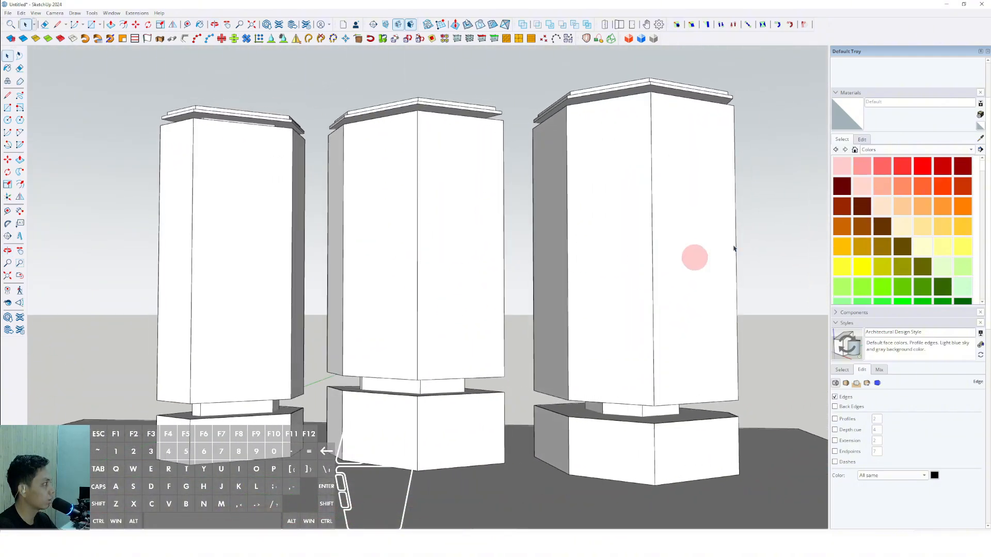
{"action": "left_click", "coordinate": [971, 150]}
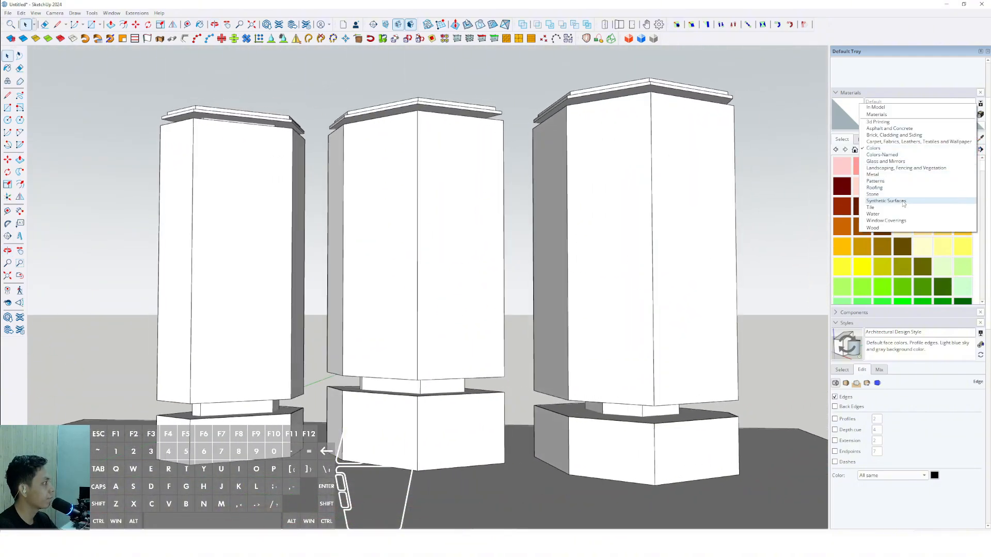
{"action": "left_click", "coordinate": [873, 162]}
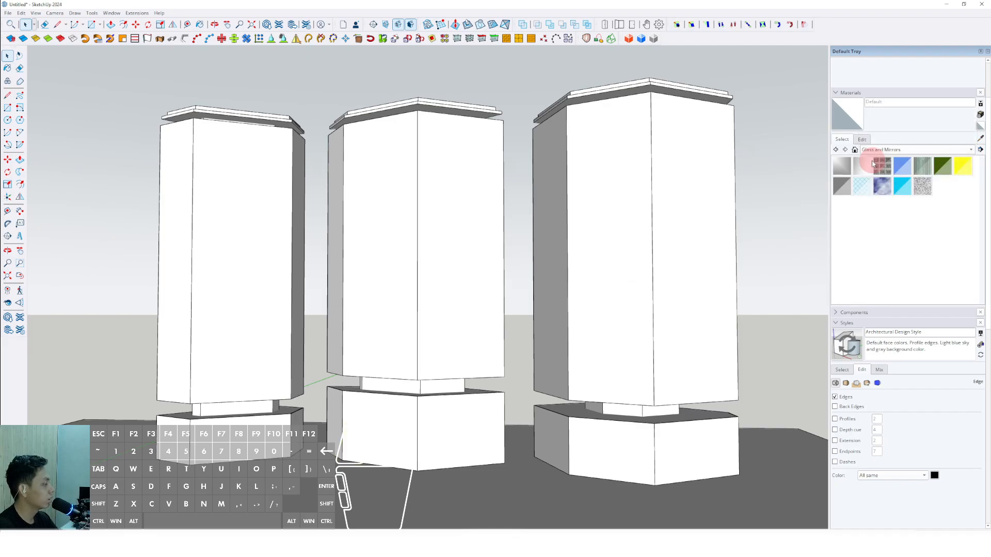
{"action": "left_click", "coordinate": [900, 166]}
{"action": "left_click", "coordinate": [634, 148]}
{"action": "left_click", "coordinate": [639, 437]}
{"action": "left_click", "coordinate": [428, 263]}
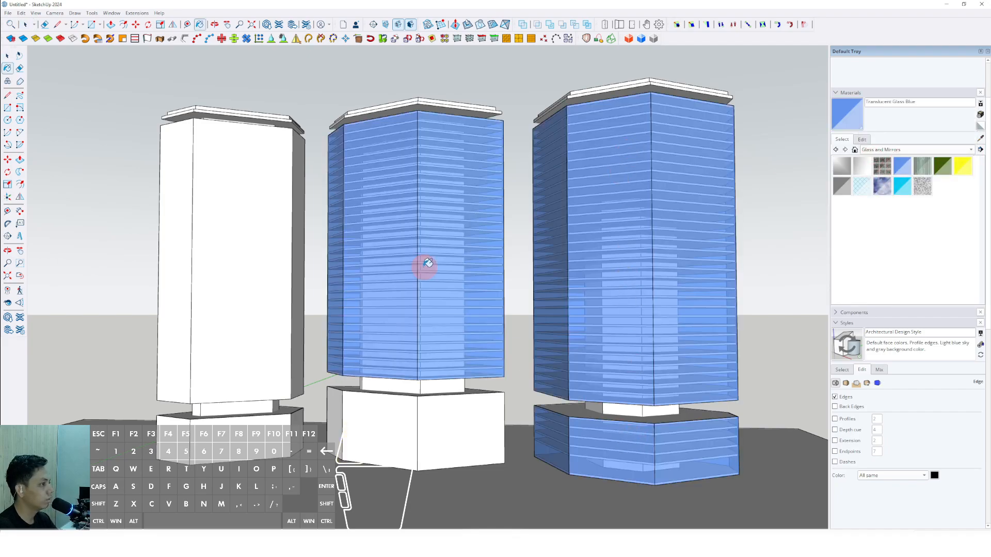
{"action": "left_click", "coordinate": [244, 355]}
{"action": "left_click", "coordinate": [237, 413]}
{"action": "key", "text": "space"}
Step: Draw a thin rectangle along the first-floor slab on the right-hand tower's lower facade and extrude it outward as an entrance canopy
{"action": "mouse_move", "coordinate": [237, 414]}
{"action": "middle_mouse_down"}
{"action": "mouse_move", "coordinate": [485, 292]}
{"action": "mouse_move", "coordinate": [444, 293]}
{"action": "mouse_move", "coordinate": [535, 312]}
{"action": "mouse_move", "coordinate": [464, 301]}
{"action": "mouse_move", "coordinate": [496, 284]}
{"action": "mouse_move", "coordinate": [566, 332]}
{"action": "mouse_move", "coordinate": [433, 398]}
{"action": "mouse_move", "coordinate": [482, 336]}
{"action": "mouse_move", "coordinate": [551, 376]}
{"action": "mouse_move", "coordinate": [672, 372]}
{"action": "mouse_move", "coordinate": [635, 449]}
{"action": "mouse_move", "coordinate": [495, 379]}
{"action": "mouse_move", "coordinate": [485, 312]}
{"action": "mouse_move", "coordinate": [511, 381]}
{"action": "mouse_move", "coordinate": [466, 348]}
{"action": "mouse_move", "coordinate": [435, 308]}
{"action": "mouse_move", "coordinate": [476, 337]}
{"action": "mouse_move", "coordinate": [458, 270]}
{"action": "mouse_move", "coordinate": [471, 268]}
{"action": "mouse_move", "coordinate": [521, 349]}
{"action": "mouse_move", "coordinate": [473, 298]}
{"action": "mouse_move", "coordinate": [535, 345]}
{"action": "mouse_move", "coordinate": [469, 329]}
{"action": "middle_mouse_up"}
{"action": "scroll", "coordinate": [577, 320], "scroll_direction": "up", "scroll_amount": 5}
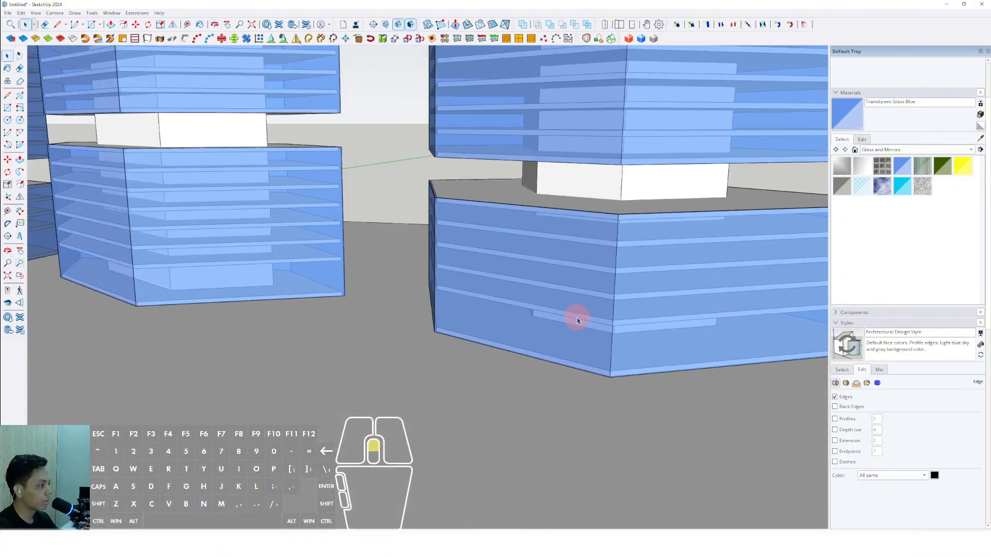
{"action": "key", "text": "r"}
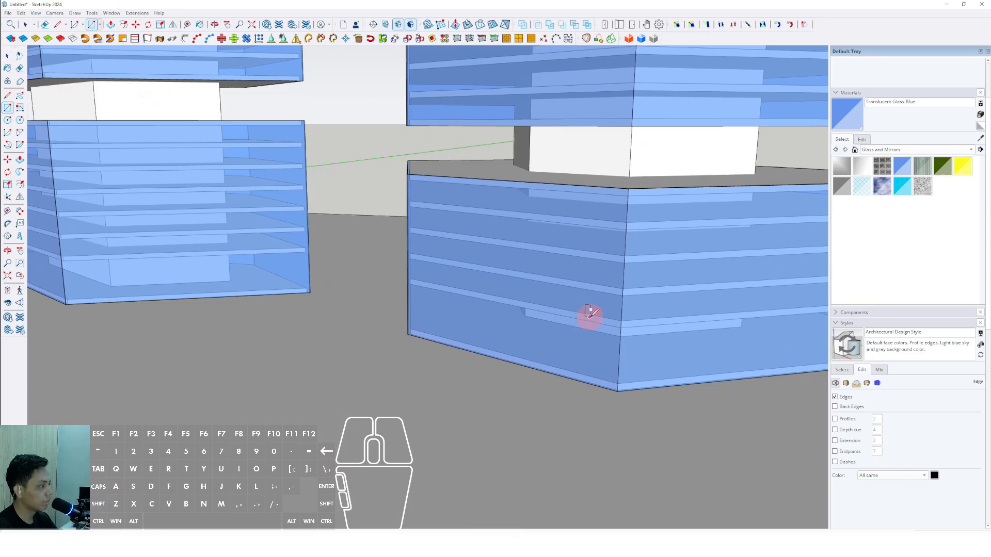
{"action": "mouse_move", "coordinate": [456, 292]}
{"action": "middle_mouse_down"}
{"action": "mouse_move", "coordinate": [446, 288]}
{"action": "mouse_move", "coordinate": [513, 336]}
{"action": "mouse_move", "coordinate": [495, 333]}
{"action": "middle_mouse_up"}
{"action": "left_click", "coordinate": [446, 288]}
{"action": "key", "text": "space"}
{"action": "left_click", "coordinate": [494, 327]}
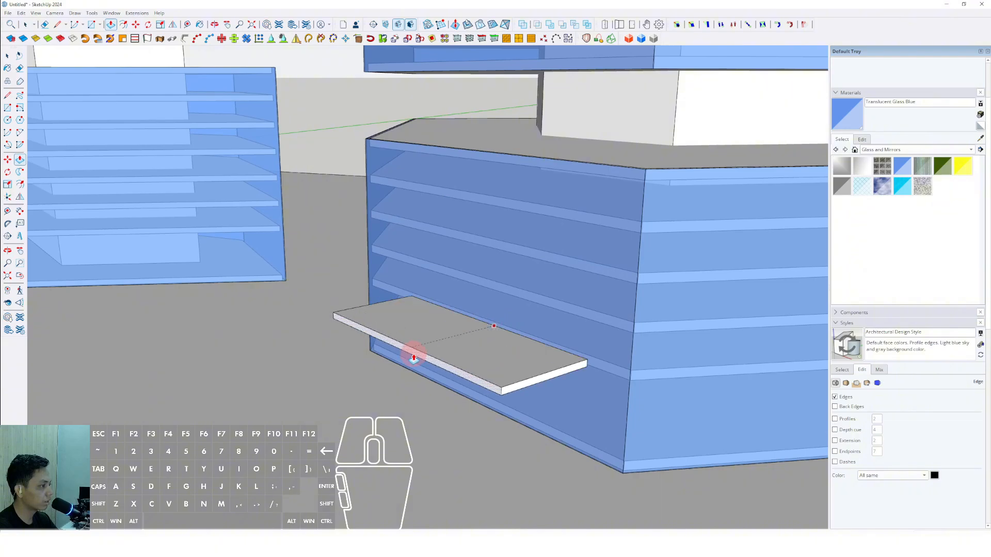
{"action": "left_click", "coordinate": [404, 357]}
{"action": "key", "text": "space"}
Step: Draw a thin rectangle along the first-floor slab on the middle tower's lower facade and extrude it outward as a canopy
{"action": "middle_click_drag", "start_coordinate": [404, 356], "coordinate": [553, 367]}
{"action": "middle_click_drag", "start_coordinate": [454, 341], "coordinate": [519, 298], "text": "shift"}
{"action": "scroll", "coordinate": [435, 256], "scroll_direction": "up", "scroll_amount": 2}
{"action": "key", "text": "r"}
{"action": "left_click", "coordinate": [486, 248]}
{"action": "scroll", "coordinate": [385, 254], "scroll_direction": "down", "scroll_amount": 3}
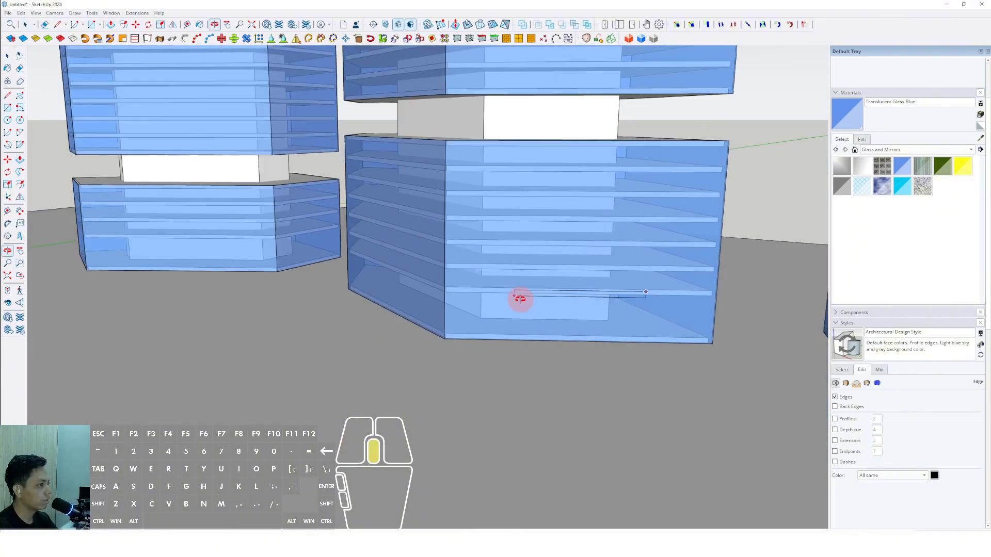
{"action": "scroll", "coordinate": [506, 294], "scroll_direction": "up", "scroll_amount": 3}
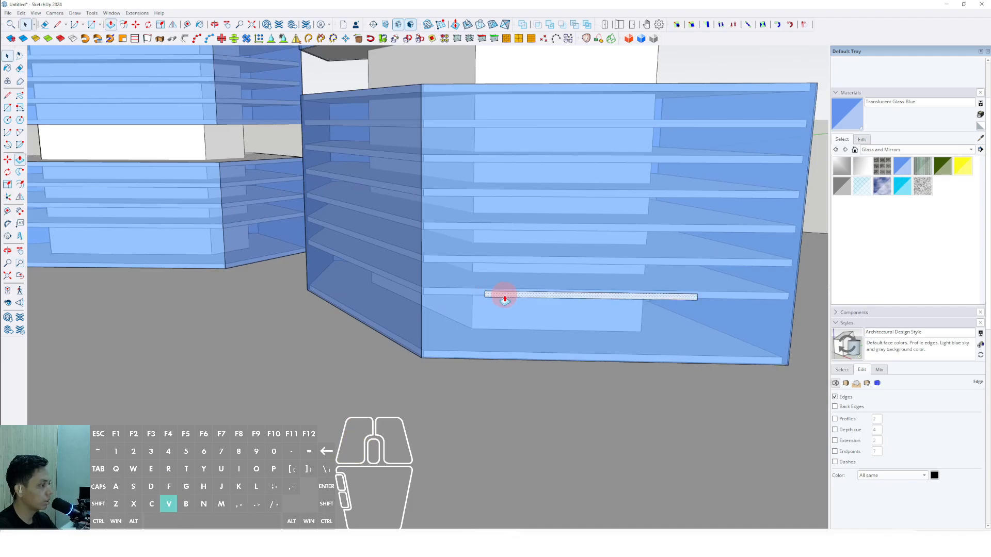
{"action": "scroll", "coordinate": [498, 317], "scroll_direction": "down", "scroll_amount": 3}
Step: Draw a thin rectangle along the first-floor slab on the left-hand tower's lower facade and extrude it outward as a canopy
{"action": "middle_click_drag", "start_coordinate": [468, 322], "coordinate": [707, 358], "text": "shift"}
{"action": "scroll", "coordinate": [387, 279], "scroll_direction": "up", "scroll_amount": 4}
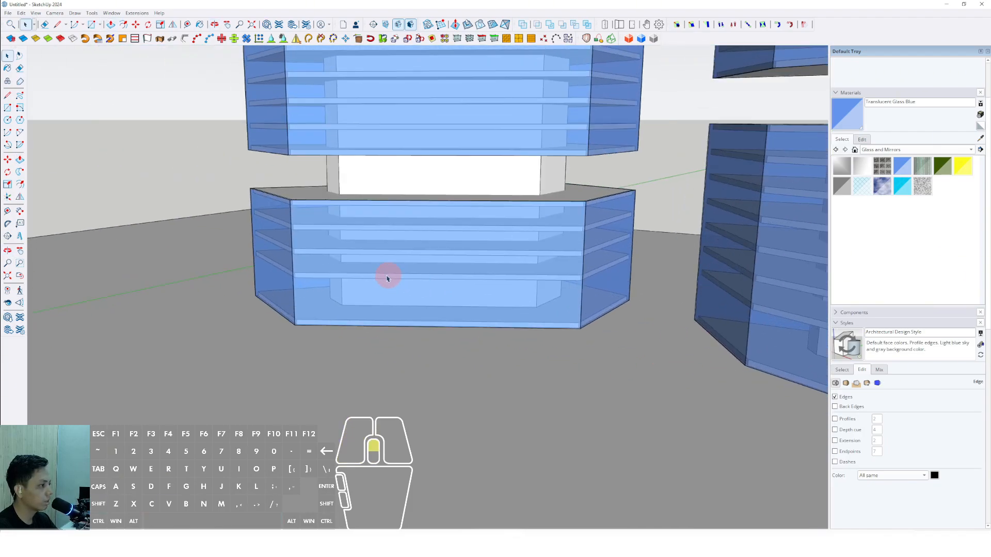
{"action": "key", "text": "r"}
{"action": "scroll", "coordinate": [520, 296], "scroll_direction": "up", "scroll_amount": 2}
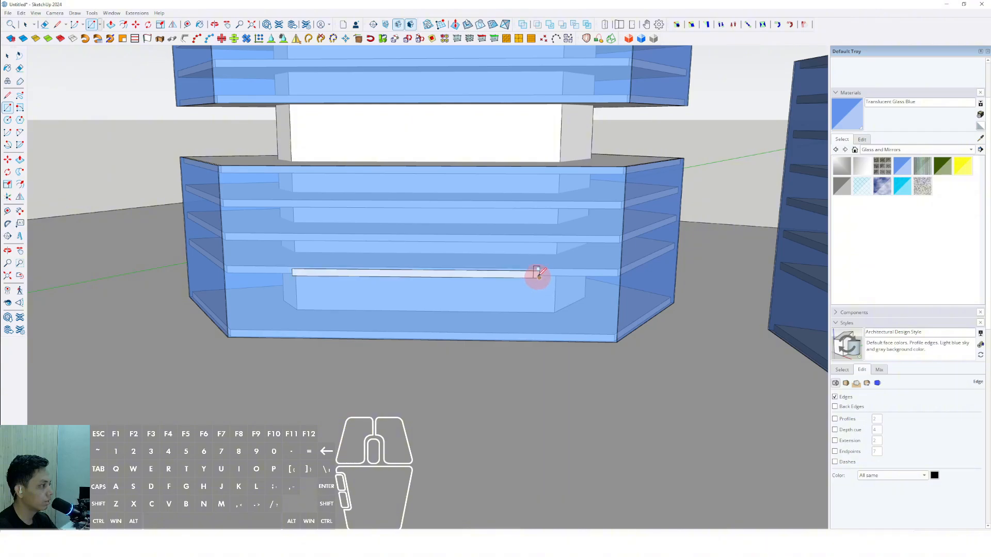
{"action": "left_click", "coordinate": [538, 294]}
{"action": "key", "text": "space"}
{"action": "scroll", "coordinate": [369, 288], "scroll_direction": "down", "scroll_amount": 2}
{"action": "middle_click_drag", "start_coordinate": [343, 296], "coordinate": [485, 281]}
{"action": "scroll", "coordinate": [486, 279], "scroll_direction": "up", "scroll_amount": 2}
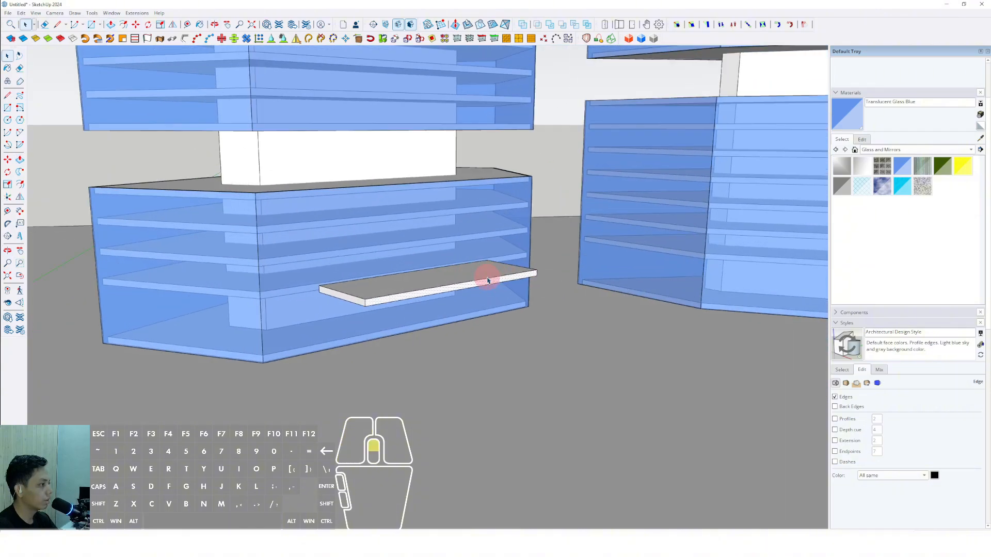
Step: Make each of the three entrance canopies its own group, starting with the left-hand tower's canopy
{"action": "triple_click", "coordinate": [488, 278]}
{"action": "right_click", "coordinate": [487, 278]}
{"action": "left_click", "coordinate": [516, 353]}
{"action": "scroll", "coordinate": [500, 339], "scroll_direction": "down", "scroll_amount": 2}
{"action": "middle_click_drag", "start_coordinate": [485, 328], "coordinate": [322, 281]}
{"action": "scroll", "coordinate": [741, 267], "scroll_direction": "up", "scroll_amount": 2}
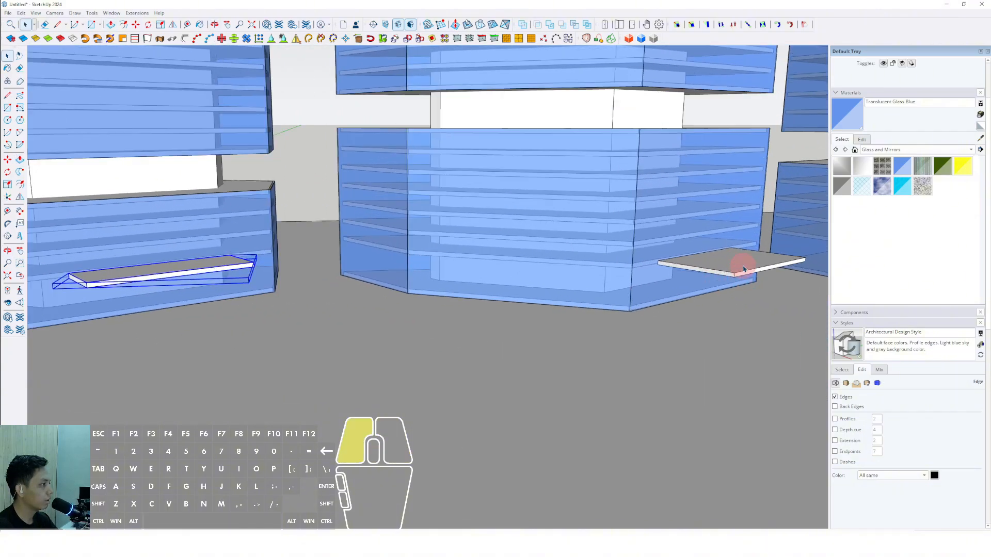
{"action": "triple_click", "coordinate": [742, 267]}
{"action": "right_click", "coordinate": [743, 266]}
{"action": "left_click", "coordinate": [767, 339]}
{"action": "scroll", "coordinate": [277, 316], "scroll_direction": "down", "scroll_amount": 2}
{"action": "scroll", "coordinate": [566, 272], "scroll_direction": "up", "scroll_amount": 2}
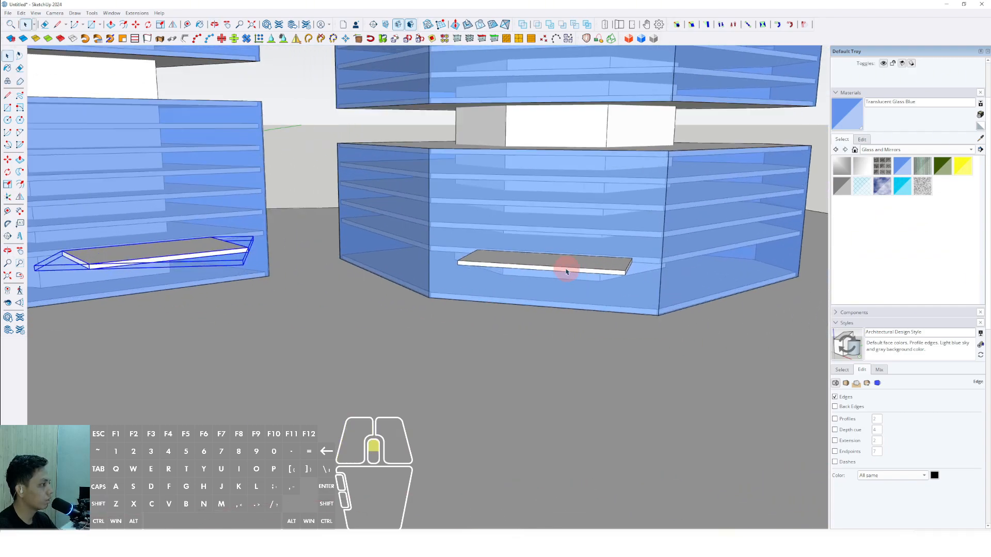
{"action": "right_click", "coordinate": [563, 267]}
{"action": "left_click", "coordinate": [588, 337]}
{"action": "scroll", "coordinate": [376, 259], "scroll_direction": "down", "scroll_amount": 2}
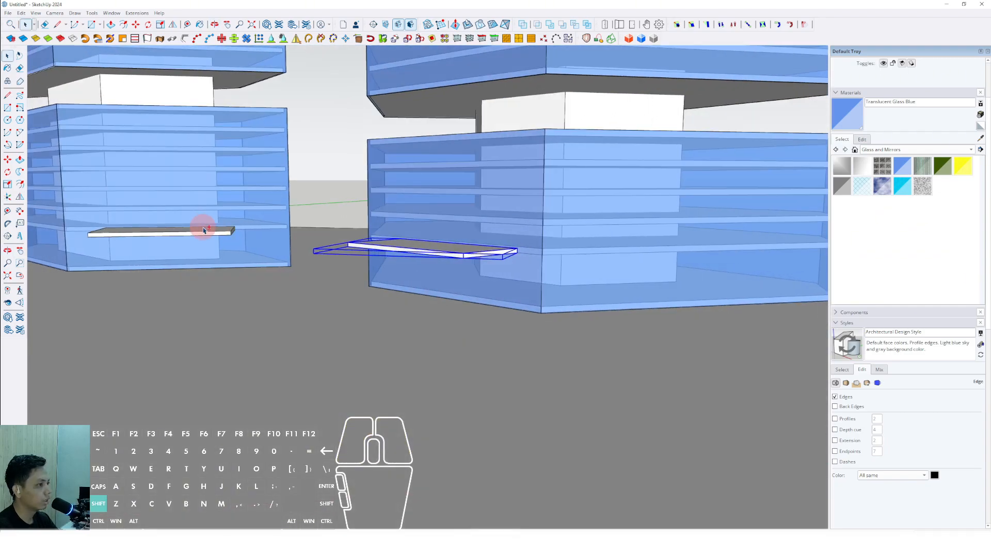
Step: Select the three entrance canopies and copy them straight down to ground level as entrance platforms
{"action": "middle_click_drag", "start_coordinate": [199, 228], "coordinate": [234, 248], "text": "shift"}
{"action": "scroll", "coordinate": [571, 274], "scroll_direction": "up", "scroll_amount": 5}
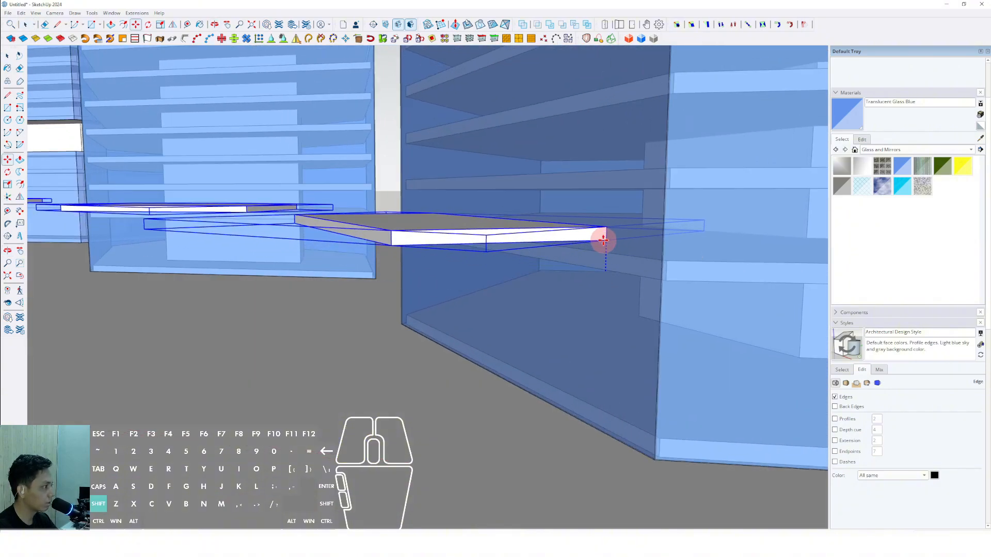
{"action": "left_click", "coordinate": [586, 454]}
{"action": "scroll", "coordinate": [583, 444], "scroll_direction": "down", "scroll_amount": 4}
{"action": "key", "text": "space"}
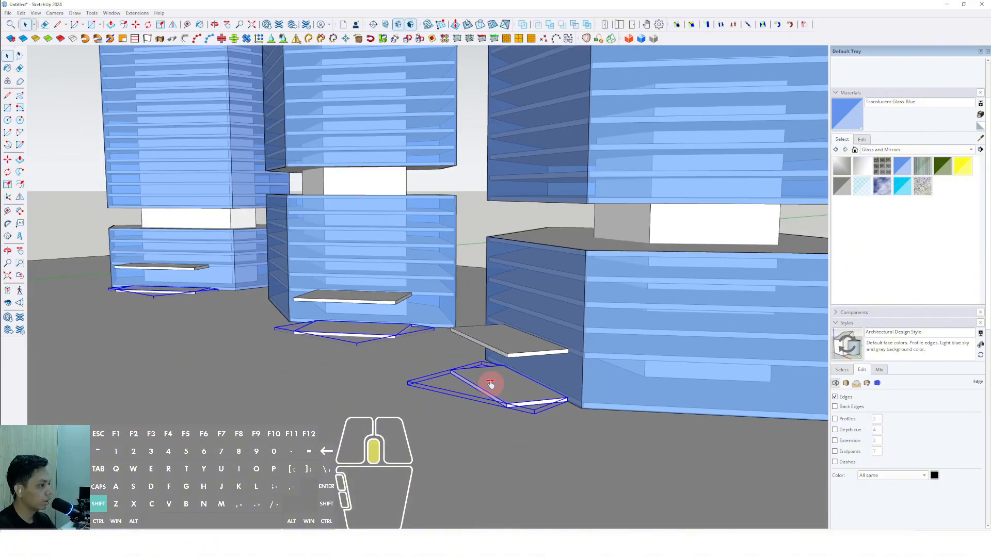
Step: Open the ground slab group beneath the three towers for editing
{"action": "middle_click_drag", "start_coordinate": [490, 383], "coordinate": [681, 375]}
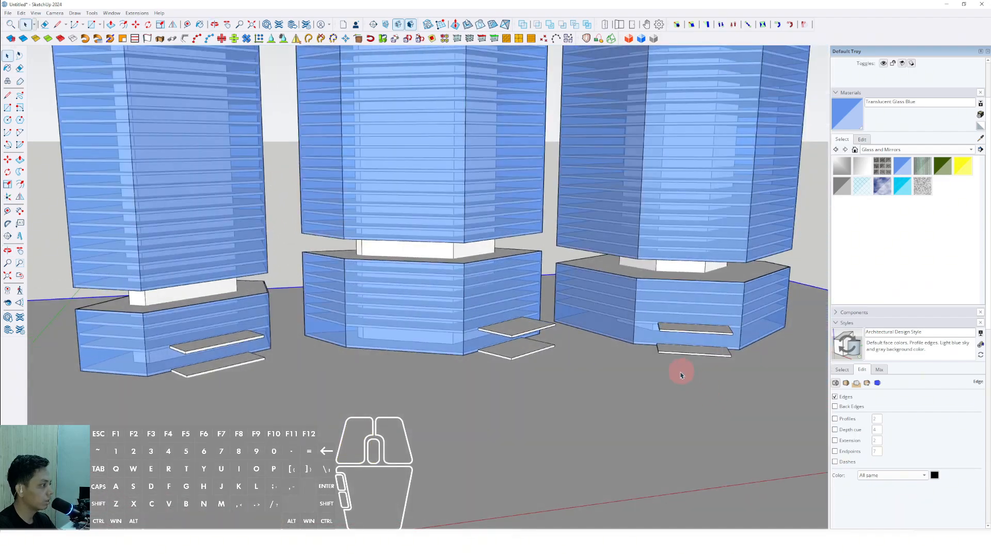
{"action": "scroll", "coordinate": [504, 358], "scroll_direction": "up", "scroll_amount": 2}
{"action": "scroll", "coordinate": [520, 354], "scroll_direction": "down", "scroll_amount": 8}
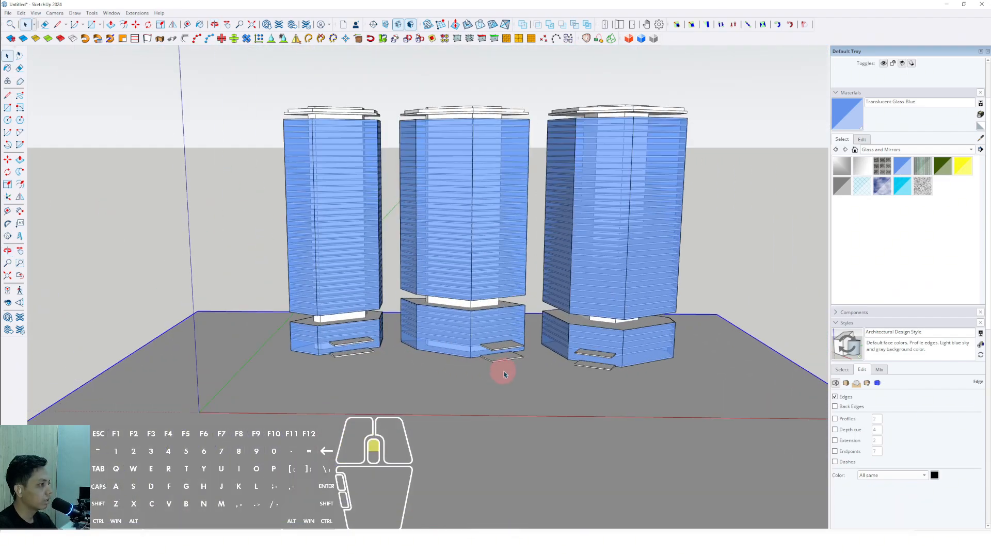
{"action": "scroll", "coordinate": [498, 366], "scroll_direction": "up", "scroll_amount": 2}
{"action": "middle_click_drag", "start_coordinate": [495, 361], "coordinate": [222, 301]}
{"action": "left_click", "coordinate": [416, 327]}
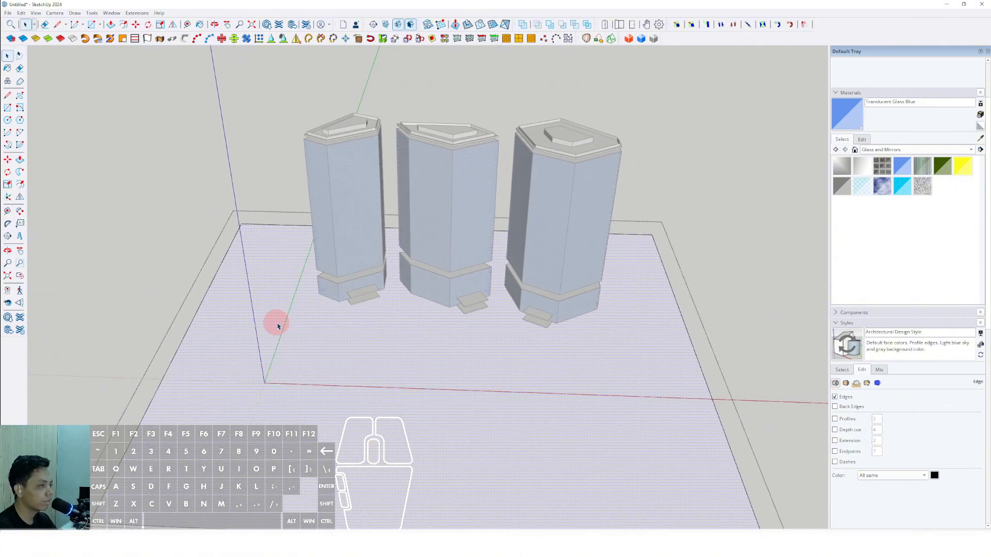
{"action": "middle_click_drag", "start_coordinate": [462, 375], "coordinate": [457, 381]}
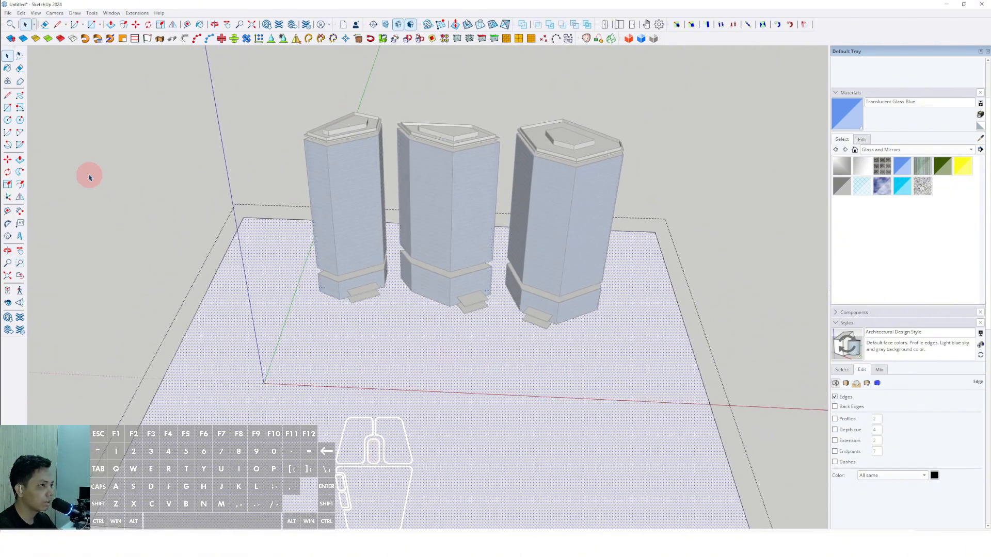
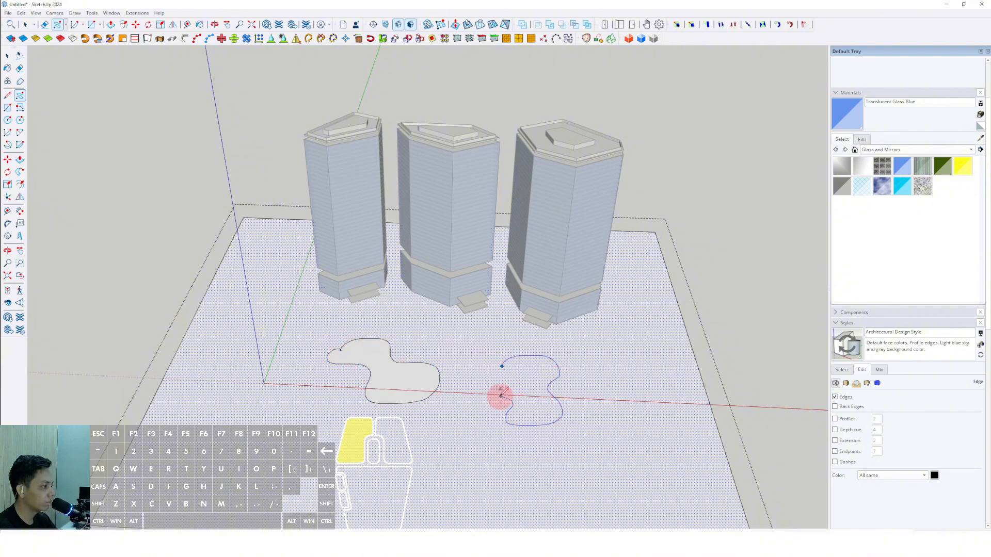
Step: Draw closed, irregular freehand outlines on the ground slab in front of, beside and behind the three towers
{"action": "mouse_move", "coordinate": [617, 345]}
{"action": "left_mouse_down"}
{"action": "mouse_move", "coordinate": [628, 335]}
{"action": "mouse_move", "coordinate": [648, 398]}
{"action": "mouse_move", "coordinate": [624, 375]}
{"action": "mouse_move", "coordinate": [617, 345]}
{"action": "left_mouse_up"}
{"action": "mouse_move", "coordinate": [255, 329]}
{"action": "left_mouse_down"}
{"action": "mouse_move", "coordinate": [266, 370]}
{"action": "mouse_move", "coordinate": [285, 337]}
{"action": "mouse_move", "coordinate": [263, 281]}
{"action": "mouse_move", "coordinate": [253, 305]}
{"action": "left_mouse_up"}
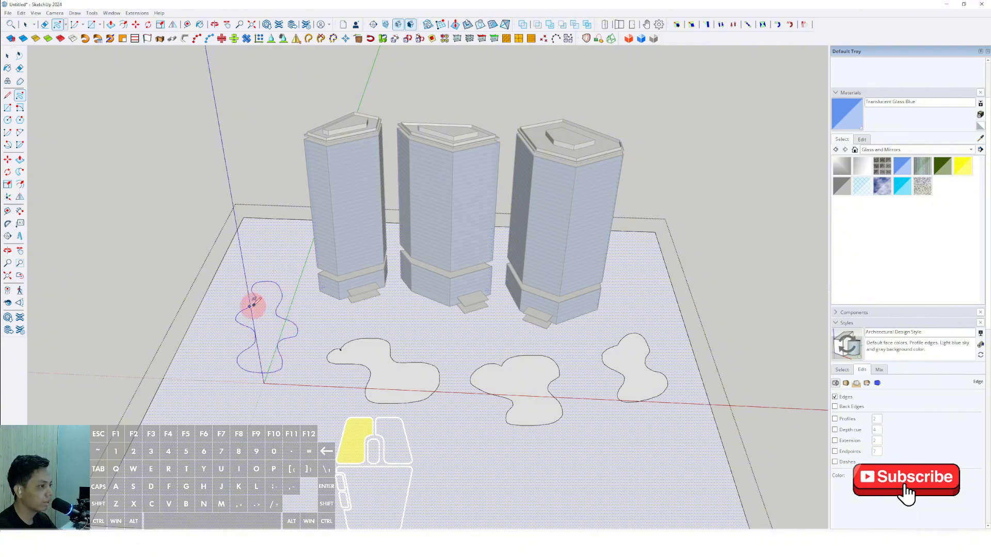
{"action": "mouse_move", "coordinate": [269, 306]}
{"action": "middle_mouse_down"}
{"action": "mouse_move", "coordinate": [389, 354]}
{"action": "mouse_move", "coordinate": [434, 387]}
{"action": "mouse_move", "coordinate": [502, 405]}
{"action": "middle_mouse_up"}
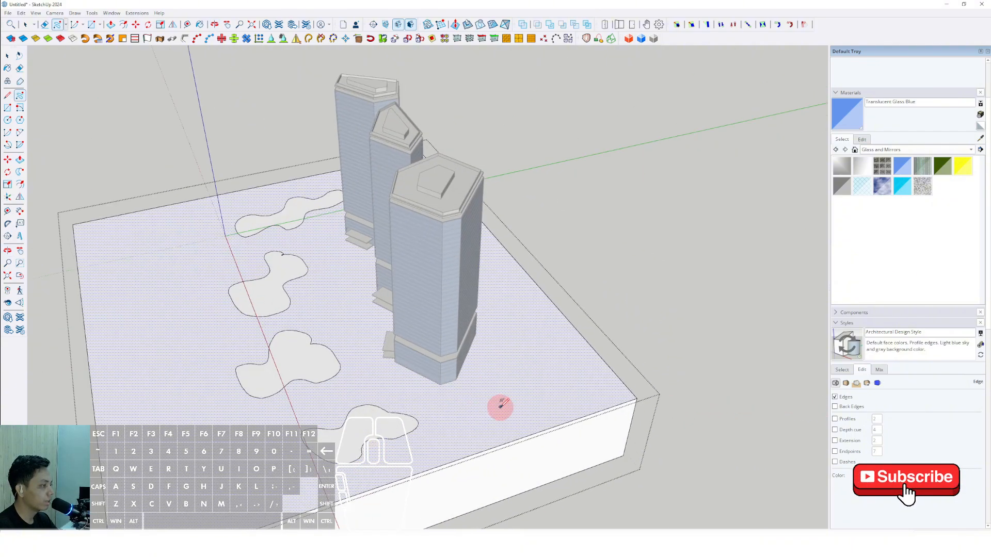
{"action": "mouse_move", "coordinate": [494, 412]}
{"action": "left_mouse_down"}
{"action": "mouse_move", "coordinate": [532, 386]}
{"action": "mouse_move", "coordinate": [560, 346]}
{"action": "left_mouse_up"}
{"action": "left_click_drag", "start_coordinate": [582, 386], "coordinate": [492, 413]}
{"action": "mouse_move", "coordinate": [522, 356]}
{"action": "middle_mouse_down"}
{"action": "mouse_move", "coordinate": [332, 420]}
{"action": "mouse_move", "coordinate": [414, 380]}
{"action": "mouse_move", "coordinate": [391, 435]}
{"action": "middle_mouse_up"}
{"action": "mouse_move", "coordinate": [396, 435]}
{"action": "left_mouse_down"}
{"action": "mouse_move", "coordinate": [418, 443]}
{"action": "mouse_move", "coordinate": [482, 423]}
{"action": "mouse_move", "coordinate": [409, 420]}
{"action": "mouse_move", "coordinate": [398, 434]}
{"action": "left_mouse_up"}
{"action": "scroll", "coordinate": [484, 424], "scroll_direction": "up", "scroll_amount": 2}
{"action": "middle_click_drag", "start_coordinate": [482, 429], "coordinate": [364, 443]}
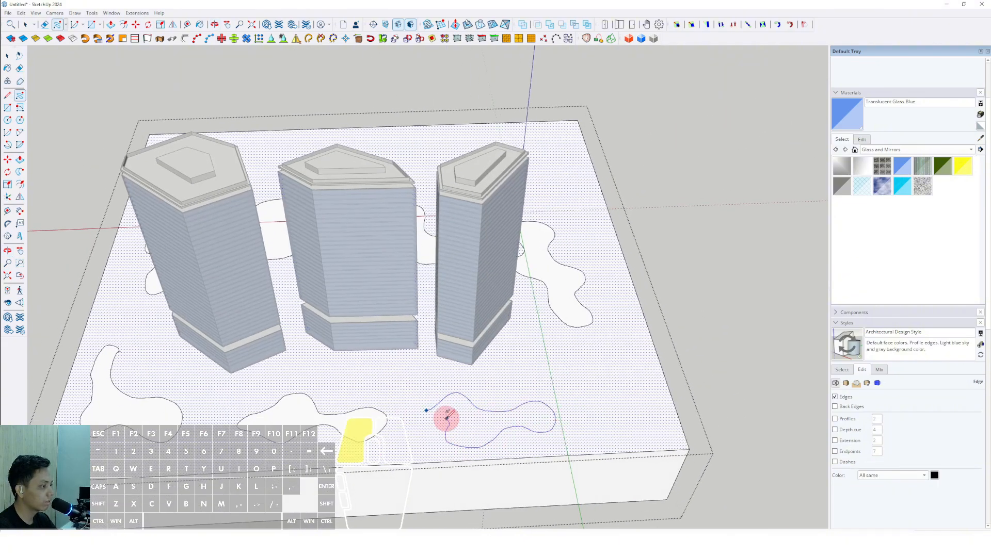
{"action": "left_click_drag", "start_coordinate": [427, 411], "coordinate": [427, 412]}
{"action": "scroll", "coordinate": [532, 404], "scroll_direction": "up", "scroll_amount": 2}
{"action": "middle_click_drag", "start_coordinate": [531, 404], "coordinate": [385, 399], "text": "shift"}
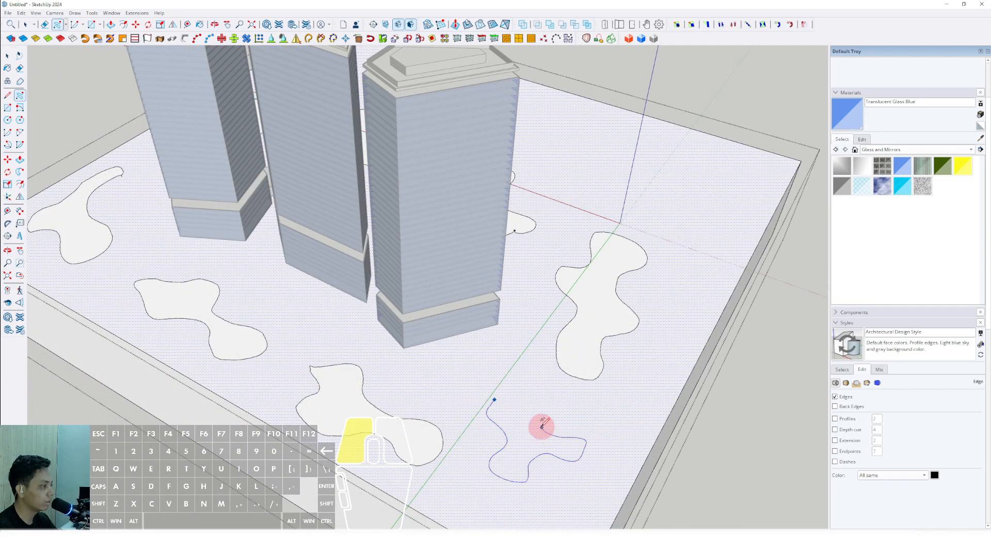
{"action": "scroll", "coordinate": [516, 411], "scroll_direction": "down", "scroll_amount": 5}
{"action": "middle_click_drag", "start_coordinate": [516, 410], "coordinate": [248, 347]}
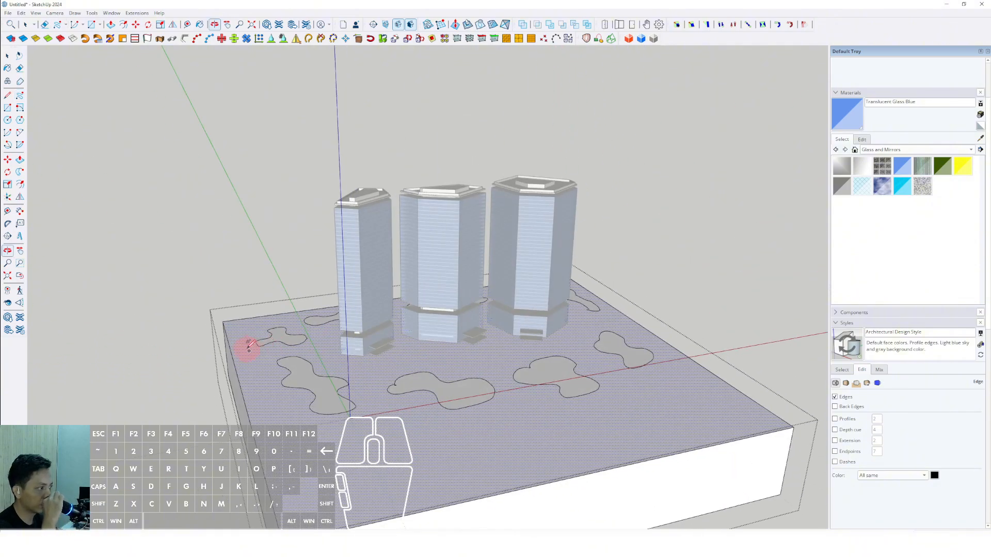
Step: Paint the freehand patches in front of and left of the towers with Vegetation Grass from the Landscaping, Fencing and Vegetation collection
{"action": "middle_click_drag", "start_coordinate": [444, 376], "coordinate": [472, 377]}
{"action": "key", "text": "space"}
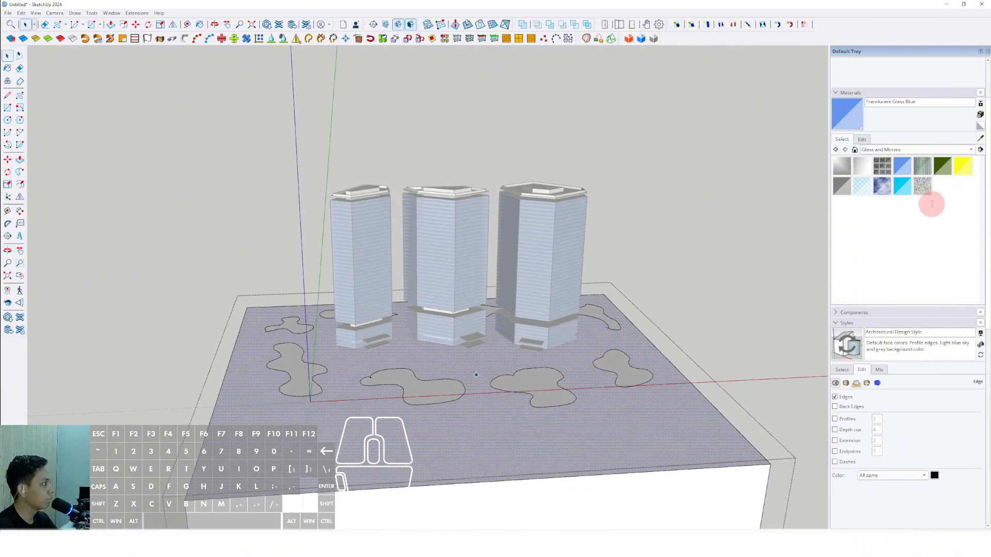
{"action": "left_click", "coordinate": [971, 150]}
{"action": "left_click", "coordinate": [872, 156]}
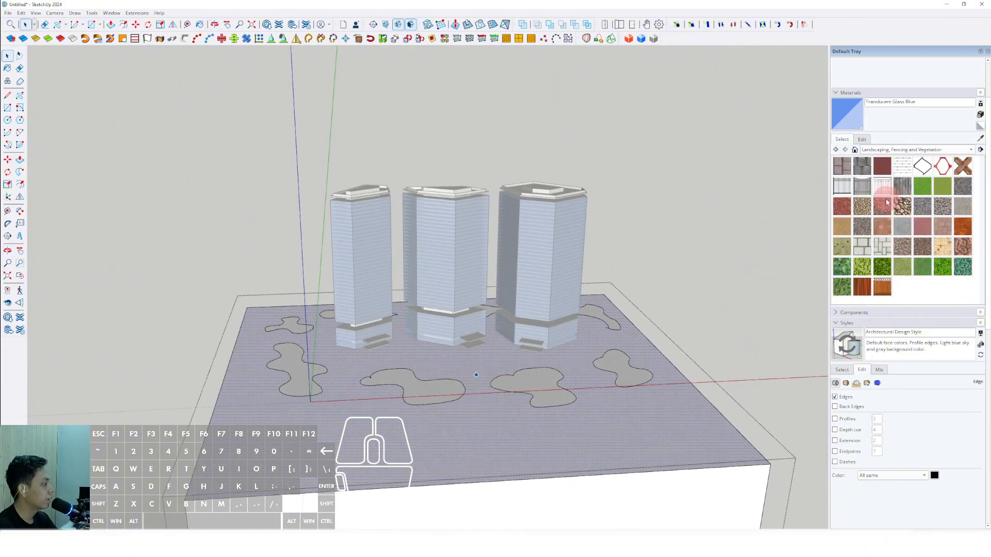
{"action": "left_click", "coordinate": [903, 269]}
{"action": "scroll", "coordinate": [566, 380], "scroll_direction": "up", "scroll_amount": 3}
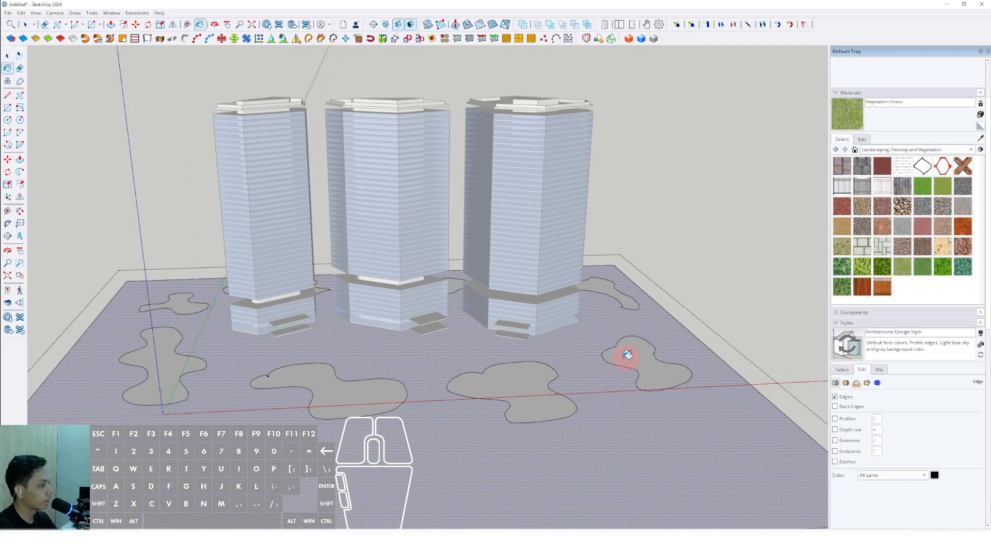
{"action": "left_click", "coordinate": [630, 354]}
{"action": "left_click", "coordinate": [495, 375]}
{"action": "left_click", "coordinate": [355, 382]}
{"action": "left_click", "coordinate": [172, 347]}
{"action": "left_click", "coordinate": [187, 306]}
Step: Paint the remaining freehand patches behind the towers with Vegetation Grass
{"action": "middle_click_drag", "start_coordinate": [369, 339], "coordinate": [215, 414]}
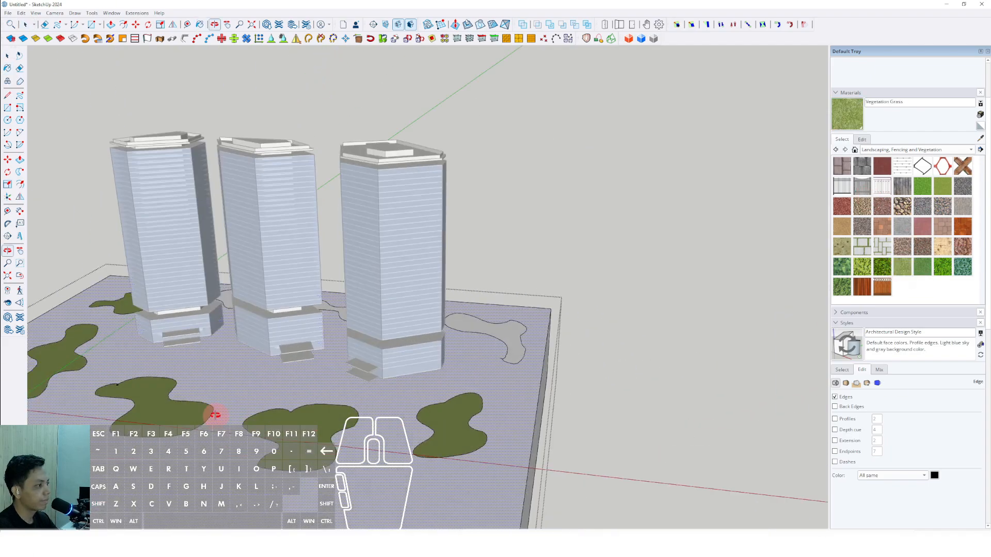
{"action": "scroll", "coordinate": [568, 348], "scroll_direction": "up", "scroll_amount": 3}
{"action": "left_click", "coordinate": [466, 332]}
{"action": "mouse_move", "coordinate": [521, 359]}
{"action": "middle_mouse_down", "text": "shift"}
{"action": "mouse_move", "coordinate": [611, 413]}
{"action": "mouse_move", "coordinate": [534, 385]}
{"action": "middle_mouse_up", "text": "shift"}
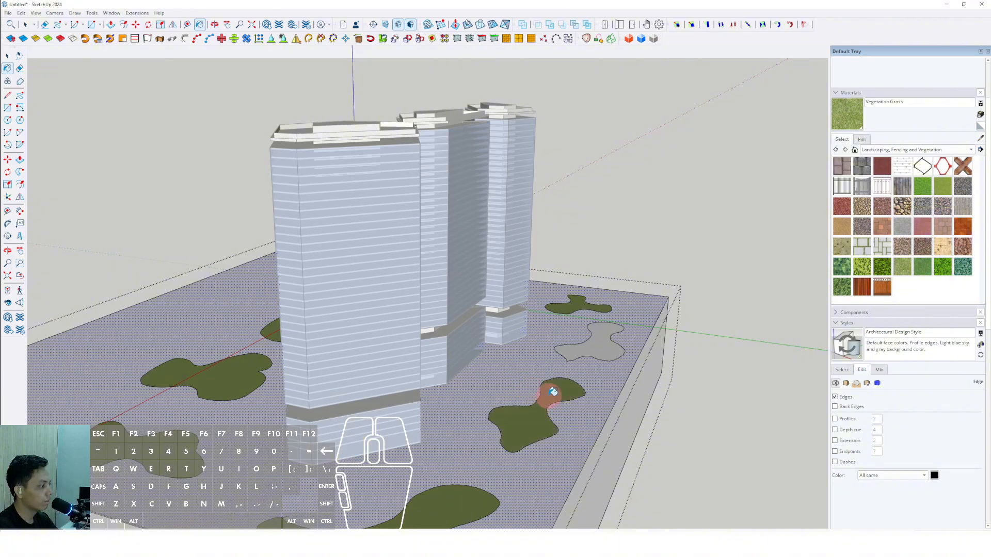
Step: Paint the ground surface around the grass patches with Blacktop New from the Asphalt and Concrete collection
{"action": "scroll", "coordinate": [552, 393], "scroll_direction": "down", "scroll_amount": 4}
{"action": "key", "text": "space"}
{"action": "left_click", "coordinate": [974, 150]}
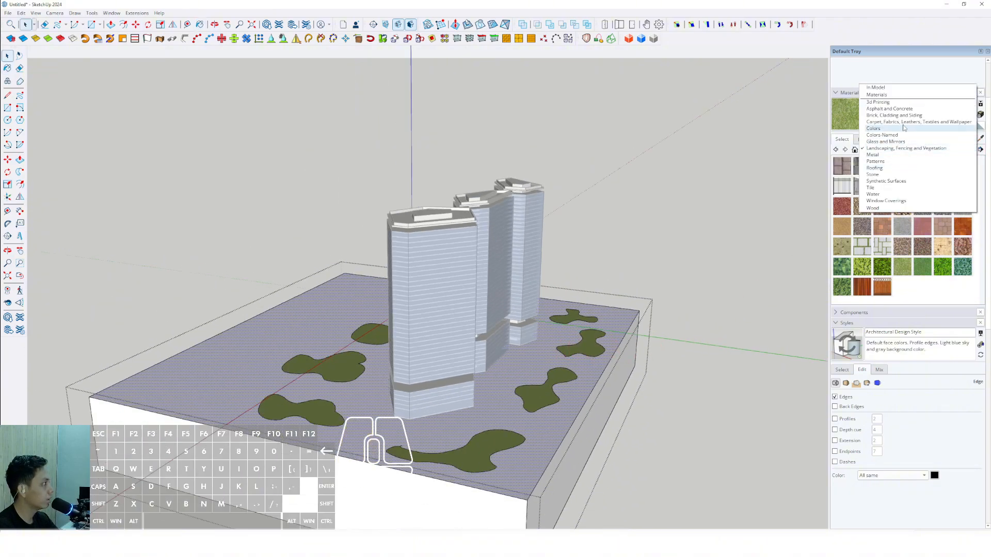
{"action": "left_click", "coordinate": [889, 112]}
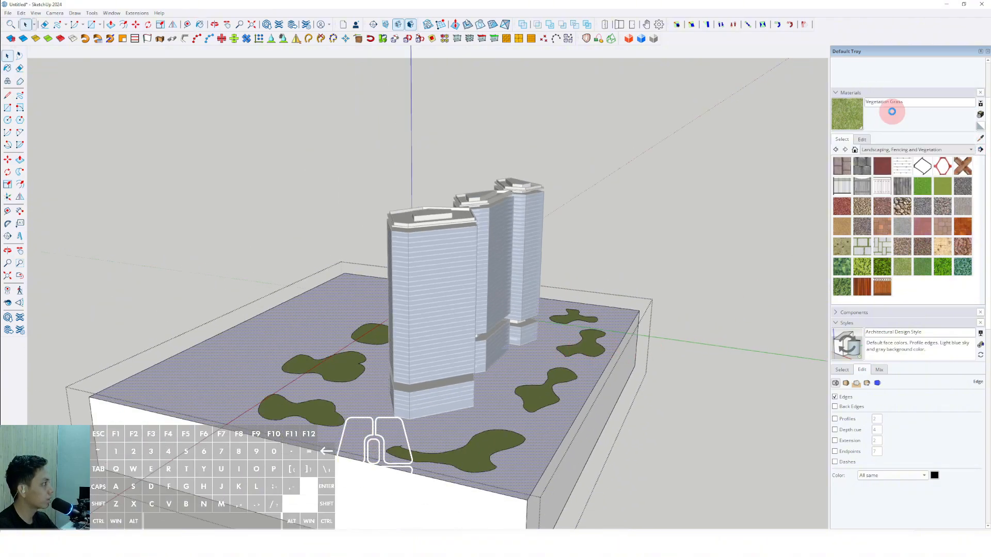
{"action": "left_click", "coordinate": [552, 349]}
{"action": "middle_click_drag", "start_coordinate": [552, 349], "coordinate": [815, 213]}
Step: Lighten the colour of the Blacktop New material and close the ground group
{"action": "left_click", "coordinate": [860, 140]}
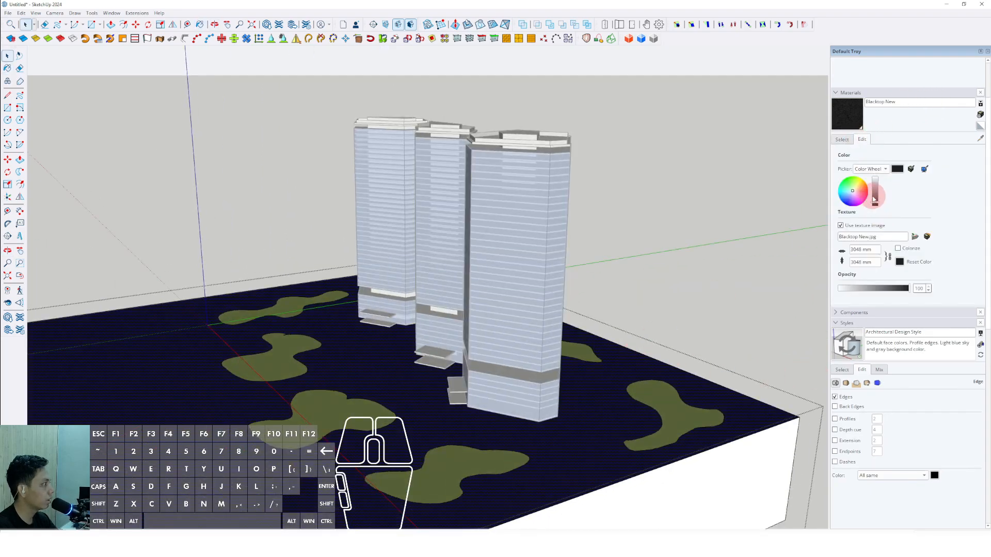
{"action": "left_click", "coordinate": [875, 192]}
{"action": "left_click", "coordinate": [875, 189]}
{"action": "middle_click_drag", "start_coordinate": [431, 323], "coordinate": [539, 358]}
{"action": "key", "text": "space"}
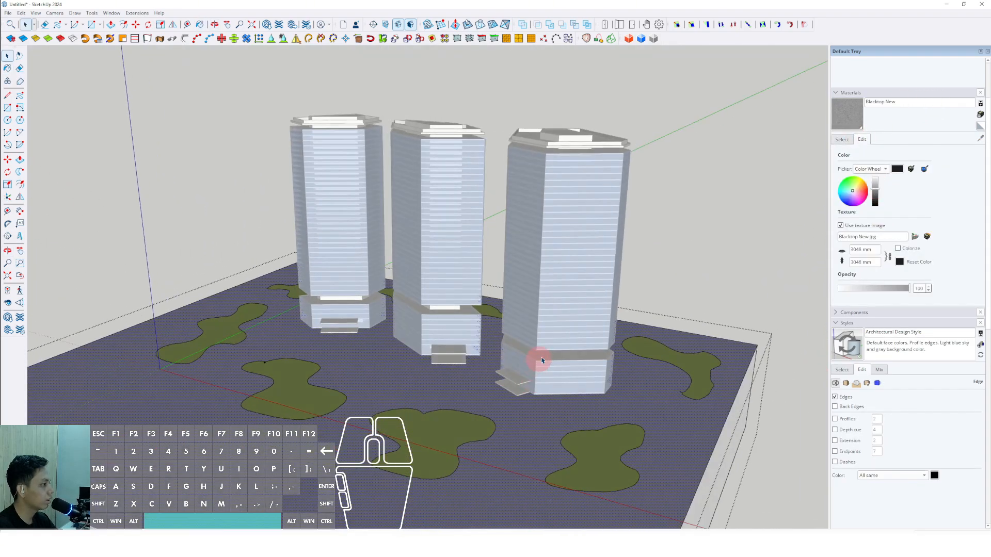
{"action": "scroll", "coordinate": [540, 358], "scroll_direction": "down", "scroll_amount": 2}
{"action": "left_click", "coordinate": [696, 248]}
{"action": "key", "text": "space"}
Step: Collapse the materials and styles settings and open the Components Sampler collection in the component library
{"action": "scroll", "coordinate": [634, 318], "scroll_direction": "up", "scroll_amount": 3}
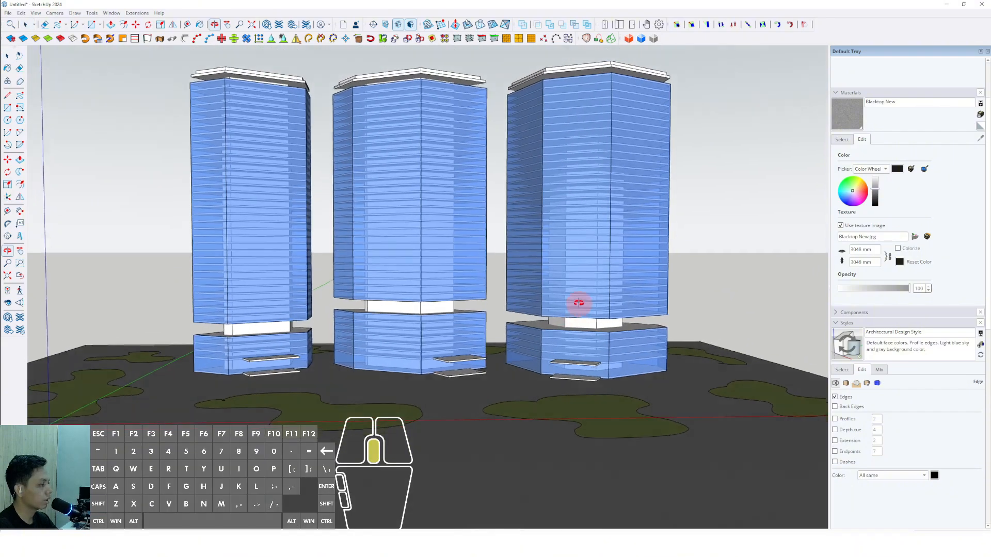
{"action": "middle_click_drag", "start_coordinate": [585, 321], "coordinate": [691, 333]}
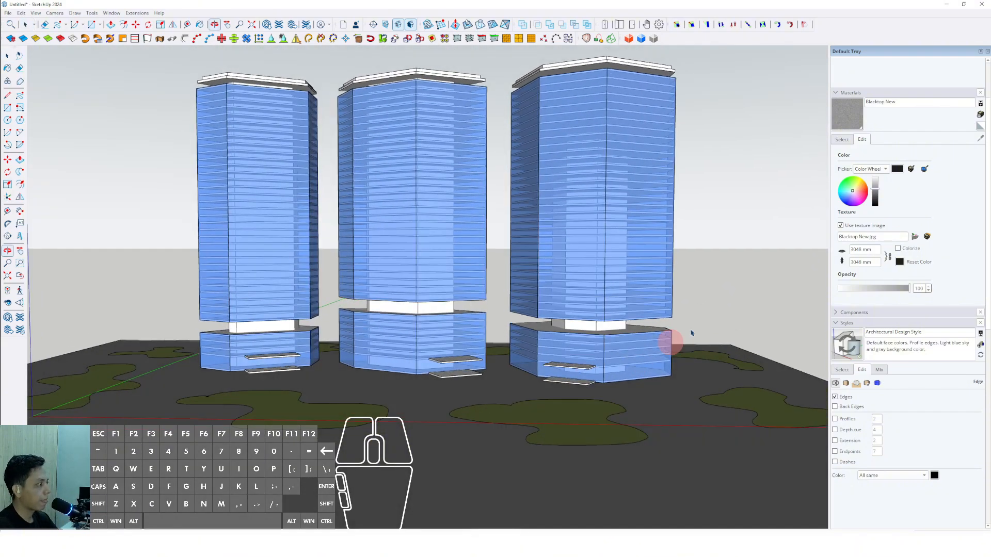
{"action": "left_click", "coordinate": [839, 93]}
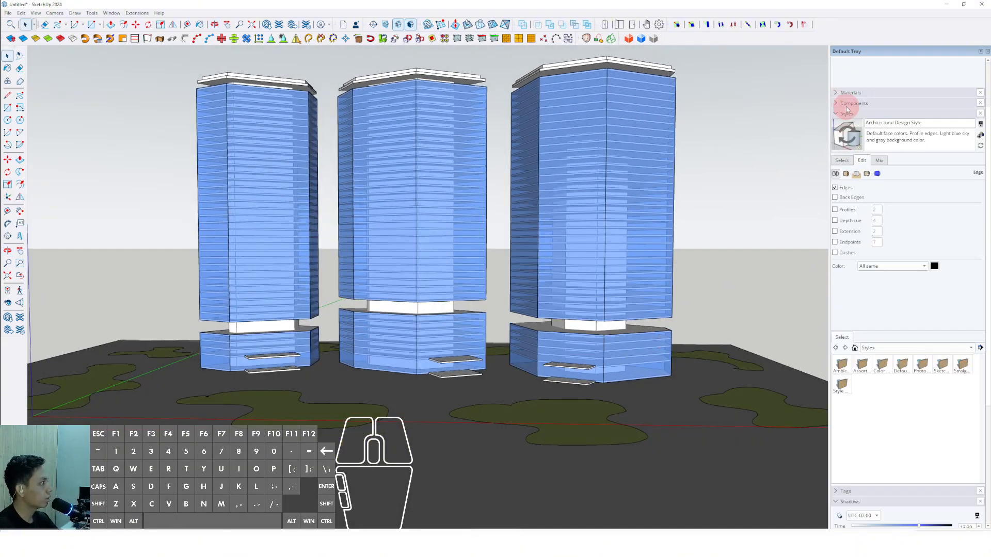
{"action": "left_click", "coordinate": [836, 114]}
{"action": "left_click", "coordinate": [836, 64]}
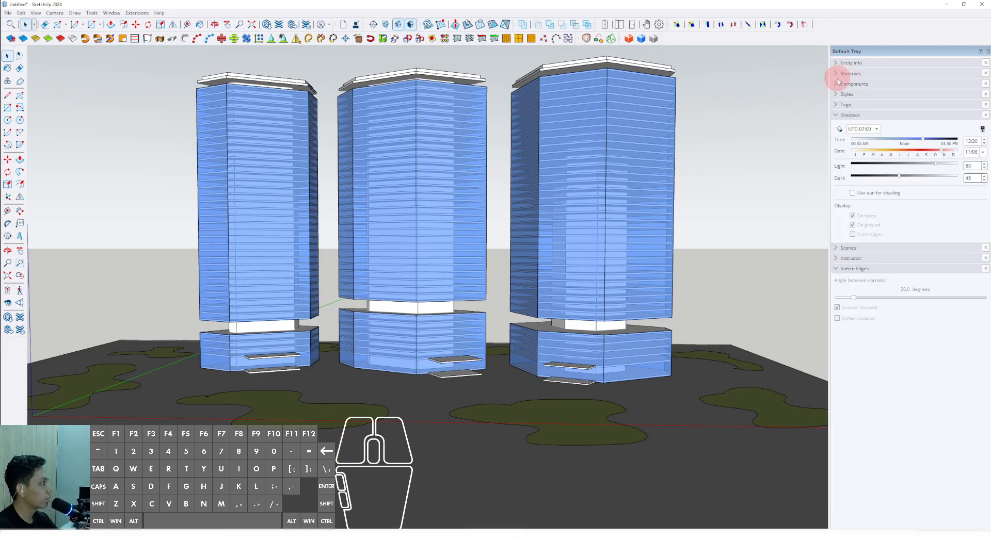
{"action": "left_click", "coordinate": [839, 84]}
{"action": "left_click", "coordinate": [853, 141]}
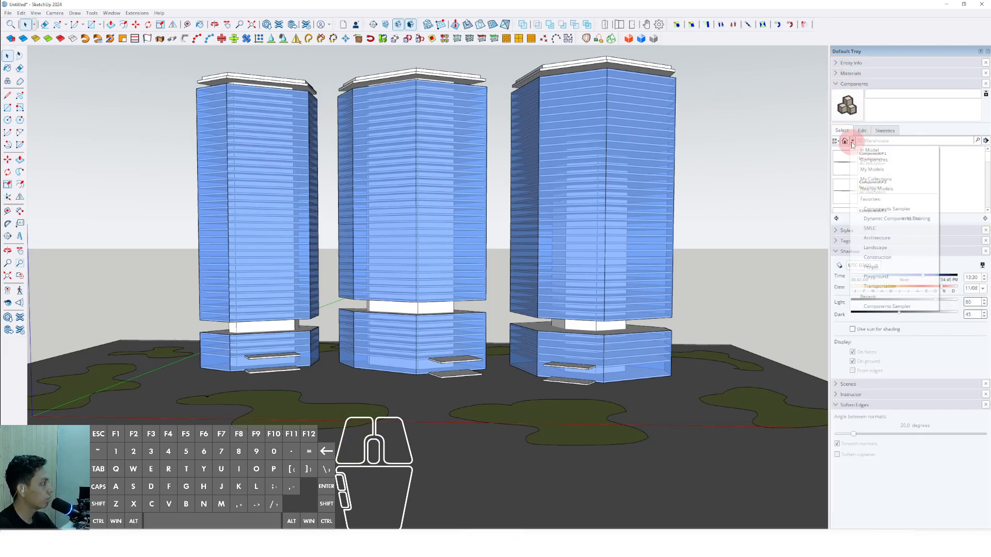
{"action": "left_click", "coordinate": [881, 178]}
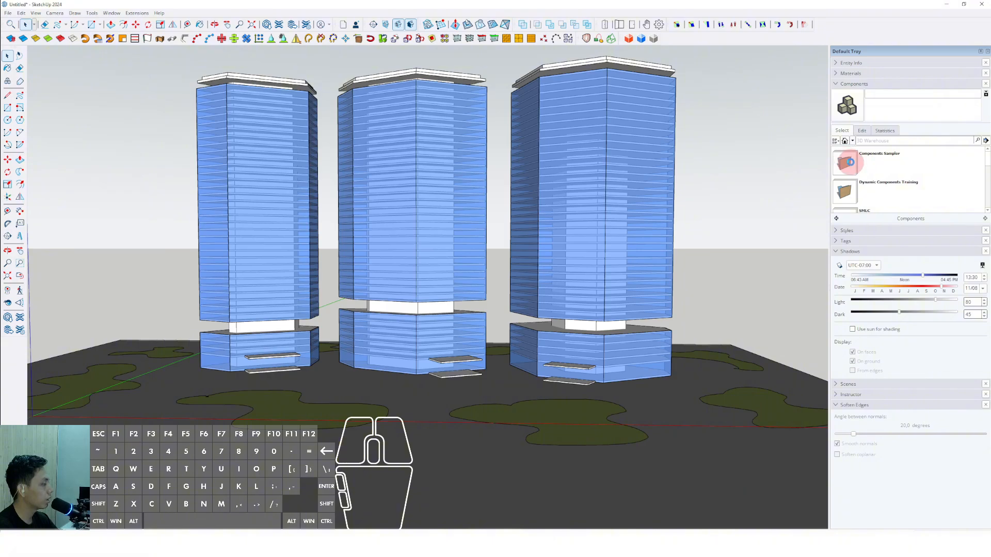
{"action": "left_click", "coordinate": [846, 162]}
Step: Place a Tree 2D Deciduous component on the middle grass patch in front of the towers
{"action": "scroll", "coordinate": [871, 192], "scroll_direction": "down", "scroll_amount": 3}
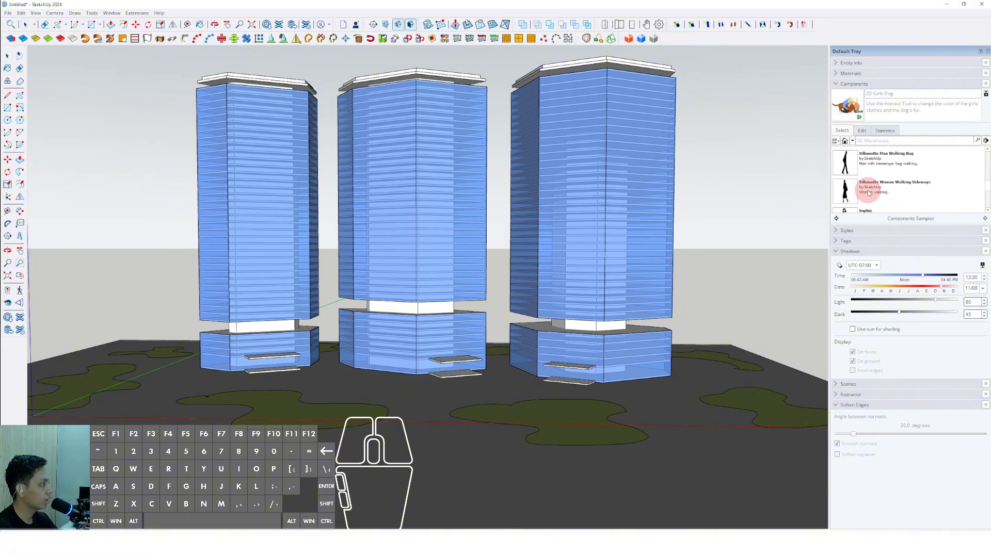
{"action": "scroll", "coordinate": [863, 196], "scroll_direction": "down", "scroll_amount": 3}
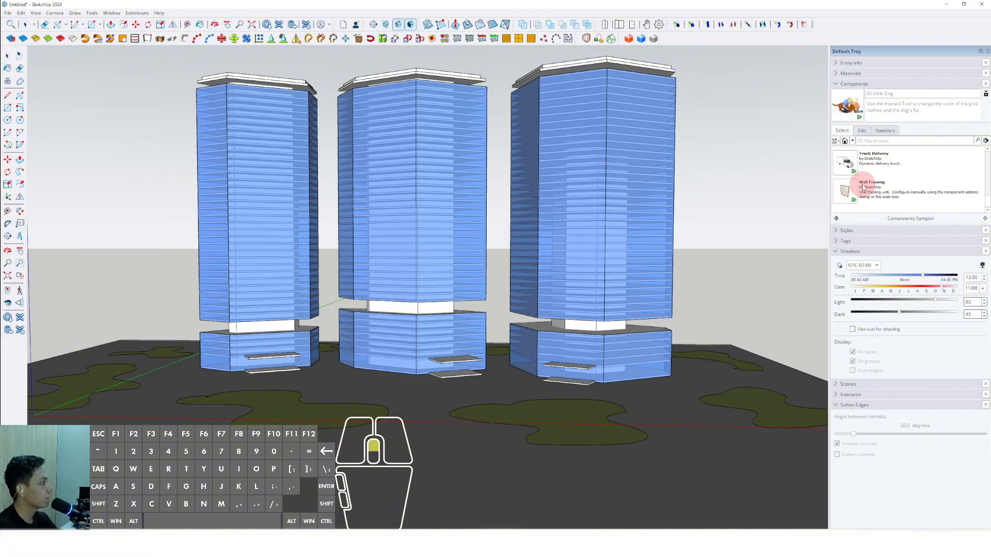
{"action": "scroll", "coordinate": [453, 404], "scroll_direction": "up", "scroll_amount": 5}
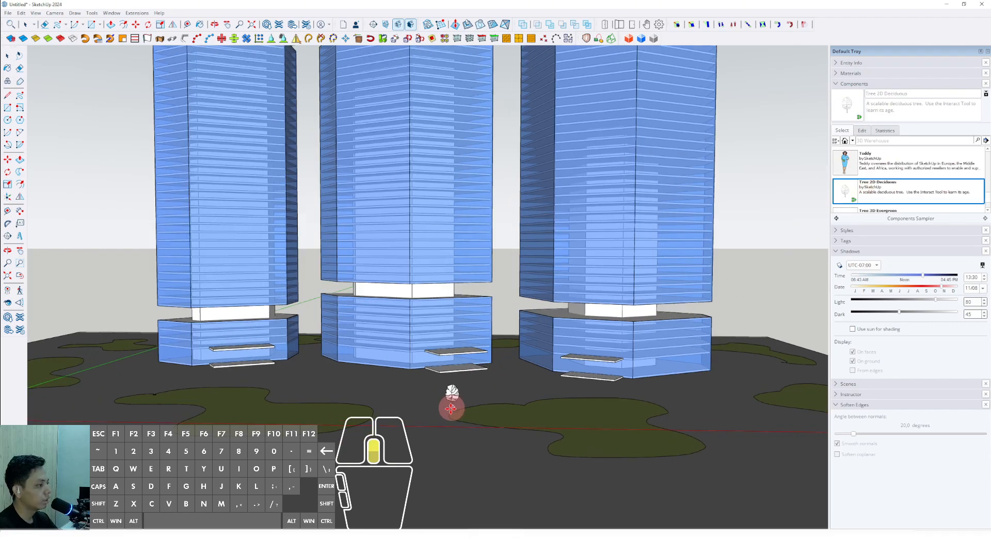
{"action": "left_click", "coordinate": [346, 379]}
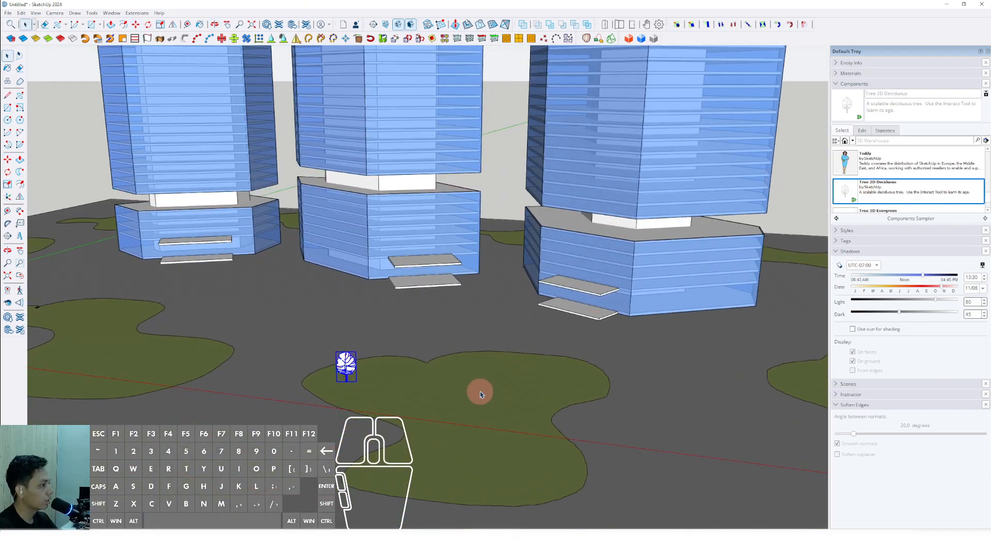
{"action": "scroll", "coordinate": [480, 393], "scroll_direction": "down", "scroll_amount": 5}
{"action": "scroll", "coordinate": [462, 387], "scroll_direction": "up", "scroll_amount": 5}
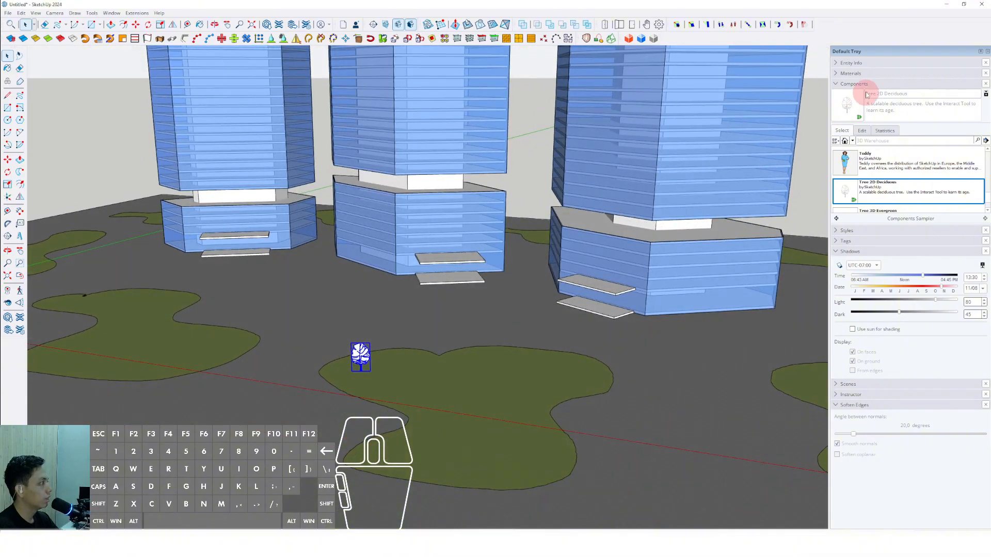
Step: Choose the Translucent Glass Dark Green material from the Glass and Mirrors collection
{"action": "left_click", "coordinate": [837, 84]}
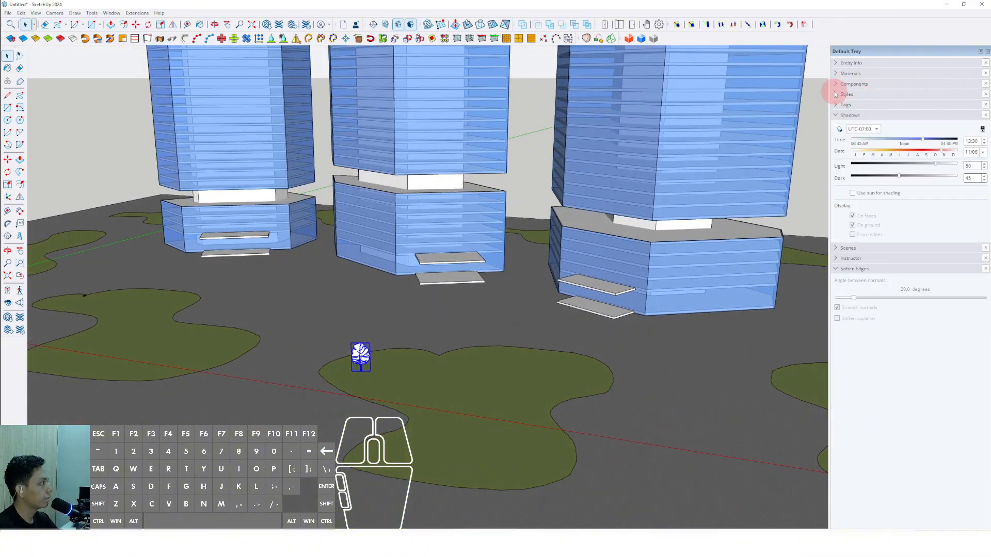
{"action": "left_click", "coordinate": [836, 74]}
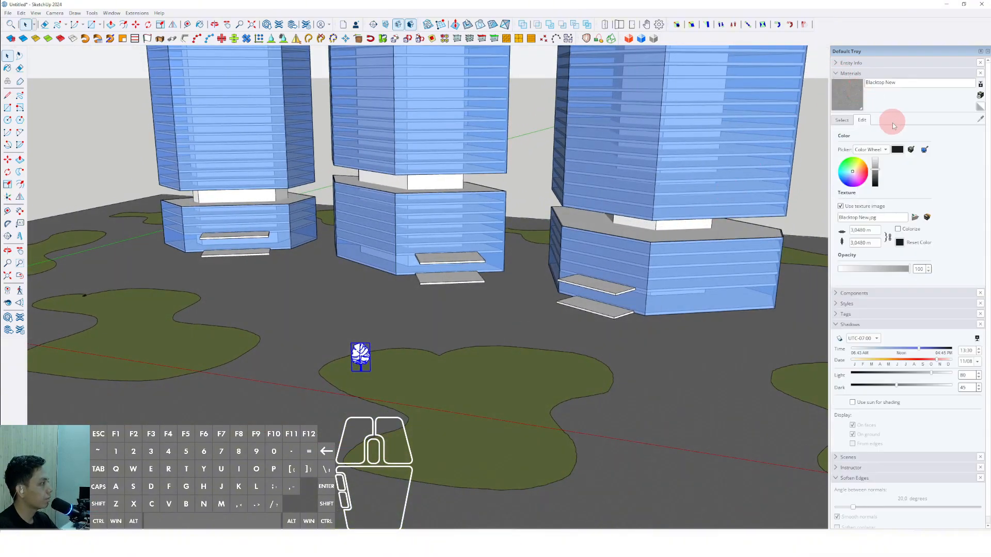
{"action": "left_click", "coordinate": [847, 123]}
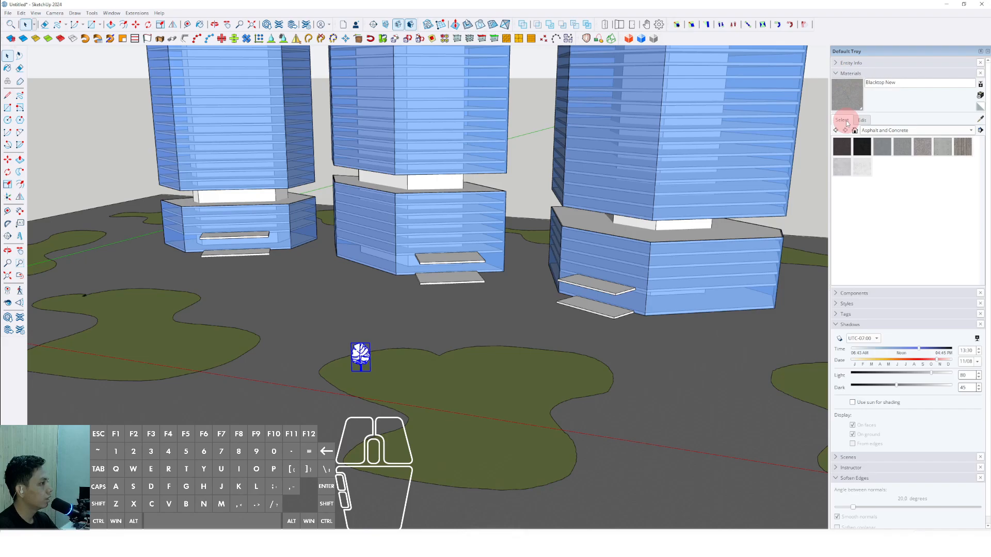
{"action": "left_click", "coordinate": [971, 130]}
{"action": "left_click", "coordinate": [900, 161]}
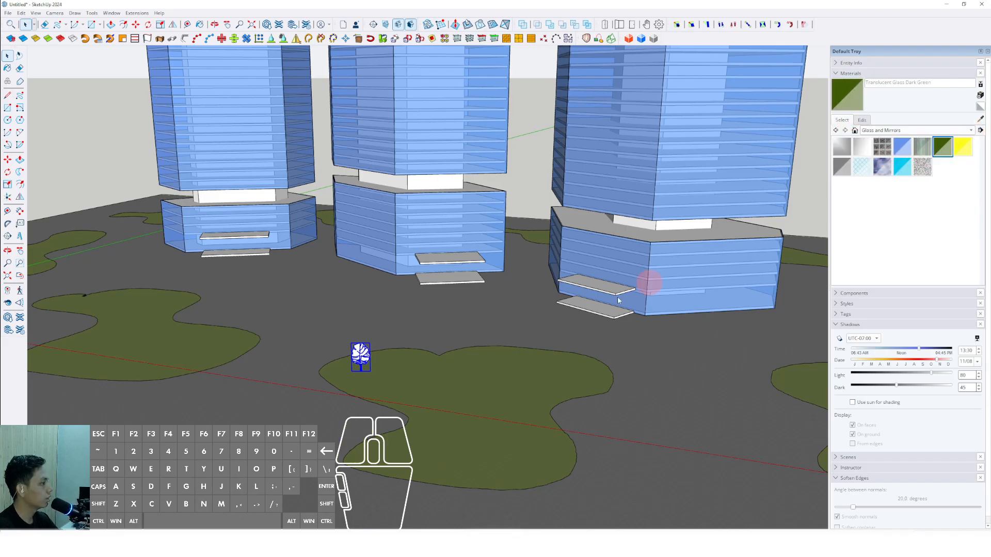
Step: Copy the tree five times with the Move tool to form a loose cluster of six on the middle front grass patch
{"action": "scroll", "coordinate": [362, 361], "scroll_direction": "up", "scroll_amount": 5}
{"action": "key", "text": "m"}
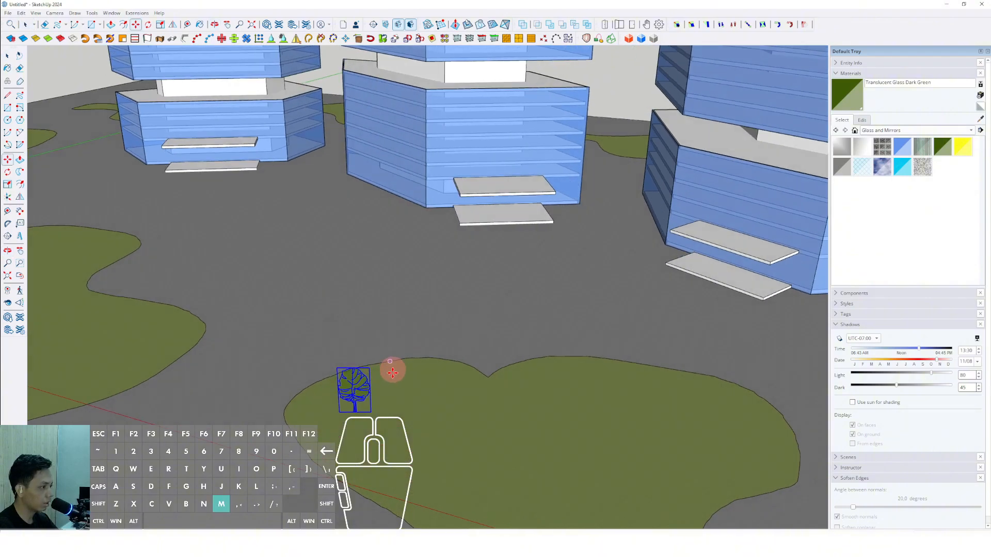
{"action": "scroll", "coordinate": [385, 431], "scroll_direction": "down", "scroll_amount": 2}
{"action": "middle_click_drag", "start_coordinate": [394, 433], "coordinate": [366, 346], "text": "shift"}
{"action": "key", "text": "ctrl"}
{"action": "left_click", "coordinate": [366, 372]}
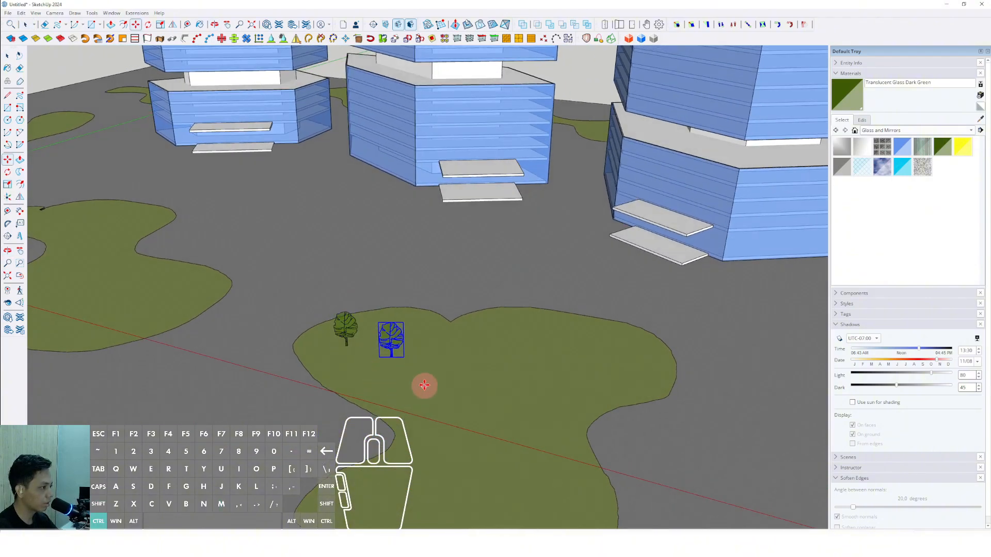
{"action": "left_click", "coordinate": [424, 385]}
{"action": "left_click", "coordinate": [413, 428]}
{"action": "key", "text": "ctrl"}
{"action": "left_click", "coordinate": [429, 395]}
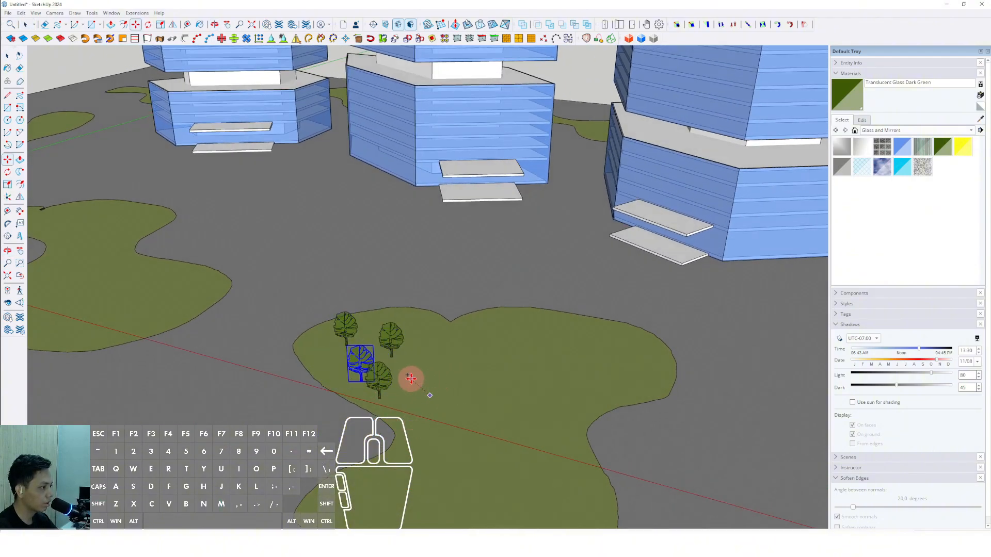
{"action": "left_click", "coordinate": [411, 385]}
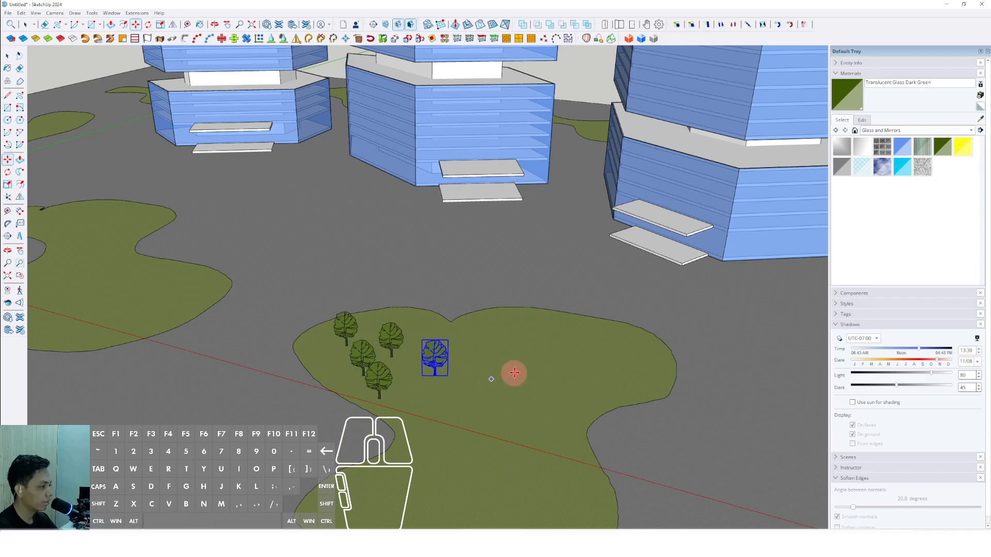
{"action": "key", "text": "ctrl"}
{"action": "middle_click_drag", "start_coordinate": [515, 373], "coordinate": [436, 444]}
{"action": "left_click", "coordinate": [432, 401]}
Step: Select the six clustered trees and combine them into one group
{"action": "key", "text": "space"}
{"action": "scroll", "coordinate": [432, 401], "scroll_direction": "down", "scroll_amount": 3}
{"action": "left_click_drag", "start_coordinate": [263, 363], "coordinate": [471, 482]}
{"action": "middle_click_drag", "start_coordinate": [472, 483], "coordinate": [438, 427]}
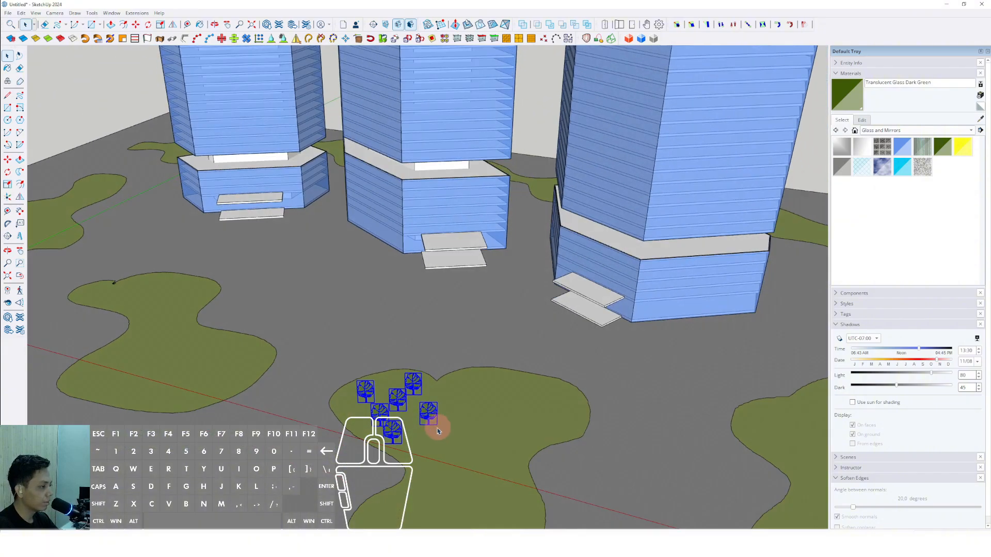
{"action": "scroll", "coordinate": [431, 413], "scroll_direction": "up", "scroll_amount": 2}
{"action": "right_click", "coordinate": [430, 409]}
{"action": "left_click", "coordinate": [459, 336]}
{"action": "middle_click_drag", "start_coordinate": [445, 349], "coordinate": [410, 316]}
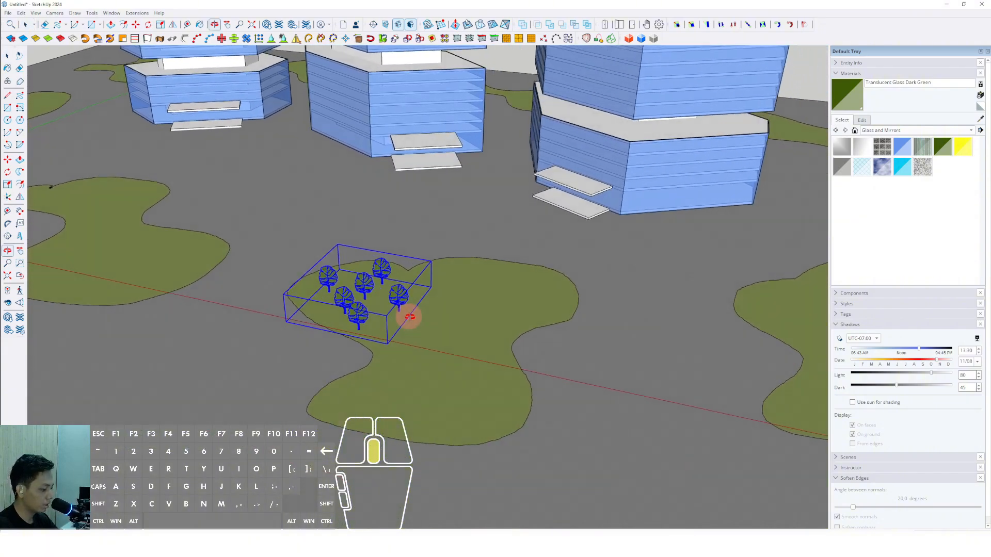
Step: Copy the tree group across the remaining lobes of the middle front grass patch
{"action": "scroll", "coordinate": [426, 370], "scroll_direction": "up", "scroll_amount": 2}
{"action": "left_click", "coordinate": [453, 369]}
{"action": "left_click", "coordinate": [573, 326]}
{"action": "left_click", "coordinate": [500, 374]}
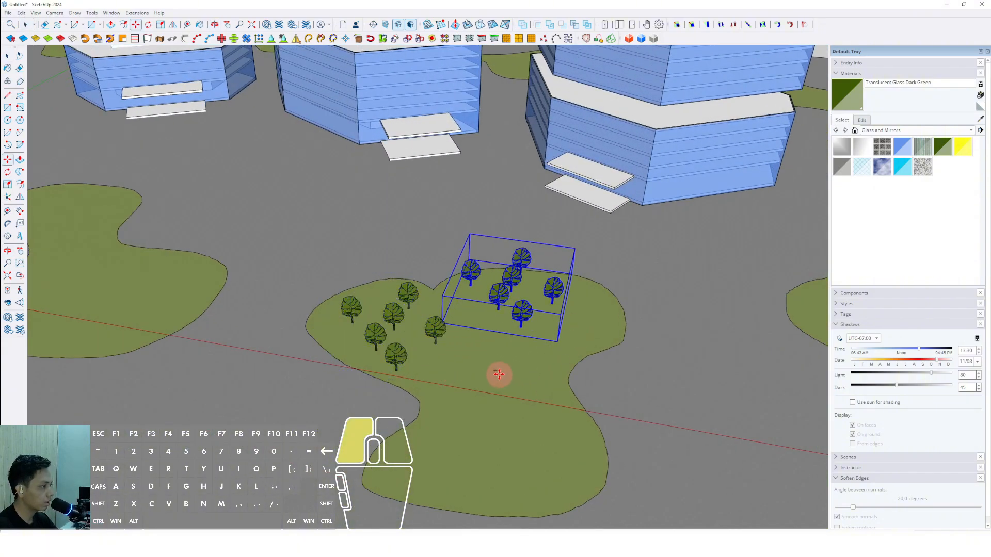
{"action": "middle_click_drag", "start_coordinate": [500, 373], "coordinate": [499, 331]}
{"action": "scroll", "coordinate": [498, 335], "scroll_direction": "down", "scroll_amount": 2}
{"action": "key", "text": "ctrl"}
{"action": "scroll", "coordinate": [452, 441], "scroll_direction": "down", "scroll_amount": 2}
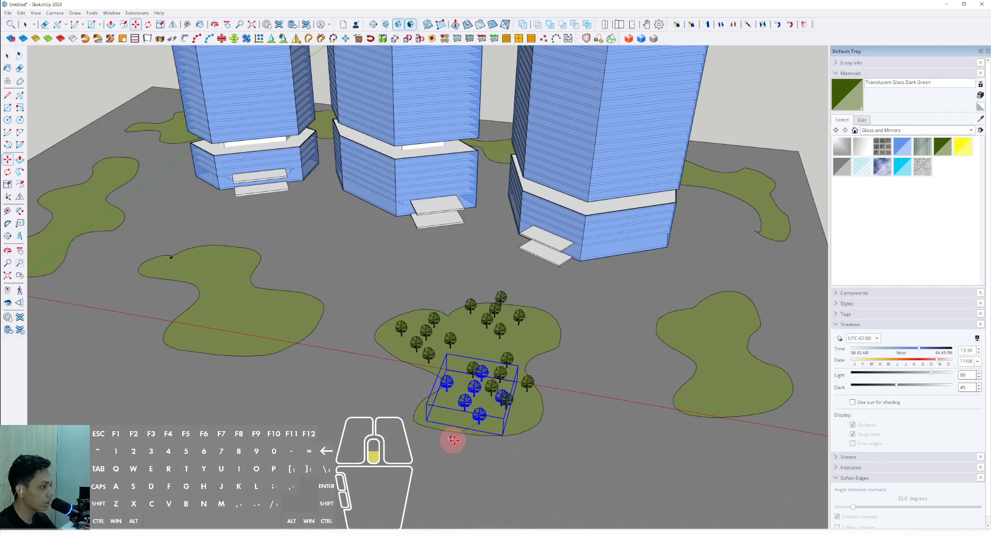
Step: Place copies of the tree group on both halves of the right front grass patch
{"action": "middle_click_drag", "start_coordinate": [451, 440], "coordinate": [376, 439]}
{"action": "left_click", "coordinate": [513, 402]}
{"action": "middle_click_drag", "start_coordinate": [513, 403], "coordinate": [439, 413]}
{"action": "scroll", "coordinate": [517, 406], "scroll_direction": "up", "scroll_amount": 2}
{"action": "key", "text": "ctrl"}
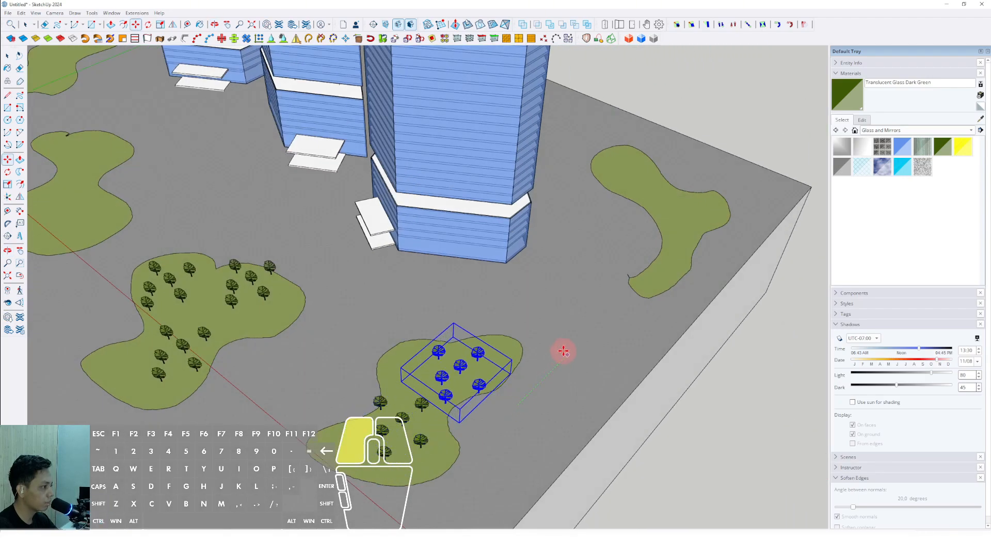
Step: Copy the tree group onto the grass patch beside the right tower and the patches behind the towers
{"action": "middle_click_drag", "start_coordinate": [525, 402], "coordinate": [365, 422]}
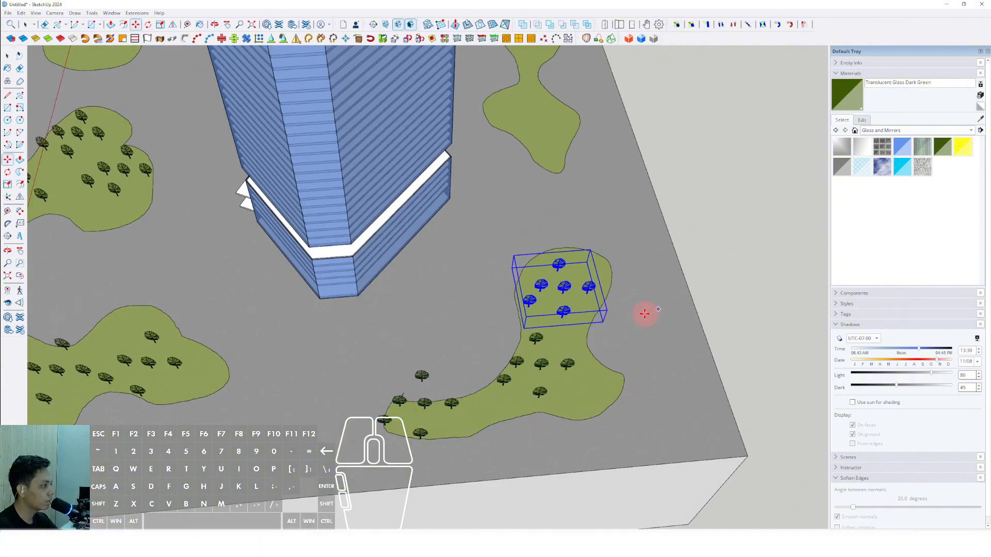
{"action": "middle_click_drag", "start_coordinate": [643, 312], "coordinate": [354, 404]}
{"action": "middle_click_drag", "start_coordinate": [598, 324], "coordinate": [446, 341]}
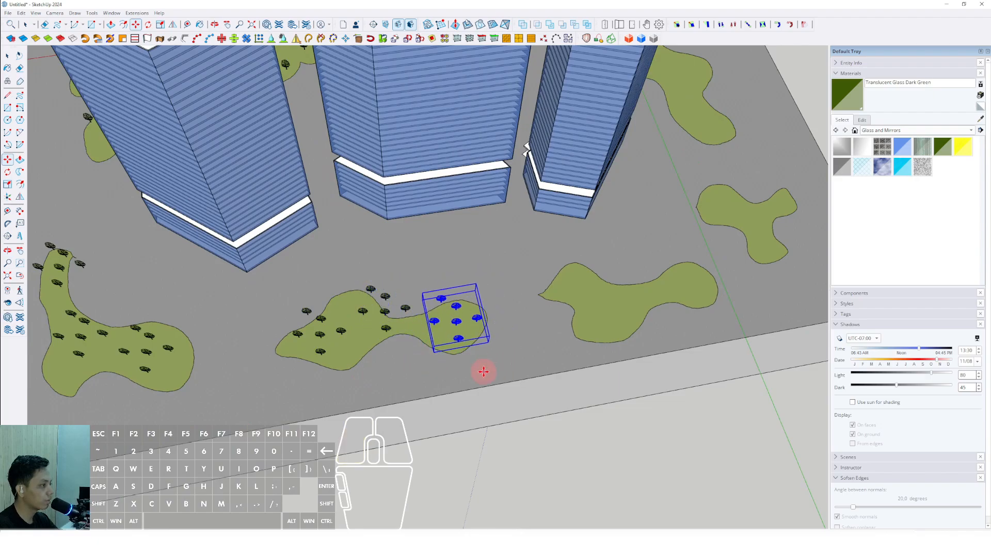
{"action": "middle_click_drag", "start_coordinate": [657, 311], "coordinate": [469, 301]}
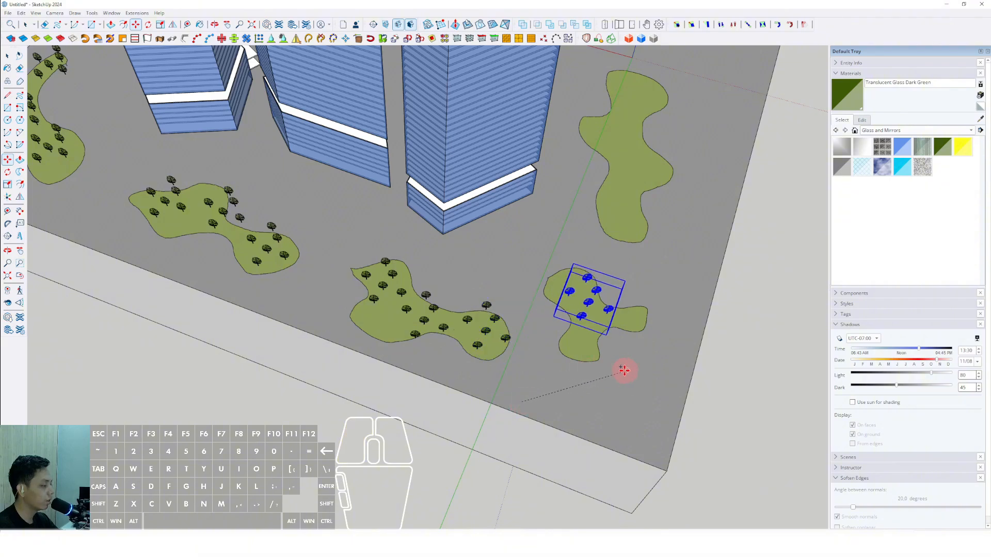
Step: Fill the grass patches along the left side of the site and the left front patch with copies of the tree group
{"action": "middle_click_drag", "start_coordinate": [624, 378], "coordinate": [515, 428]}
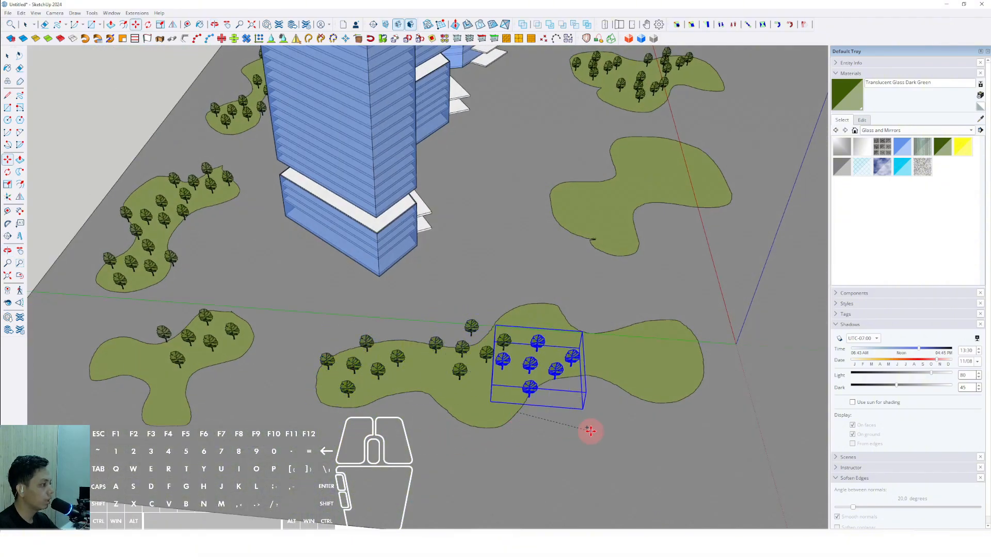
{"action": "middle_click_drag", "start_coordinate": [700, 412], "coordinate": [498, 440]}
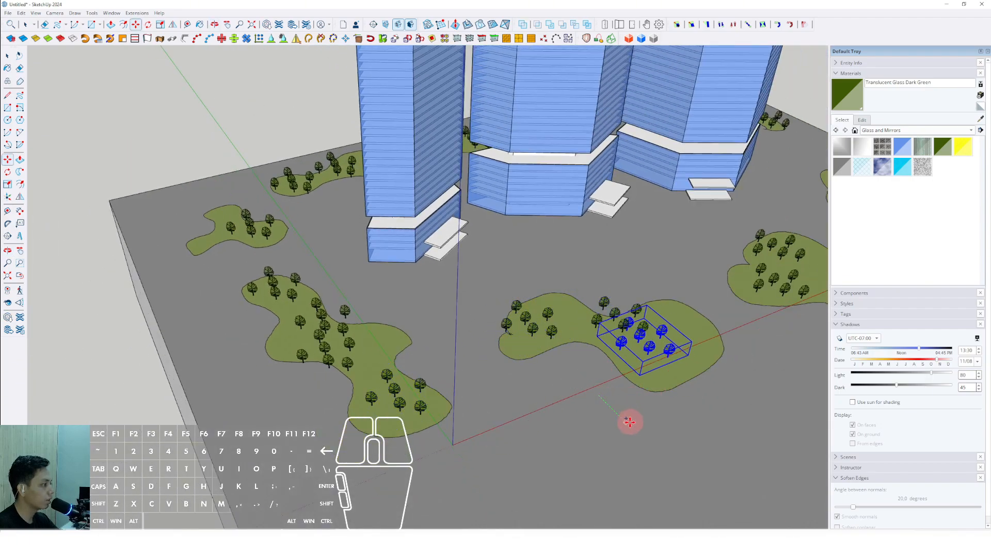
{"action": "left_click", "coordinate": [729, 355]}
Step: Examine the three towers, their entrance canopies and the surrounding trees from near ground level
{"action": "scroll", "coordinate": [730, 354], "scroll_direction": "down", "scroll_amount": 5}
{"action": "middle_click_drag", "start_coordinate": [730, 354], "coordinate": [522, 192], "text": "shift"}
{"action": "scroll", "coordinate": [522, 192], "scroll_direction": "up", "scroll_amount": 6}
{"action": "key", "text": "space"}
{"action": "middle_click_drag", "start_coordinate": [522, 391], "coordinate": [420, 175]}
{"action": "scroll", "coordinate": [467, 343], "scroll_direction": "down", "scroll_amount": 3}
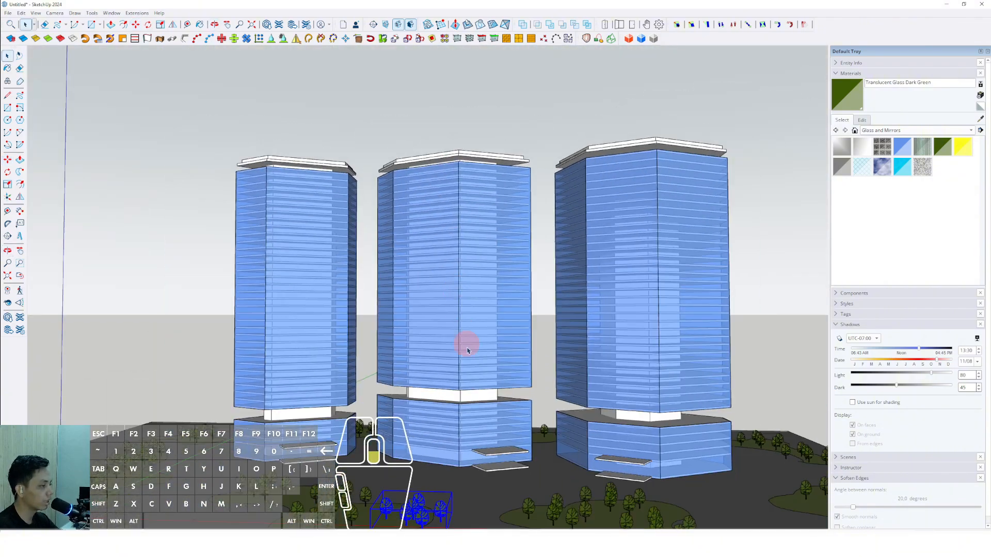
{"action": "middle_click_drag", "start_coordinate": [466, 343], "coordinate": [473, 254], "text": "shift"}
{"action": "scroll", "coordinate": [505, 380], "scroll_direction": "up", "scroll_amount": 2}
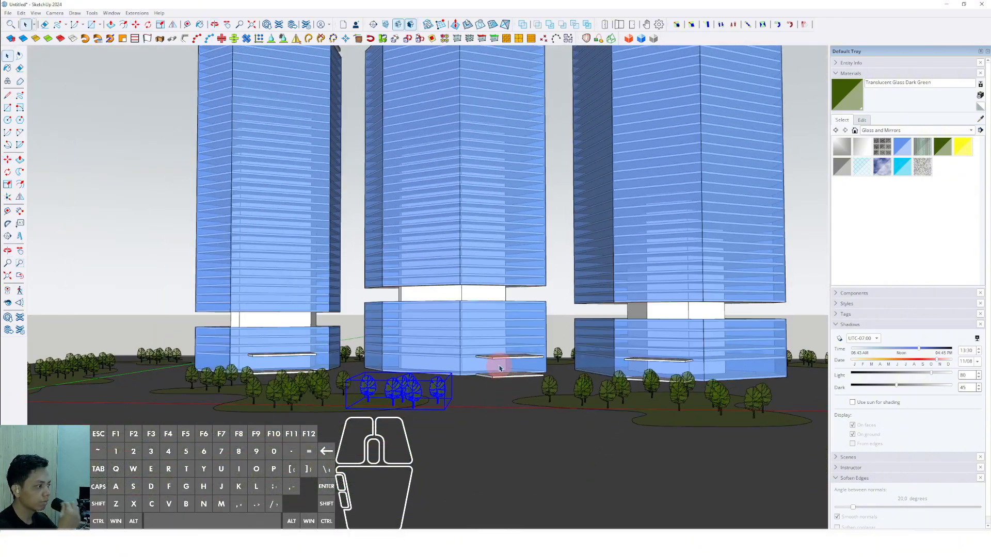
{"action": "scroll", "coordinate": [500, 368], "scroll_direction": "up", "scroll_amount": 6}
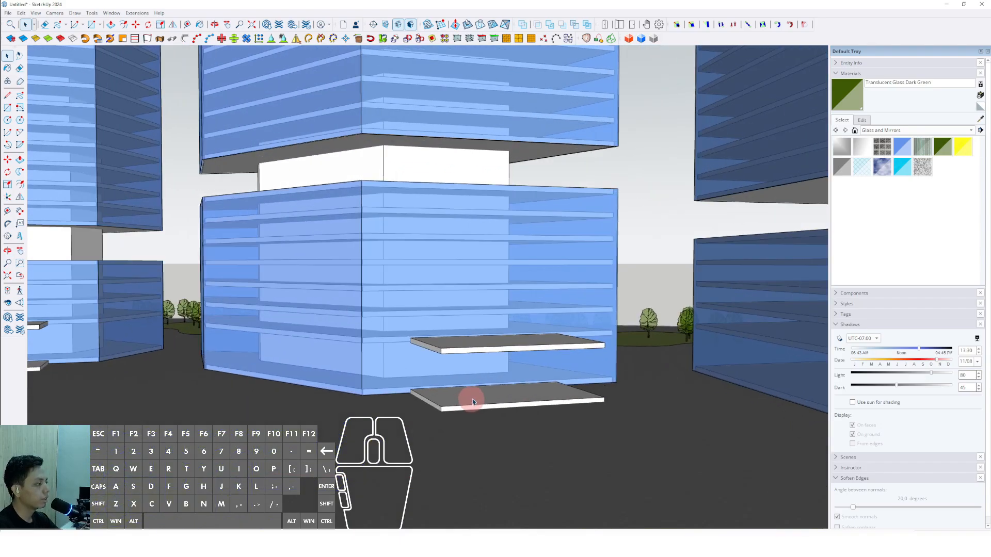
{"action": "scroll", "coordinate": [472, 401], "scroll_direction": "down", "scroll_amount": 6}
{"action": "middle_click_drag", "start_coordinate": [491, 377], "coordinate": [382, 364]}
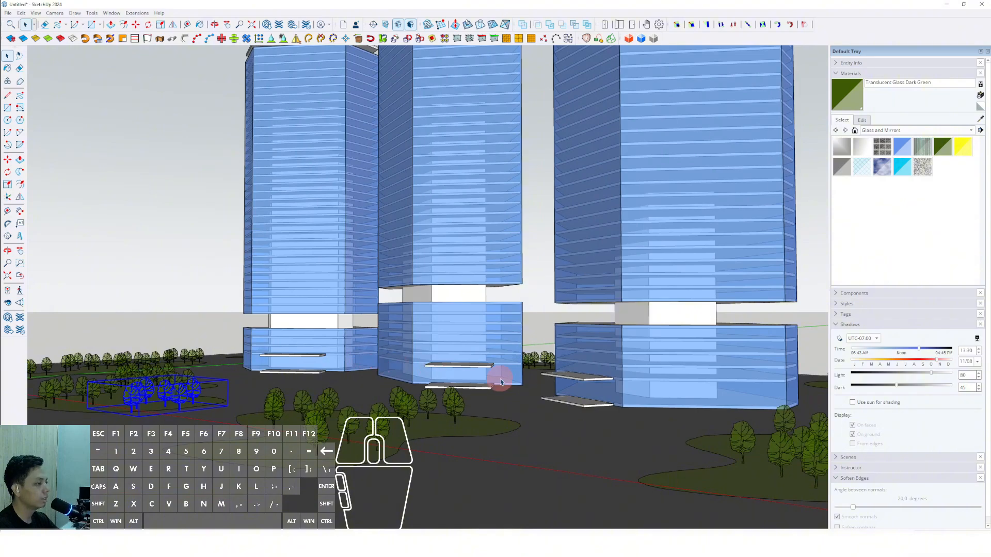
{"action": "scroll", "coordinate": [467, 393], "scroll_direction": "down", "scroll_amount": 4}
{"action": "scroll", "coordinate": [454, 387], "scroll_direction": "up", "scroll_amount": 3}
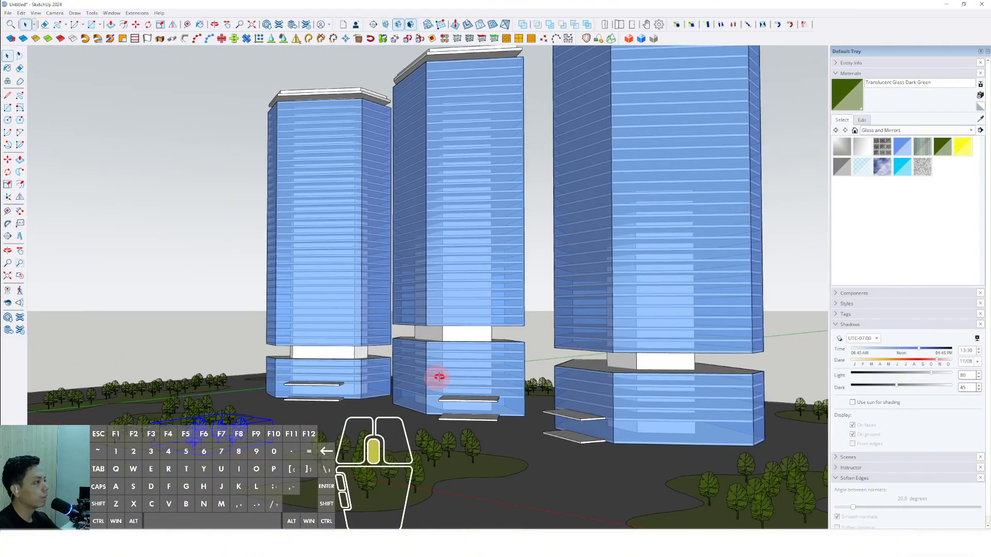
{"action": "middle_click_drag", "start_coordinate": [438, 378], "coordinate": [396, 341]}
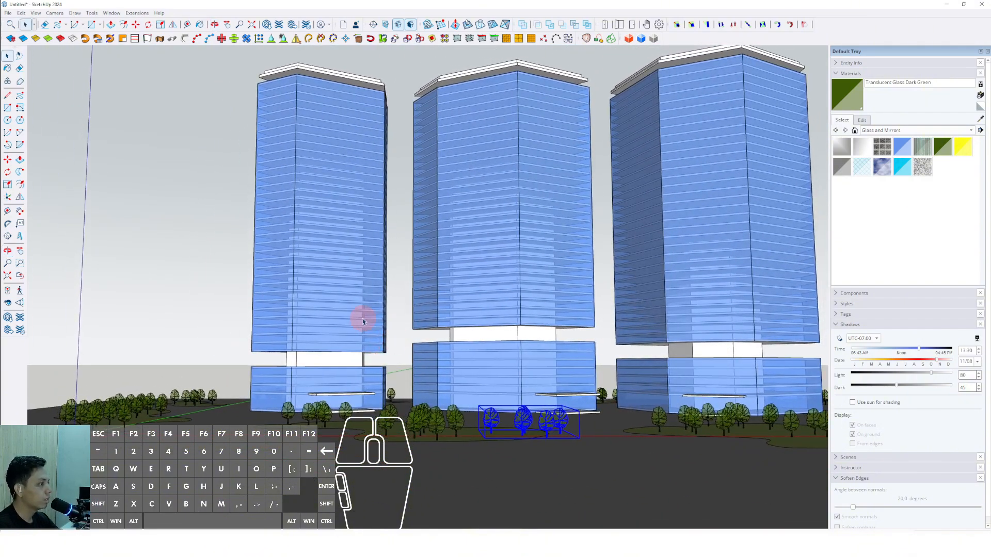
Step: Draw an inverted triangle on the left tower's narrow front facade, from its lower corner up to both ends of the top edge
{"action": "middle_click_drag", "start_coordinate": [334, 319], "coordinate": [371, 372]}
{"action": "scroll", "coordinate": [305, 298], "scroll_direction": "up", "scroll_amount": 2}
{"action": "key", "text": "l"}
{"action": "scroll", "coordinate": [359, 417], "scroll_direction": "up", "scroll_amount": 2}
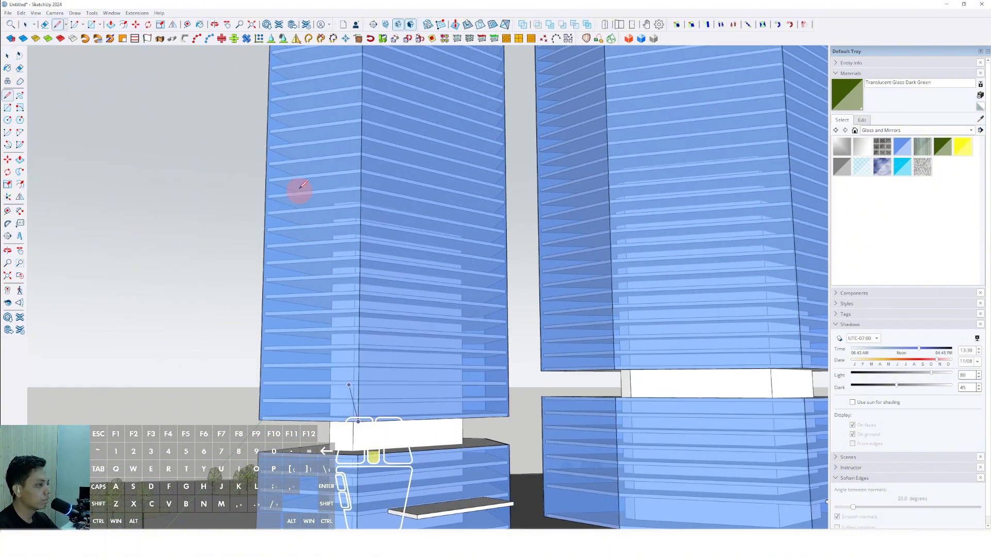
{"action": "scroll", "coordinate": [349, 283], "scroll_direction": "down", "scroll_amount": 5}
{"action": "scroll", "coordinate": [329, 127], "scroll_direction": "up", "scroll_amount": 4}
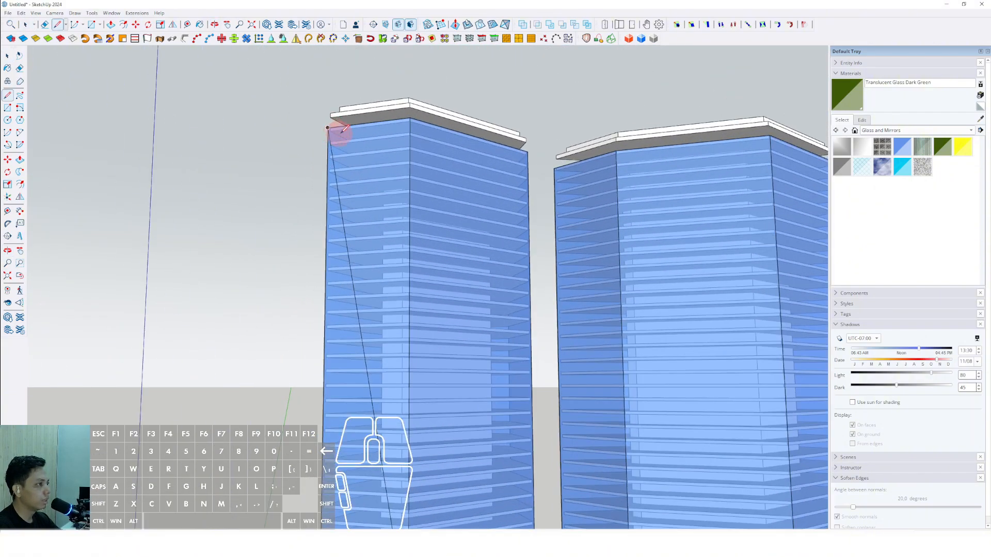
{"action": "scroll", "coordinate": [393, 215], "scroll_direction": "down", "scroll_amount": 5}
{"action": "scroll", "coordinate": [403, 341], "scroll_direction": "up", "scroll_amount": 5}
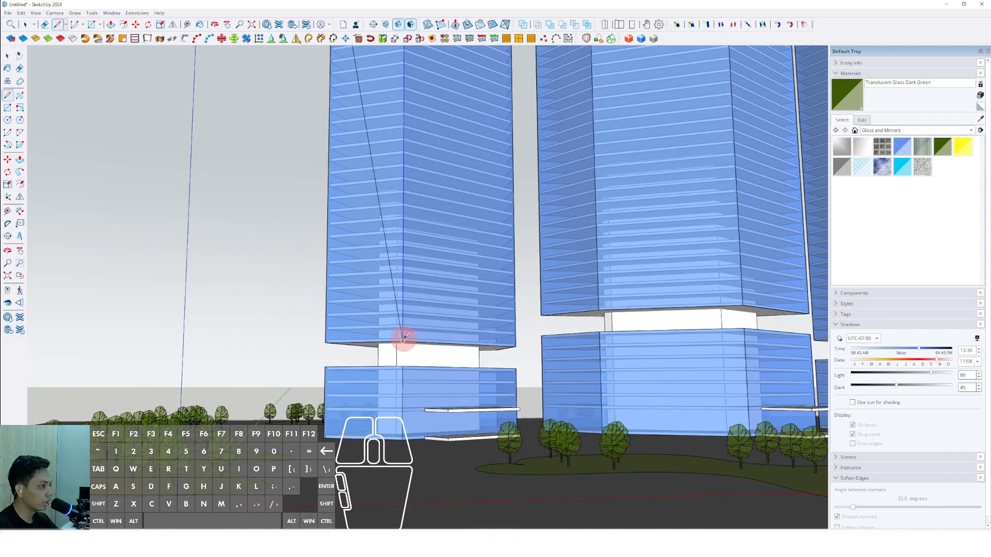
{"action": "scroll", "coordinate": [403, 341], "scroll_direction": "down", "scroll_amount": 2}
{"action": "middle_click_drag", "start_coordinate": [403, 341], "coordinate": [334, 286]}
{"action": "scroll", "coordinate": [367, 215], "scroll_direction": "up", "scroll_amount": 3}
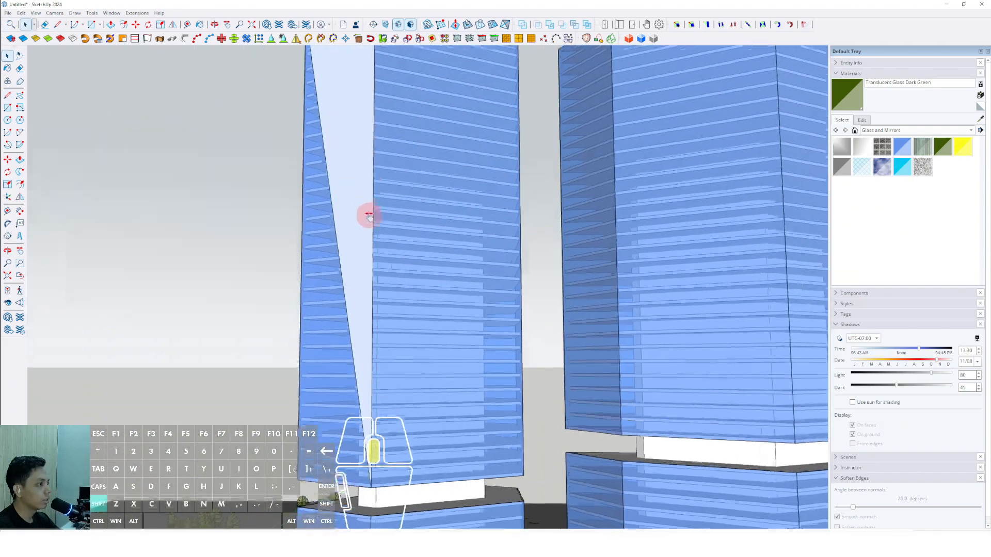
Step: Give the triangular face a slight thickness and group it as a separate facade panel
{"action": "middle_click_drag", "start_coordinate": [367, 215], "coordinate": [350, 179]}
{"action": "key", "text": "space"}
{"action": "left_click", "coordinate": [349, 178]}
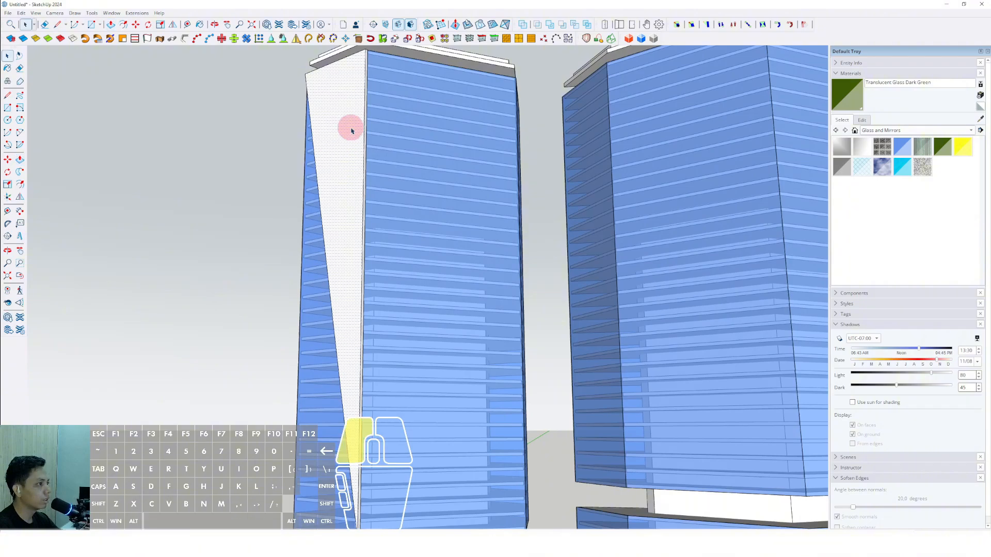
{"action": "key", "text": "ctrl+g"}
Step: Draw a second inverted triangle on the left tower's adjacent facade, from the shared lower corner to a point along the top edge
{"action": "middle_click_drag", "start_coordinate": [380, 202], "coordinate": [294, 237]}
{"action": "scroll", "coordinate": [327, 435], "scroll_direction": "up", "scroll_amount": 5}
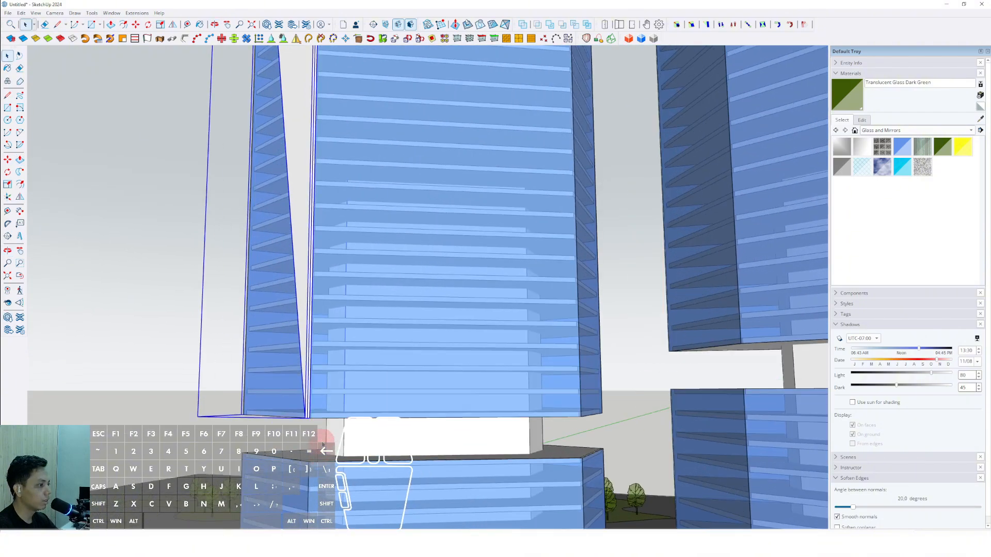
{"action": "key", "text": "l"}
{"action": "left_click", "coordinate": [295, 397]}
{"action": "scroll", "coordinate": [336, 278], "scroll_direction": "down", "scroll_amount": 8}
{"action": "middle_click_drag", "start_coordinate": [325, 286], "coordinate": [351, 413], "text": "shift"}
{"action": "middle_click_drag", "start_coordinate": [381, 261], "coordinate": [382, 444], "text": "shift"}
{"action": "middle_click_drag", "start_coordinate": [356, 111], "coordinate": [330, 207], "text": "shift"}
{"action": "scroll", "coordinate": [325, 199], "scroll_direction": "up", "scroll_amount": 6}
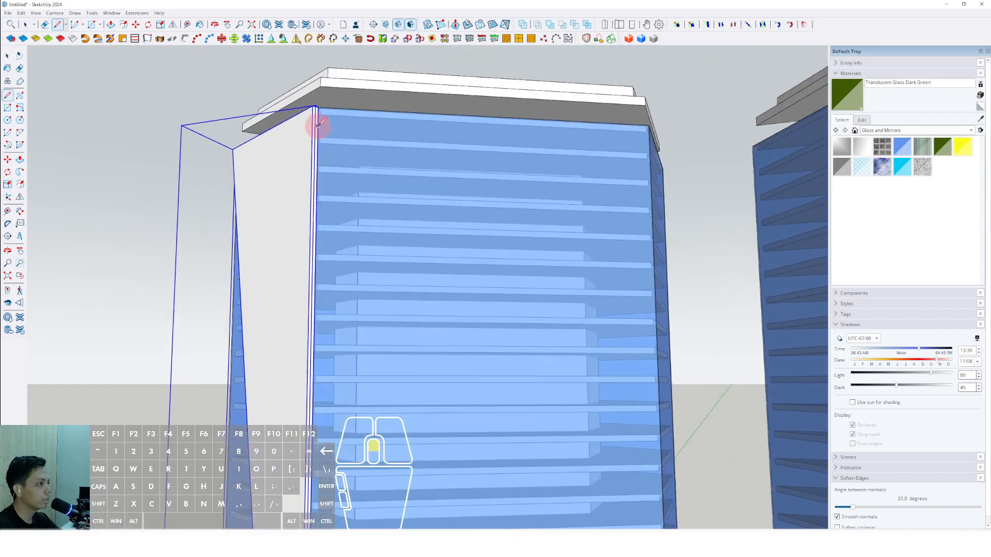
{"action": "left_click", "coordinate": [320, 107]}
{"action": "scroll", "coordinate": [320, 107], "scroll_direction": "down", "scroll_amount": 2}
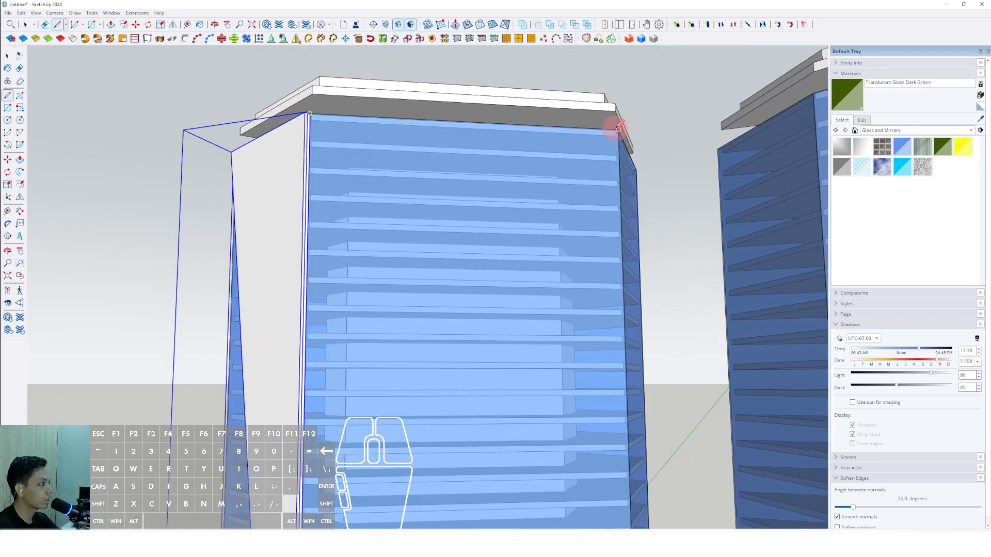
{"action": "left_click", "coordinate": [540, 126]}
{"action": "scroll", "coordinate": [440, 292], "scroll_direction": "down", "scroll_amount": 4}
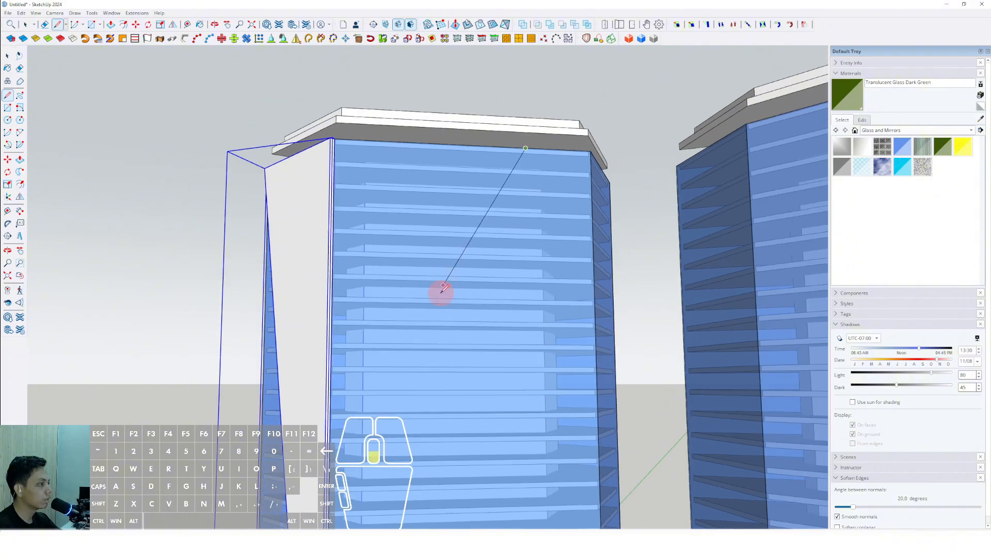
{"action": "middle_click_drag", "start_coordinate": [421, 395], "coordinate": [403, 155], "text": "shift"}
{"action": "scroll", "coordinate": [372, 340], "scroll_direction": "up", "scroll_amount": 7}
{"action": "left_click", "coordinate": [350, 358]}
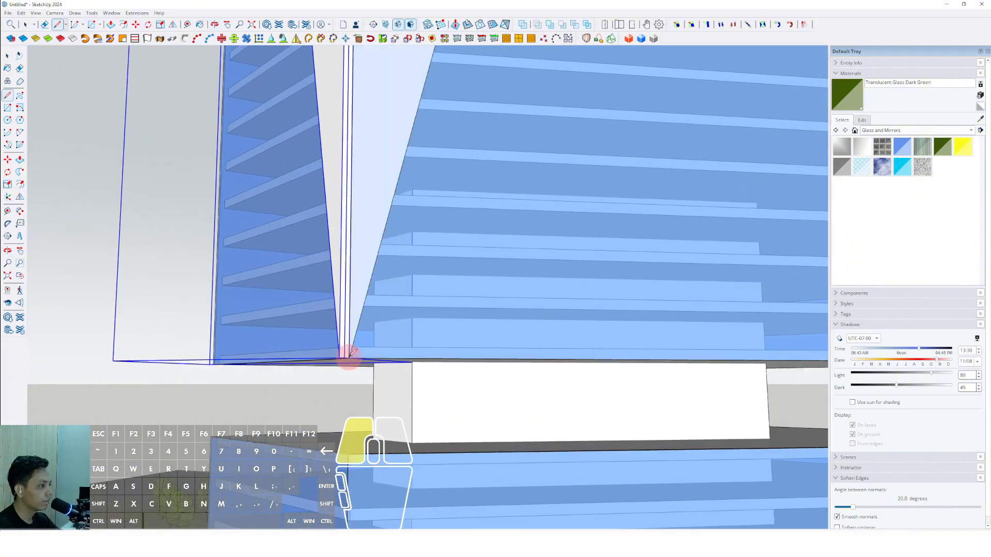
Step: Push/Pull the second triangle slightly outward into a thin panel and make it a group
{"action": "scroll", "coordinate": [391, 304], "scroll_direction": "down", "scroll_amount": 4}
{"action": "middle_click_drag", "start_coordinate": [407, 206], "coordinate": [325, 387]}
{"action": "scroll", "coordinate": [436, 335], "scroll_direction": "down", "scroll_amount": 2}
{"action": "middle_click_drag", "start_coordinate": [425, 341], "coordinate": [424, 194]}
{"action": "key", "text": "v"}
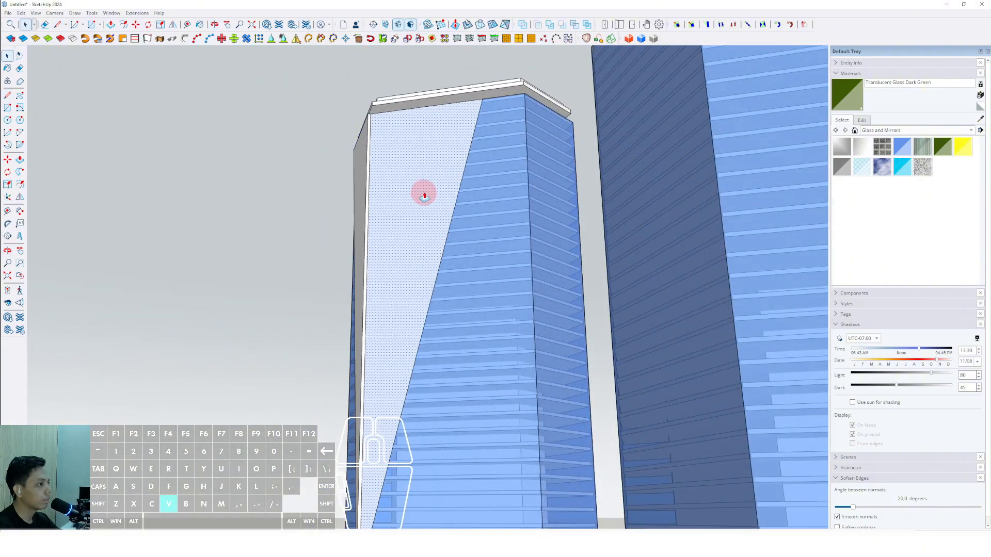
{"action": "left_click", "coordinate": [428, 178]}
{"action": "key", "text": "space"}
{"action": "triple_click", "coordinate": [458, 136]}
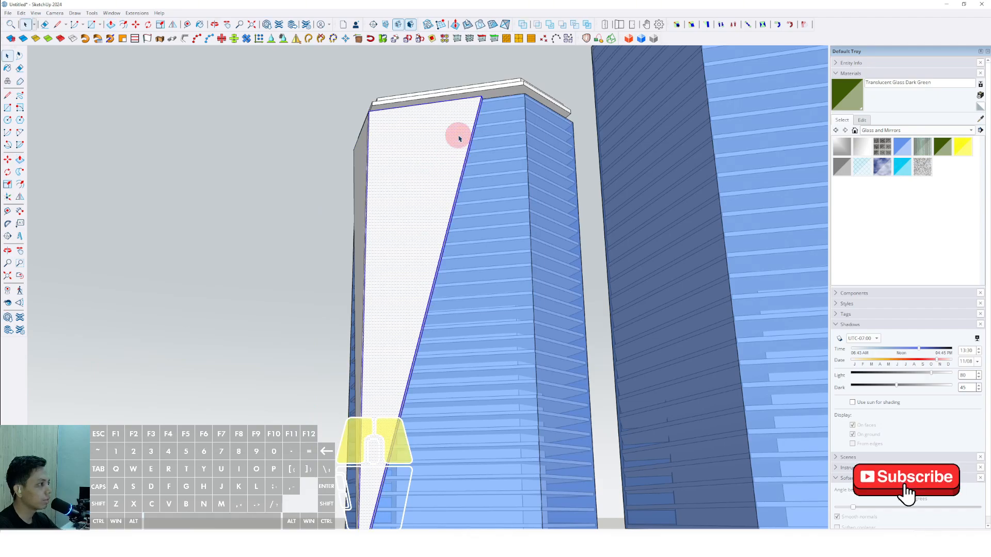
{"action": "right_click", "coordinate": [458, 136]}
{"action": "left_click", "coordinate": [481, 208]}
Step: Draw an upright triangle on the left tower's wide facade, from a point along the lower edge to partway up the far vertical edge
{"action": "scroll", "coordinate": [396, 254], "scroll_direction": "down", "scroll_amount": 3}
{"action": "scroll", "coordinate": [397, 255], "scroll_direction": "down", "scroll_amount": 4}
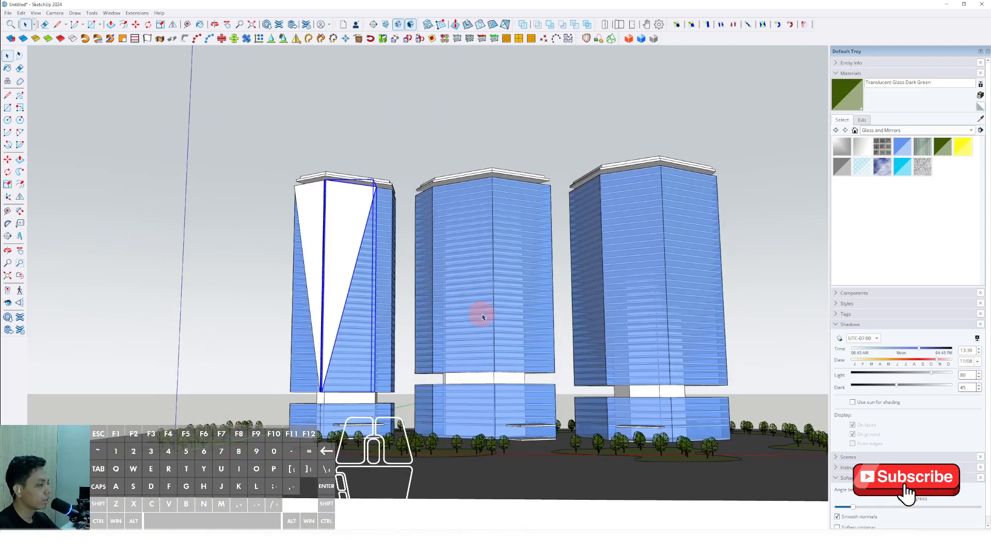
{"action": "scroll", "coordinate": [382, 361], "scroll_direction": "up", "scroll_amount": 6}
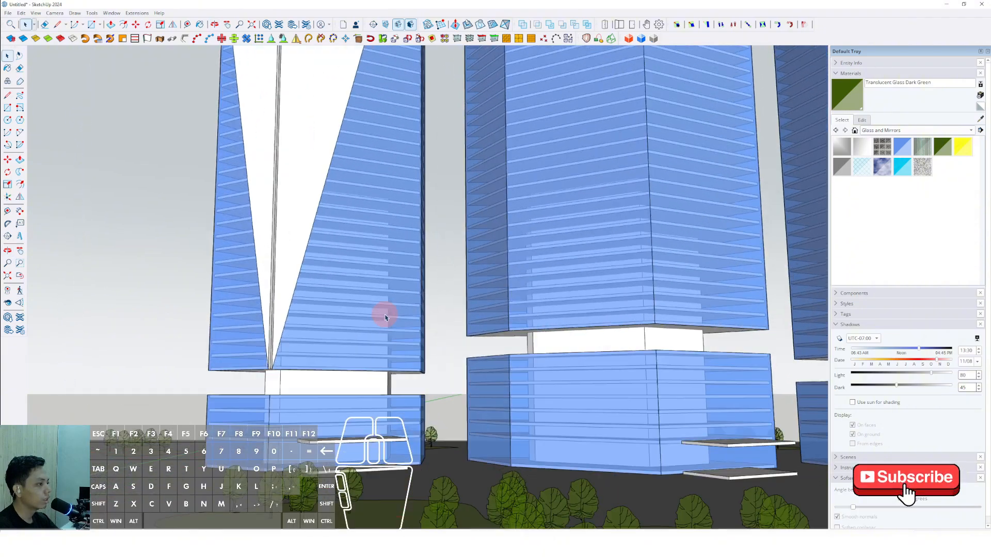
{"action": "mouse_move", "coordinate": [370, 341]}
{"action": "middle_mouse_down", "text": "shift"}
{"action": "mouse_move", "coordinate": [362, 370]}
{"action": "mouse_move", "coordinate": [356, 347]}
{"action": "middle_mouse_up", "text": "shift"}
{"action": "scroll", "coordinate": [362, 369], "scroll_direction": "up", "scroll_amount": 3}
{"action": "key", "text": "l"}
{"action": "left_click", "coordinate": [339, 413]}
{"action": "scroll", "coordinate": [360, 339], "scroll_direction": "down", "scroll_amount": 2}
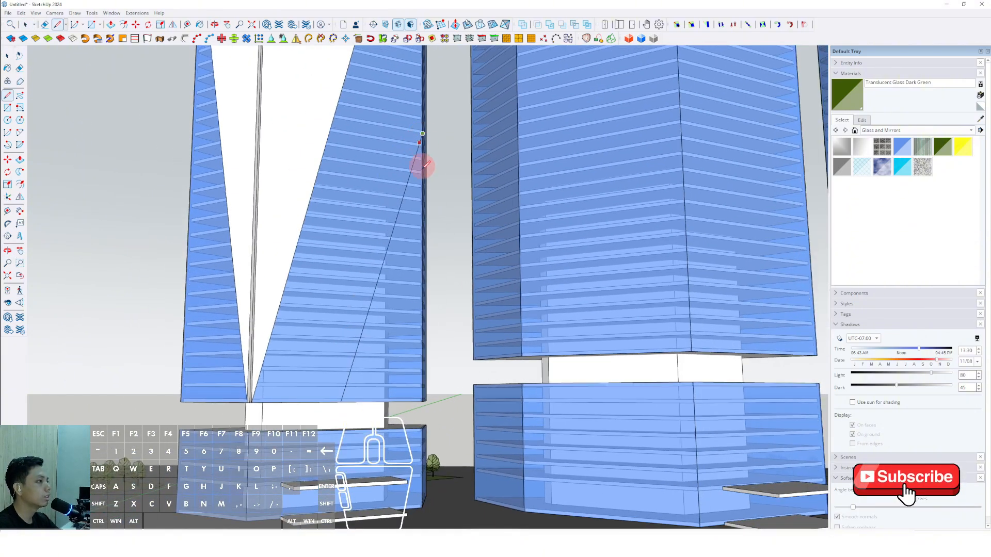
{"action": "scroll", "coordinate": [420, 396], "scroll_direction": "up", "scroll_amount": 1}
{"action": "left_click", "coordinate": [428, 401]}
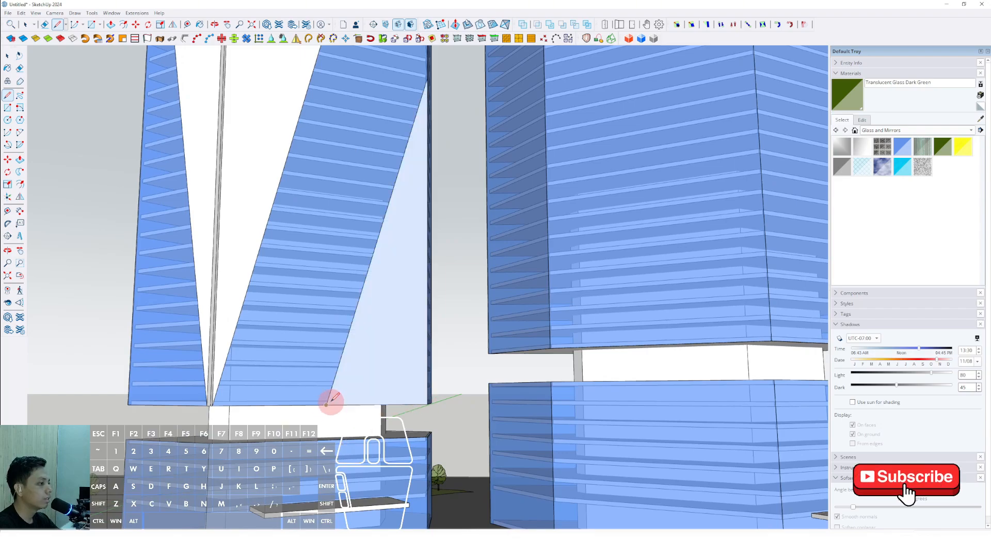
Step: Push/Pull the small lower triangle slightly outward into a thin panel and make it a group
{"action": "scroll", "coordinate": [331, 402], "scroll_direction": "down", "scroll_amount": 2}
{"action": "middle_click_drag", "start_coordinate": [346, 304], "coordinate": [395, 361]}
{"action": "scroll", "coordinate": [397, 356], "scroll_direction": "up", "scroll_amount": 2}
{"action": "key", "text": "space"}
{"action": "left_click", "coordinate": [398, 351]}
{"action": "left_click_drag", "start_coordinate": [396, 326], "coordinate": [399, 329]}
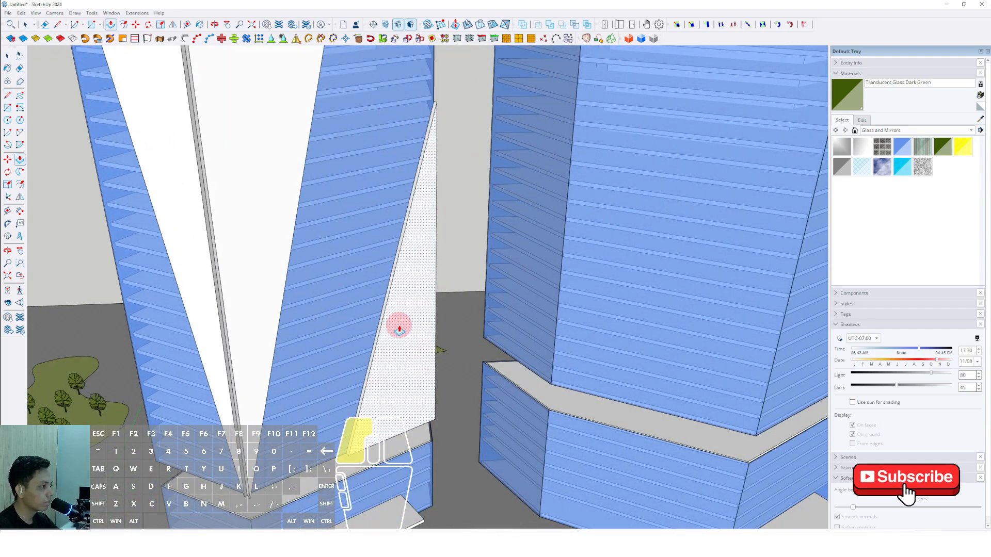
{"action": "left_click", "coordinate": [432, 355]}
Step: Draw a matching triangle on the left tower's next facade around the corner, from the small panel's apex down to the lower edge
{"action": "middle_click_drag", "start_coordinate": [433, 355], "coordinate": [347, 314]}
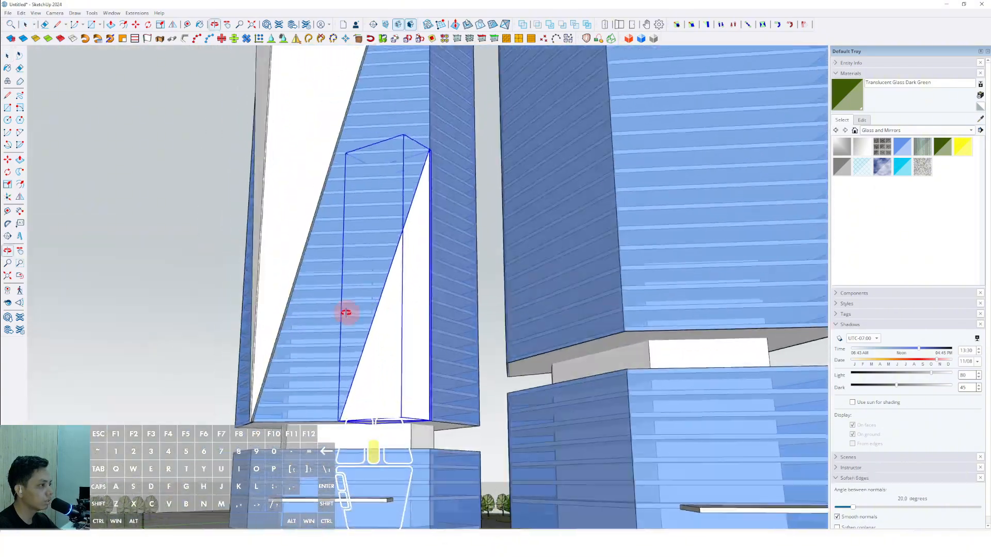
{"action": "scroll", "coordinate": [438, 406], "scroll_direction": "up", "scroll_amount": 4}
{"action": "scroll", "coordinate": [407, 394], "scroll_direction": "up", "scroll_amount": 2}
{"action": "key", "text": "l"}
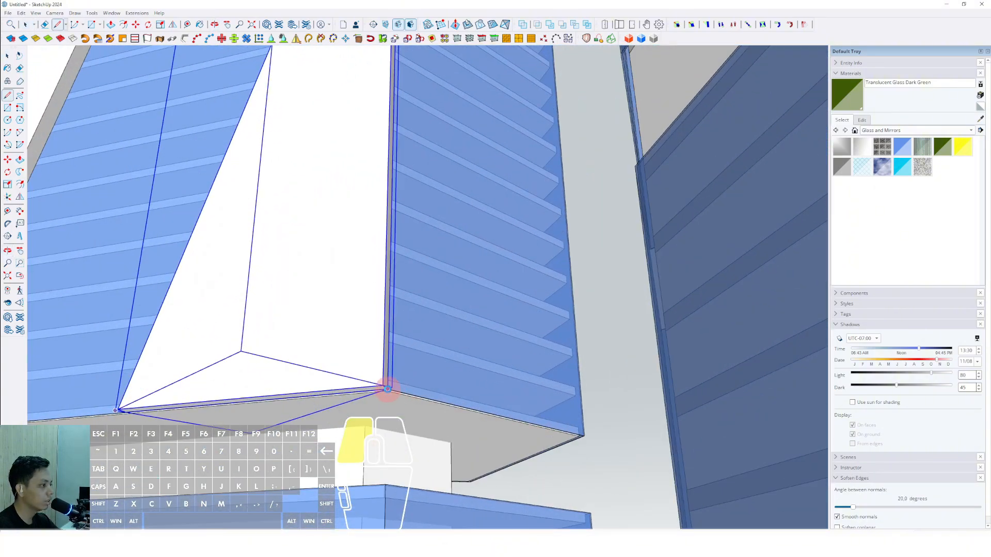
{"action": "left_click", "coordinate": [547, 425]}
{"action": "middle_click_drag", "start_coordinate": [547, 425], "coordinate": [408, 119]}
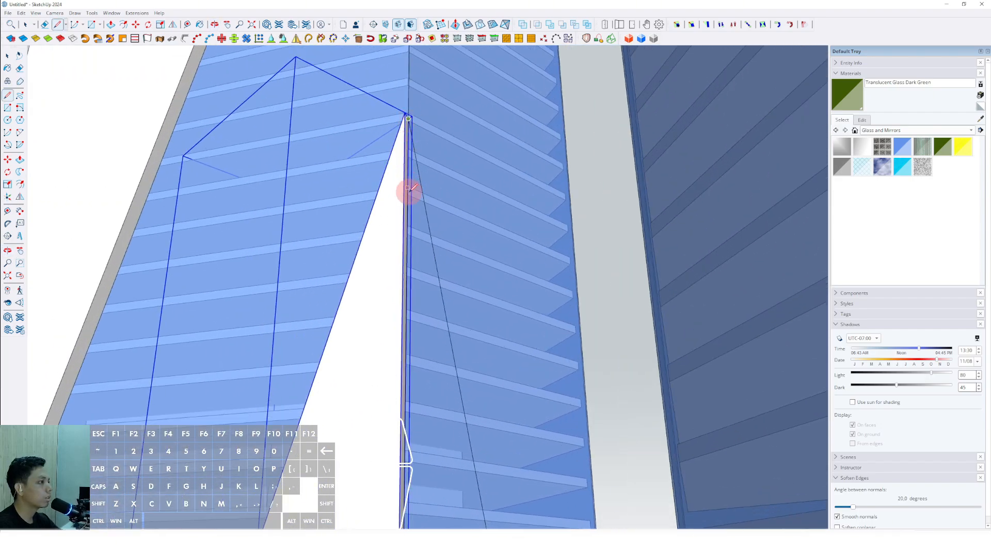
{"action": "mouse_move", "coordinate": [410, 190]}
{"action": "middle_mouse_down", "text": "shift"}
{"action": "mouse_move", "coordinate": [400, 400]}
{"action": "mouse_move", "coordinate": [420, 243]}
{"action": "mouse_move", "coordinate": [420, 365]}
{"action": "mouse_move", "coordinate": [421, 310]}
{"action": "middle_mouse_up", "text": "shift"}
{"action": "scroll", "coordinate": [420, 310], "scroll_direction": "up", "scroll_amount": 3}
{"action": "left_click", "coordinate": [420, 310]}
Step: Give the matching corner triangle a slight thickness and group it as a separate panel
{"action": "key", "text": "space"}
{"action": "scroll", "coordinate": [433, 300], "scroll_direction": "down", "scroll_amount": 2}
{"action": "left_click", "coordinate": [454, 281]}
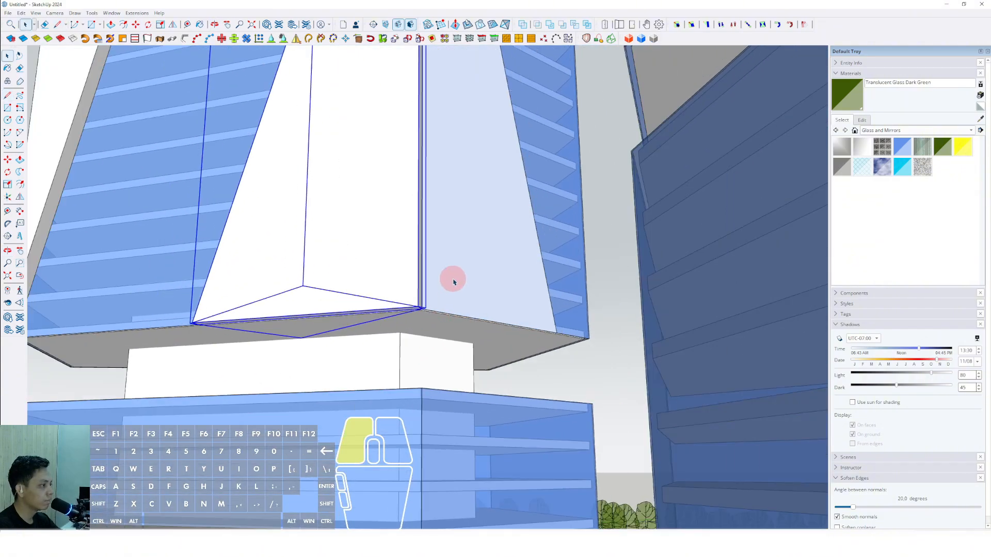
{"action": "mouse_move", "coordinate": [454, 282]}
{"action": "middle_mouse_down"}
{"action": "mouse_move", "coordinate": [465, 346]}
{"action": "mouse_move", "coordinate": [471, 293]}
{"action": "middle_mouse_up"}
{"action": "key", "text": "v"}
{"action": "key", "text": "space"}
{"action": "double_click", "coordinate": [458, 269]}
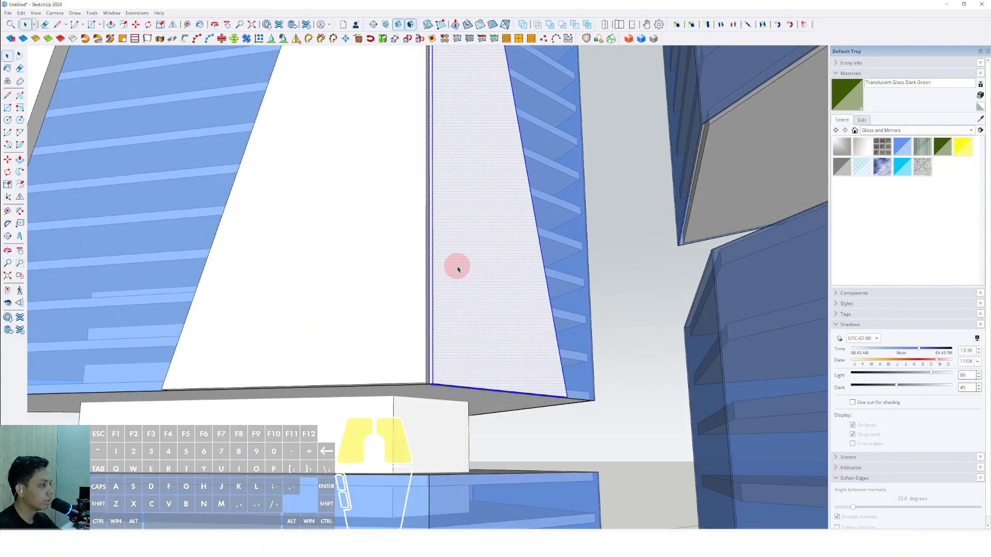
{"action": "left_click", "coordinate": [483, 340]}
Step: Draw a full-height upright triangle on the middle tower's front facade, with its apex at the top corner and its base along the lower edge
{"action": "scroll", "coordinate": [372, 345], "scroll_direction": "down", "scroll_amount": 10}
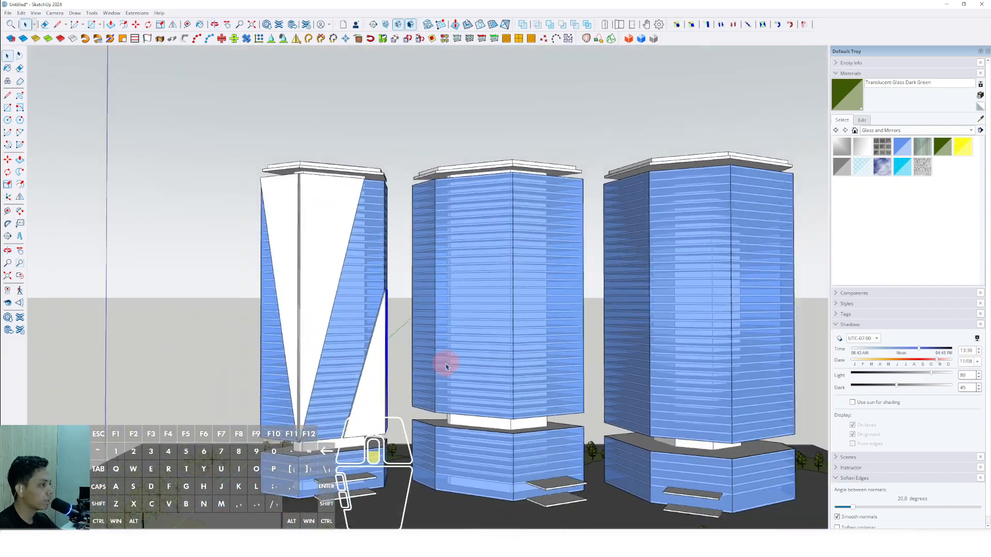
{"action": "scroll", "coordinate": [447, 366], "scroll_direction": "up", "scroll_amount": 3}
{"action": "middle_click_drag", "start_coordinate": [445, 368], "coordinate": [490, 386]}
{"action": "key", "text": "l"}
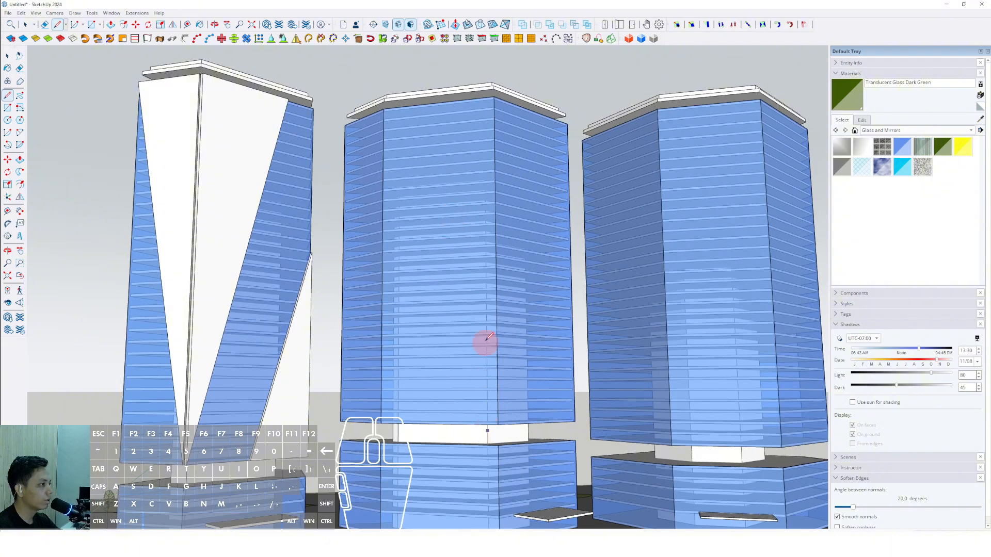
{"action": "scroll", "coordinate": [392, 395], "scroll_direction": "up", "scroll_amount": 2}
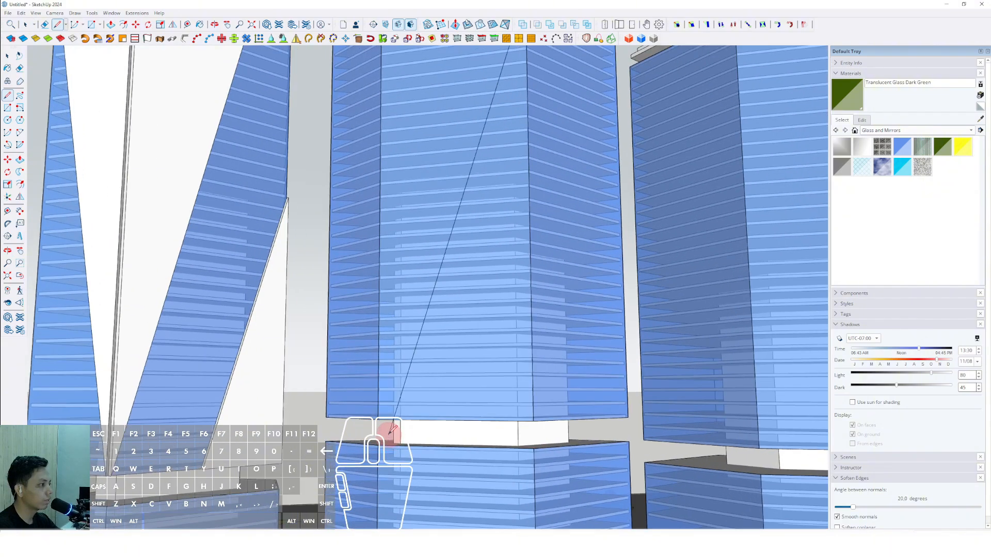
{"action": "left_click", "coordinate": [533, 421]}
{"action": "scroll", "coordinate": [517, 283], "scroll_direction": "down", "scroll_amount": 2}
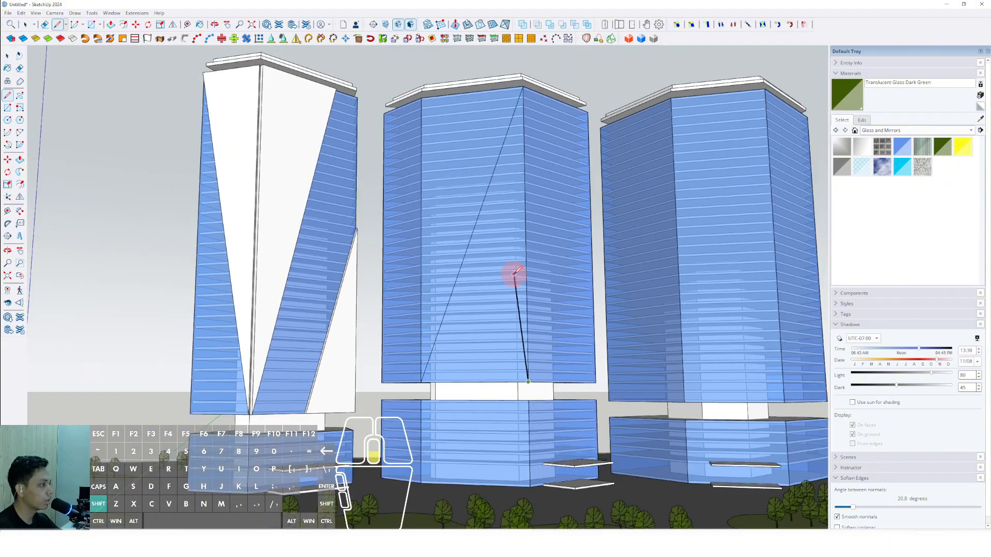
Step: Push/Pull the middle tower's triangle slightly outward and make it a group
{"action": "middle_click_drag", "start_coordinate": [513, 274], "coordinate": [463, 321], "text": "shift"}
{"action": "left_click", "coordinate": [463, 321]}
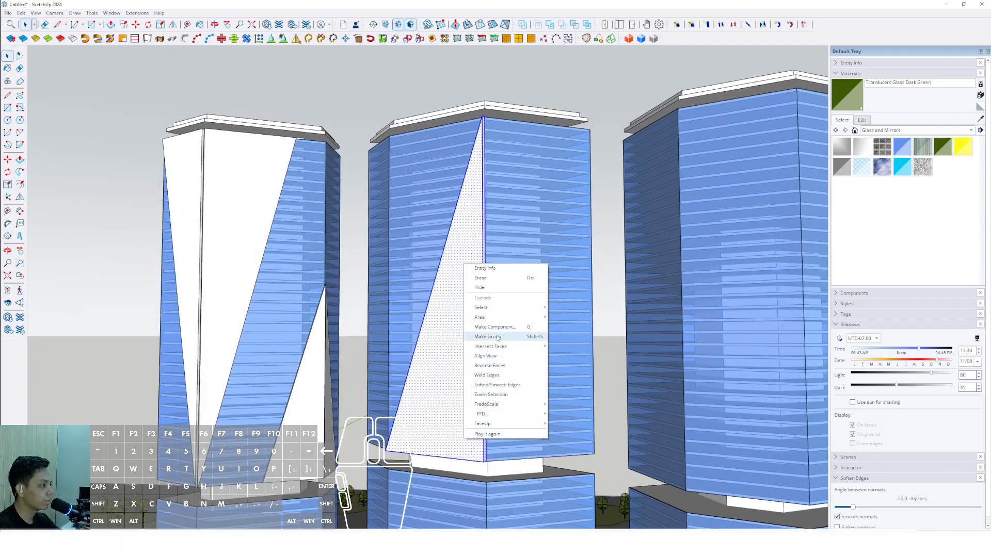
{"action": "left_click", "coordinate": [498, 338]}
Step: Try to draw a triangle on the middle tower's adjacent facade, from the shared top corner to a point along the lower edge
{"action": "scroll", "coordinate": [435, 146], "scroll_direction": "up", "scroll_amount": 5}
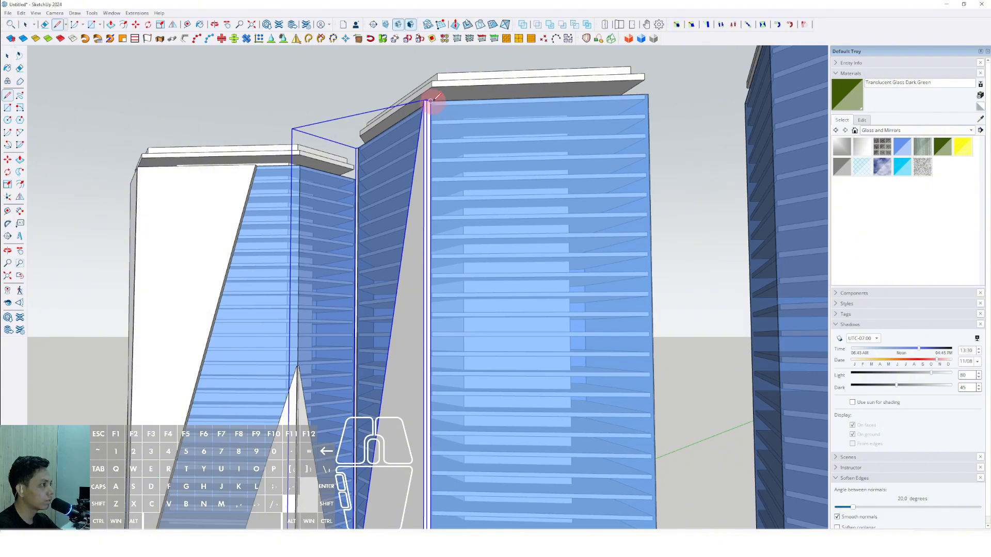
{"action": "scroll", "coordinate": [432, 100], "scroll_direction": "down", "scroll_amount": 5}
{"action": "middle_click_drag", "start_coordinate": [449, 162], "coordinate": [530, 316]}
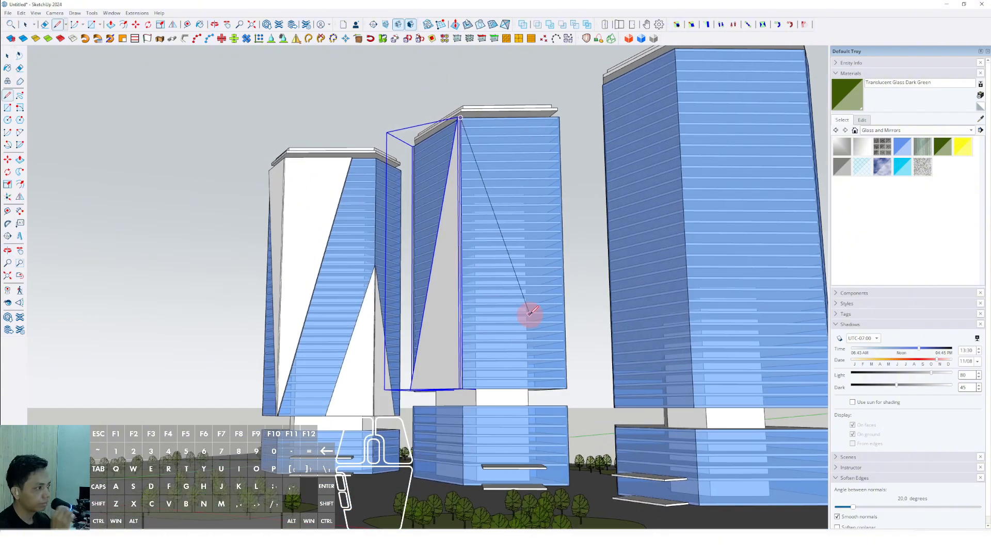
{"action": "scroll", "coordinate": [495, 370], "scroll_direction": "up", "scroll_amount": 6}
{"action": "left_click", "coordinate": [505, 390]}
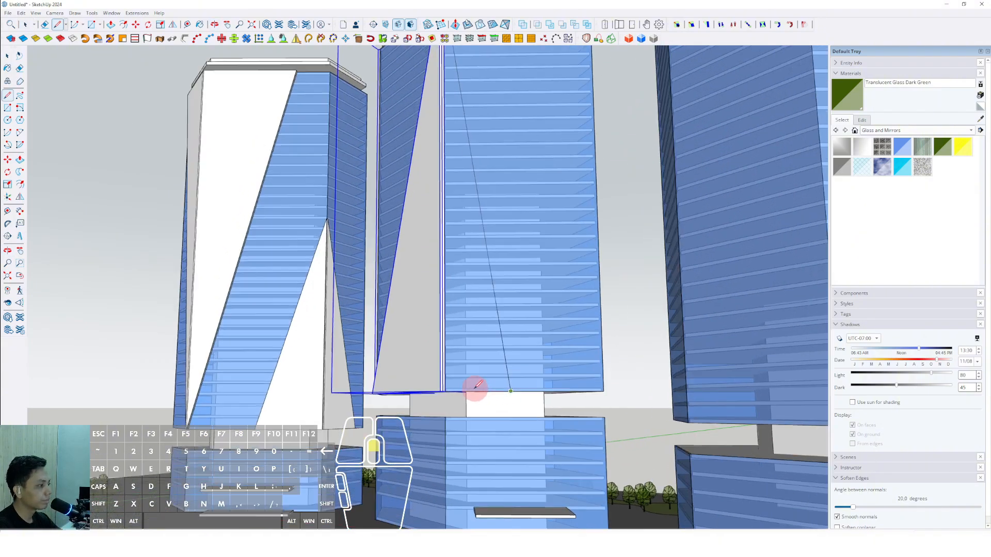
{"action": "scroll", "coordinate": [436, 380], "scroll_direction": "down", "scroll_amount": 6}
{"action": "key", "text": "space"}
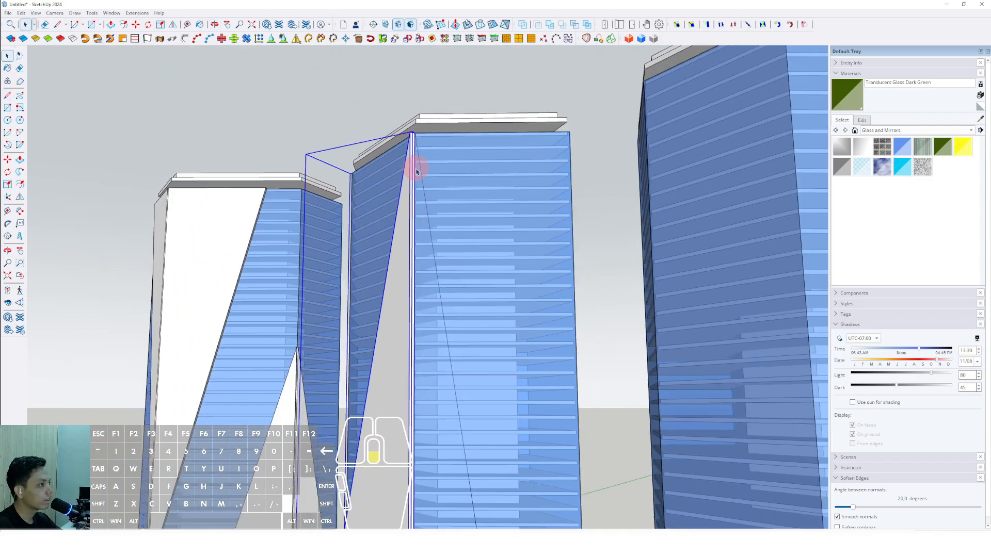
Step: Try to select the new triangular area and check whether it lies inside the middle tower's facade group
{"action": "scroll", "coordinate": [419, 227], "scroll_direction": "down", "scroll_amount": 1}
{"action": "left_click", "coordinate": [423, 249]}
{"action": "middle_click_drag", "start_coordinate": [423, 250], "coordinate": [423, 237]}
{"action": "double_click", "coordinate": [423, 238]}
{"action": "left_click", "coordinate": [423, 238]}
{"action": "left_click", "coordinate": [378, 85]}
{"action": "scroll", "coordinate": [453, 347], "scroll_direction": "up", "scroll_amount": 2}
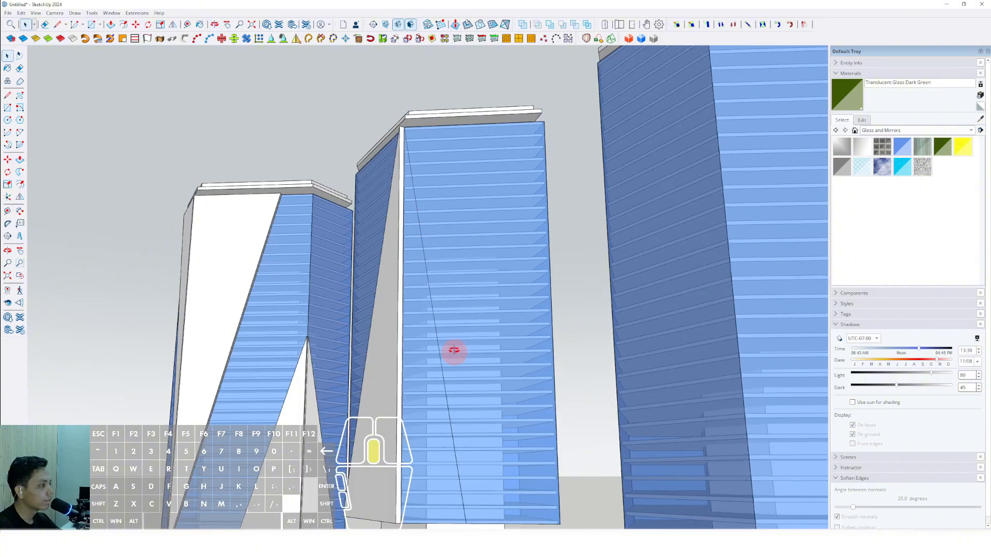
{"action": "scroll", "coordinate": [400, 249], "scroll_direction": "up", "scroll_amount": 3}
{"action": "double_click", "coordinate": [390, 247]}
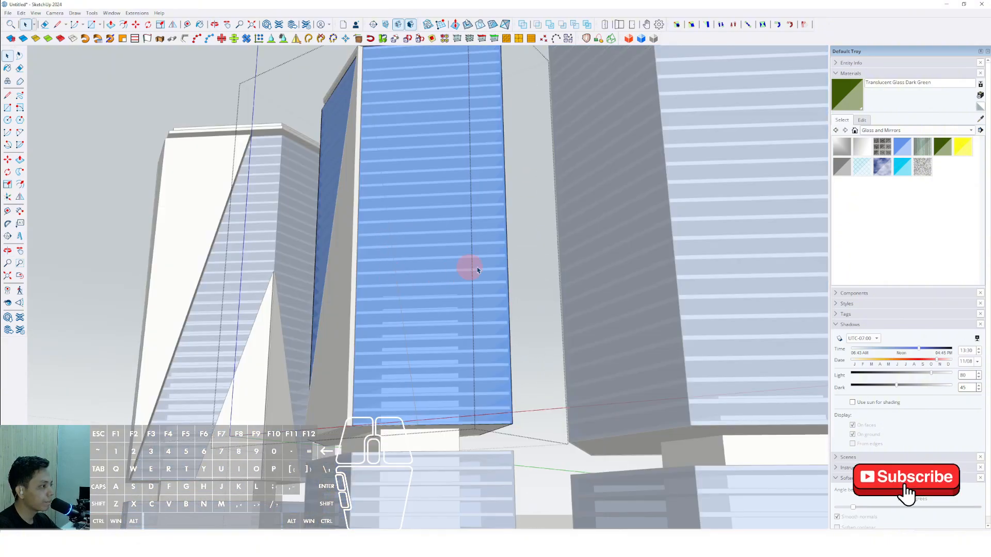
{"action": "left_click", "coordinate": [524, 255]}
{"action": "left_click", "coordinate": [411, 408]}
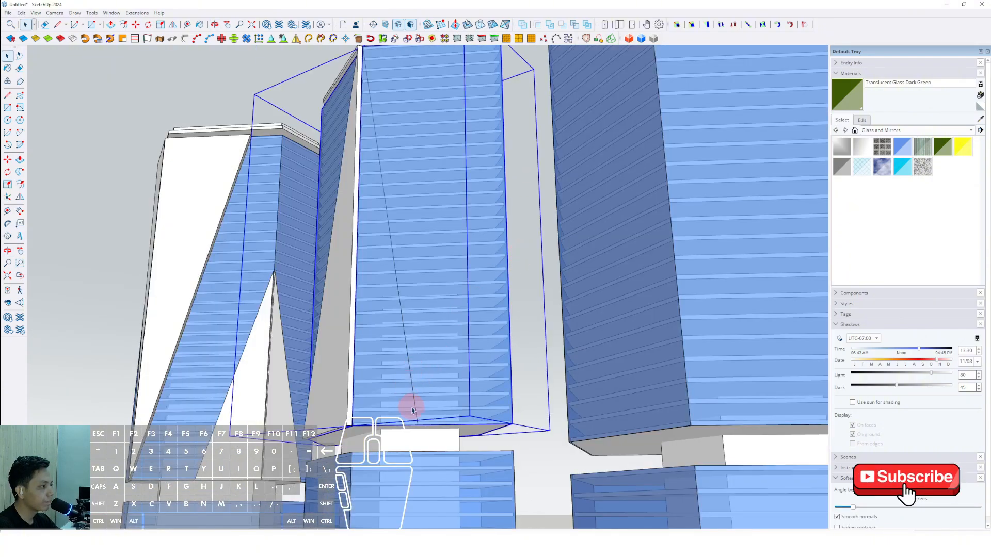
Step: Examine where the diagonal line meets the lower edge of the middle tower's facade
{"action": "scroll", "coordinate": [407, 424], "scroll_direction": "up", "scroll_amount": 6}
{"action": "scroll", "coordinate": [447, 439], "scroll_direction": "up", "scroll_amount": 2}
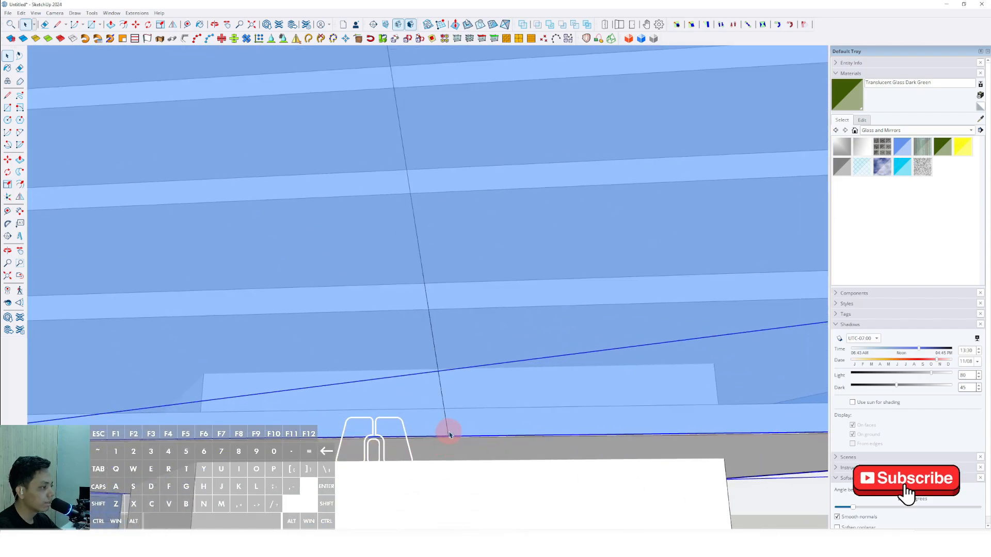
{"action": "middle_click_drag", "start_coordinate": [447, 431], "coordinate": [435, 350]}
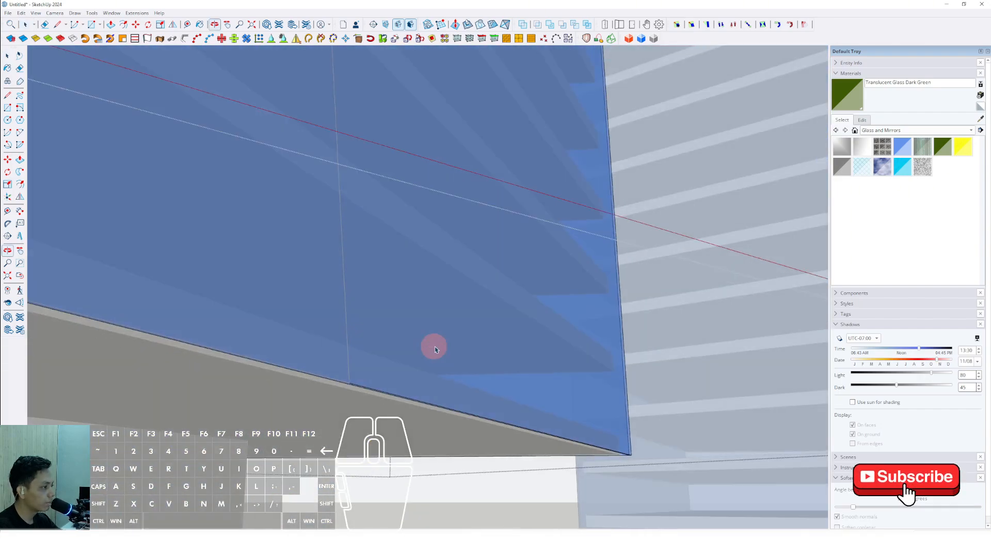
{"action": "left_click", "coordinate": [463, 478]}
{"action": "middle_click_drag", "start_coordinate": [339, 349], "coordinate": [559, 480]}
{"action": "left_click", "coordinate": [348, 320]}
{"action": "middle_click_drag", "start_coordinate": [341, 350], "coordinate": [449, 299]}
{"action": "scroll", "coordinate": [449, 299], "scroll_direction": "down", "scroll_amount": 5}
{"action": "middle_click_drag", "start_coordinate": [365, 312], "coordinate": [205, 332]}
{"action": "scroll", "coordinate": [206, 332], "scroll_direction": "up", "scroll_amount": 2}
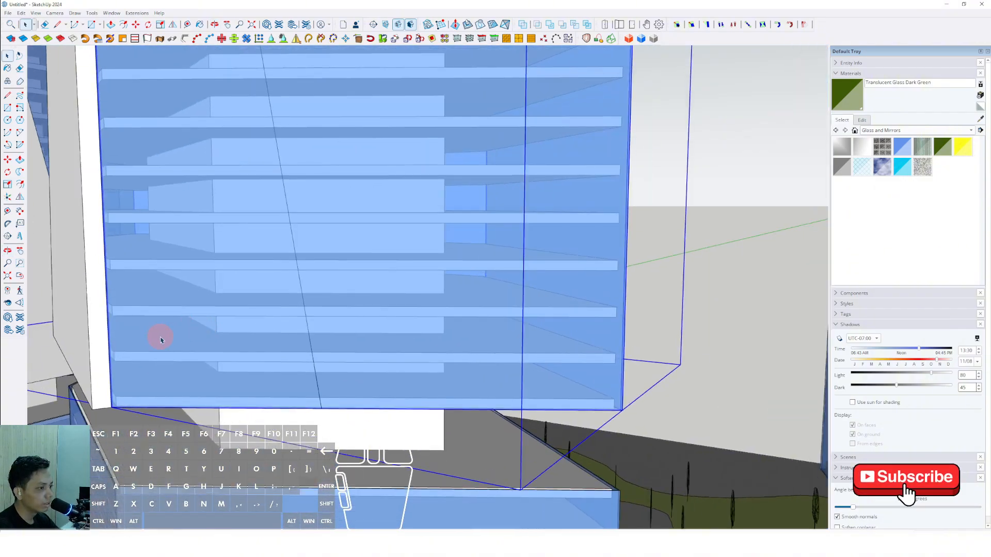
{"action": "scroll", "coordinate": [111, 413], "scroll_direction": "up", "scroll_amount": 3}
{"action": "scroll", "coordinate": [100, 392], "scroll_direction": "down", "scroll_amount": 2}
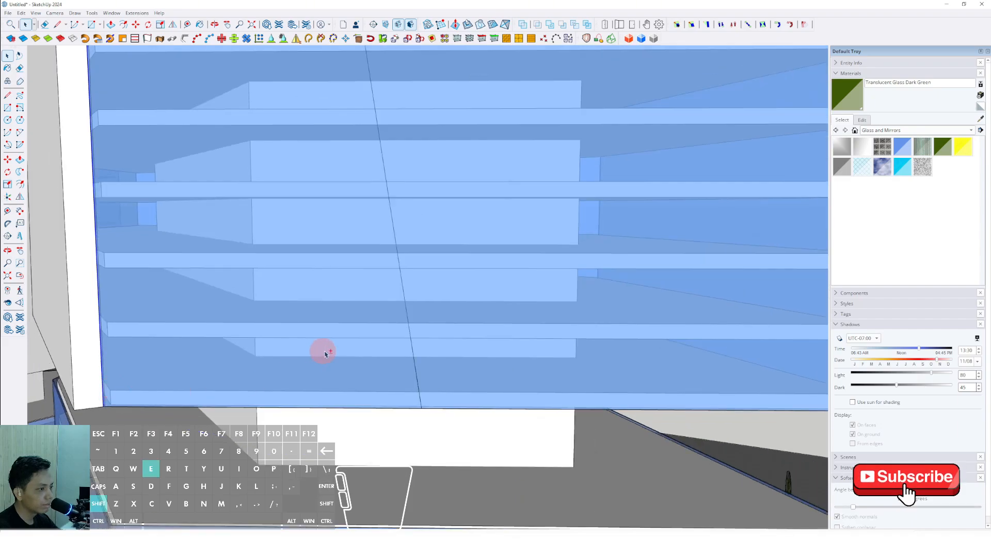
{"action": "scroll", "coordinate": [403, 330], "scroll_direction": "down", "scroll_amount": 2}
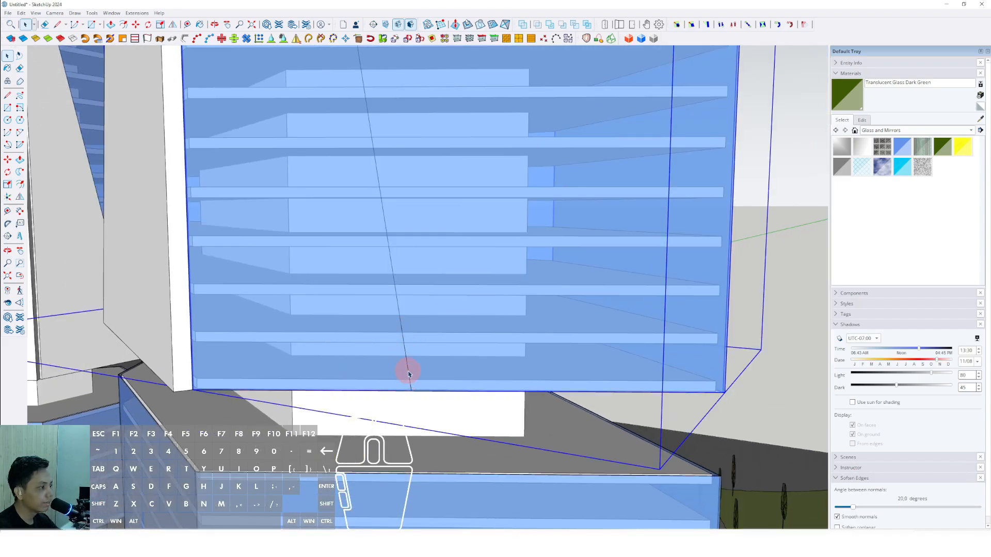
{"action": "scroll", "coordinate": [409, 375], "scroll_direction": "down", "scroll_amount": 3}
{"action": "scroll", "coordinate": [340, 73], "scroll_direction": "down", "scroll_amount": 1}
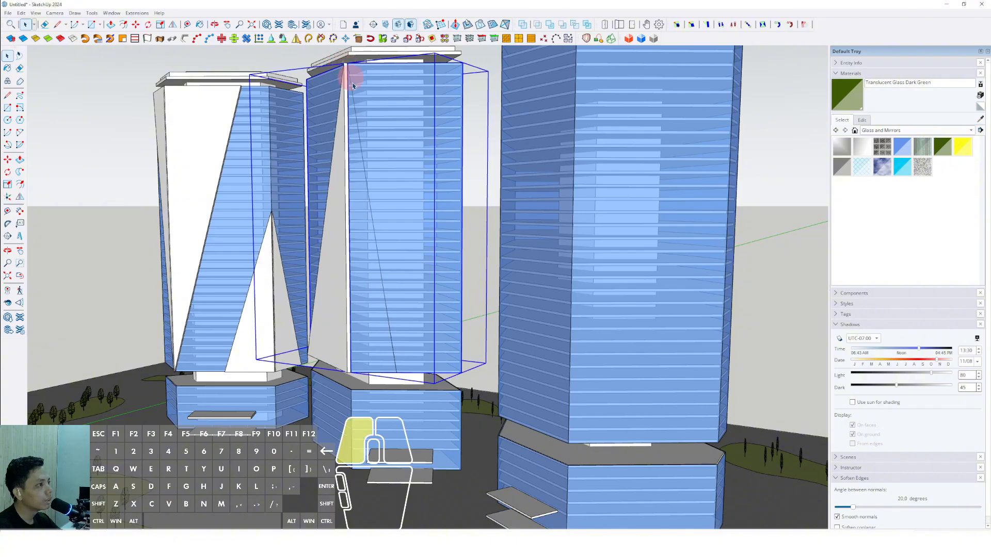
Step: Delete the diagonal line from the middle tower's adjacent facade
{"action": "left_click_drag", "start_coordinate": [416, 390], "coordinate": [416, 388]}
{"action": "scroll", "coordinate": [414, 356], "scroll_direction": "down", "scroll_amount": 2}
{"action": "key", "text": "Delete"}
Step: Draw a closed triangle on the middle tower's adjacent facade, joining the shared lower corner, the top corner and a point along the lower edge
{"action": "scroll", "coordinate": [387, 309], "scroll_direction": "up", "scroll_amount": 5}
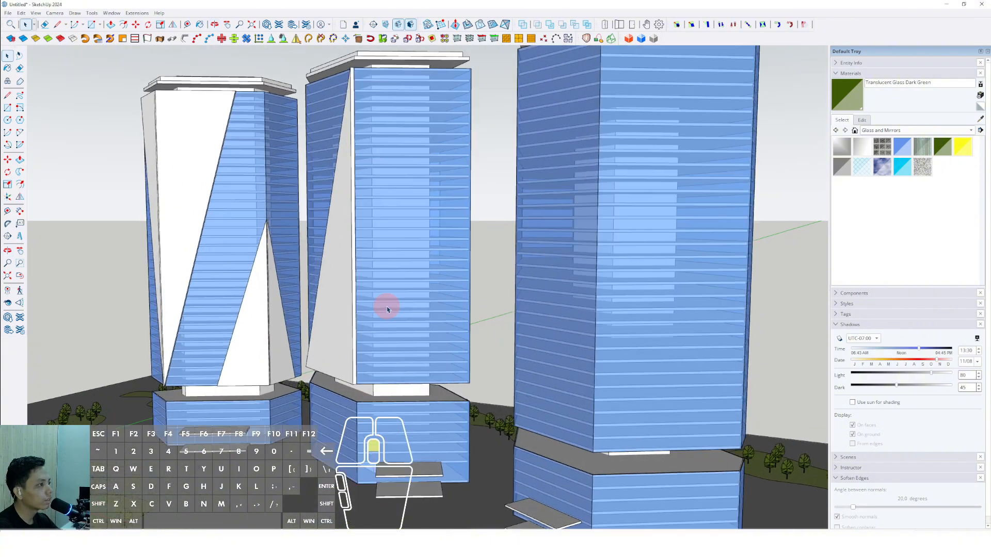
{"action": "scroll", "coordinate": [349, 373], "scroll_direction": "up", "scroll_amount": 3}
{"action": "key", "text": "l"}
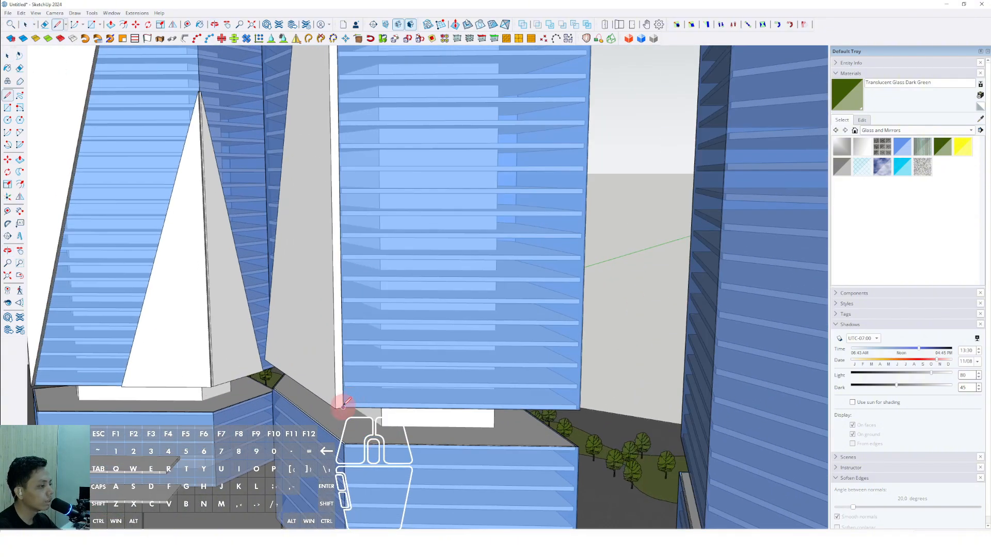
{"action": "left_click", "coordinate": [343, 407]}
{"action": "scroll", "coordinate": [342, 405], "scroll_direction": "down", "scroll_amount": 4}
{"action": "middle_click_drag", "start_coordinate": [337, 227], "coordinate": [328, 246]}
{"action": "scroll", "coordinate": [310, 160], "scroll_direction": "up", "scroll_amount": 5}
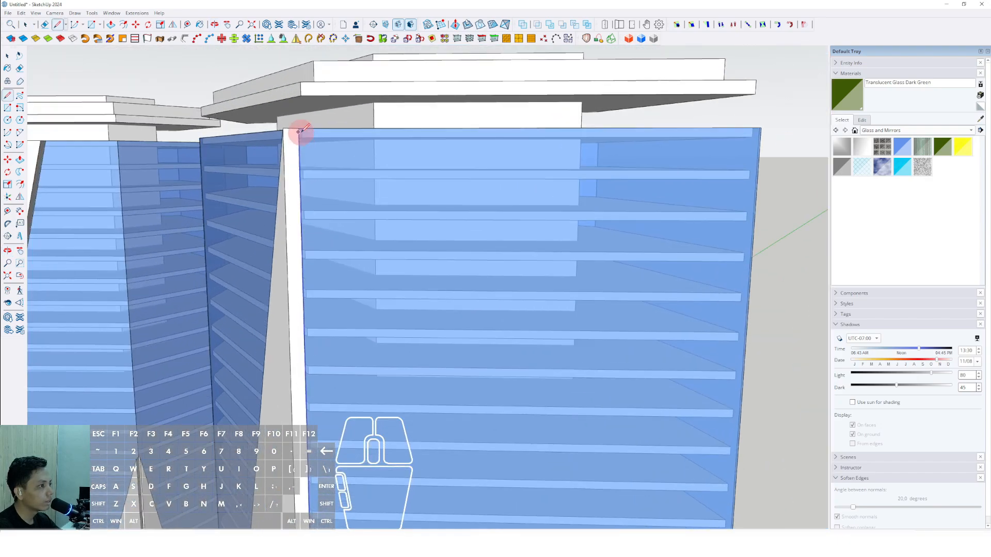
{"action": "scroll", "coordinate": [357, 201], "scroll_direction": "down", "scroll_amount": 6}
{"action": "middle_click_drag", "start_coordinate": [400, 379], "coordinate": [382, 169], "text": "shift"}
{"action": "scroll", "coordinate": [381, 369], "scroll_direction": "up", "scroll_amount": 3}
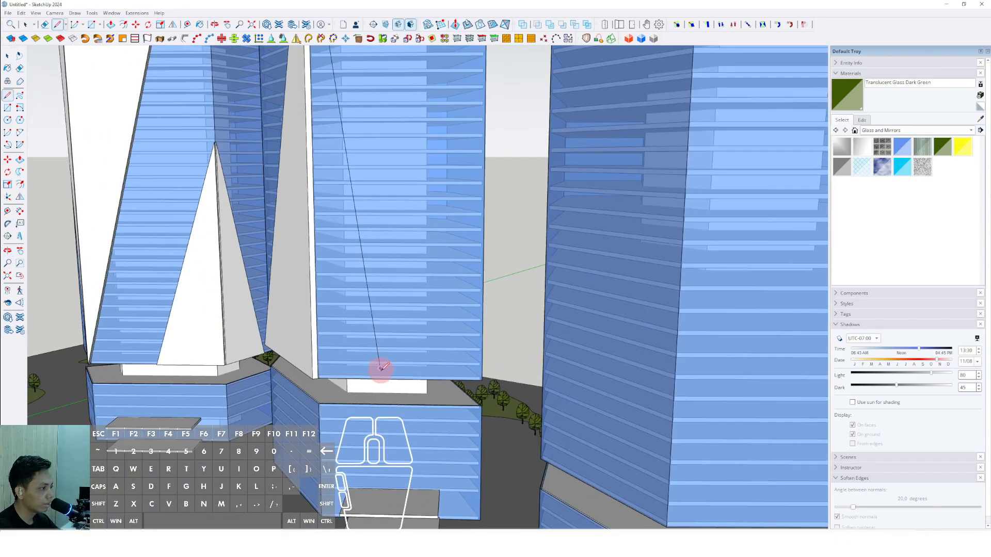
{"action": "left_click", "coordinate": [301, 375]}
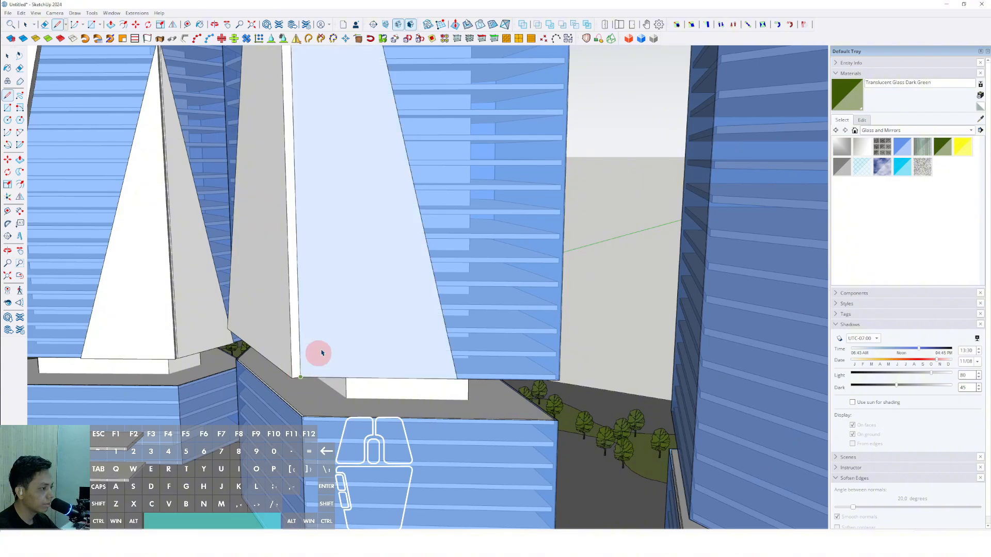
Step: Push/Pull the adjacent facade's triangle slightly outward into a thin panel and make it a group
{"action": "key", "text": "space"}
{"action": "middle_click_drag", "start_coordinate": [321, 352], "coordinate": [496, 339]}
{"action": "key", "text": "p"}
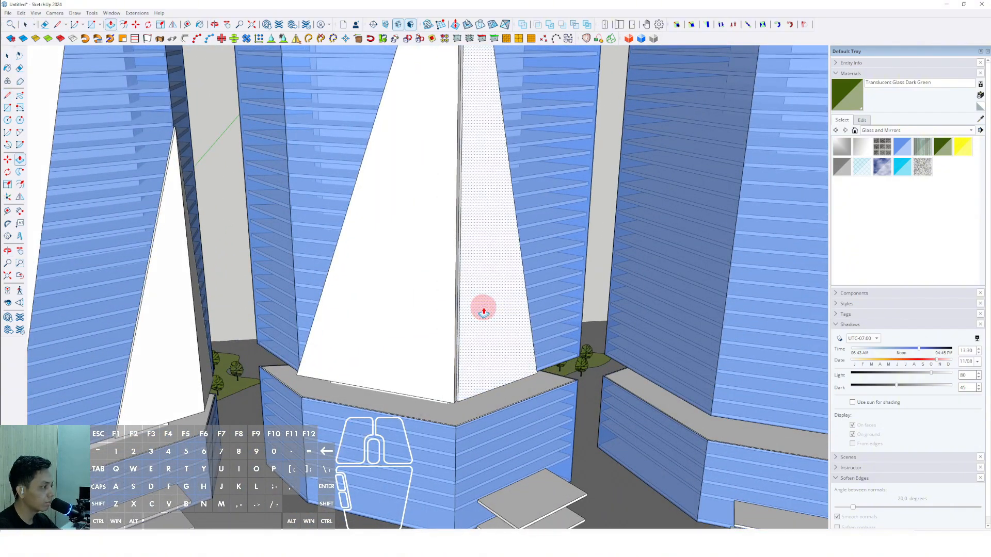
{"action": "right_click", "coordinate": [470, 249]}
{"action": "left_click", "coordinate": [489, 321]}
{"action": "scroll", "coordinate": [438, 330], "scroll_direction": "down", "scroll_amount": 8}
{"action": "middle_click_drag", "start_coordinate": [438, 331], "coordinate": [459, 301], "text": "shift"}
{"action": "scroll", "coordinate": [498, 298], "scroll_direction": "up", "scroll_amount": 1}
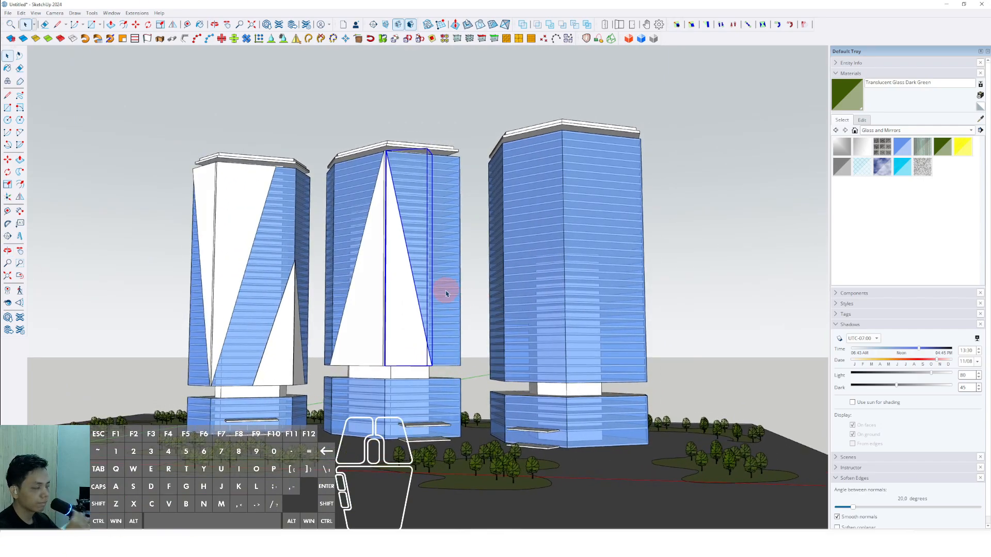
Step: Draw a closed triangle on the third tower's front facade, joining its two lower corners and a point partway up the shared vertical edge
{"action": "scroll", "coordinate": [521, 336], "scroll_direction": "up", "scroll_amount": 2}
{"action": "middle_click_drag", "start_coordinate": [520, 335], "coordinate": [480, 212]}
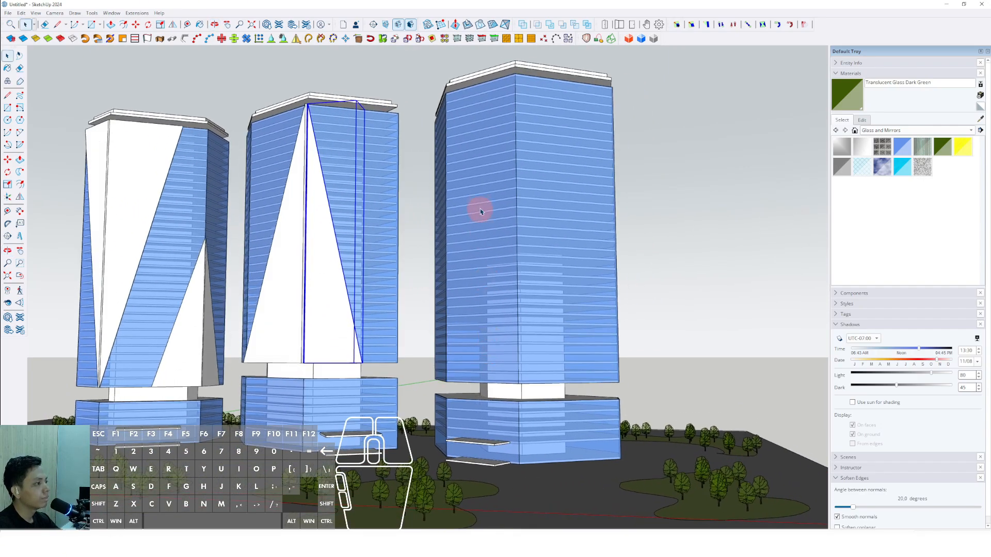
{"action": "scroll", "coordinate": [487, 347], "scroll_direction": "up", "scroll_amount": 3}
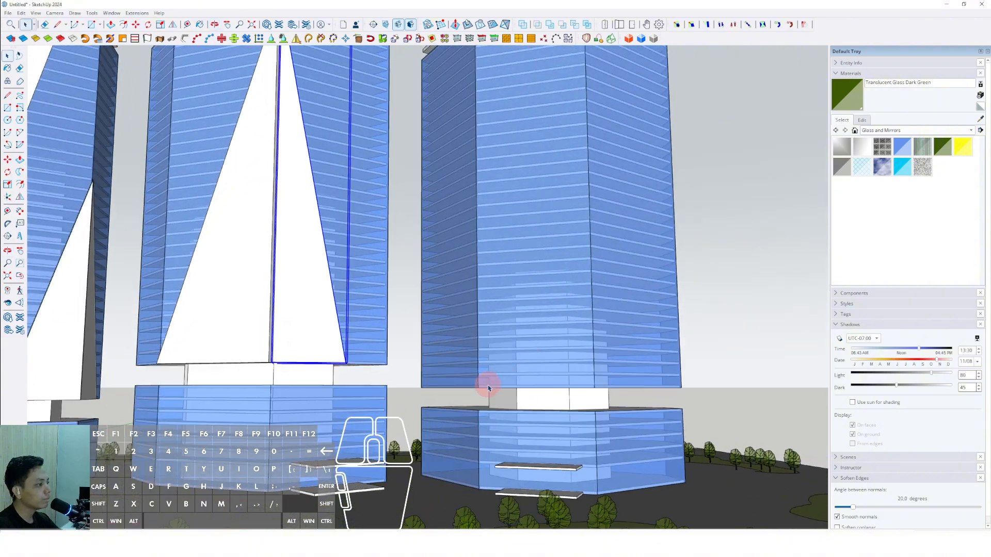
{"action": "left_click", "coordinate": [480, 385]}
{"action": "scroll", "coordinate": [549, 275], "scroll_direction": "down", "scroll_amount": 1}
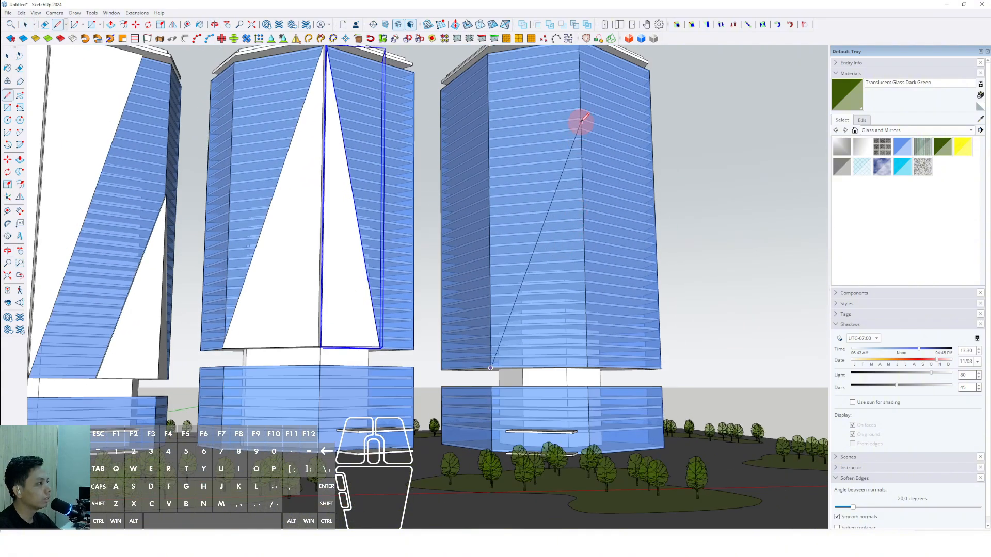
{"action": "left_click", "coordinate": [588, 366]}
{"action": "scroll", "coordinate": [498, 370], "scroll_direction": "up", "scroll_amount": 1}
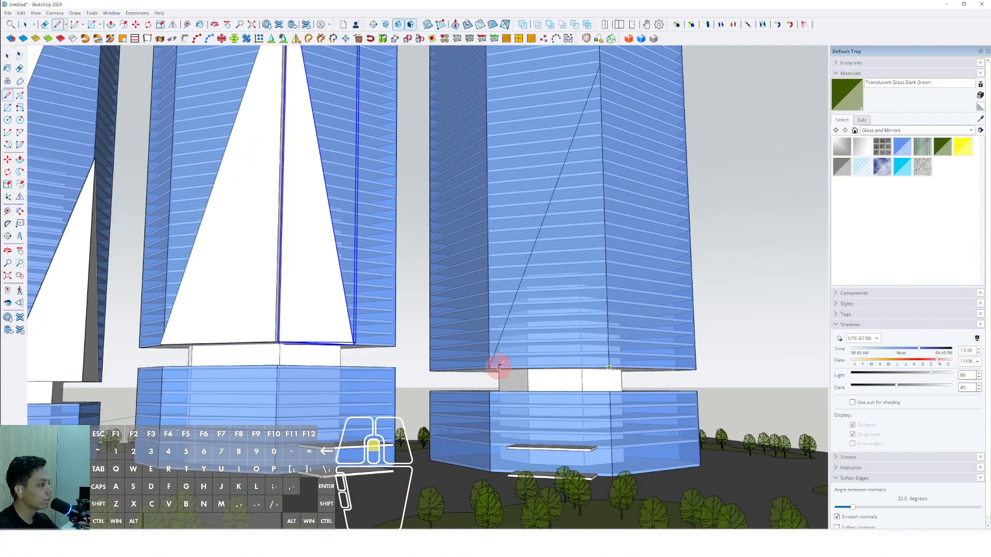
{"action": "left_click", "coordinate": [490, 369]}
{"action": "scroll", "coordinate": [490, 369], "scroll_direction": "down", "scroll_amount": 1}
{"action": "middle_click_drag", "start_coordinate": [526, 297], "coordinate": [498, 303]}
Step: Push/Pull the third tower's triangle slightly outward into a thin panel and make it a group
{"action": "key", "text": "space"}
{"action": "left_click", "coordinate": [555, 258]}
{"action": "key", "text": "p"}
{"action": "key", "text": "space"}
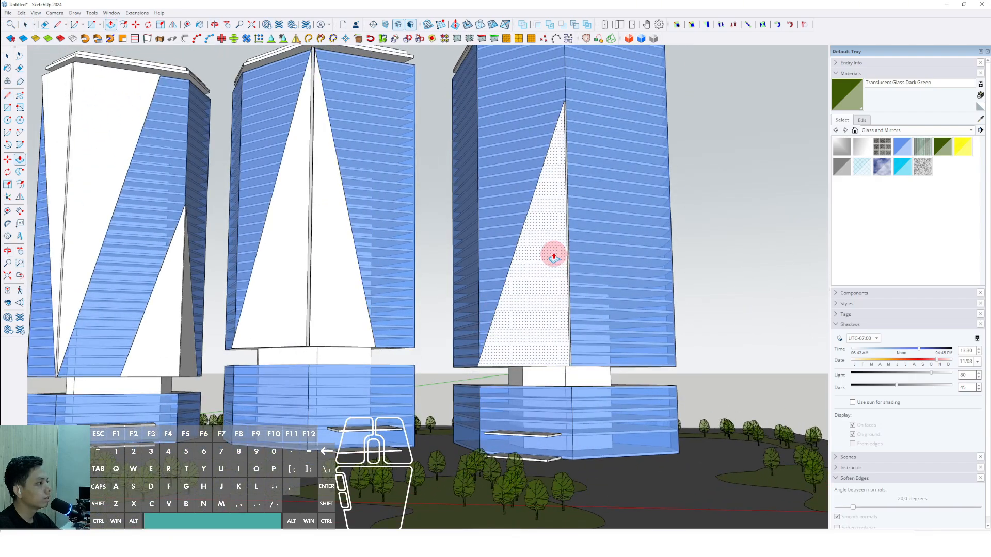
{"action": "right_click", "coordinate": [552, 215]}
{"action": "left_click", "coordinate": [593, 282]}
Step: Draw a mirrored triangle on the third tower's adjacent facade, joining the first panel's apex, the shared lower corner and a point along the lower edge
{"action": "middle_click_drag", "start_coordinate": [596, 285], "coordinate": [420, 237]}
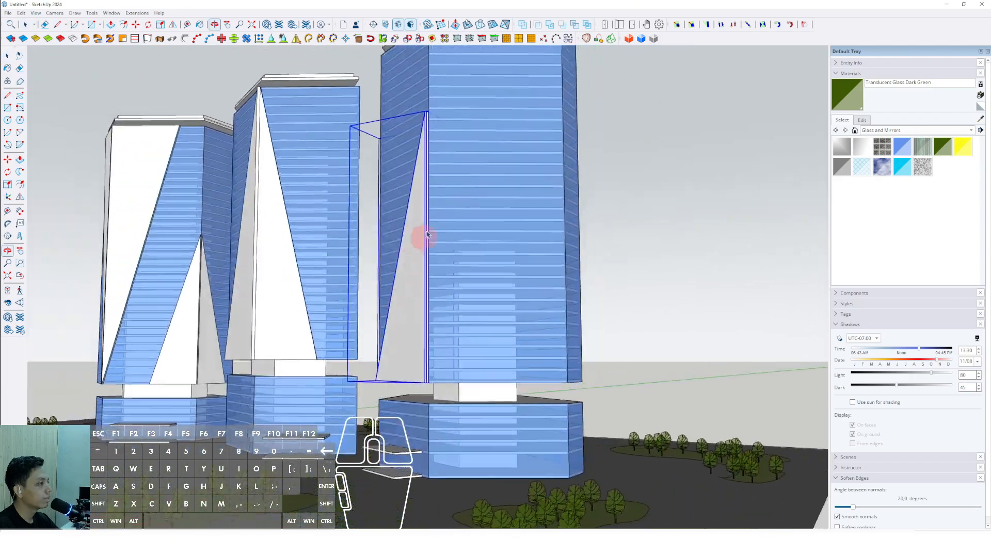
{"action": "scroll", "coordinate": [432, 109], "scroll_direction": "up", "scroll_amount": 3}
{"action": "key", "text": "d"}
{"action": "left_click", "coordinate": [421, 105]}
{"action": "scroll", "coordinate": [422, 107], "scroll_direction": "down", "scroll_amount": 2}
{"action": "scroll", "coordinate": [508, 431], "scroll_direction": "up", "scroll_amount": 2}
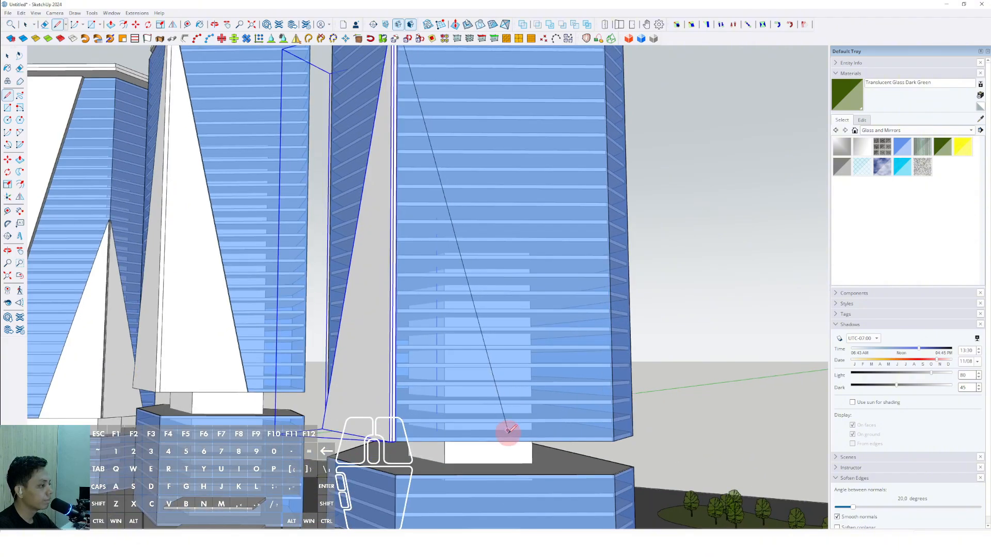
{"action": "scroll", "coordinate": [396, 442], "scroll_direction": "up", "scroll_amount": 1}
{"action": "left_click", "coordinate": [395, 442]}
{"action": "scroll", "coordinate": [400, 323], "scroll_direction": "down", "scroll_amount": 1}
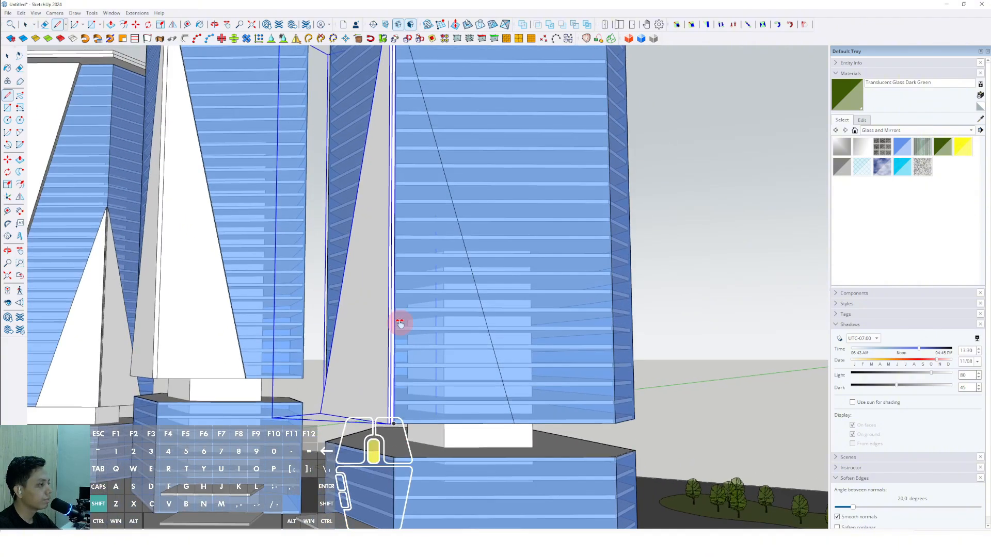
{"action": "middle_click_drag", "start_coordinate": [400, 325], "coordinate": [400, 361]}
{"action": "middle_click_drag", "start_coordinate": [413, 67], "coordinate": [396, 413], "text": "shift"}
{"action": "left_click", "coordinate": [377, 109]}
Step: Push/Pull the triangle on the third tower's adjacent facade slightly outward into a thin panel and make it a group
{"action": "key", "text": "space"}
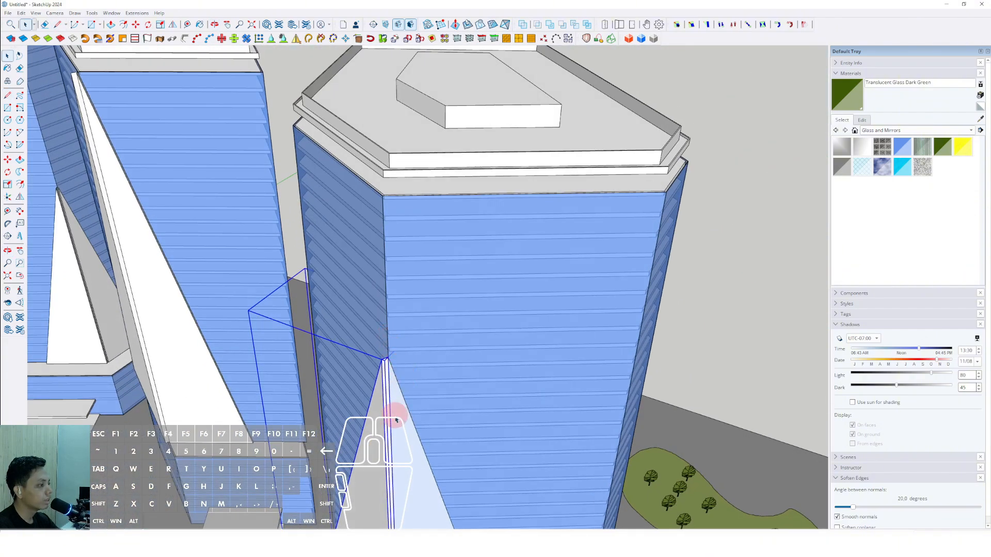
{"action": "scroll", "coordinate": [396, 397], "scroll_direction": "up", "scroll_amount": 3}
{"action": "left_click", "coordinate": [396, 394]}
{"action": "key", "text": "p"}
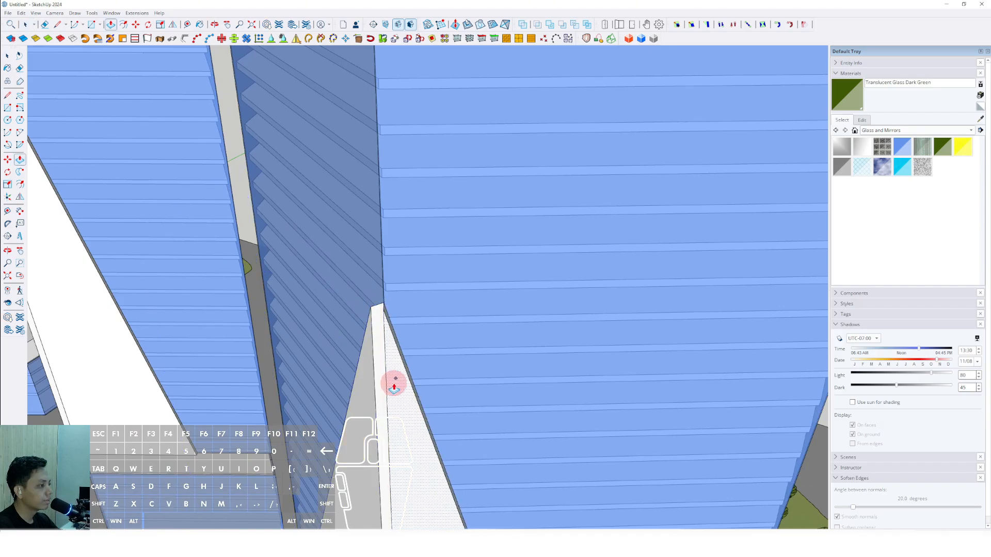
{"action": "middle_click_drag", "start_coordinate": [392, 388], "coordinate": [301, 409]}
{"action": "key", "text": "space"}
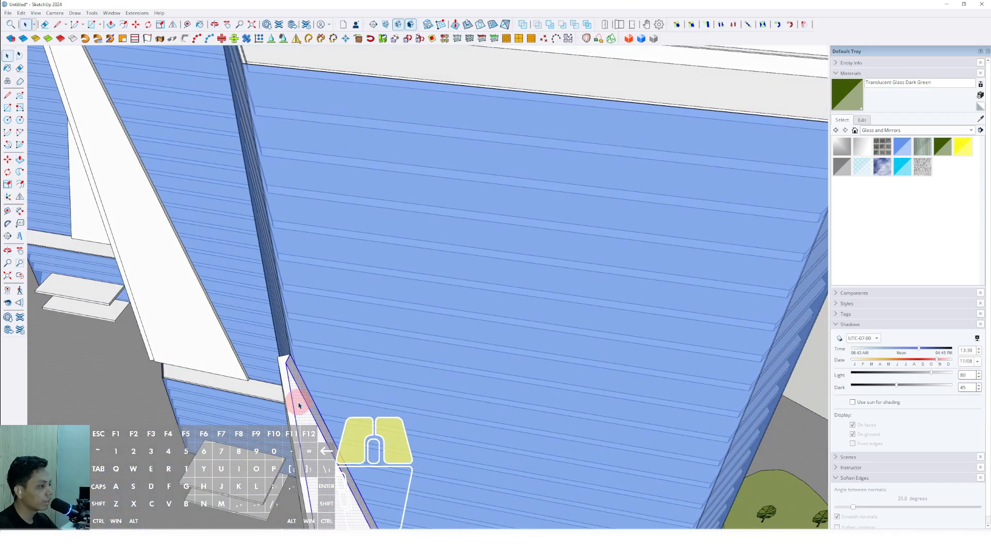
{"action": "right_click", "coordinate": [298, 404]}
{"action": "left_click", "coordinate": [327, 300]}
Step: Paint the triangular facade panels on all three towers with Translucent Glass Tinted
{"action": "scroll", "coordinate": [523, 314], "scroll_direction": "down", "scroll_amount": 6}
{"action": "scroll", "coordinate": [475, 217], "scroll_direction": "down", "scroll_amount": 1}
{"action": "middle_click_drag", "start_coordinate": [389, 396], "coordinate": [491, 221]}
{"action": "scroll", "coordinate": [493, 237], "scroll_direction": "up", "scroll_amount": 2}
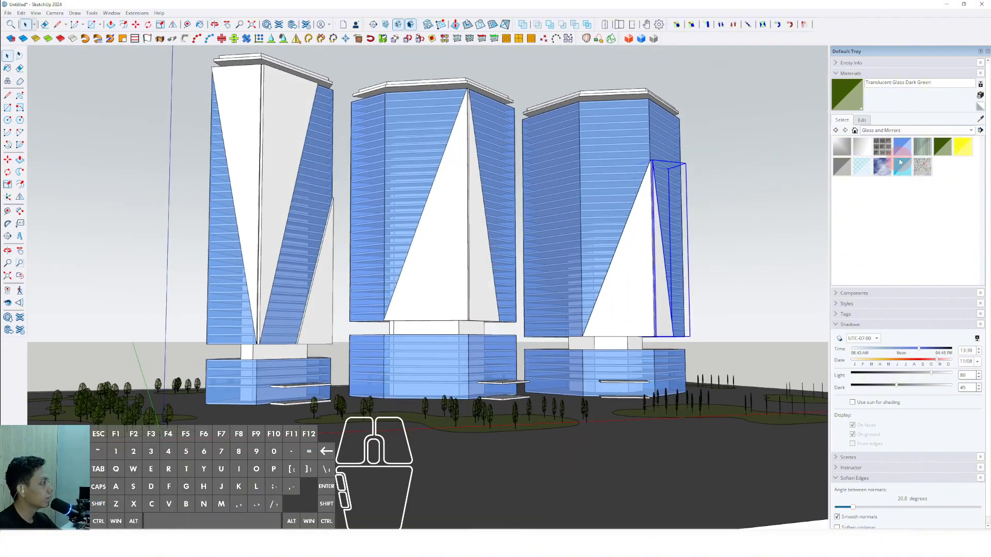
{"action": "left_click", "coordinate": [648, 263]}
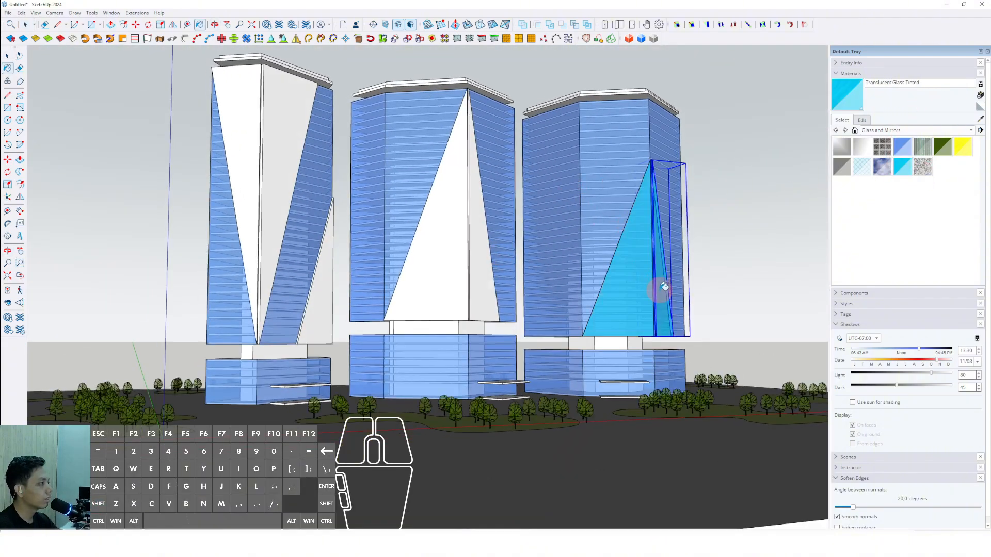
{"action": "left_click", "coordinate": [478, 274]}
{"action": "left_click", "coordinate": [274, 215]}
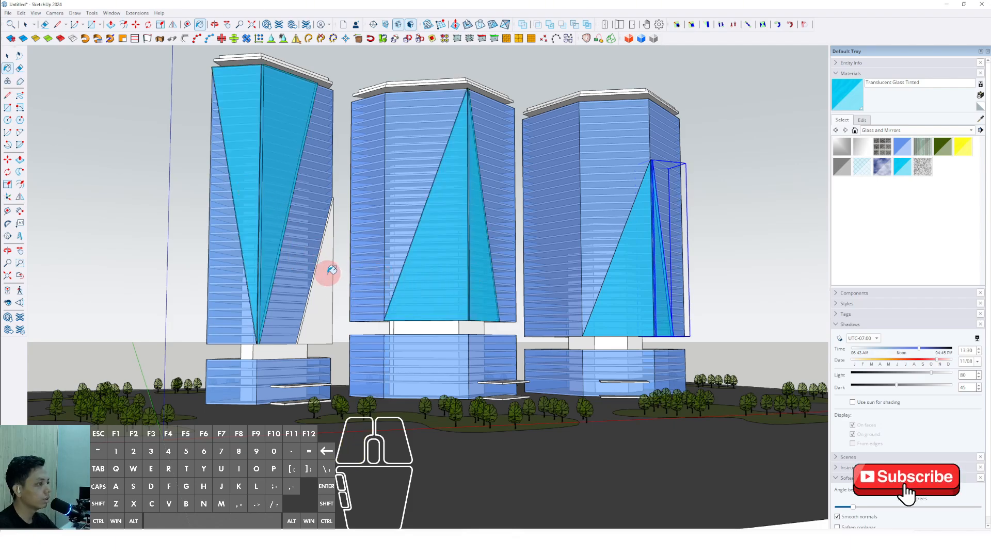
{"action": "left_click", "coordinate": [323, 287]}
{"action": "middle_click_drag", "start_coordinate": [326, 285], "coordinate": [287, 287]}
{"action": "key", "text": "space"}
Step: Darken the colour of the Translucent Glass Tinted material to a deep teal
{"action": "scroll", "coordinate": [596, 276], "scroll_direction": "up", "scroll_amount": 2}
{"action": "mouse_move", "coordinate": [595, 277]}
{"action": "middle_mouse_down", "text": "shift"}
{"action": "mouse_move", "coordinate": [547, 283]}
{"action": "mouse_move", "coordinate": [615, 324]}
{"action": "middle_mouse_up", "text": "shift"}
{"action": "scroll", "coordinate": [548, 284], "scroll_direction": "up", "scroll_amount": 1}
{"action": "middle_click_drag", "start_coordinate": [614, 324], "coordinate": [617, 316]}
{"action": "left_click", "coordinate": [862, 120]}
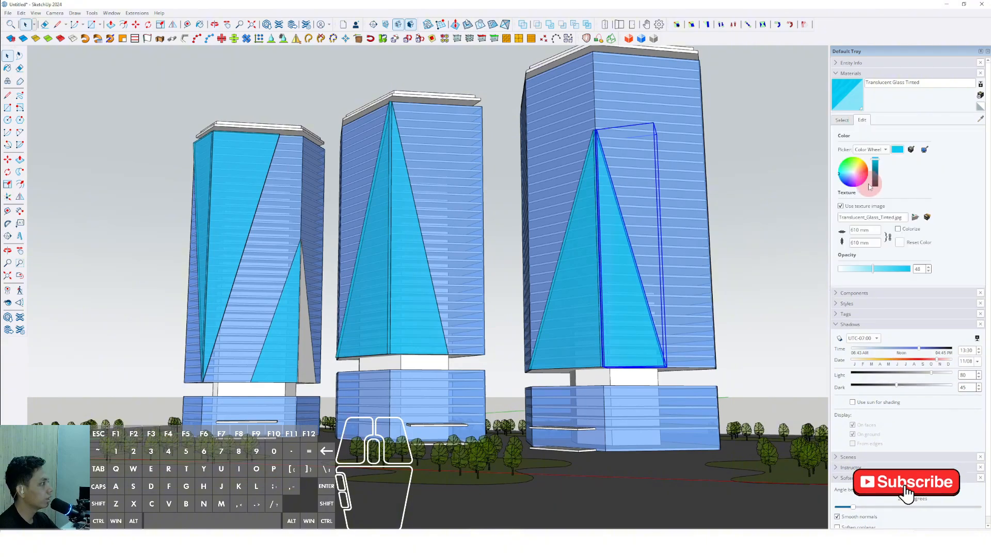
{"action": "left_click", "coordinate": [876, 180]}
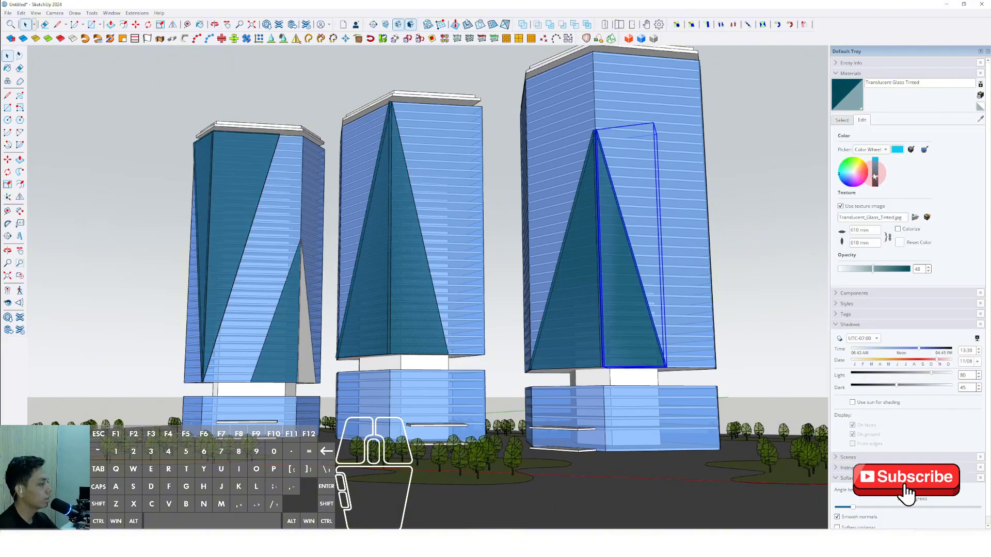
Step: Darken the Translucent Glass Blue material of the tower facades to a deep navy blue
{"action": "left_click", "coordinate": [842, 120]}
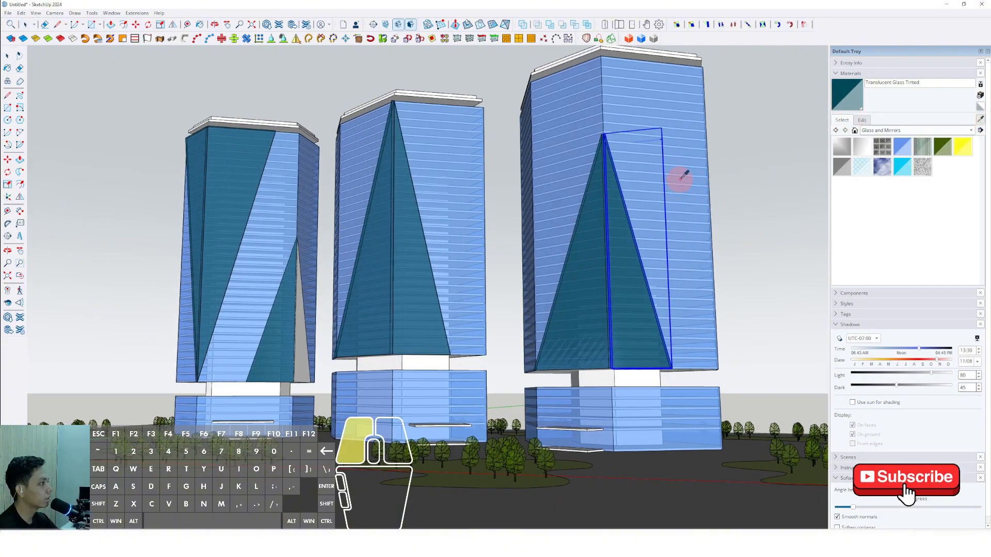
{"action": "left_click", "coordinate": [903, 146]}
{"action": "left_click", "coordinate": [861, 122]}
{"action": "left_click", "coordinate": [876, 176]}
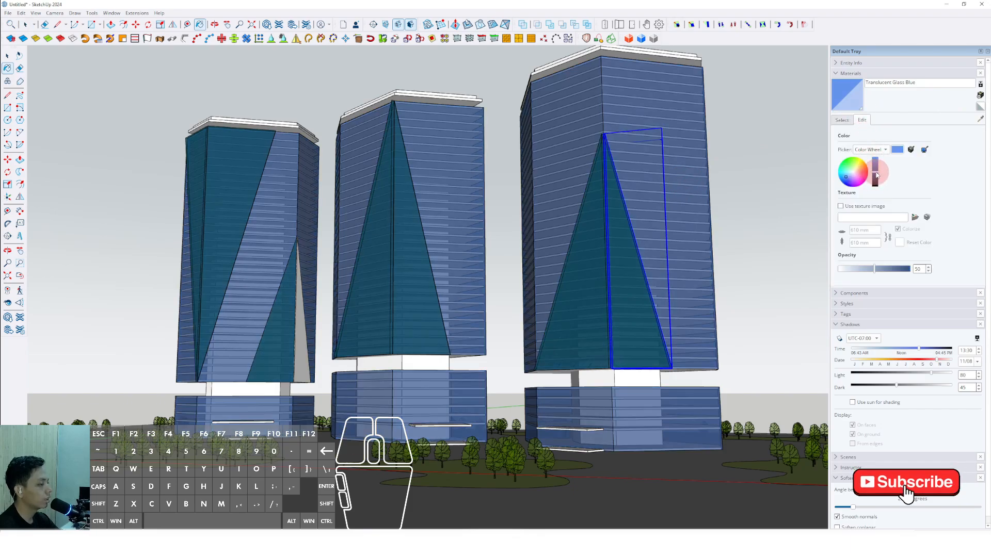
{"action": "middle_click_drag", "start_coordinate": [387, 288], "coordinate": [451, 287]}
{"action": "key", "text": "space"}
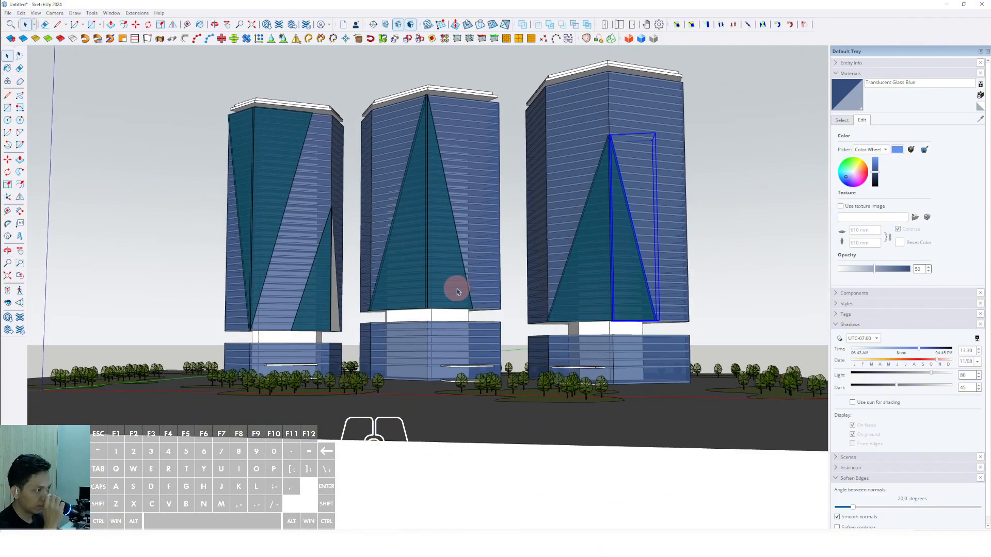
Step: Sample the Translucent Glass Tinted material and paint the first tower's remaining unpainted triangular panel with it
{"action": "middle_click_drag", "start_coordinate": [442, 303], "coordinate": [413, 284]}
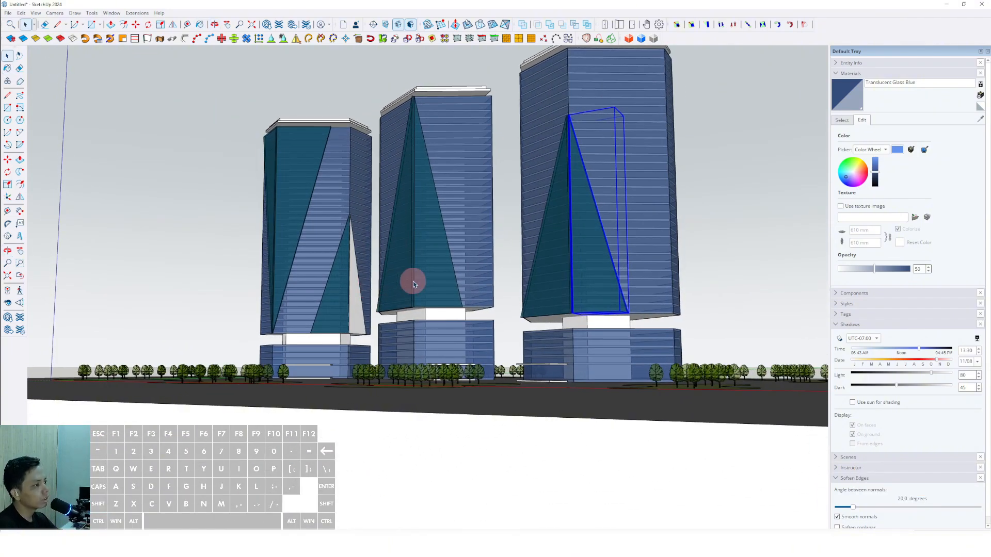
{"action": "left_click", "coordinate": [842, 120]}
{"action": "left_click", "coordinate": [957, 129]}
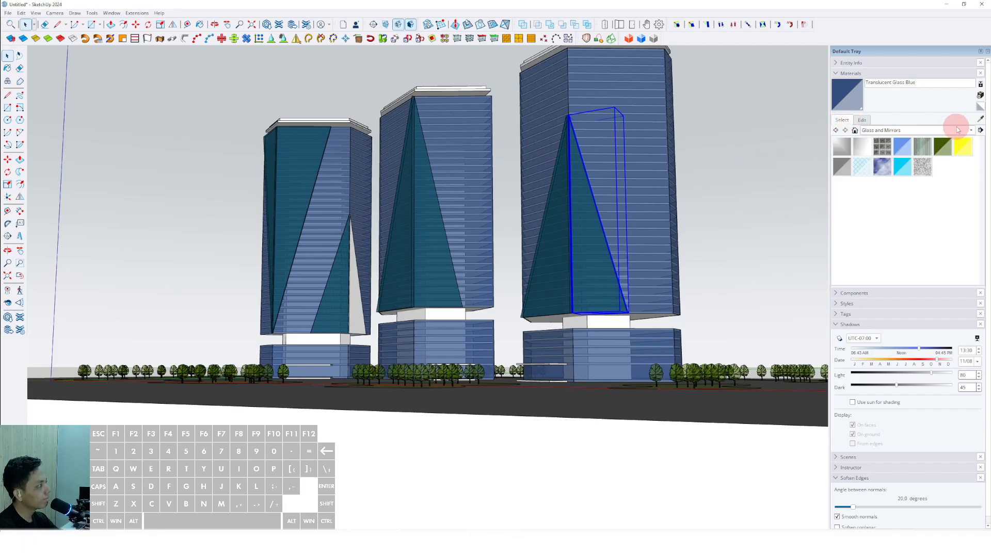
{"action": "scroll", "coordinate": [331, 289], "scroll_direction": "up", "scroll_amount": 5}
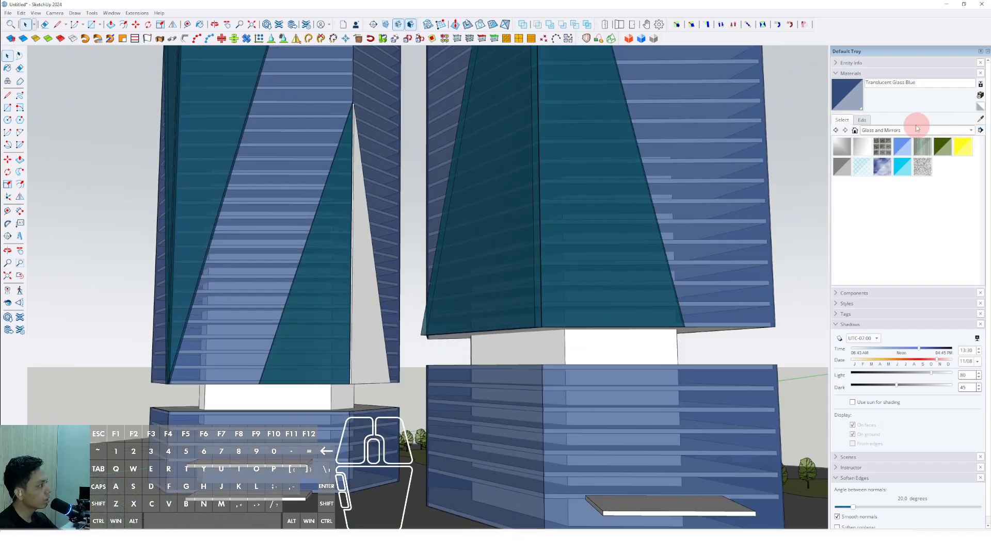
{"action": "scroll", "coordinate": [281, 305], "scroll_direction": "up", "scroll_amount": 2}
{"action": "left_click", "coordinate": [364, 275]}
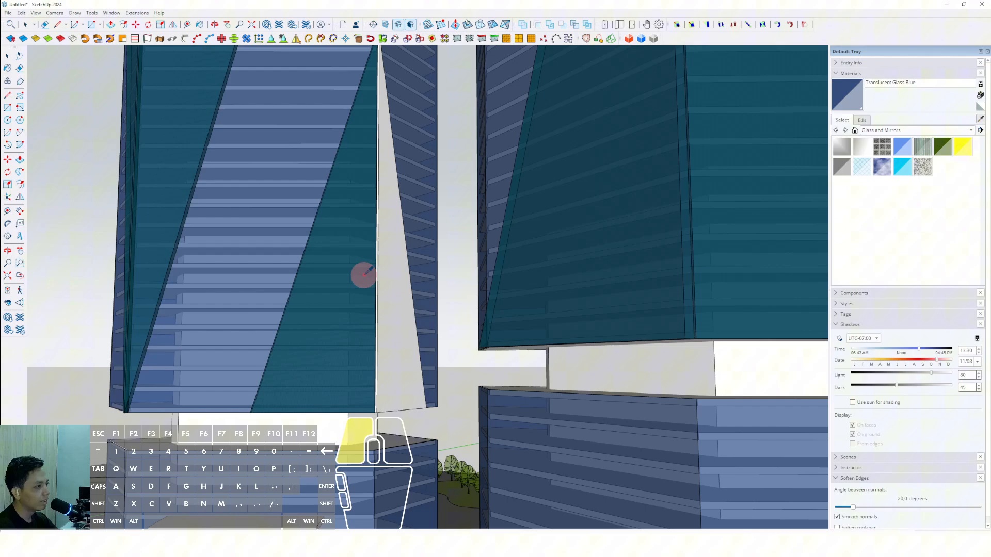
{"action": "left_click", "coordinate": [396, 272]}
{"action": "scroll", "coordinate": [354, 291], "scroll_direction": "down", "scroll_amount": 7}
{"action": "mouse_move", "coordinate": [349, 307]}
{"action": "middle_mouse_down"}
{"action": "mouse_move", "coordinate": [580, 316]}
{"action": "mouse_move", "coordinate": [579, 330]}
{"action": "mouse_move", "coordinate": [367, 316]}
{"action": "mouse_move", "coordinate": [422, 290]}
{"action": "mouse_move", "coordinate": [433, 314]}
{"action": "mouse_move", "coordinate": [422, 330]}
{"action": "mouse_move", "coordinate": [433, 293]}
{"action": "middle_mouse_up"}
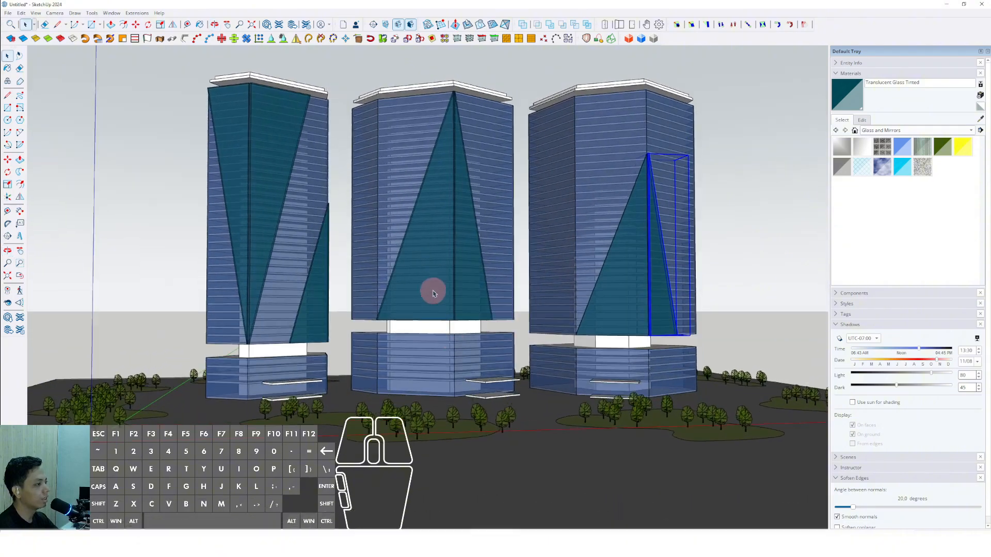
Step: Erase all the triangular panels from the facades of the three towers
{"action": "key", "text": "e"}
{"action": "left_click", "coordinate": [467, 279]}
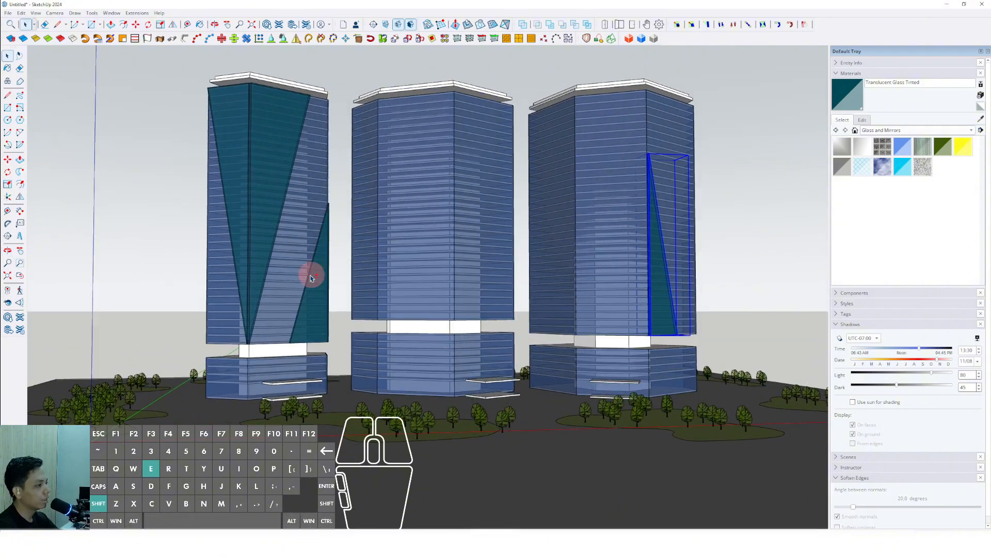
{"action": "left_click", "coordinate": [250, 236]}
{"action": "mouse_move", "coordinate": [287, 258]}
{"action": "middle_mouse_down"}
{"action": "mouse_move", "coordinate": [473, 270]}
{"action": "mouse_move", "coordinate": [463, 189]}
{"action": "mouse_move", "coordinate": [343, 277]}
{"action": "mouse_move", "coordinate": [438, 267]}
{"action": "mouse_move", "coordinate": [489, 274]}
{"action": "mouse_move", "coordinate": [461, 272]}
{"action": "middle_mouse_up"}
{"action": "scroll", "coordinate": [351, 279], "scroll_direction": "up", "scroll_amount": 3}
{"action": "scroll", "coordinate": [351, 278], "scroll_direction": "down", "scroll_amount": 3}
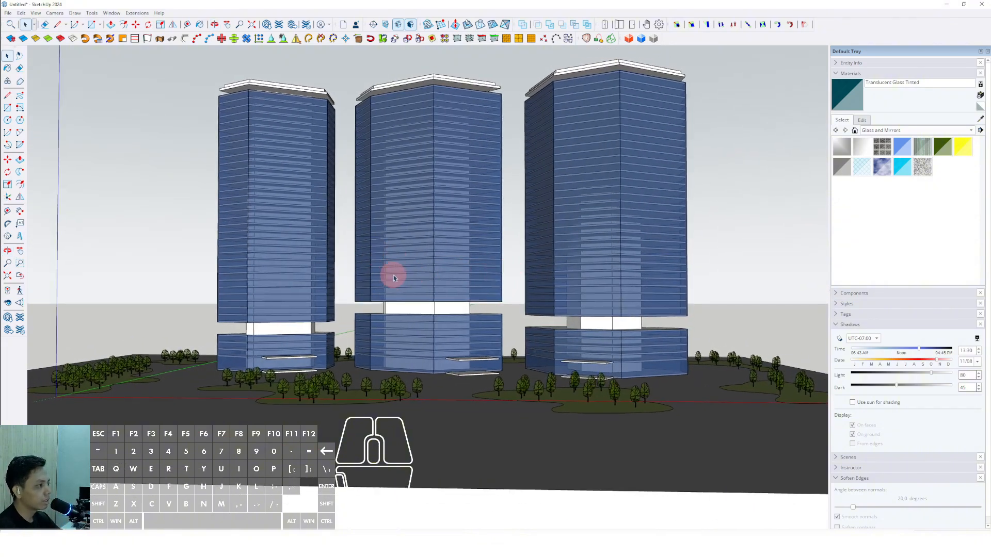
Step: Draw a narrow vertical rectangle on the middle tower's front facade, running from its lower edge to its top edge
{"action": "scroll", "coordinate": [394, 278], "scroll_direction": "up", "scroll_amount": 3}
{"action": "mouse_move", "coordinate": [402, 328]}
{"action": "middle_mouse_down"}
{"action": "mouse_move", "coordinate": [393, 332]}
{"action": "mouse_move", "coordinate": [397, 322]}
{"action": "mouse_move", "coordinate": [394, 331]}
{"action": "middle_mouse_up"}
{"action": "scroll", "coordinate": [408, 338], "scroll_direction": "up", "scroll_amount": 3}
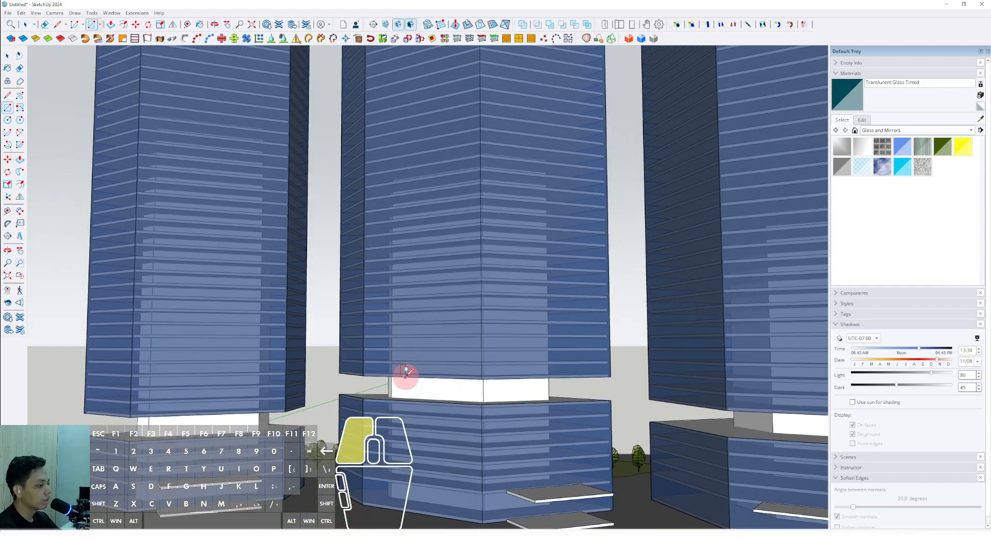
{"action": "left_click", "coordinate": [406, 372]}
{"action": "scroll", "coordinate": [404, 234], "scroll_direction": "down", "scroll_amount": 3}
{"action": "scroll", "coordinate": [434, 199], "scroll_direction": "up", "scroll_amount": 5}
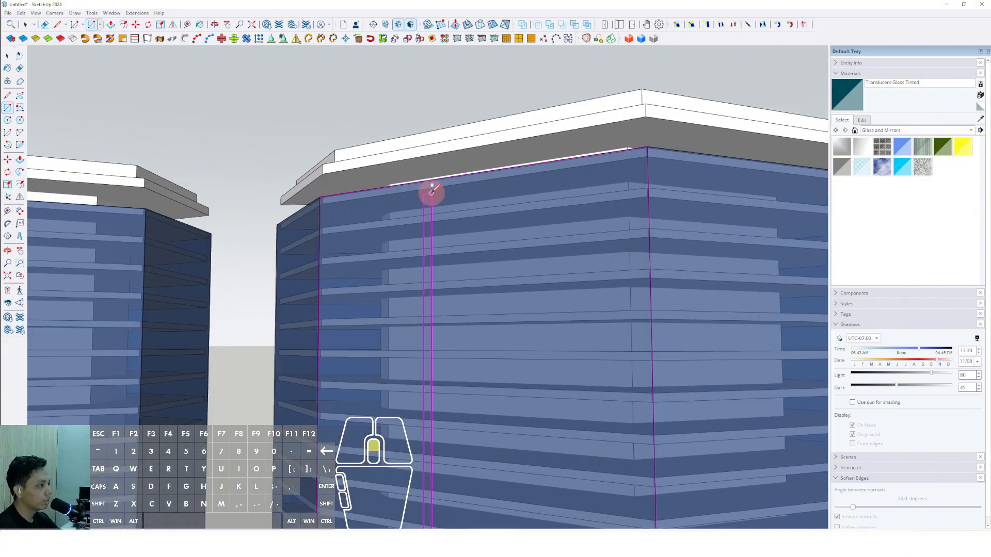
{"action": "scroll", "coordinate": [432, 192], "scroll_direction": "up", "scroll_amount": 2}
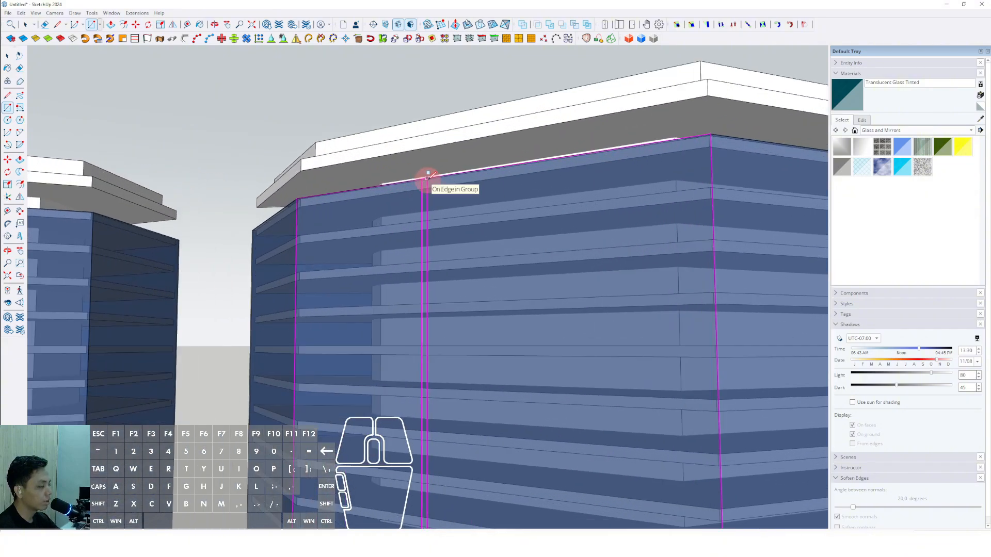
{"action": "scroll", "coordinate": [427, 181], "scroll_direction": "down", "scroll_amount": 8}
{"action": "middle_click_drag", "start_coordinate": [435, 345], "coordinate": [429, 356]}
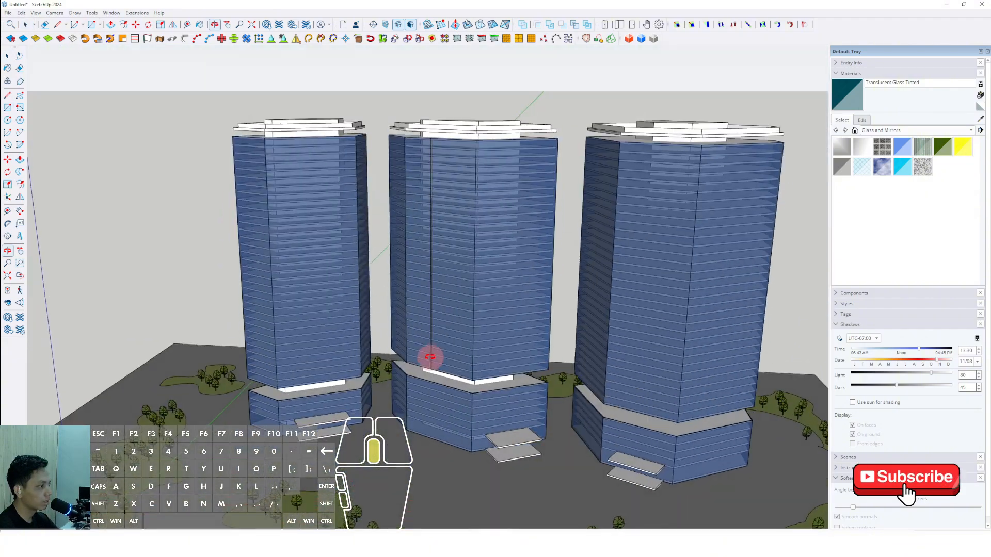
Step: Push/Pull the narrow rectangle slightly outward into a vertical fin and make it a group
{"action": "key", "text": "space"}
{"action": "scroll", "coordinate": [435, 173], "scroll_direction": "up", "scroll_amount": 5}
{"action": "scroll", "coordinate": [435, 172], "scroll_direction": "up", "scroll_amount": 6}
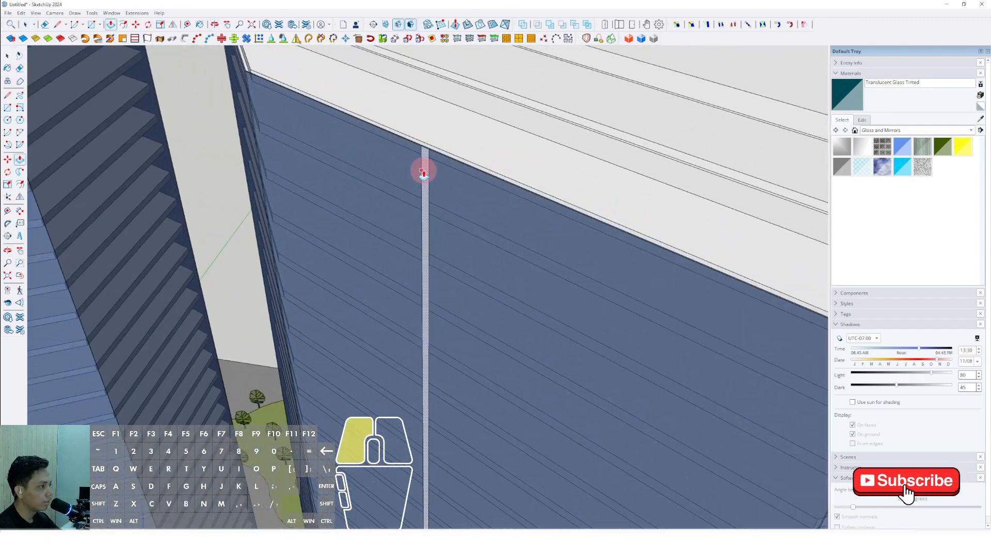
{"action": "left_click_drag", "start_coordinate": [424, 173], "coordinate": [414, 181]}
{"action": "right_click", "coordinate": [419, 165]}
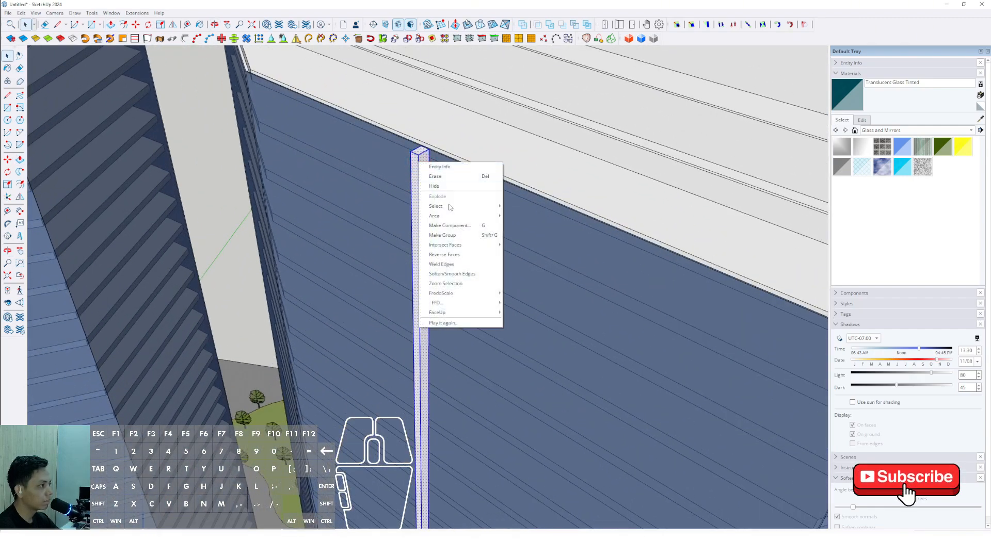
{"action": "middle_click_drag", "start_coordinate": [442, 236], "coordinate": [430, 178]}
Step: Copy the fin with Move to the middle tower's front corner and fill the gap with evenly spaced copies
{"action": "key", "text": "m"}
{"action": "left_click", "coordinate": [429, 169]}
{"action": "scroll", "coordinate": [445, 174], "scroll_direction": "down", "scroll_amount": 8, "text": "shift"}
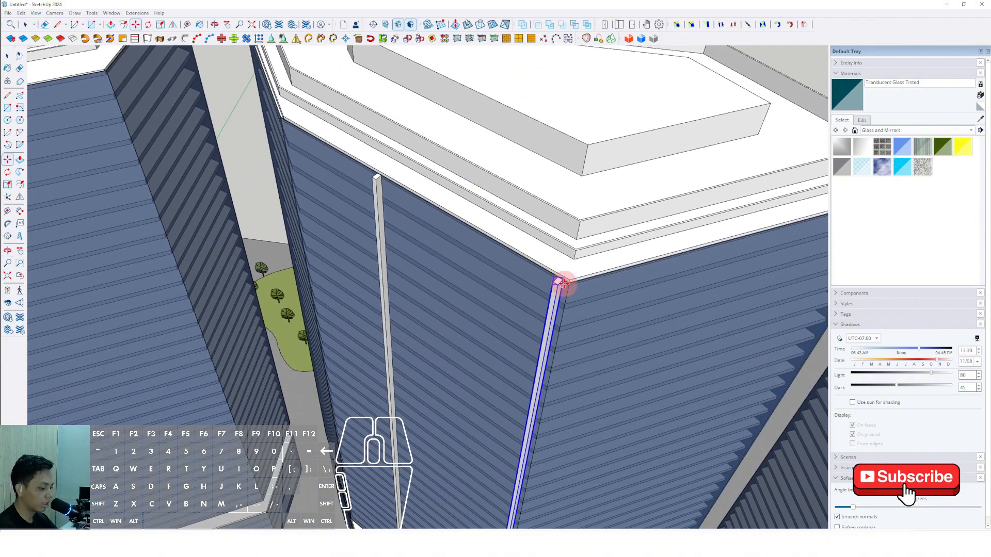
{"action": "key", "text": "Return"}
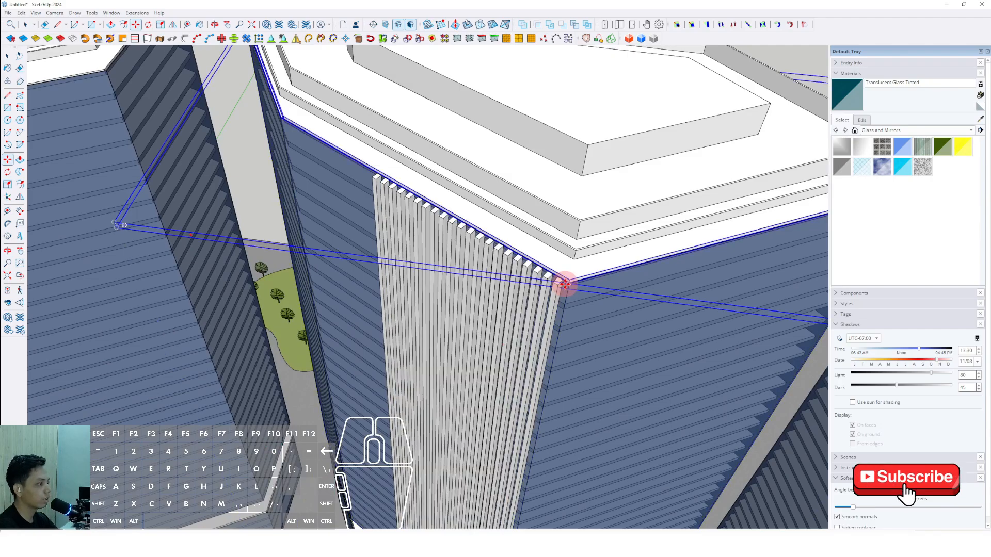
{"action": "key", "text": "space"}
{"action": "scroll", "coordinate": [452, 304], "scroll_direction": "down", "scroll_amount": 6}
{"action": "middle_click_drag", "start_coordinate": [449, 309], "coordinate": [504, 137]}
{"action": "middle_click_drag", "start_coordinate": [527, 364], "coordinate": [369, 323], "text": "shift"}
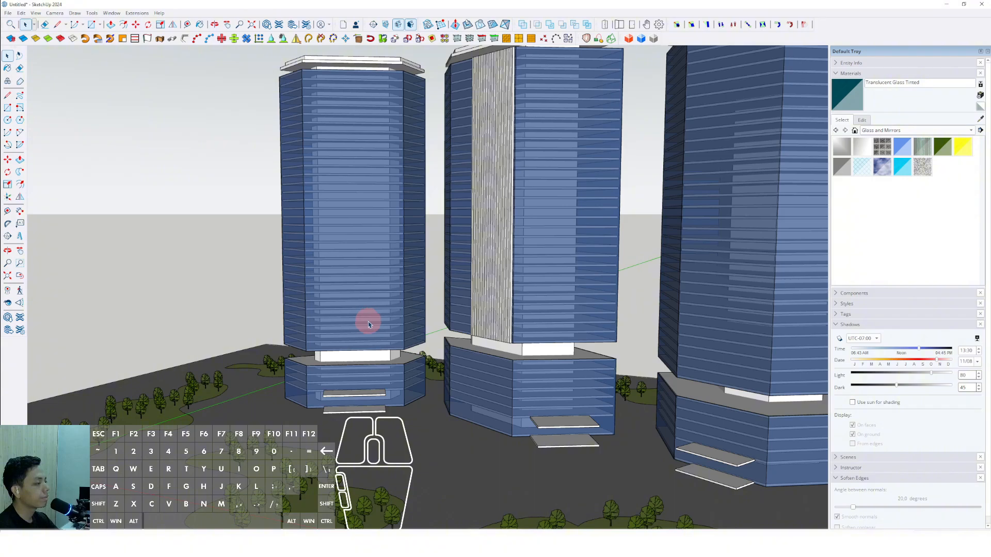
Step: Undo the fin array on the middle tower and convert the single remaining fin into a component
{"action": "scroll", "coordinate": [493, 323], "scroll_direction": "up", "scroll_amount": 10}
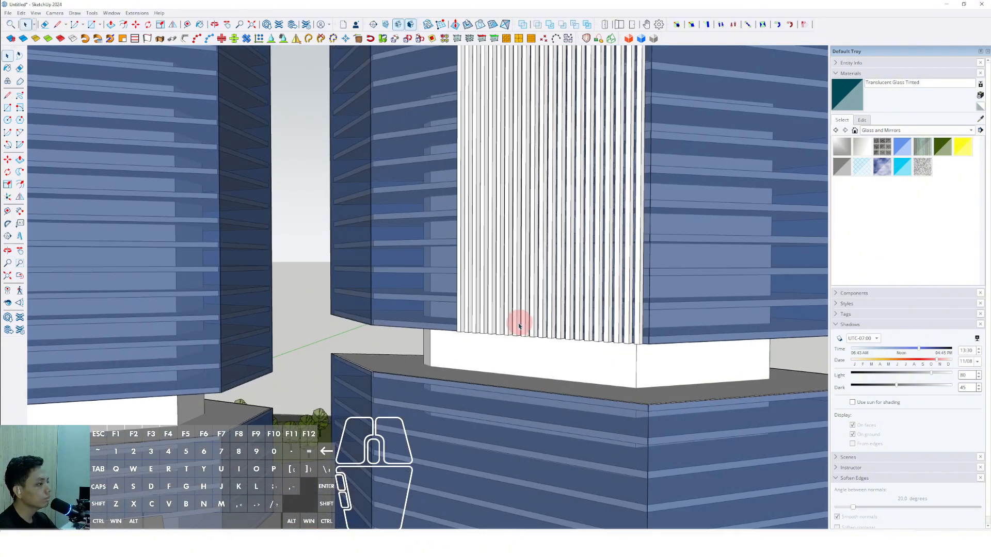
{"action": "key", "text": "ctrl+z"}
{"action": "right_click", "coordinate": [463, 315]}
{"action": "left_click", "coordinate": [485, 377]}
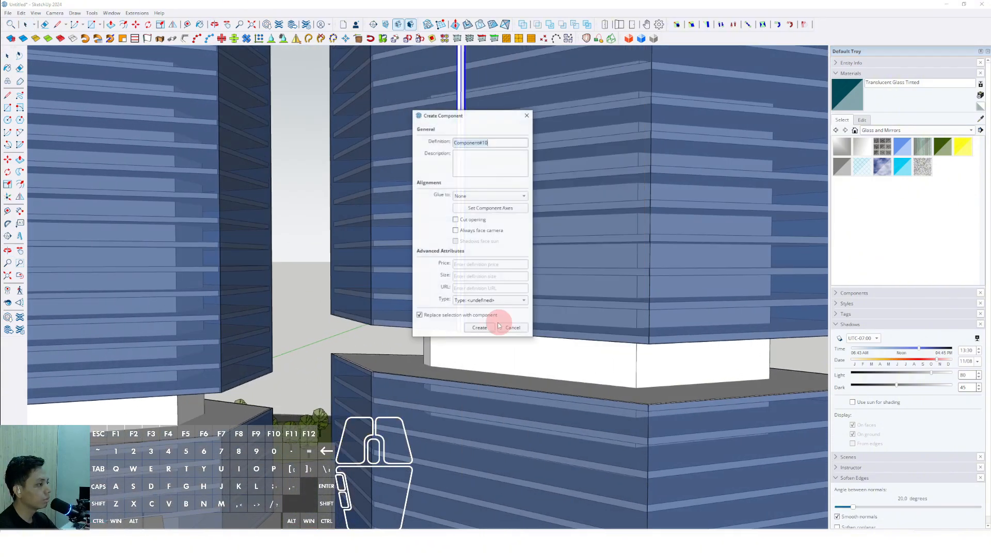
{"action": "left_click", "coordinate": [478, 330]}
Step: Copy the fin component to the middle tower's front corner and divide the distance with /20 to create evenly spaced fins
{"action": "scroll", "coordinate": [378, 334], "scroll_direction": "up", "scroll_amount": 10}
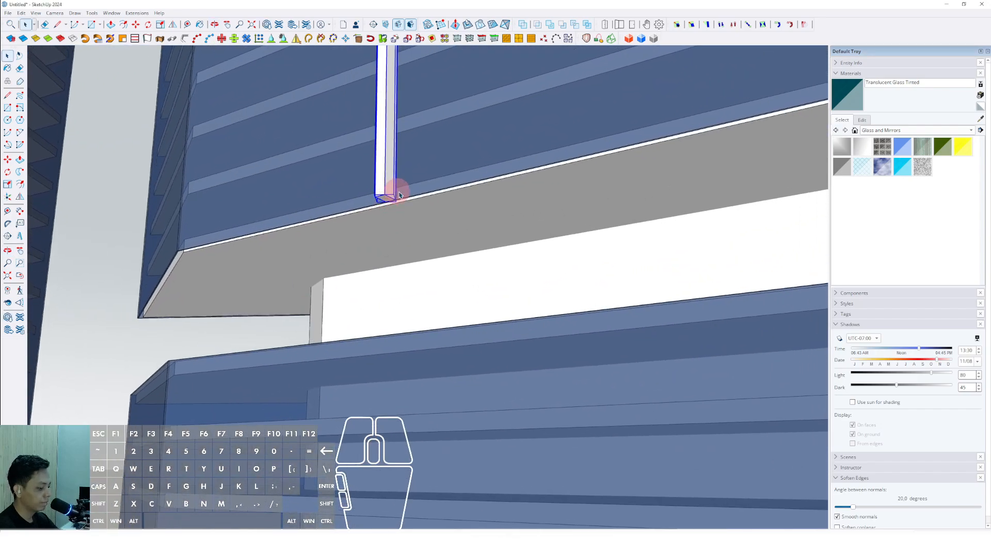
{"action": "scroll", "coordinate": [422, 193], "scroll_direction": "down", "scroll_amount": 5}
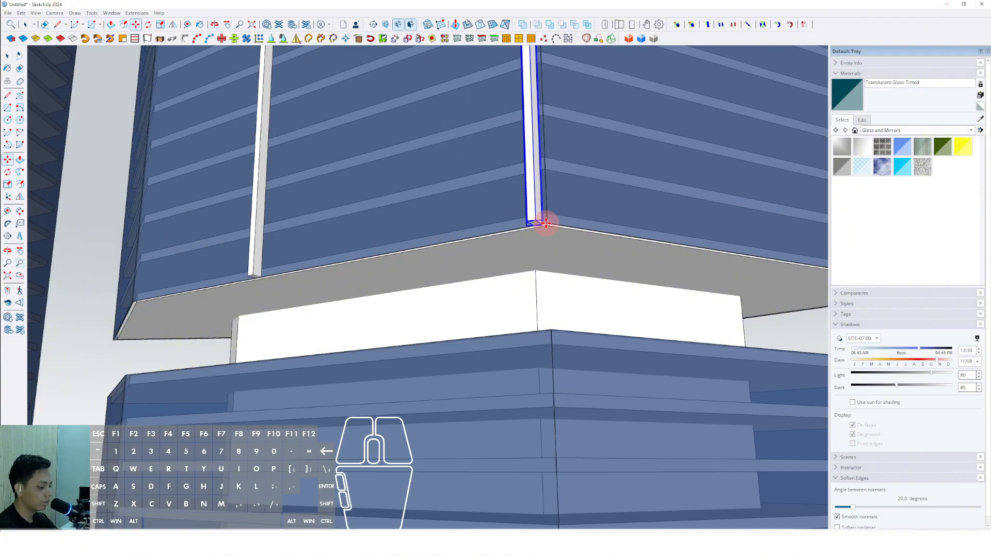
{"action": "type", "text": "/20"}
{"action": "key", "text": "Return"}
{"action": "key", "text": "space"}
{"action": "left_click", "coordinate": [463, 264]}
{"action": "middle_click_drag", "start_coordinate": [463, 263], "coordinate": [462, 378]}
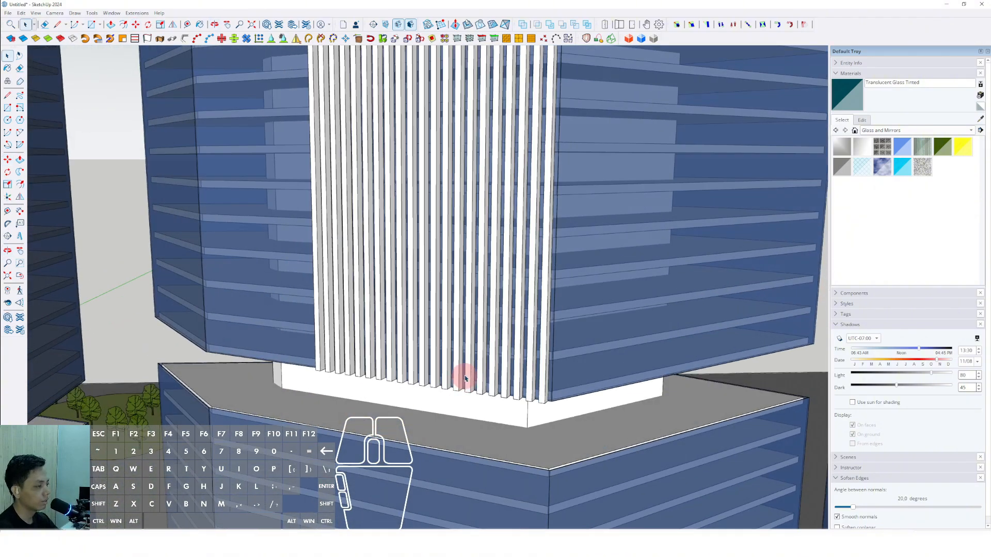
Step: Examine the fin spacing on the middle tower's facade from a distance and from different heights
{"action": "scroll", "coordinate": [464, 377], "scroll_direction": "down", "scroll_amount": 3}
{"action": "scroll", "coordinate": [491, 353], "scroll_direction": "down", "scroll_amount": 3}
{"action": "scroll", "coordinate": [485, 333], "scroll_direction": "down", "scroll_amount": 4}
{"action": "scroll", "coordinate": [468, 311], "scroll_direction": "up", "scroll_amount": 2}
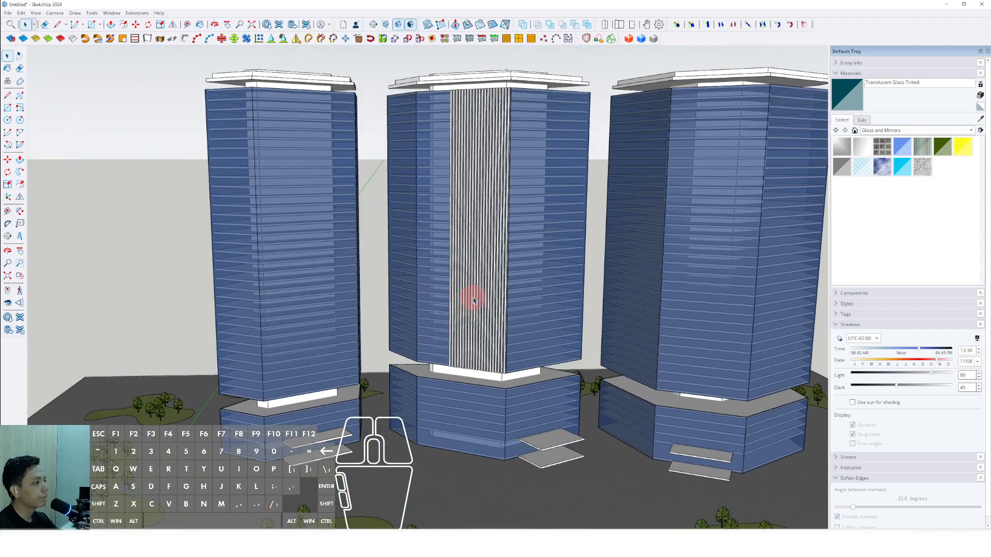
{"action": "middle_click_drag", "start_coordinate": [471, 294], "coordinate": [447, 387]}
{"action": "scroll", "coordinate": [488, 243], "scroll_direction": "up", "scroll_amount": 1}
{"action": "mouse_move", "coordinate": [489, 242]}
{"action": "middle_mouse_down", "text": "shift"}
{"action": "mouse_move", "coordinate": [500, 228]}
{"action": "mouse_move", "coordinate": [504, 245]}
{"action": "middle_mouse_up", "text": "shift"}
{"action": "middle_click_drag", "start_coordinate": [503, 246], "coordinate": [502, 127]}
{"action": "scroll", "coordinate": [458, 270], "scroll_direction": "down", "scroll_amount": 2}
{"action": "scroll", "coordinate": [491, 165], "scroll_direction": "down", "scroll_amount": 2}
{"action": "middle_click_drag", "start_coordinate": [484, 183], "coordinate": [476, 225], "text": "shift"}
Step: Select all the fins on the middle tower's facade and combine them into one group
{"action": "scroll", "coordinate": [493, 117], "scroll_direction": "up", "scroll_amount": 7}
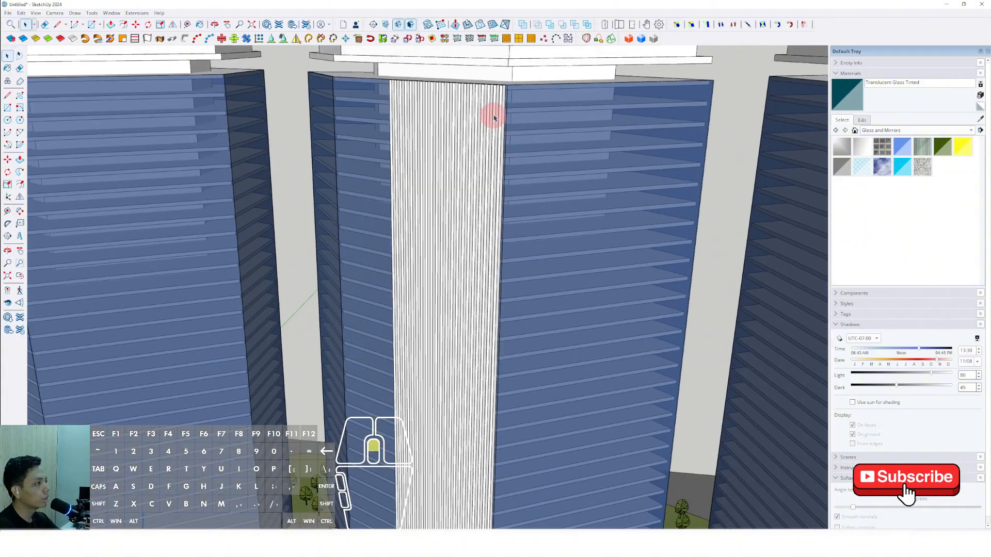
{"action": "left_click", "coordinate": [503, 96]}
{"action": "middle_click_drag", "start_coordinate": [503, 96], "coordinate": [514, 208], "text": "shift"}
{"action": "scroll", "coordinate": [511, 207], "scroll_direction": "up", "scroll_amount": 2}
{"action": "left_click", "coordinate": [506, 181], "text": "shift"}
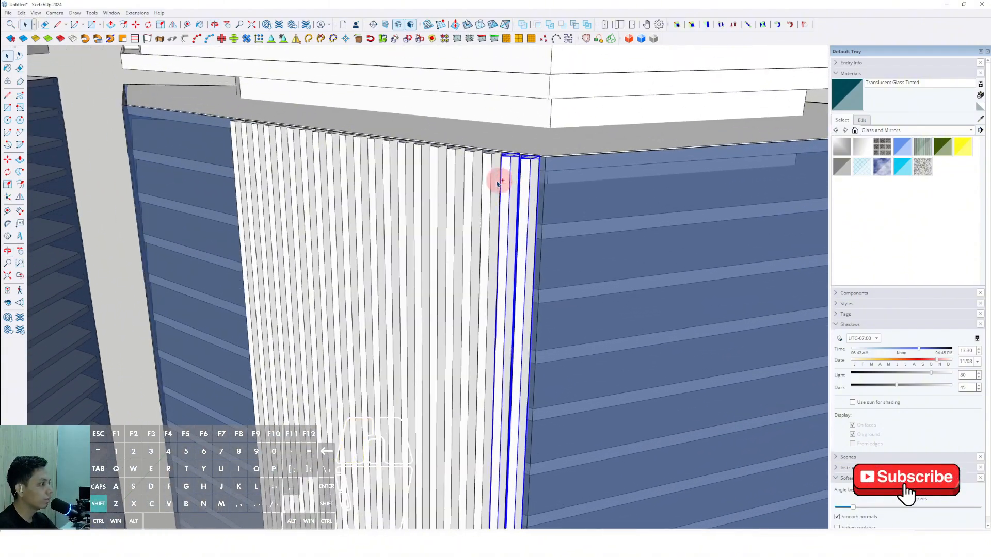
{"action": "left_click", "coordinate": [488, 179], "text": "shift"}
{"action": "left_click", "coordinate": [437, 163], "text": "shift"}
{"action": "left_click", "coordinate": [422, 162], "text": "shift"}
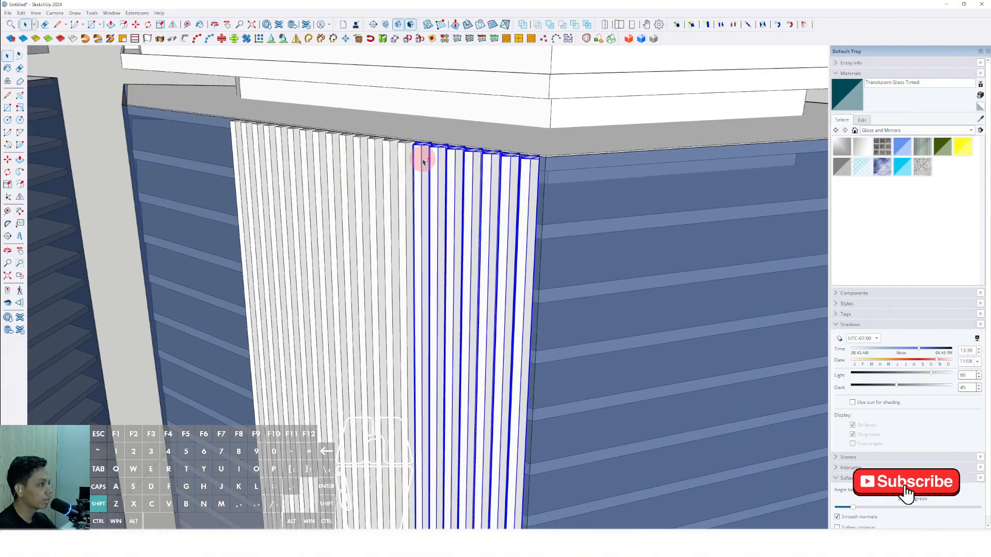
{"action": "middle_click_drag", "start_coordinate": [387, 212], "coordinate": [499, 293]}
{"action": "scroll", "coordinate": [478, 210], "scroll_direction": "up", "scroll_amount": 2}
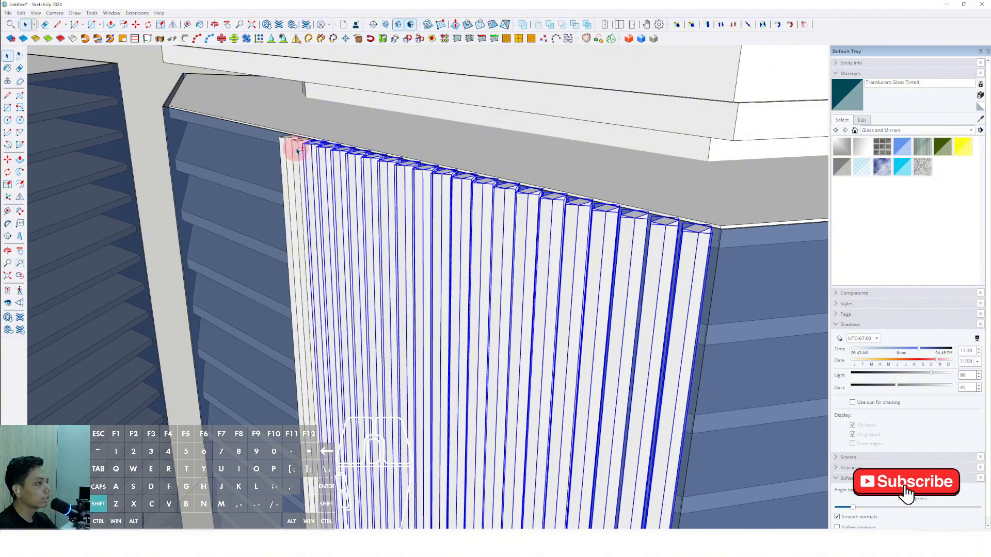
{"action": "left_click", "coordinate": [311, 231]}
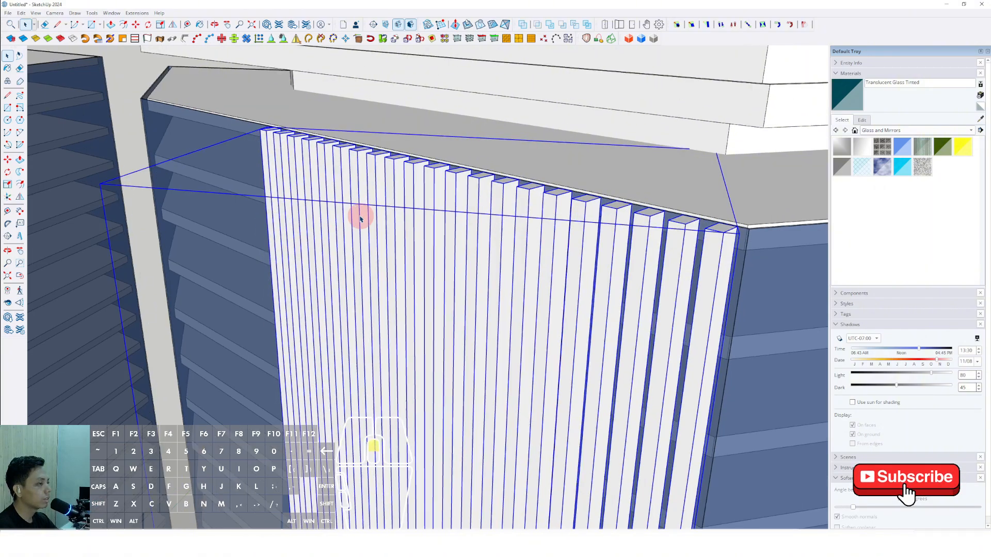
Step: Copy the fin group to the upper front corner of the left tower and align it with that tower's front facade
{"action": "scroll", "coordinate": [361, 217], "scroll_direction": "up", "scroll_amount": 6}
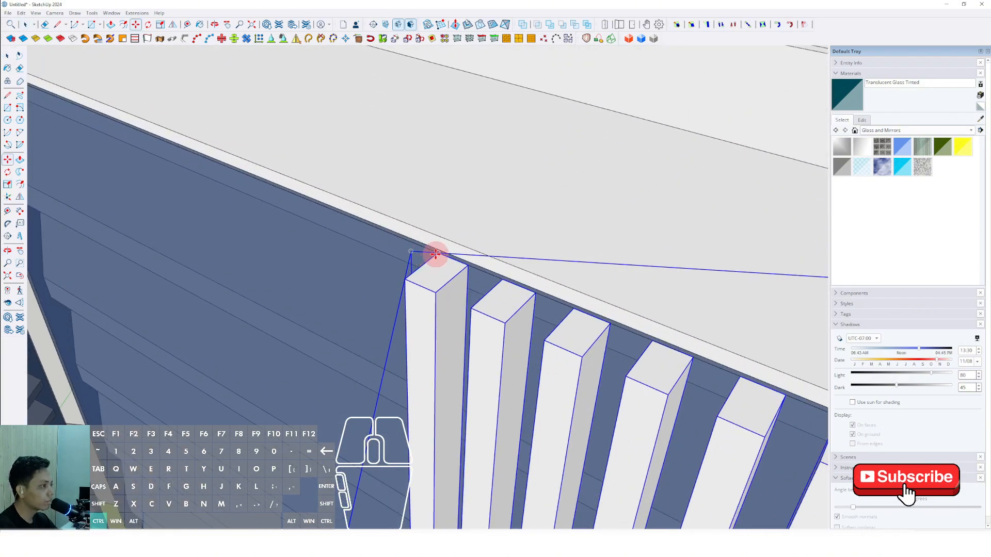
{"action": "scroll", "coordinate": [436, 253], "scroll_direction": "down", "scroll_amount": 10}
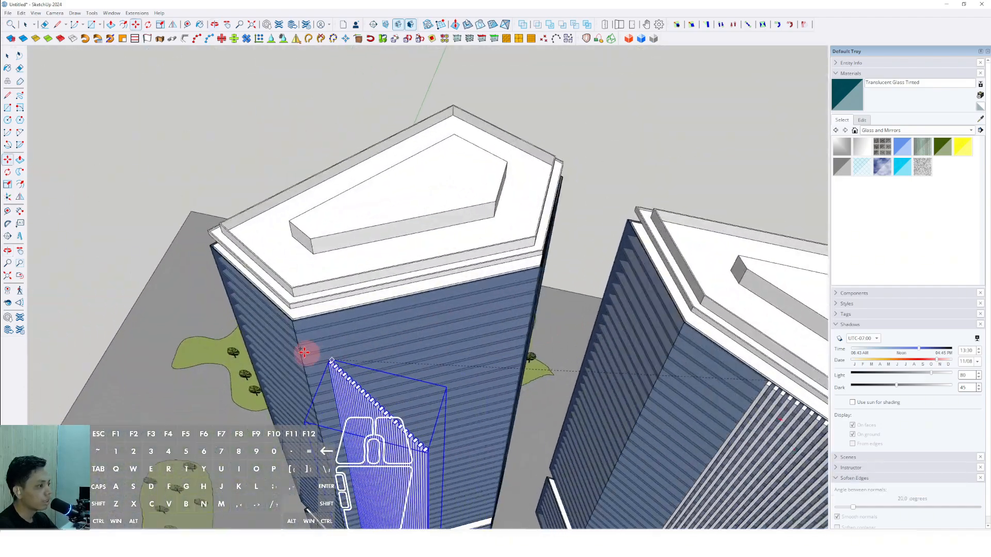
{"action": "scroll", "coordinate": [304, 352], "scroll_direction": "up", "scroll_amount": 8}
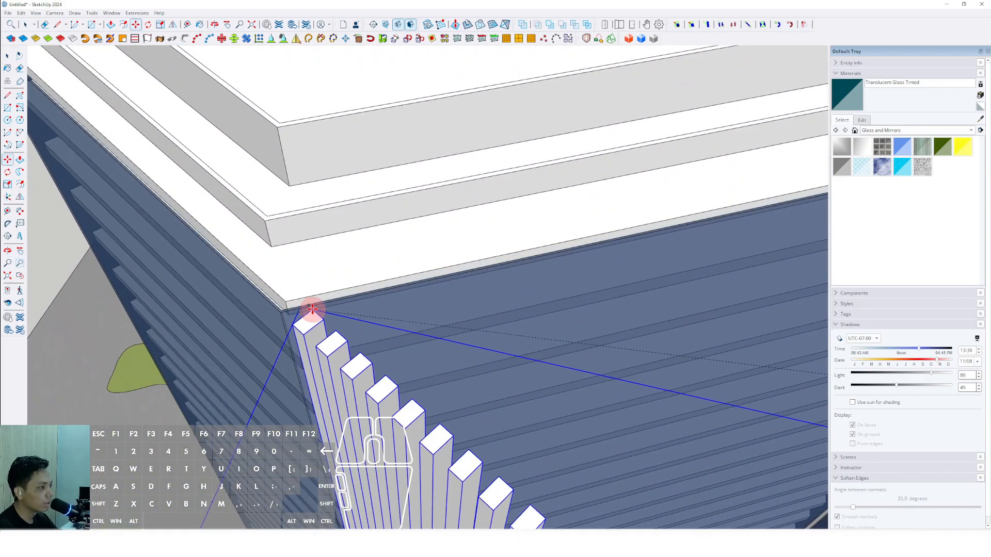
{"action": "scroll", "coordinate": [312, 309], "scroll_direction": "up", "scroll_amount": 4}
{"action": "key", "text": "space"}
{"action": "scroll", "coordinate": [292, 315], "scroll_direction": "up", "scroll_amount": 2}
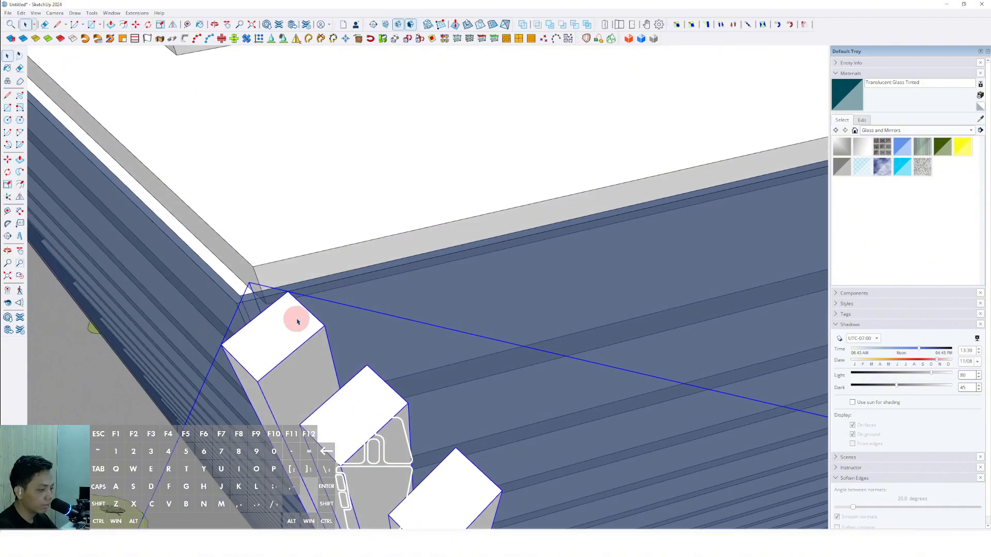
{"action": "scroll", "coordinate": [310, 287], "scroll_direction": "down", "scroll_amount": 10}
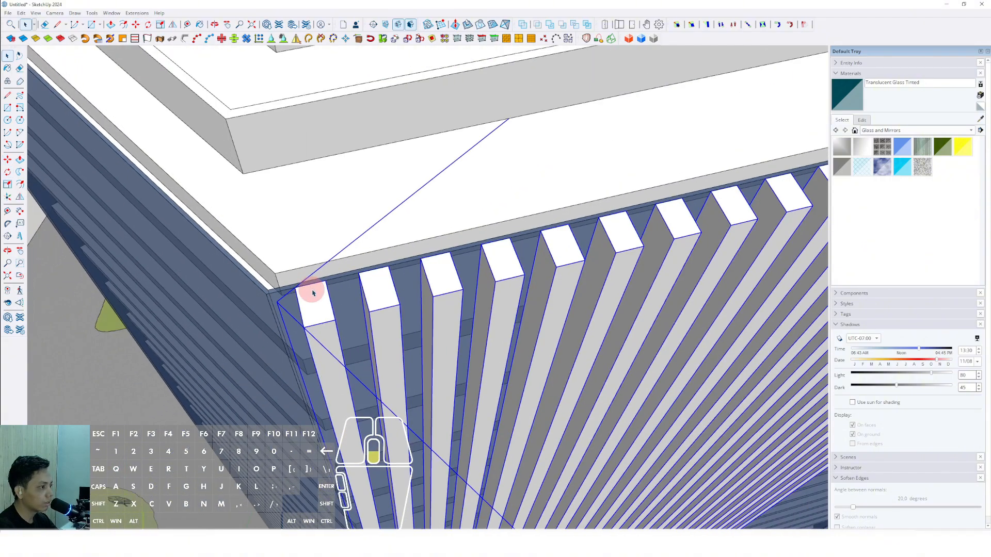
Step: Scale the left tower's fin group downward so it reaches the lower edge of the upper facade
{"action": "middle_click_drag", "start_coordinate": [354, 317], "coordinate": [440, 326]}
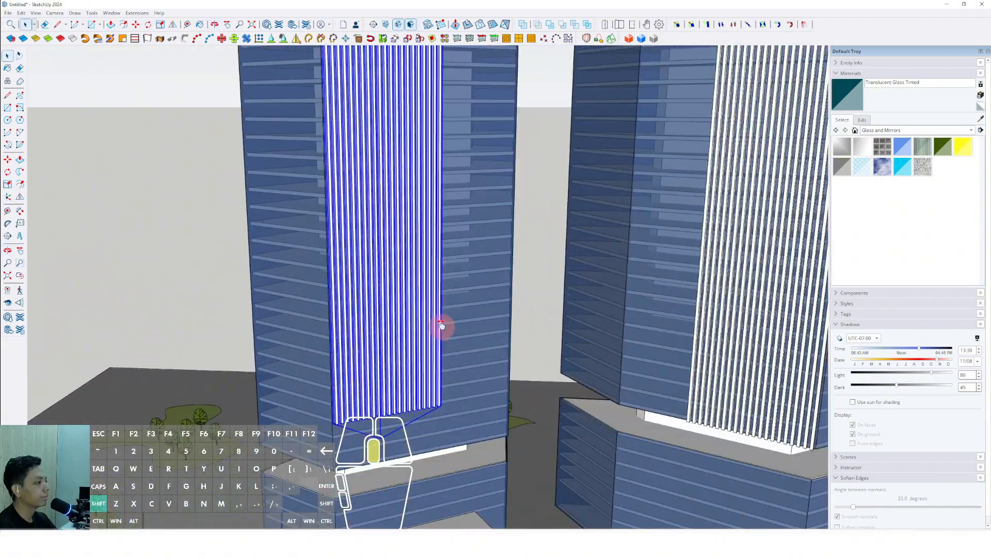
{"action": "scroll", "coordinate": [374, 334], "scroll_direction": "up", "scroll_amount": 5}
{"action": "key", "text": "s"}
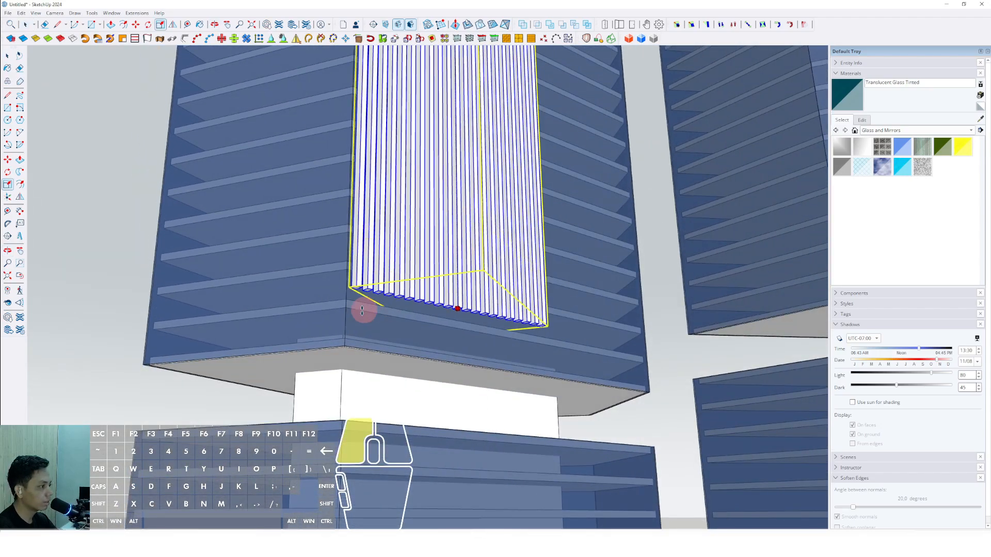
{"action": "key", "text": "space"}
{"action": "scroll", "coordinate": [435, 215], "scroll_direction": "down", "scroll_amount": 15}
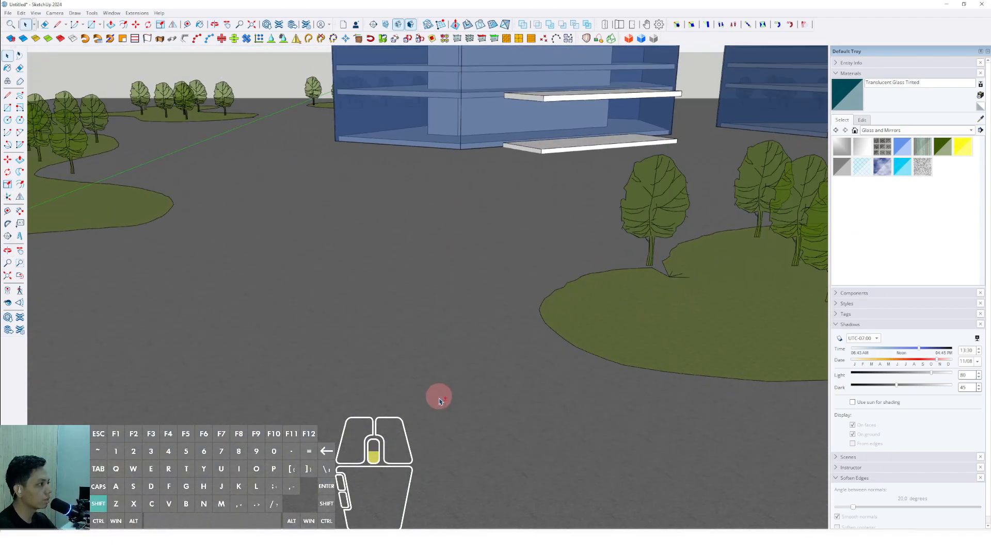
{"action": "scroll", "coordinate": [435, 370], "scroll_direction": "down", "scroll_amount": 8}
{"action": "scroll", "coordinate": [457, 281], "scroll_direction": "up", "scroll_amount": 3}
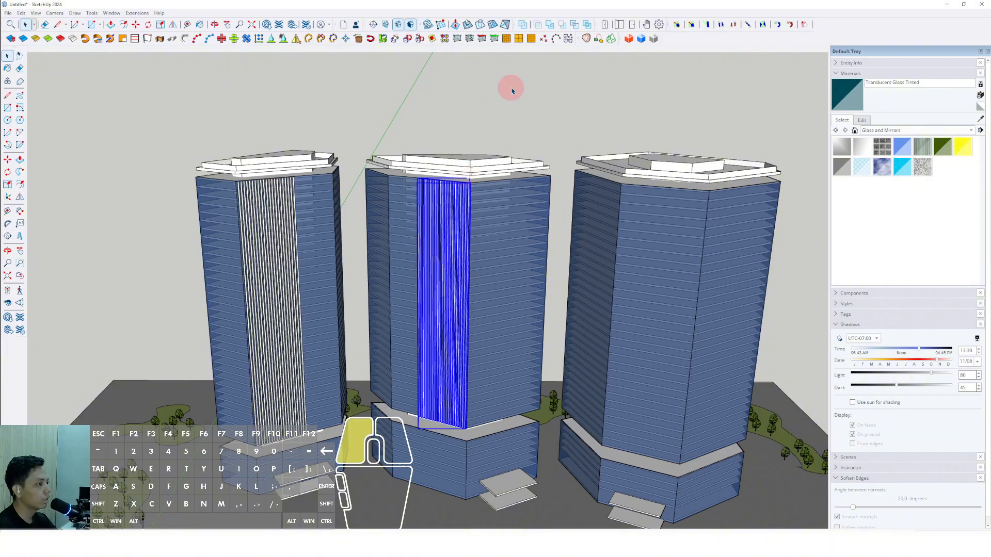
{"action": "left_click", "coordinate": [513, 91]}
Step: Copy the middle tower's fin group from its upper front corner to the matching corner of the right tower
{"action": "middle_click_drag", "start_coordinate": [512, 91], "coordinate": [419, 264]}
{"action": "scroll", "coordinate": [418, 207], "scroll_direction": "up", "scroll_amount": 10}
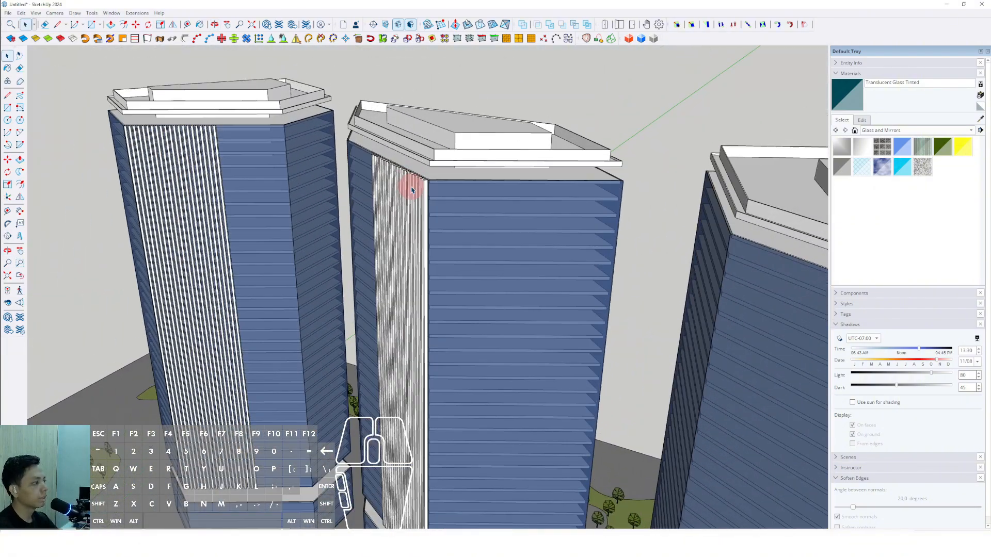
{"action": "left_click", "coordinate": [435, 177]}
{"action": "scroll", "coordinate": [431, 213], "scroll_direction": "up", "scroll_amount": 3}
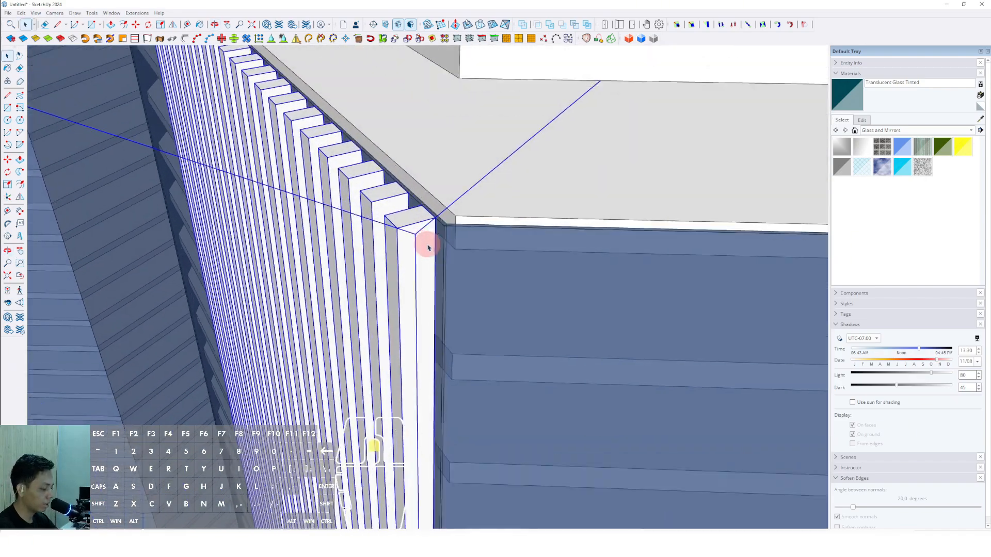
{"action": "key", "text": "m"}
{"action": "scroll", "coordinate": [377, 160], "scroll_direction": "down", "scroll_amount": 15}
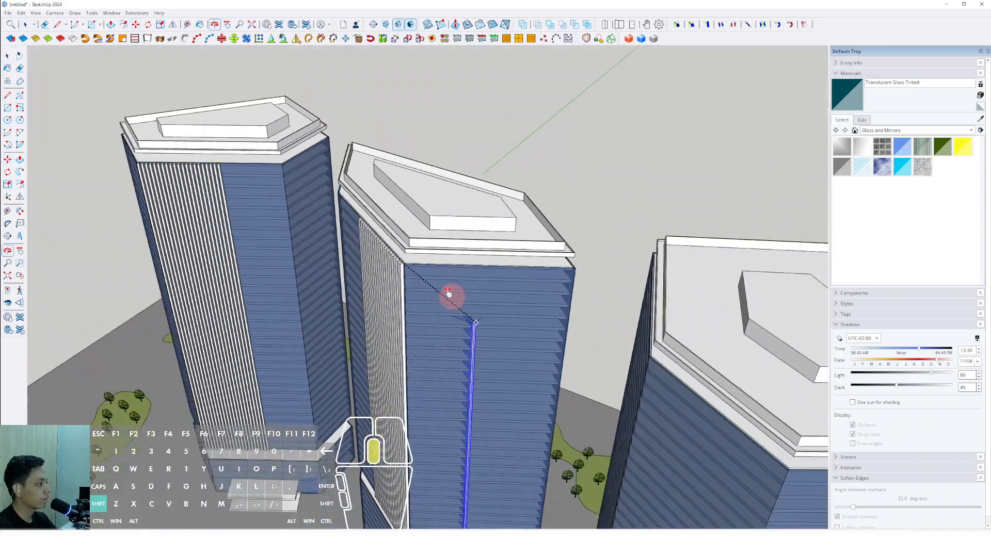
{"action": "middle_click_drag", "start_coordinate": [449, 294], "coordinate": [428, 309]}
{"action": "left_click", "coordinate": [557, 262]}
{"action": "key", "text": "space"}
Step: Copy the right tower's fin group down to the base of its podium and scale the copy to the podium's height
{"action": "scroll", "coordinate": [504, 263], "scroll_direction": "down", "scroll_amount": 8}
{"action": "scroll", "coordinate": [533, 306], "scroll_direction": "up", "scroll_amount": 3}
{"action": "left_click", "coordinate": [521, 247]}
{"action": "key", "text": "space"}
{"action": "scroll", "coordinate": [447, 215], "scroll_direction": "up", "scroll_amount": 2}
{"action": "key", "text": "m"}
{"action": "scroll", "coordinate": [471, 219], "scroll_direction": "down", "scroll_amount": 10}
{"action": "key", "text": "space"}
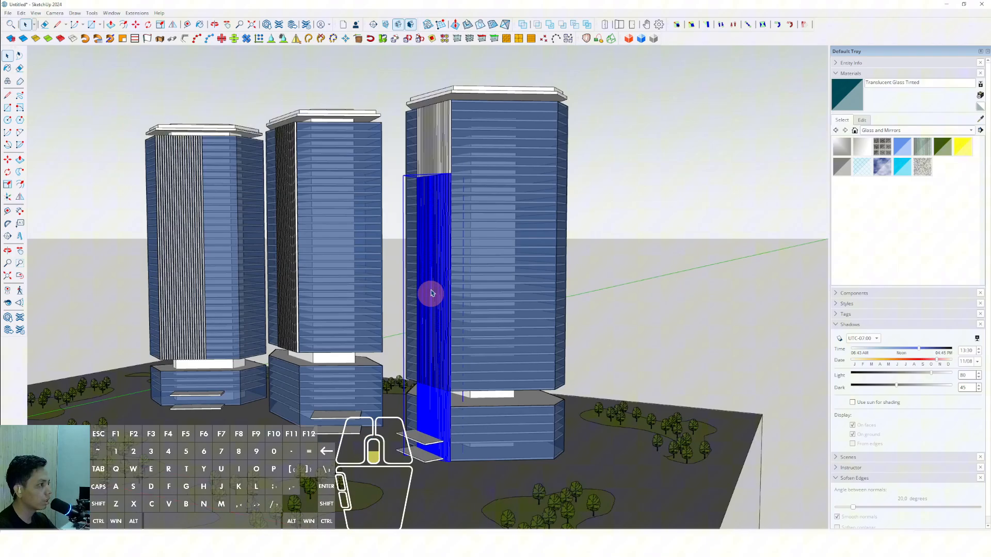
{"action": "middle_click_drag", "start_coordinate": [432, 293], "coordinate": [437, 227]}
{"action": "key", "text": "s"}
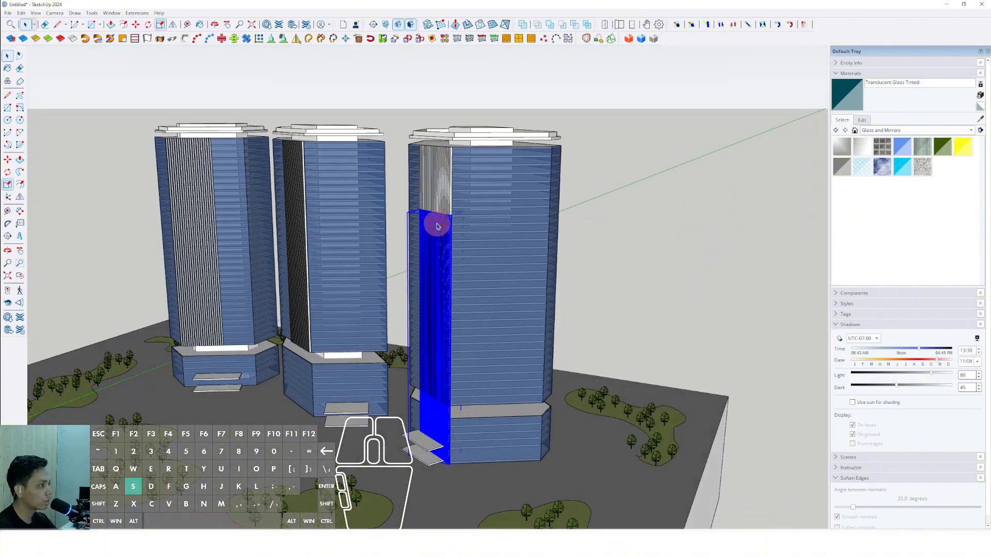
{"action": "key", "text": "space"}
Step: Copy the middle tower's fin group down to the base of its podium and scale the copy to the podium's height
{"action": "scroll", "coordinate": [332, 404], "scroll_direction": "up", "scroll_amount": 10}
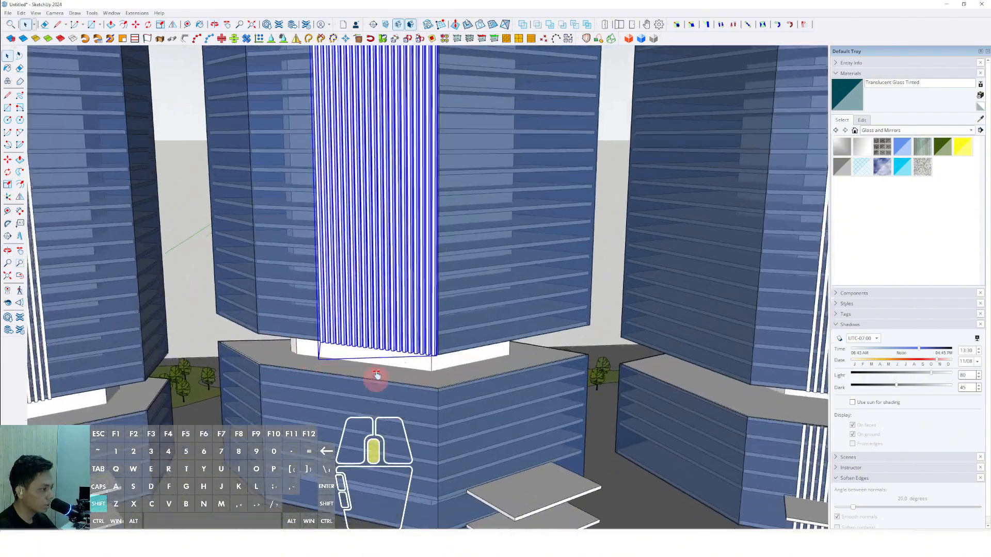
{"action": "middle_click_drag", "start_coordinate": [376, 375], "coordinate": [336, 325]}
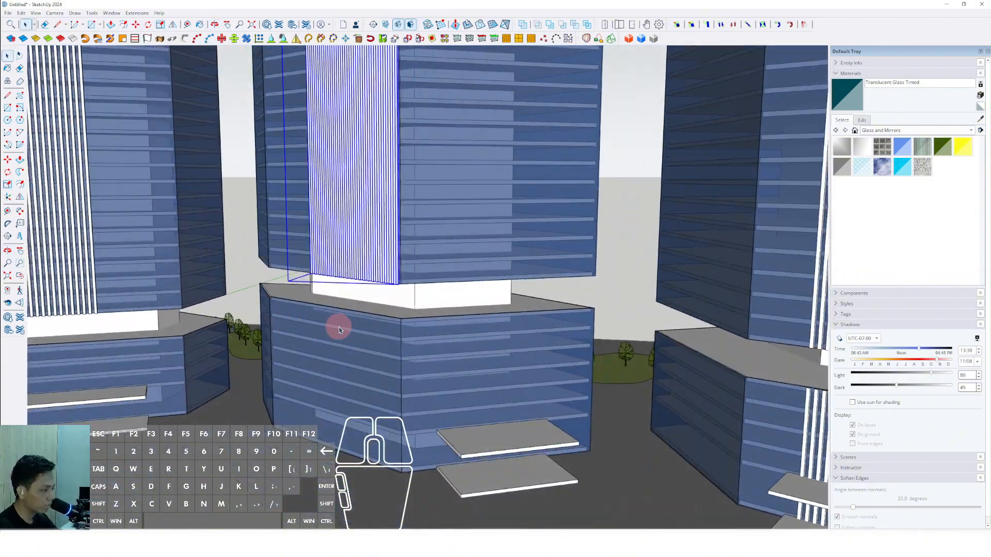
{"action": "key", "text": "m"}
{"action": "scroll", "coordinate": [400, 283], "scroll_direction": "up", "scroll_amount": 3}
{"action": "scroll", "coordinate": [406, 253], "scroll_direction": "down", "scroll_amount": 4}
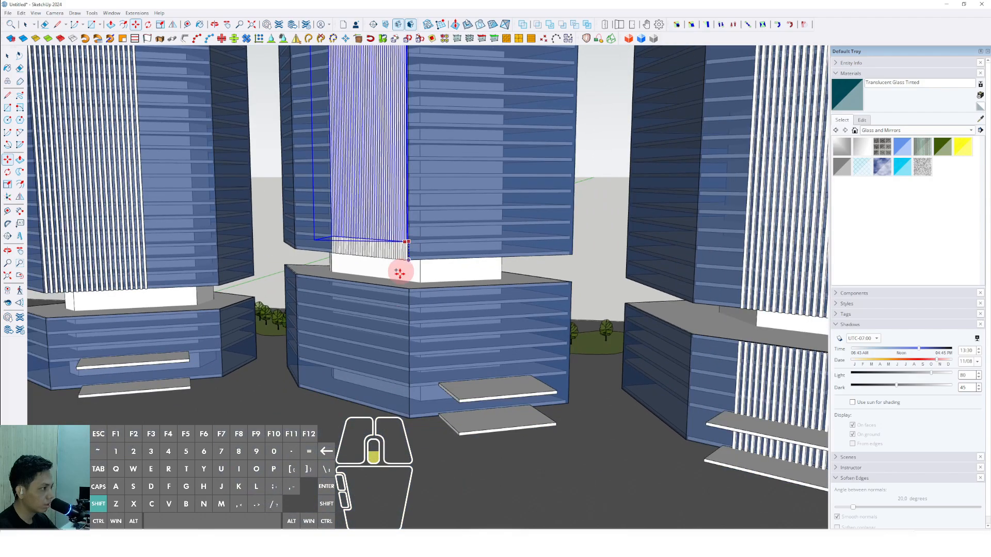
{"action": "scroll", "coordinate": [360, 447], "scroll_direction": "down", "scroll_amount": 8}
{"action": "key", "text": "s"}
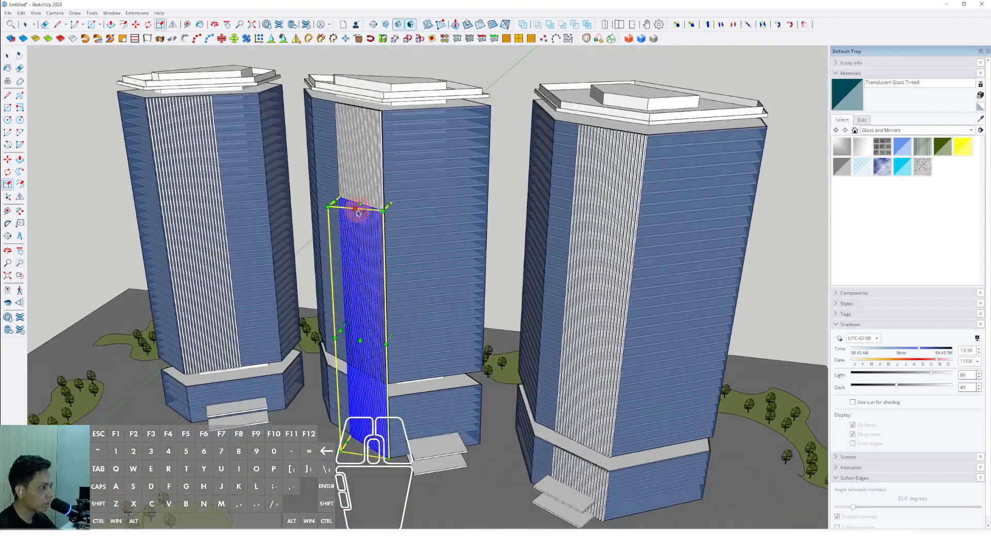
{"action": "scroll", "coordinate": [237, 370], "scroll_direction": "up", "scroll_amount": 10}
{"action": "key", "text": "space"}
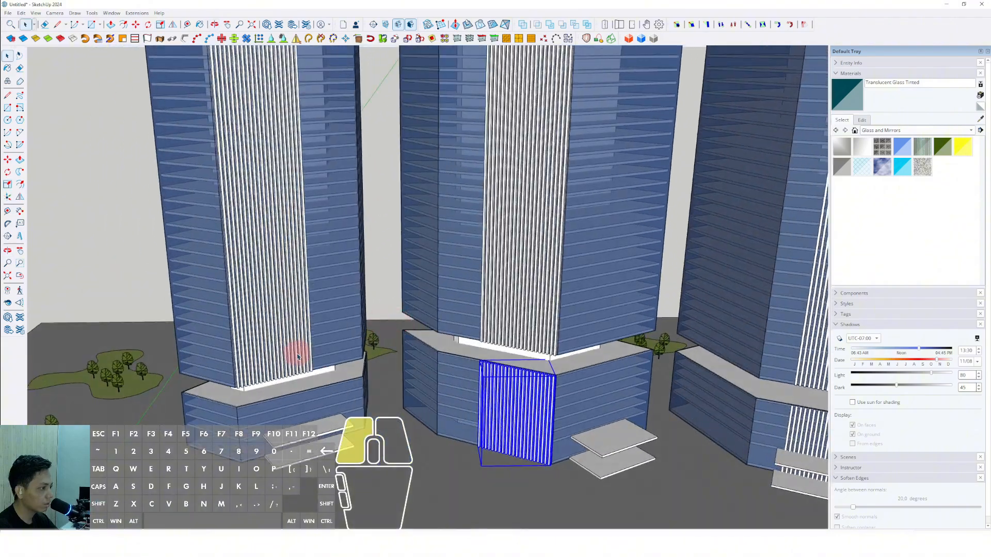
Step: Copy the left tower's fin group down to the base of its podium and scale the copy to the podium's height
{"action": "scroll", "coordinate": [383, 327], "scroll_direction": "down", "scroll_amount": 1}
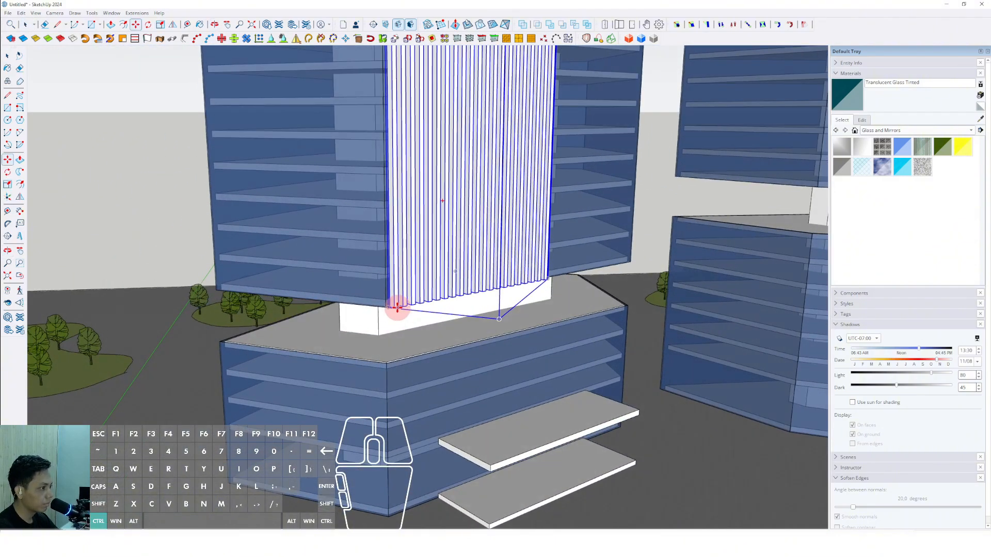
{"action": "scroll", "coordinate": [396, 279], "scroll_direction": "down", "scroll_amount": 4, "text": "shift"}
{"action": "left_click", "coordinate": [401, 451], "text": "shift"}
{"action": "scroll", "coordinate": [416, 409], "scroll_direction": "down", "scroll_amount": 3}
{"action": "key", "text": "space"}
{"action": "middle_click_drag", "start_coordinate": [429, 268], "coordinate": [411, 378], "text": "shift"}
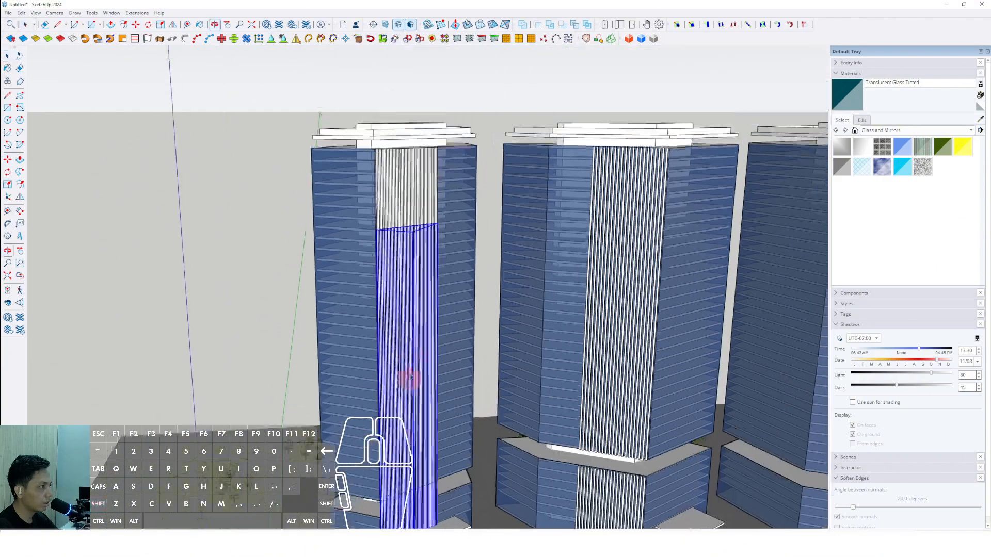
{"action": "key", "text": "space"}
{"action": "scroll", "coordinate": [413, 444], "scroll_direction": "down", "scroll_amount": 6}
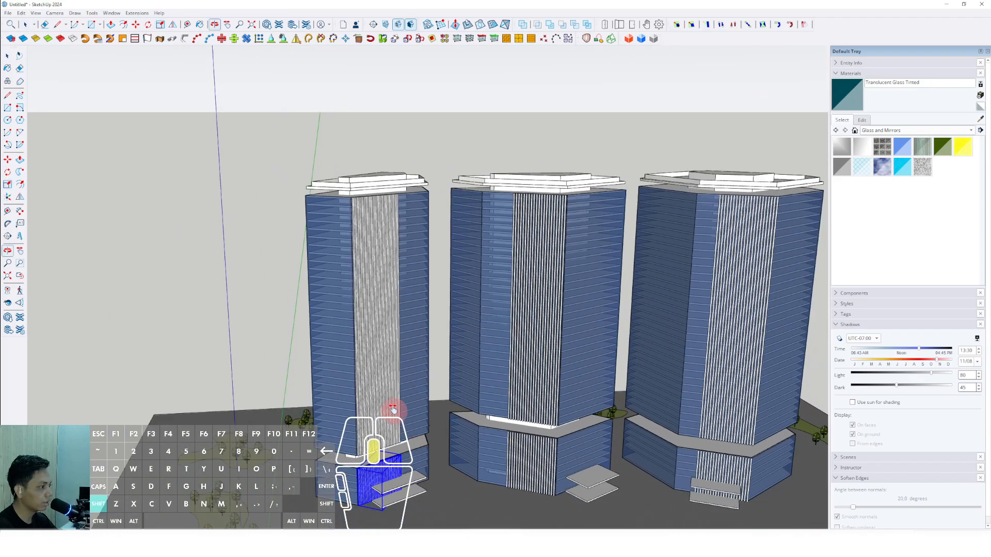
{"action": "middle_click_drag", "start_coordinate": [735, 206], "coordinate": [446, 310]}
{"action": "middle_click_drag", "start_coordinate": [513, 323], "coordinate": [610, 379]}
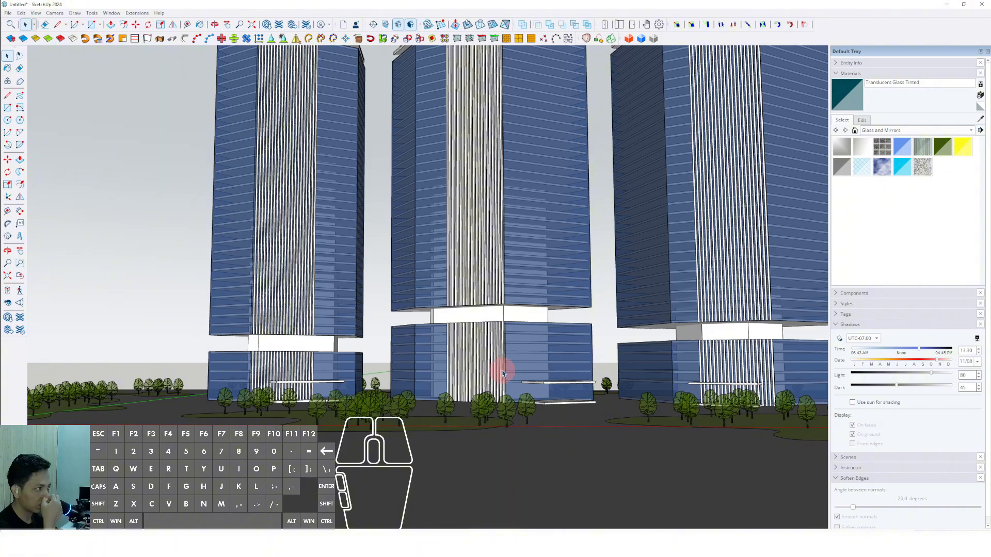
{"action": "scroll", "coordinate": [463, 363], "scroll_direction": "down", "scroll_amount": 5}
{"action": "middle_click_drag", "start_coordinate": [476, 332], "coordinate": [421, 356]}
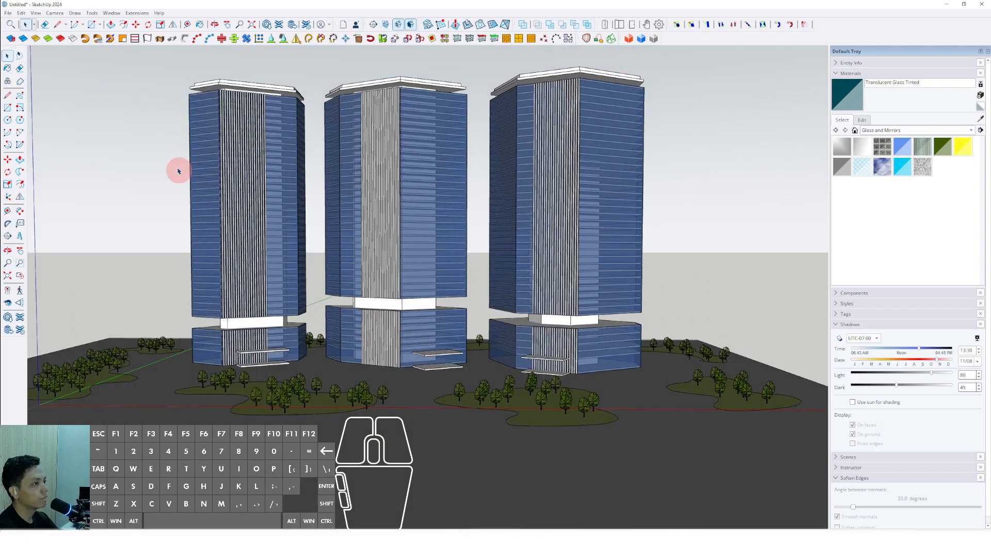
Step: Turn on shadows for the three-tower model
{"action": "left_click", "coordinate": [36, 14]}
{"action": "left_click", "coordinate": [50, 111]}
{"action": "mouse_move", "coordinate": [420, 287]}
{"action": "middle_mouse_down"}
{"action": "mouse_move", "coordinate": [309, 265]}
{"action": "mouse_move", "coordinate": [408, 279]}
{"action": "middle_mouse_up"}
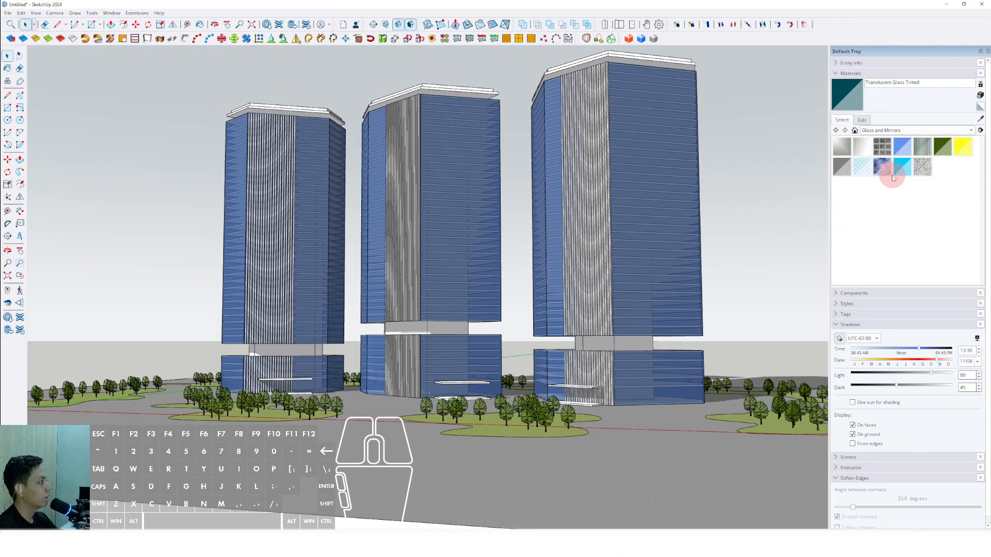
Step: Compare the Simple Style and Urban Planning Style, and apply the Construction Documentation Style to the model
{"action": "left_click", "coordinate": [841, 304]}
{"action": "left_click", "coordinate": [843, 351]}
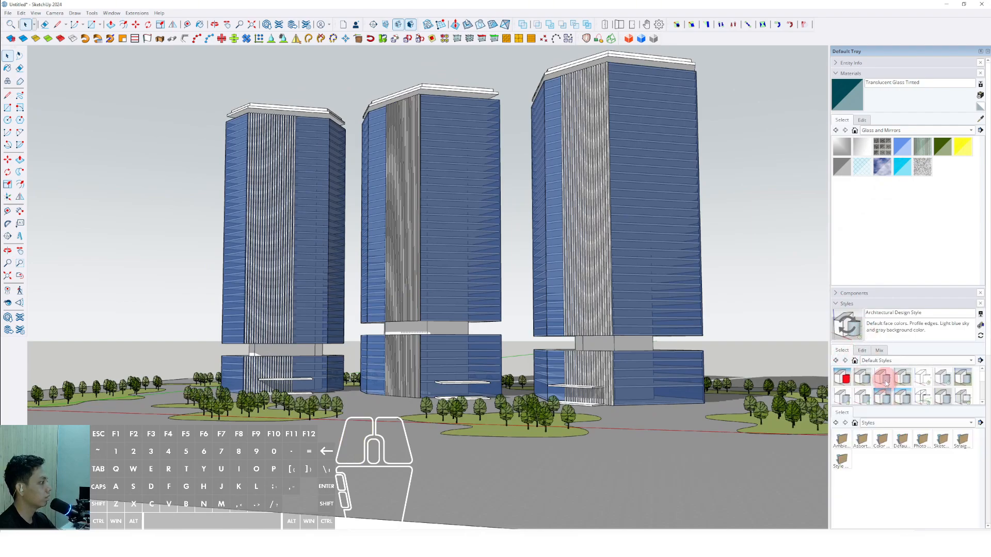
{"action": "left_click", "coordinate": [883, 398]}
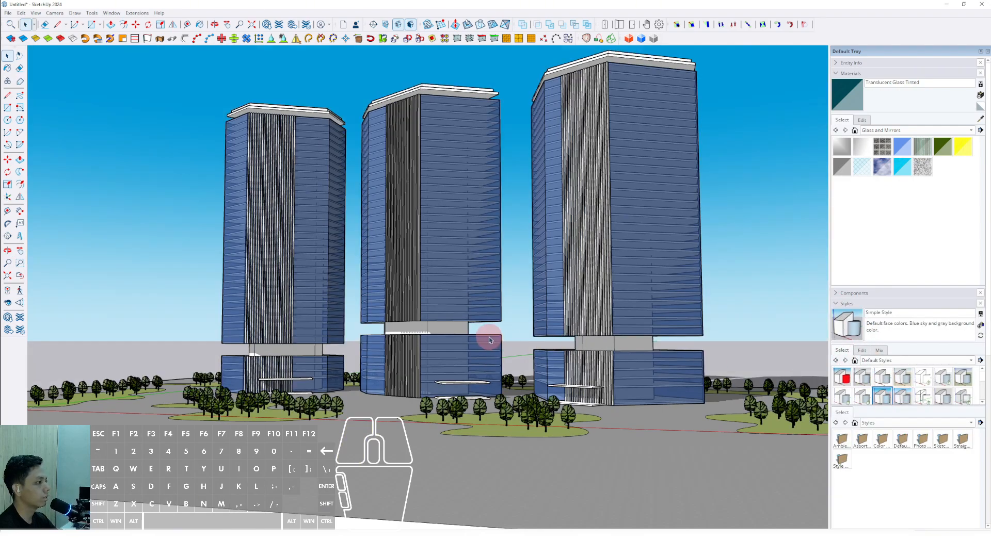
{"action": "middle_click_drag", "start_coordinate": [489, 341], "coordinate": [509, 352]}
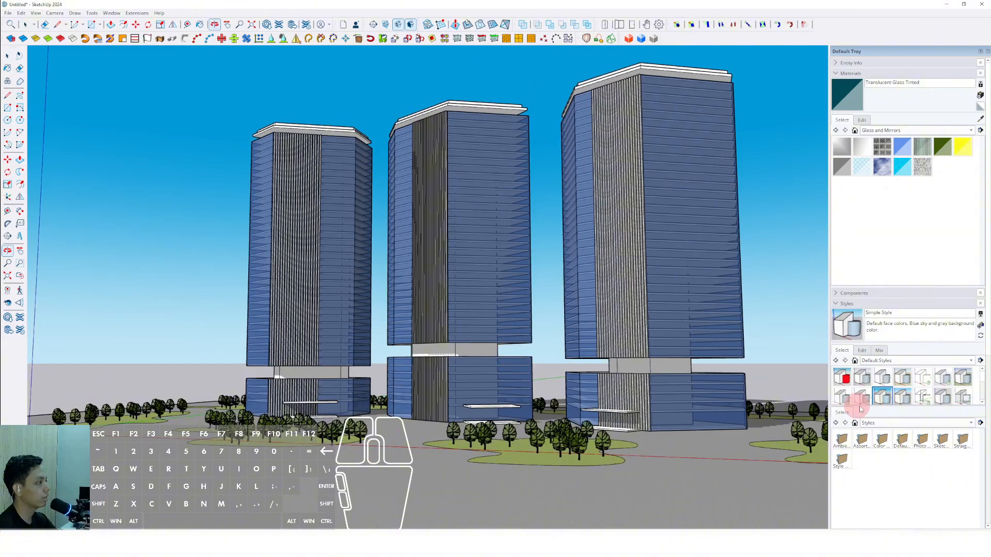
{"action": "left_click", "coordinate": [902, 396]}
{"action": "middle_click_drag", "start_coordinate": [562, 323], "coordinate": [637, 339]}
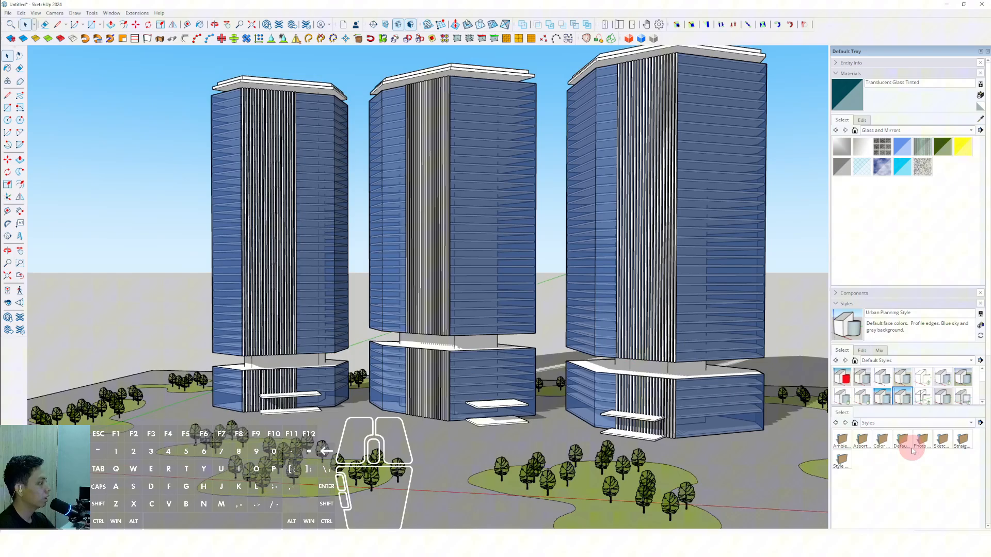
{"action": "left_click", "coordinate": [884, 378]}
{"action": "middle_click_drag", "start_coordinate": [527, 311], "coordinate": [516, 336]}
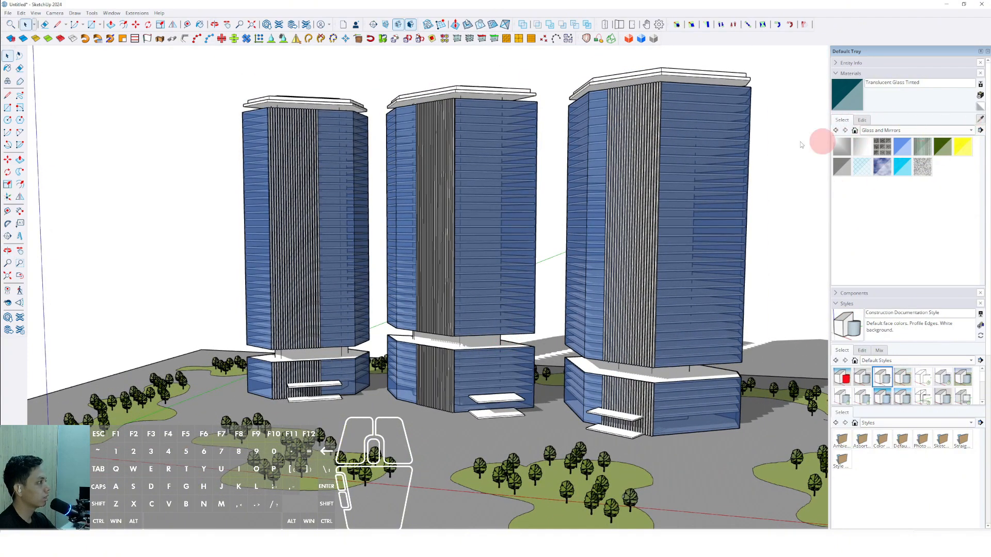
Step: Darken the colour of the Translucent Glass Blue material used on the tower and podium facades
{"action": "left_click", "coordinate": [863, 120]}
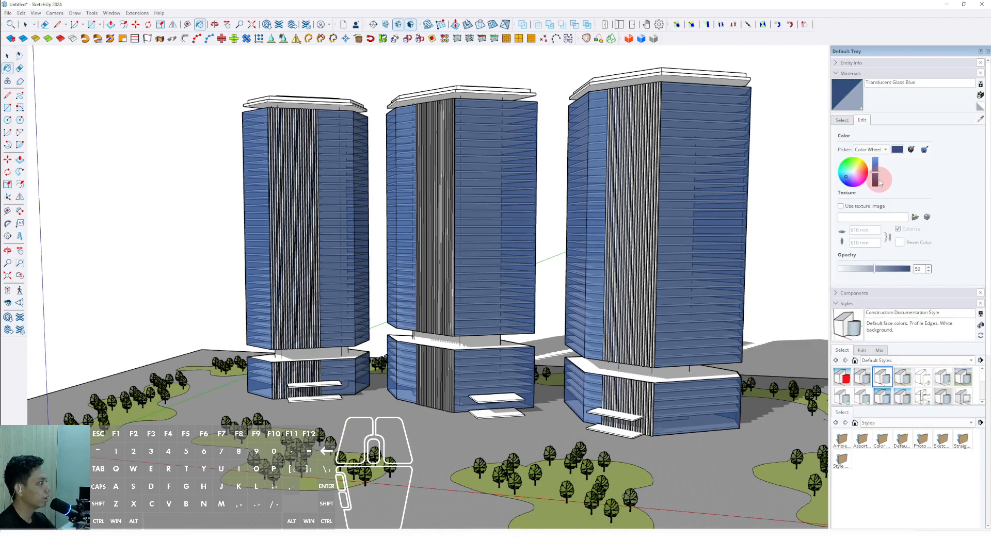
{"action": "left_click_drag", "start_coordinate": [875, 180], "coordinate": [875, 182]}
{"action": "middle_click_drag", "start_coordinate": [735, 254], "coordinate": [666, 175]}
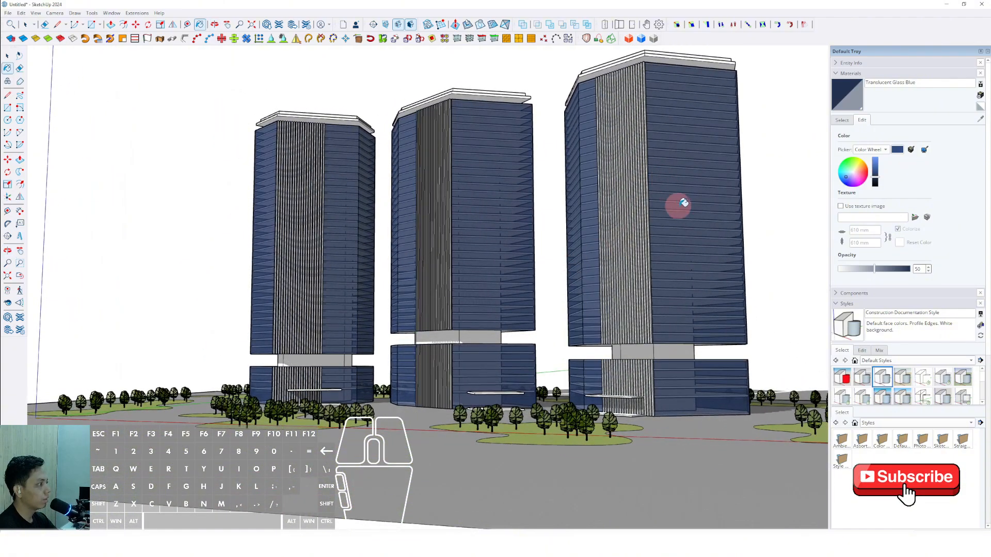
{"action": "scroll", "coordinate": [677, 209], "scroll_direction": "up", "scroll_amount": 3}
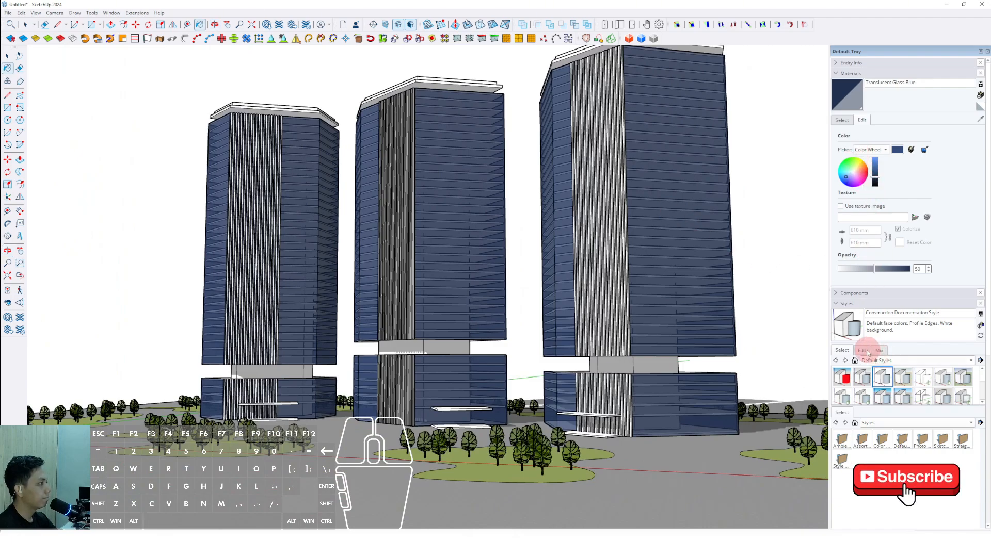
{"action": "mouse_move", "coordinate": [588, 269]}
{"action": "middle_mouse_down"}
{"action": "mouse_move", "coordinate": [580, 261]}
{"action": "mouse_move", "coordinate": [591, 305]}
{"action": "mouse_move", "coordinate": [663, 261]}
{"action": "middle_mouse_up"}
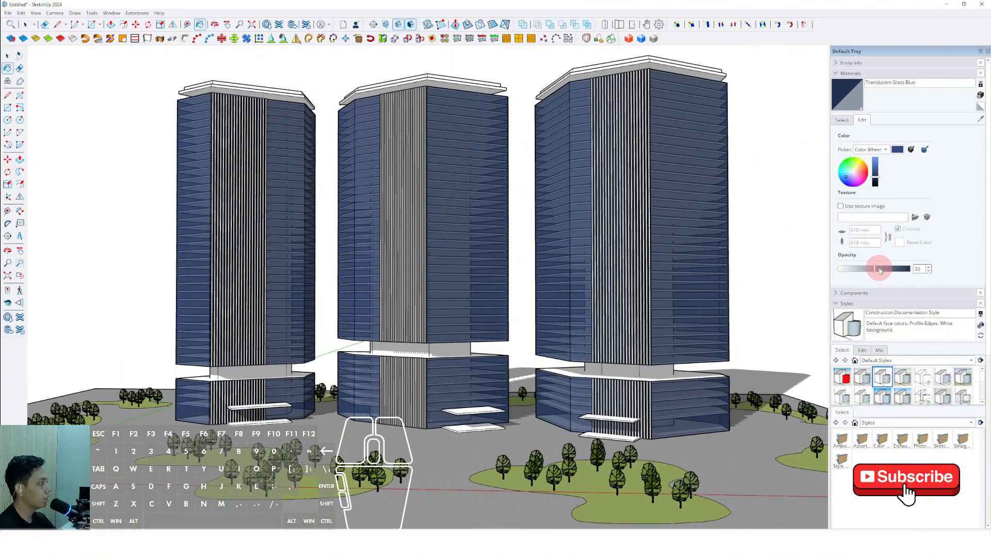
Step: Set the opacity of the Translucent Glass Blue material to 48
{"action": "left_click_drag", "start_coordinate": [880, 271], "coordinate": [873, 273]}
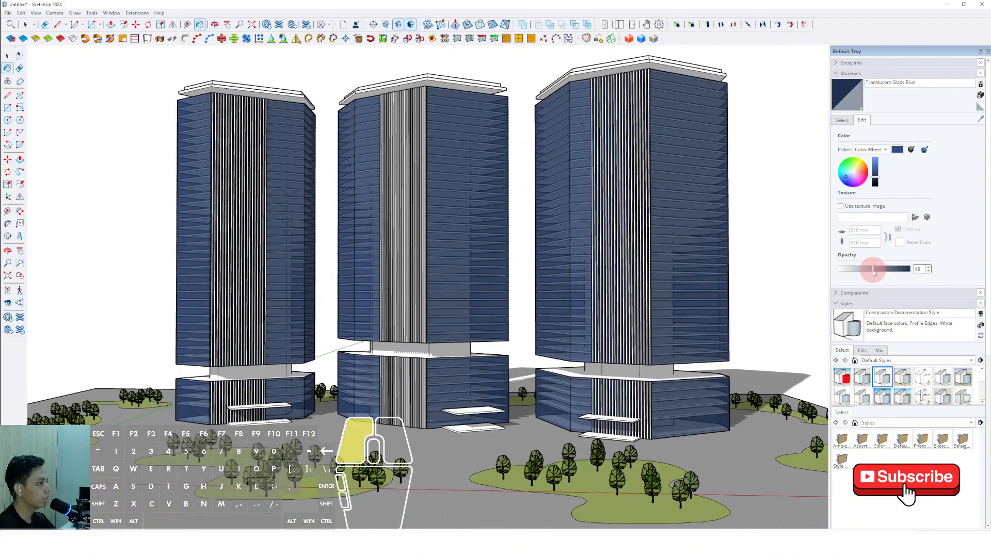
{"action": "mouse_move", "coordinate": [571, 325]}
{"action": "middle_mouse_down"}
{"action": "mouse_move", "coordinate": [537, 317]}
{"action": "mouse_move", "coordinate": [542, 328]}
{"action": "middle_mouse_up"}
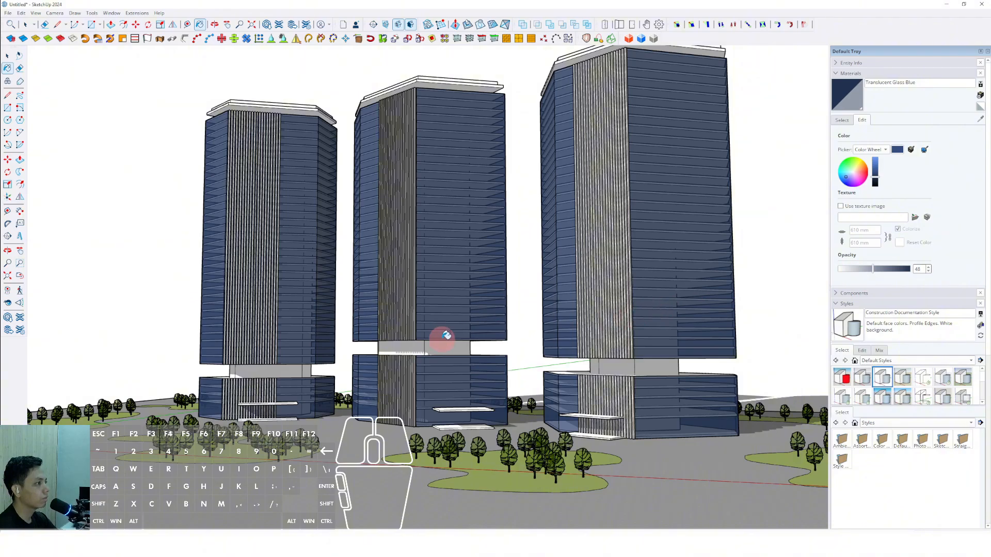
{"action": "mouse_move", "coordinate": [458, 332]}
{"action": "middle_mouse_down"}
{"action": "mouse_move", "coordinate": [509, 347]}
{"action": "mouse_move", "coordinate": [540, 429]}
{"action": "mouse_move", "coordinate": [525, 345]}
{"action": "mouse_move", "coordinate": [488, 341]}
{"action": "mouse_move", "coordinate": [470, 353]}
{"action": "middle_mouse_up"}
{"action": "key", "text": "space"}
{"action": "scroll", "coordinate": [525, 345], "scroll_direction": "down", "scroll_amount": 1}
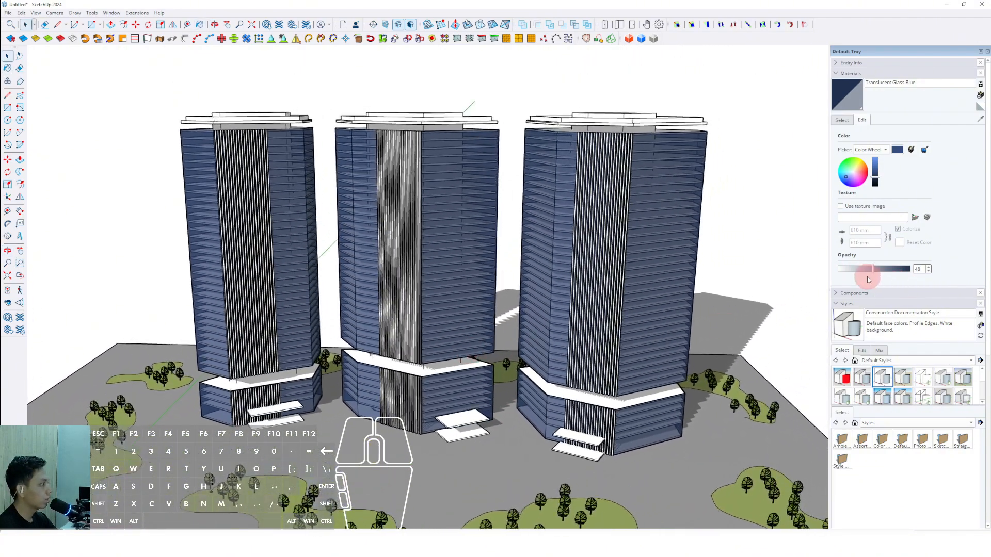
{"action": "left_click", "coordinate": [841, 120]}
Step: Examine the facades, fins and podiums of the three towers from several angles
{"action": "middle_click_drag", "start_coordinate": [645, 278], "coordinate": [601, 256]}
{"action": "scroll", "coordinate": [615, 212], "scroll_direction": "up", "scroll_amount": 3}
{"action": "middle_click_drag", "start_coordinate": [622, 202], "coordinate": [614, 250], "text": "shift"}
{"action": "scroll", "coordinate": [608, 228], "scroll_direction": "up", "scroll_amount": 2}
{"action": "scroll", "coordinate": [289, 149], "scroll_direction": "up", "scroll_amount": 4}
{"action": "middle_click_drag", "start_coordinate": [407, 178], "coordinate": [547, 295], "text": "shift"}
{"action": "scroll", "coordinate": [547, 296], "scroll_direction": "down", "scroll_amount": 2}
{"action": "middle_click_drag", "start_coordinate": [552, 438], "coordinate": [443, 321]}
{"action": "scroll", "coordinate": [533, 373], "scroll_direction": "up", "scroll_amount": 2}
{"action": "scroll", "coordinate": [519, 370], "scroll_direction": "down", "scroll_amount": 3}
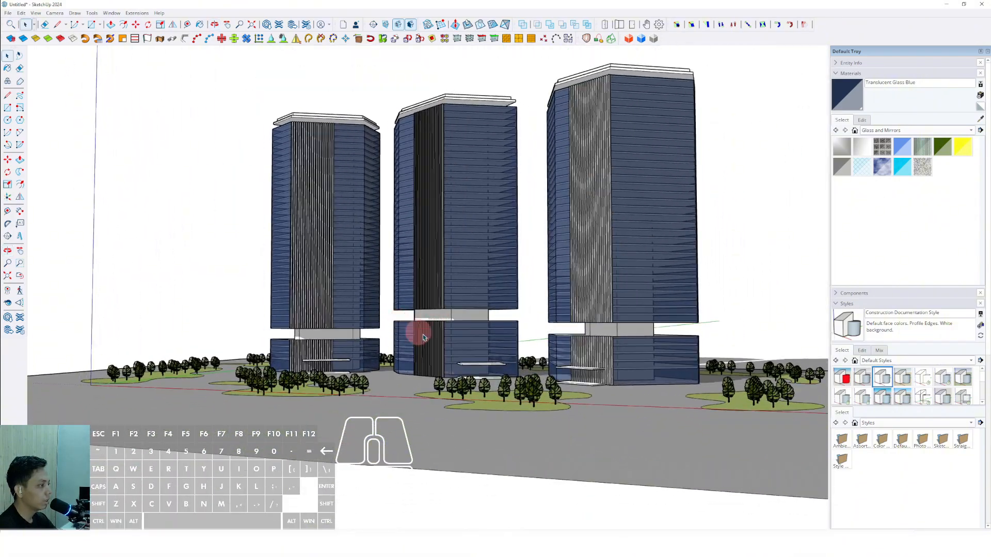
Step: Draw a bent line from the front corner of the left tower's entrance canopy outward and sloping down to the ground
{"action": "scroll", "coordinate": [568, 371], "scroll_direction": "up", "scroll_amount": 3}
{"action": "middle_click_drag", "start_coordinate": [578, 376], "coordinate": [335, 349]}
{"action": "scroll", "coordinate": [323, 338], "scroll_direction": "down", "scroll_amount": 2}
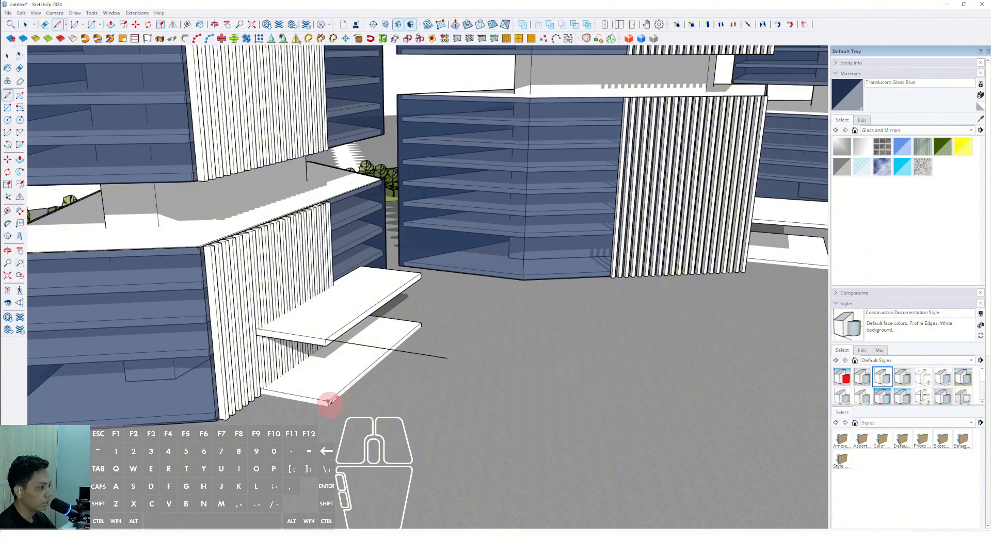
{"action": "scroll", "coordinate": [328, 401], "scroll_direction": "up", "scroll_amount": 1}
{"action": "scroll", "coordinate": [315, 399], "scroll_direction": "down", "scroll_amount": 1}
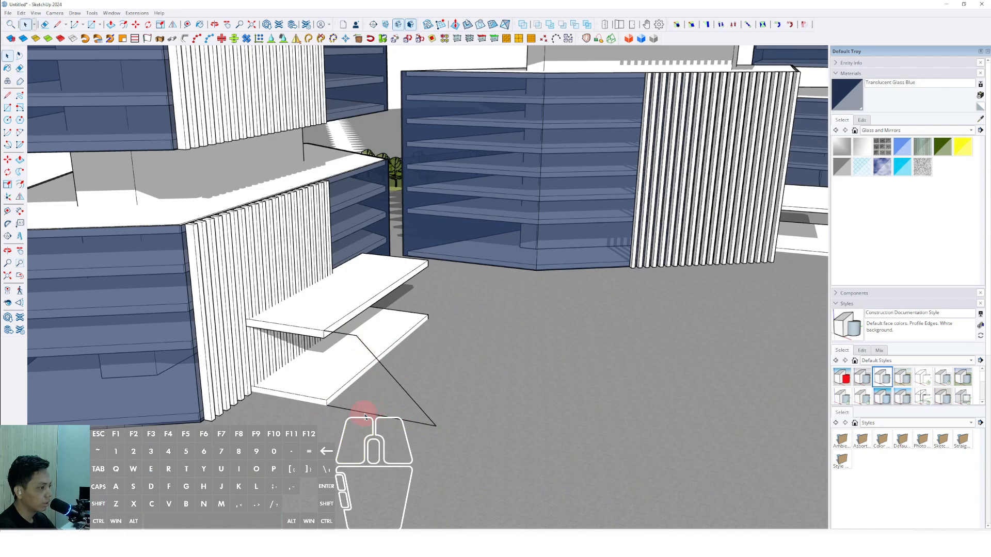
Step: Offset the bent line by the canopy's thickness and close the ends to form a narrow fin profile
{"action": "triple_click", "coordinate": [368, 349]}
{"action": "scroll", "coordinate": [321, 331], "scroll_direction": "up", "scroll_amount": 3}
{"action": "key", "text": "f"}
{"action": "scroll", "coordinate": [310, 349], "scroll_direction": "down", "scroll_amount": 1}
{"action": "key", "text": "space"}
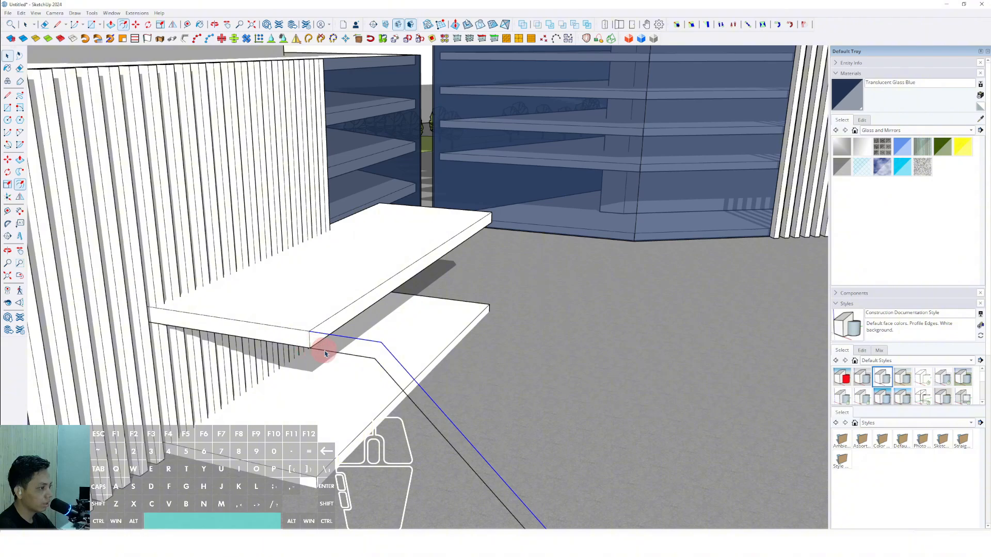
{"action": "key", "text": "l"}
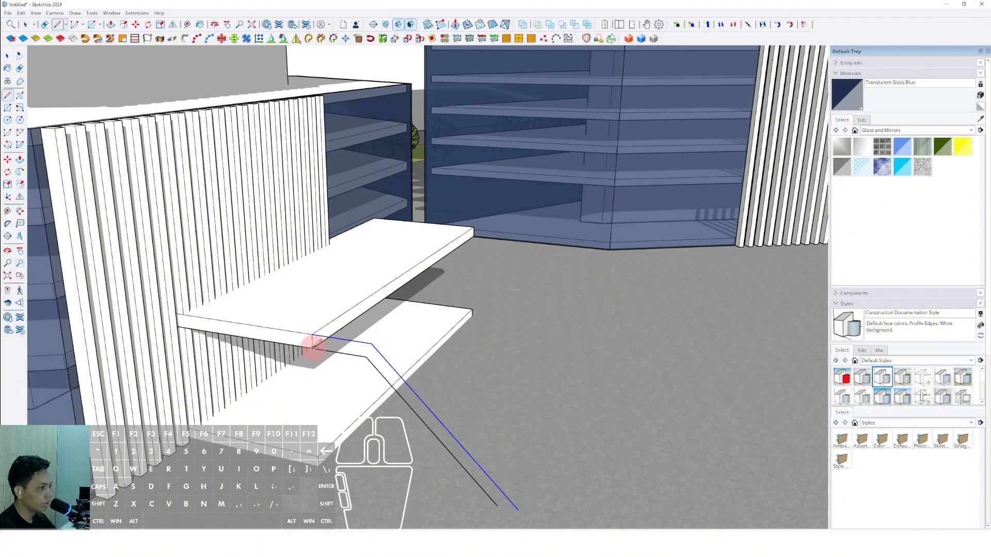
{"action": "left_click", "coordinate": [497, 506]}
Step: Push/Pull the bent profile into a solid slanted fin at the corner of the left tower's canopy
{"action": "middle_click_drag", "start_coordinate": [482, 476], "coordinate": [388, 437]}
{"action": "key", "text": "p"}
{"action": "left_click", "coordinate": [377, 423]}
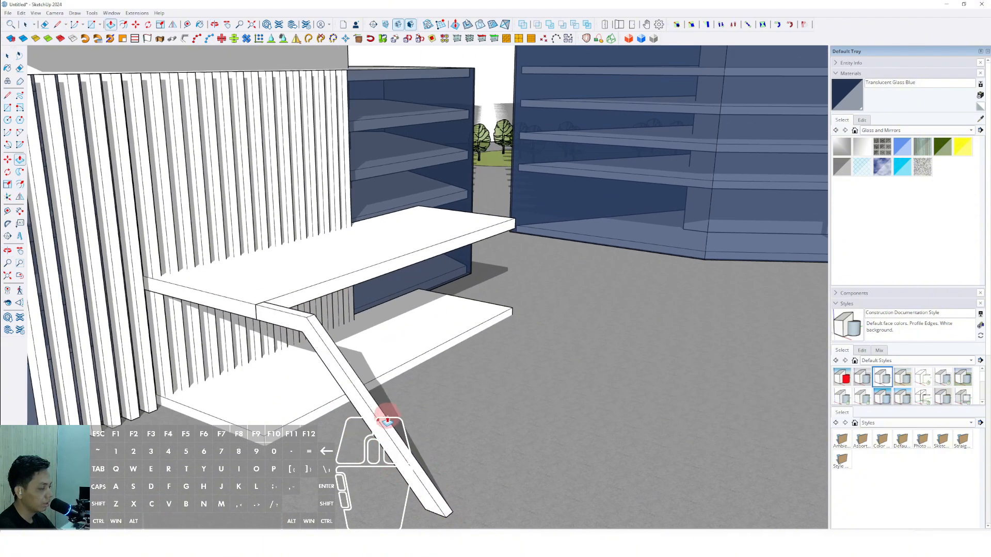
{"action": "left_click", "coordinate": [121, 164]}
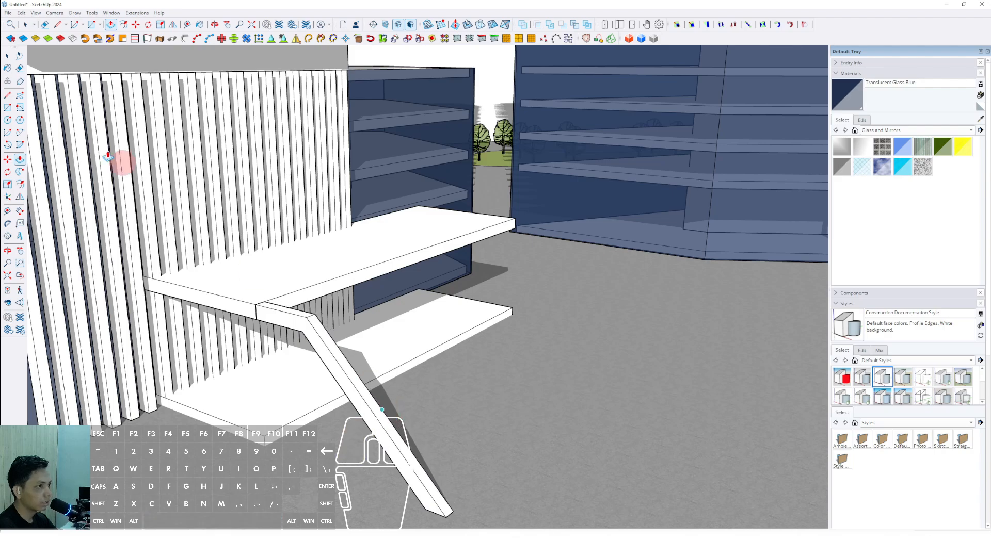
Step: Turn off the model's shadows
{"action": "left_click", "coordinate": [35, 16]}
{"action": "left_click", "coordinate": [49, 112]}
Step: Group the slanted canopy fin and convert the group into a component
{"action": "middle_click_drag", "start_coordinate": [325, 331], "coordinate": [195, 321]}
{"action": "scroll", "coordinate": [228, 321], "scroll_direction": "up", "scroll_amount": 1}
{"action": "triple_click", "coordinate": [200, 306]}
{"action": "right_click", "coordinate": [200, 306]}
{"action": "left_click", "coordinate": [222, 377]}
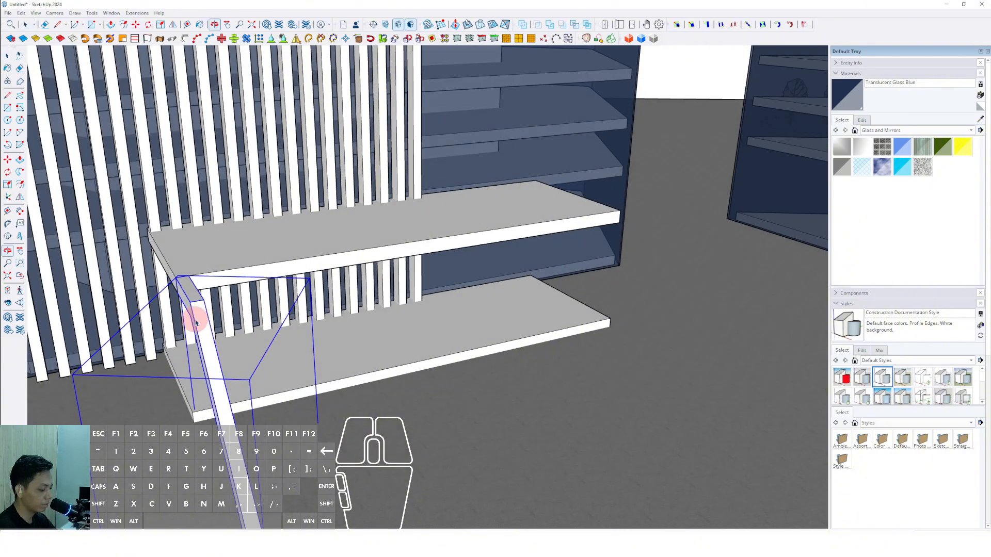
{"action": "right_click", "coordinate": [193, 301]}
{"action": "left_click", "coordinate": [232, 358]}
{"action": "left_click", "coordinate": [472, 325]}
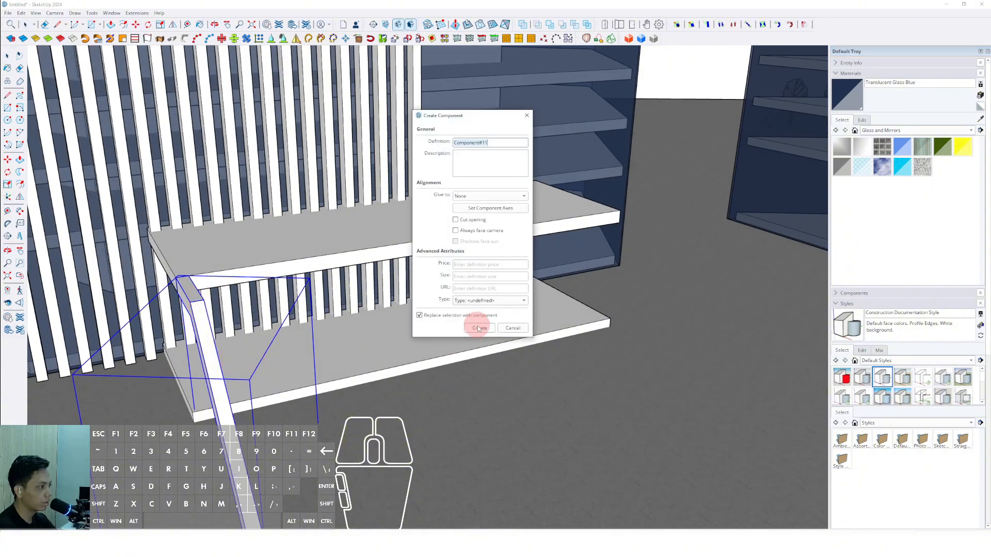
Step: Copy the slanted fin along the front edge of the left tower's canopy as an evenly spaced row
{"action": "middle_click_drag", "start_coordinate": [184, 318], "coordinate": [204, 320]}
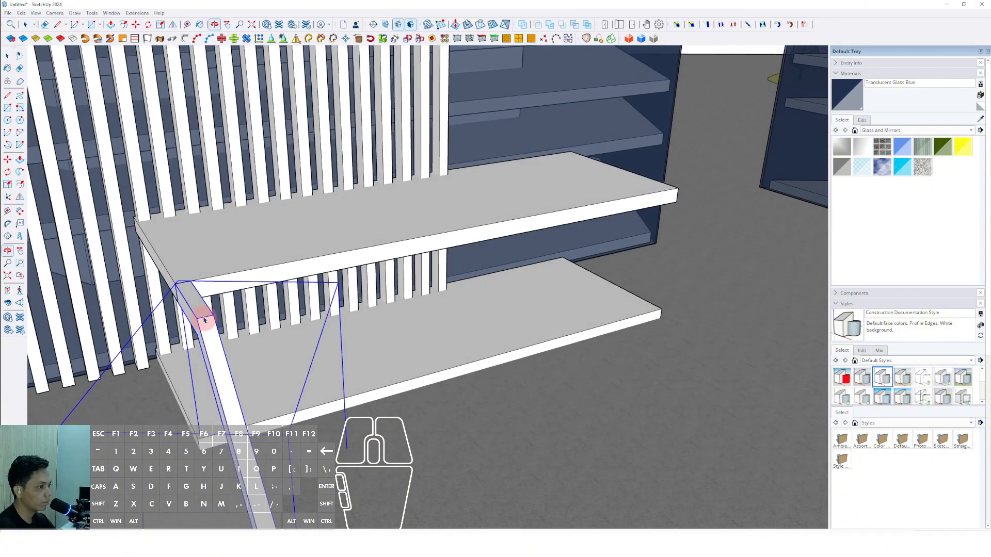
{"action": "left_click", "coordinate": [192, 281]}
{"action": "scroll", "coordinate": [259, 272], "scroll_direction": "down", "scroll_amount": 1}
{"action": "middle_click_drag", "start_coordinate": [338, 259], "coordinate": [261, 266], "text": "shift"}
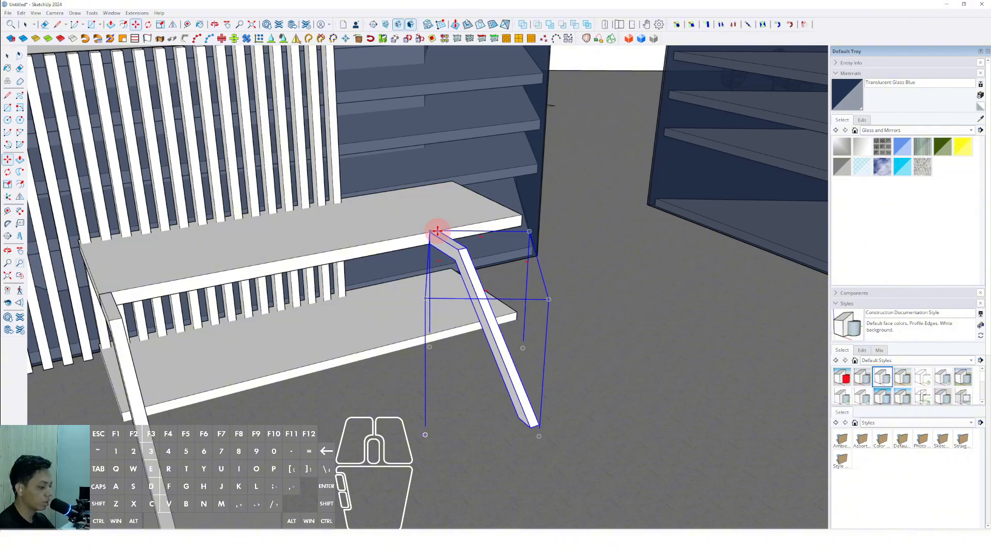
{"action": "key", "text": "Return"}
{"action": "key", "text": "space"}
Step: Select all the slanted fins along the left tower's canopy and combine them into one group
{"action": "scroll", "coordinate": [394, 301], "scroll_direction": "down", "scroll_amount": 6}
{"action": "middle_click_drag", "start_coordinate": [394, 300], "coordinate": [281, 327], "text": "shift"}
{"action": "scroll", "coordinate": [286, 305], "scroll_direction": "down", "scroll_amount": 5}
{"action": "scroll", "coordinate": [279, 349], "scroll_direction": "up", "scroll_amount": 6}
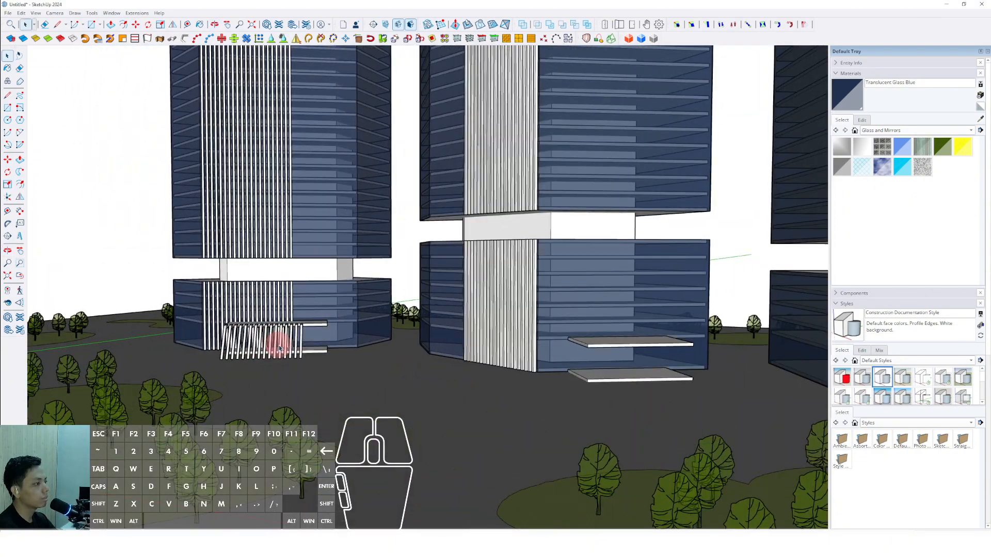
{"action": "scroll", "coordinate": [279, 349], "scroll_direction": "up", "scroll_amount": 10}
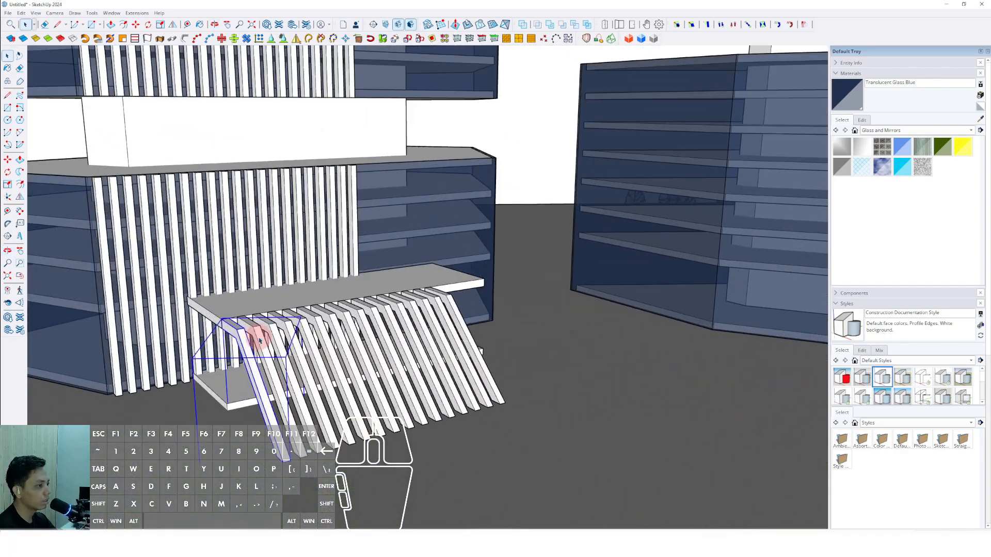
{"action": "left_click", "coordinate": [277, 337], "text": "shift"}
{"action": "middle_click_drag", "start_coordinate": [277, 337], "coordinate": [241, 360]}
{"action": "scroll", "coordinate": [251, 324], "scroll_direction": "up", "scroll_amount": 2}
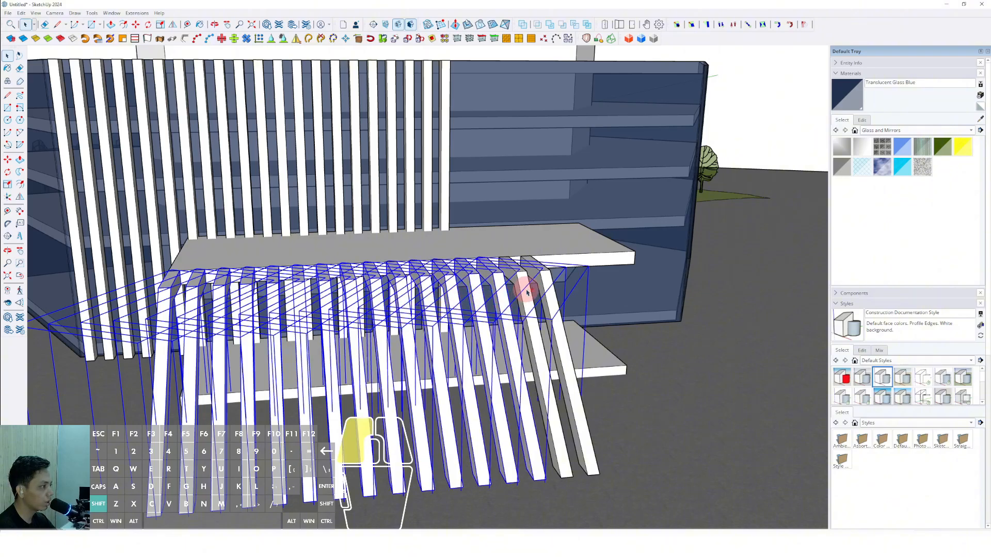
{"action": "scroll", "coordinate": [548, 293], "scroll_direction": "up", "scroll_amount": 5}
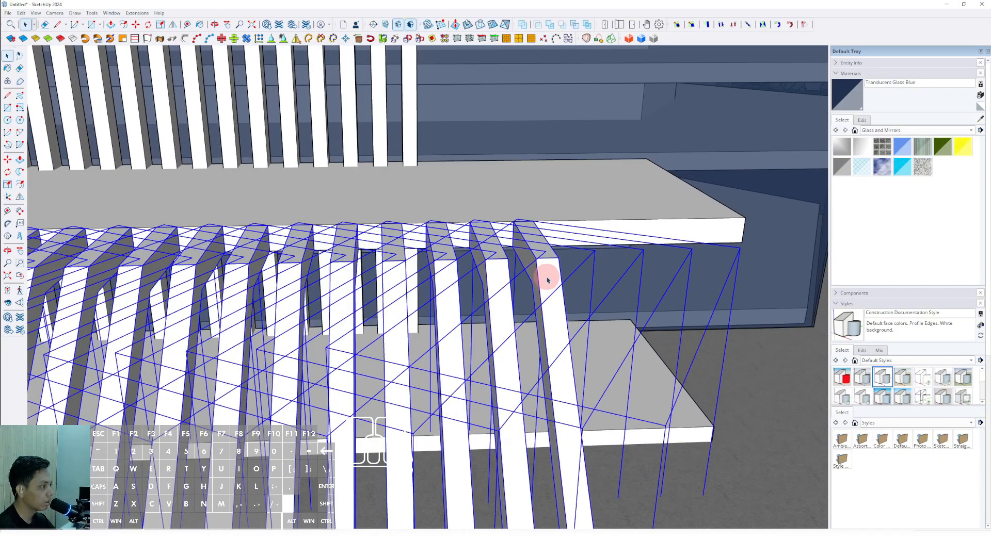
{"action": "right_click", "coordinate": [548, 288]}
{"action": "left_click", "coordinate": [573, 369]}
Step: Copy the slanted fin group from the left tower's canopy corner to the matching corner of the middle tower's canopy
{"action": "middle_click_drag", "start_coordinate": [572, 368], "coordinate": [510, 320]}
{"action": "key", "text": "m"}
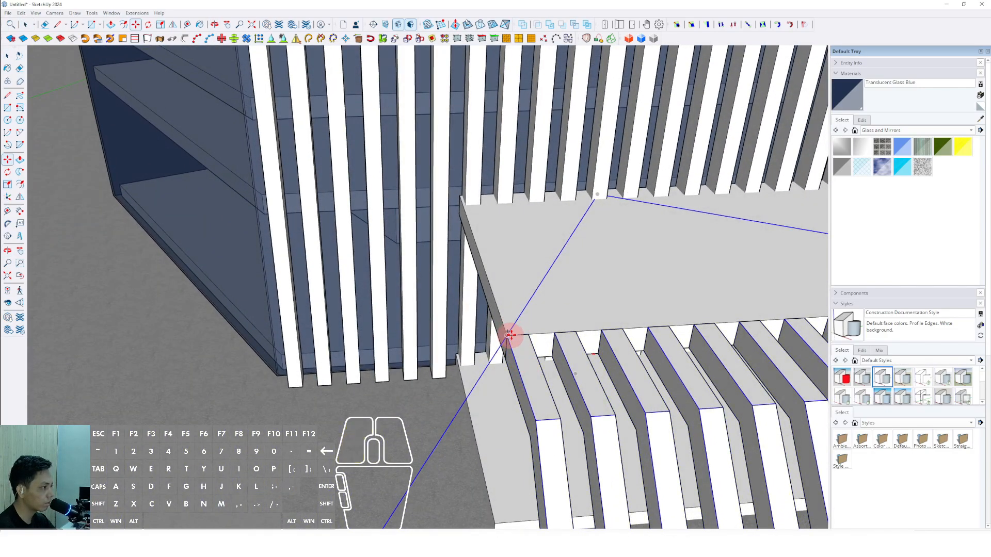
{"action": "left_click", "coordinate": [508, 335]}
{"action": "scroll", "coordinate": [442, 325], "scroll_direction": "down", "scroll_amount": 8}
{"action": "middle_click_drag", "start_coordinate": [580, 345], "coordinate": [268, 289], "text": "shift"}
{"action": "scroll", "coordinate": [545, 373], "scroll_direction": "up", "scroll_amount": 2}
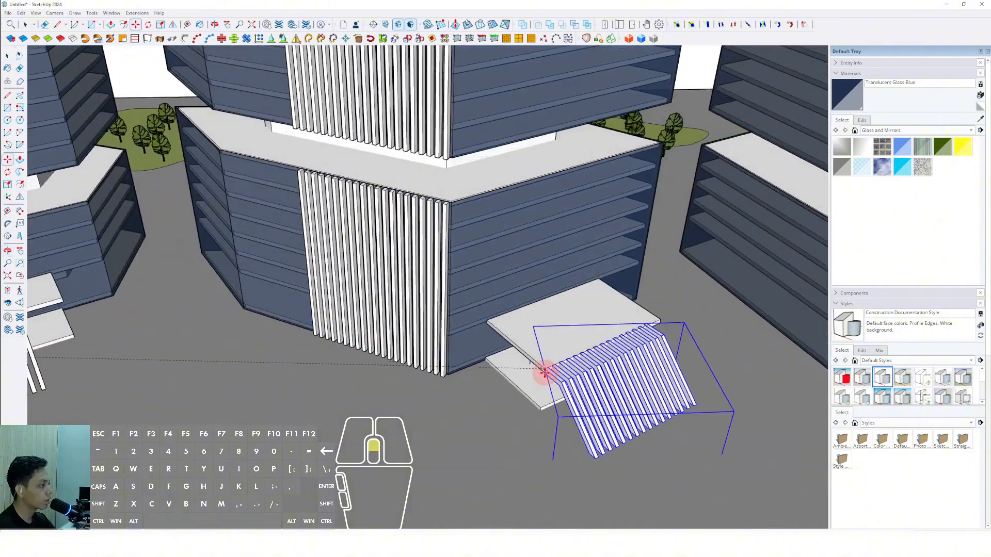
{"action": "scroll", "coordinate": [544, 372], "scroll_direction": "up", "scroll_amount": 3}
Step: Rotate the copied fin group about its corner to align with the front edge of the middle tower's canopy
{"action": "mouse_move", "coordinate": [543, 362]}
{"action": "middle_mouse_down"}
{"action": "mouse_move", "coordinate": [491, 382]}
{"action": "mouse_move", "coordinate": [478, 403]}
{"action": "mouse_move", "coordinate": [520, 374]}
{"action": "mouse_move", "coordinate": [222, 394]}
{"action": "middle_mouse_up"}
{"action": "scroll", "coordinate": [477, 402], "scroll_direction": "up", "scroll_amount": 4}
{"action": "key", "text": "q"}
{"action": "left_click", "coordinate": [460, 407]}
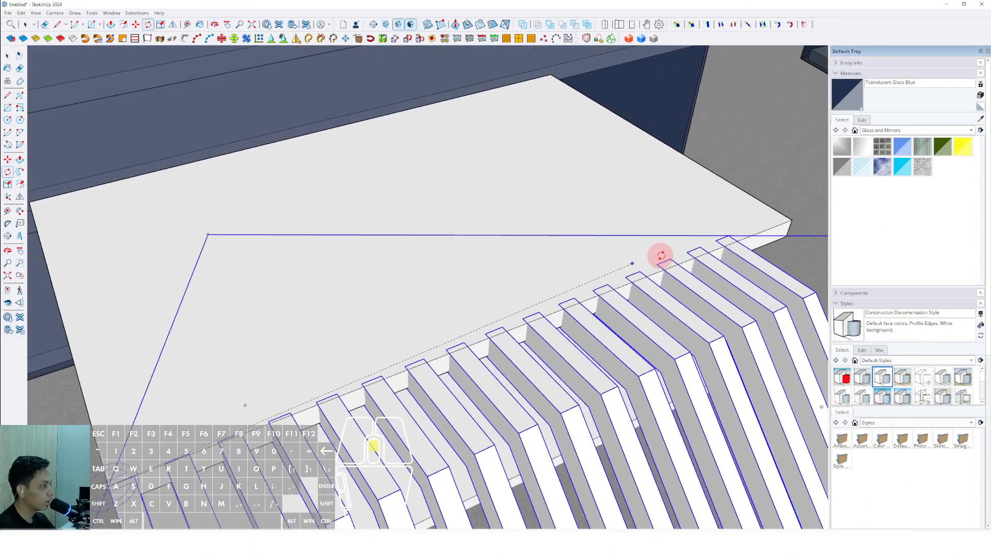
{"action": "scroll", "coordinate": [661, 256], "scroll_direction": "up", "scroll_amount": 4}
{"action": "left_click", "coordinate": [706, 241]}
{"action": "left_click", "coordinate": [726, 248]}
{"action": "key", "text": "space"}
Step: Copy the slanted fin group from the middle tower's canopy corner to the right tower's entrance canopy
{"action": "scroll", "coordinate": [661, 231], "scroll_direction": "down", "scroll_amount": 6}
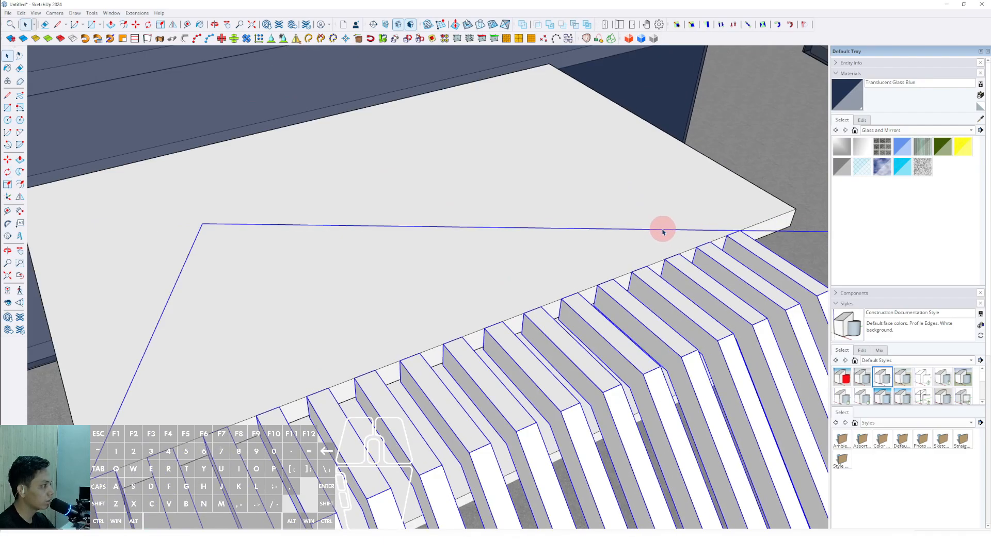
{"action": "scroll", "coordinate": [451, 332], "scroll_direction": "up", "scroll_amount": 3}
{"action": "scroll", "coordinate": [451, 333], "scroll_direction": "up", "scroll_amount": 2}
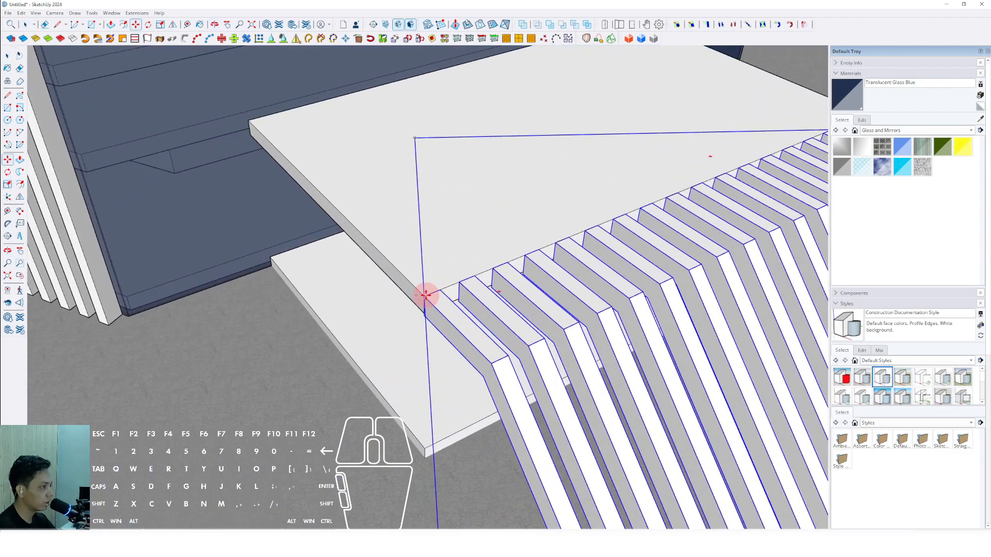
{"action": "scroll", "coordinate": [425, 295], "scroll_direction": "down", "scroll_amount": 8}
{"action": "scroll", "coordinate": [448, 311], "scroll_direction": "up", "scroll_amount": 4}
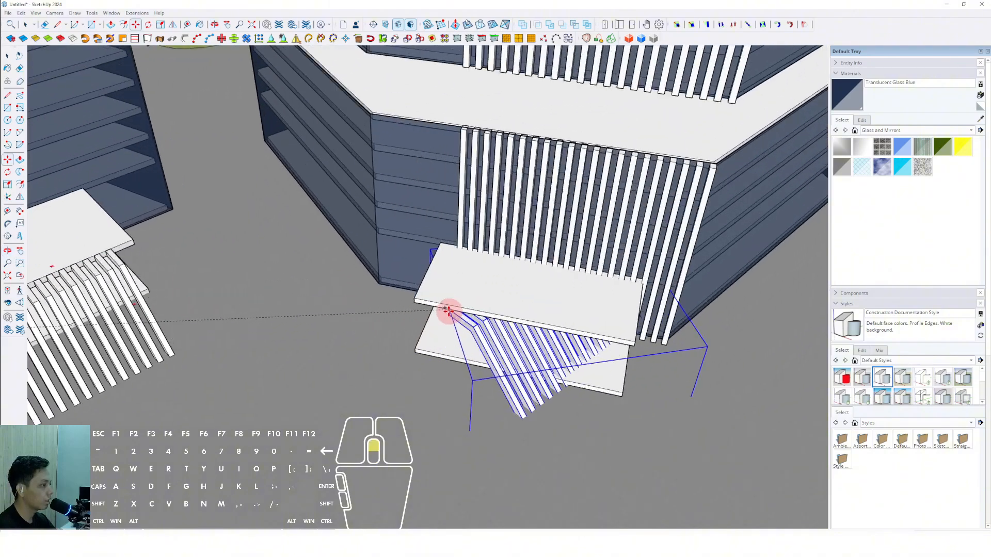
Step: Rotate the copied fin group about its corner to align with the front edge of the right tower's canopy
{"action": "scroll", "coordinate": [447, 310], "scroll_direction": "up", "scroll_amount": 5}
{"action": "key", "text": "q"}
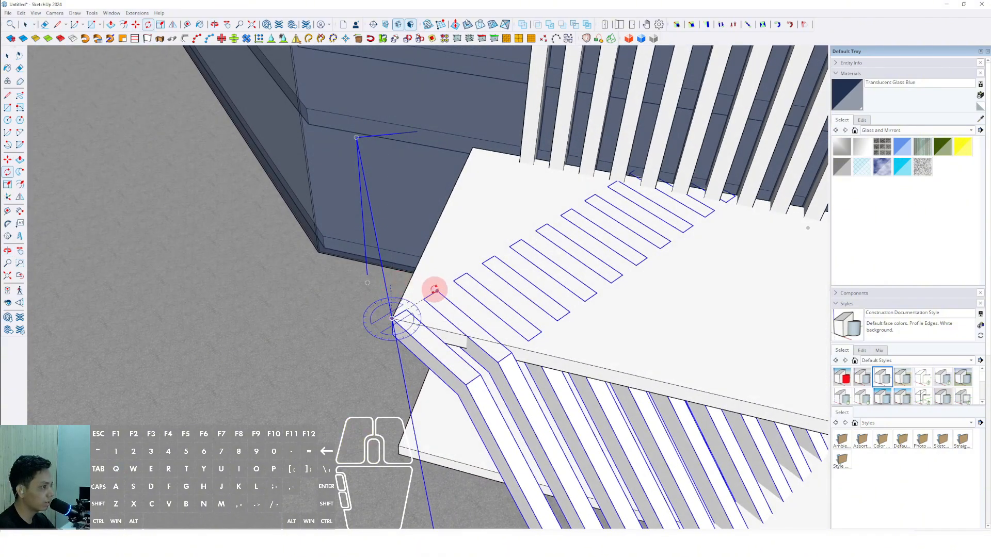
{"action": "left_click", "coordinate": [482, 343]}
{"action": "key", "text": "space"}
{"action": "scroll", "coordinate": [490, 320], "scroll_direction": "down", "scroll_amount": 6}
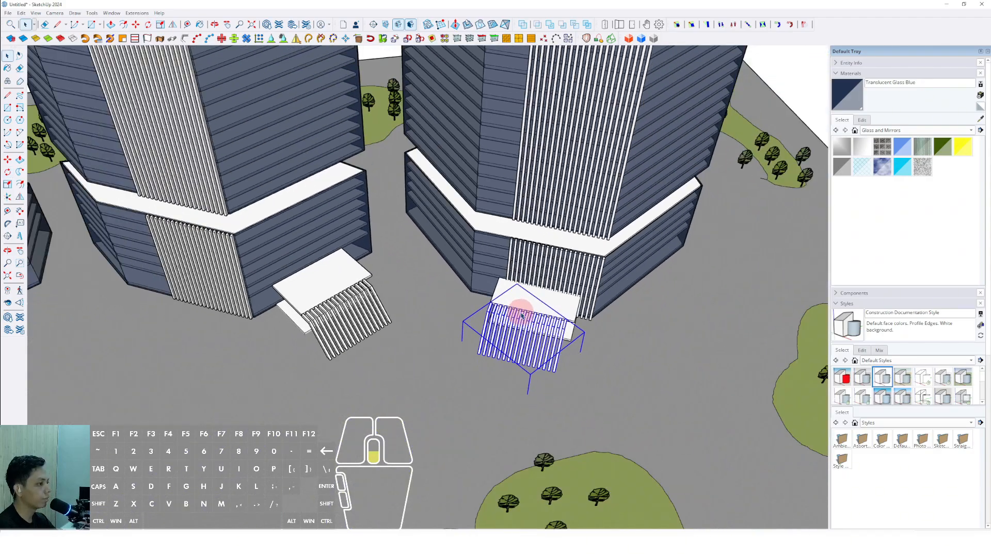
Step: Examine the slanted canopy fins on all three towers from above and from near ground level
{"action": "mouse_move", "coordinate": [521, 316]}
{"action": "middle_mouse_down"}
{"action": "mouse_move", "coordinate": [569, 305]}
{"action": "mouse_move", "coordinate": [573, 354]}
{"action": "mouse_move", "coordinate": [513, 331]}
{"action": "mouse_move", "coordinate": [443, 362]}
{"action": "middle_mouse_up"}
{"action": "scroll", "coordinate": [569, 305], "scroll_direction": "down", "scroll_amount": 5}
{"action": "scroll", "coordinate": [513, 331], "scroll_direction": "up", "scroll_amount": 2}
{"action": "scroll", "coordinate": [464, 355], "scroll_direction": "down", "scroll_amount": 3}
{"action": "left_click", "coordinate": [765, 182]}
{"action": "scroll", "coordinate": [464, 311], "scroll_direction": "up", "scroll_amount": 3}
{"action": "middle_click_drag", "start_coordinate": [465, 311], "coordinate": [512, 336], "text": "shift"}
{"action": "middle_click_drag", "start_coordinate": [512, 336], "coordinate": [529, 302]}
{"action": "middle_click_drag", "start_coordinate": [461, 341], "coordinate": [421, 342]}
{"action": "scroll", "coordinate": [514, 358], "scroll_direction": "up", "scroll_amount": 1}
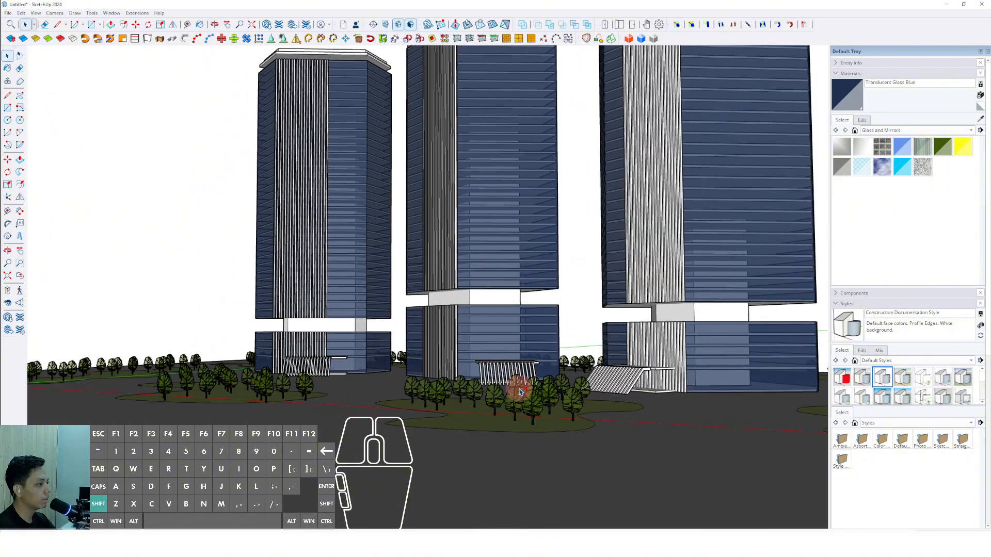
{"action": "middle_click_drag", "start_coordinate": [520, 392], "coordinate": [524, 431], "text": "shift"}
Step: Paint the slanted canopy fin groups of all three towers with the Wood Veneer 01 material
{"action": "left_click", "coordinate": [970, 131]}
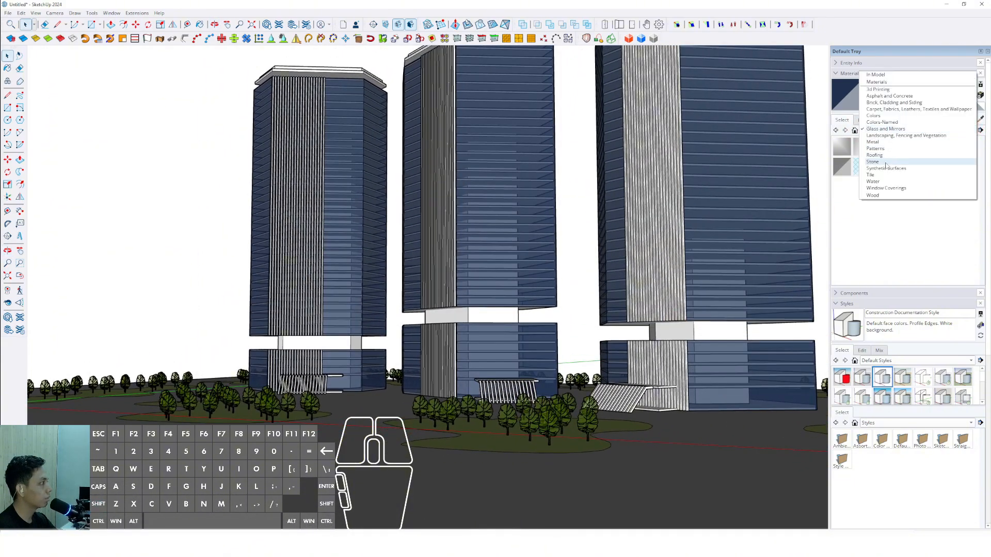
{"action": "left_click", "coordinate": [872, 195]}
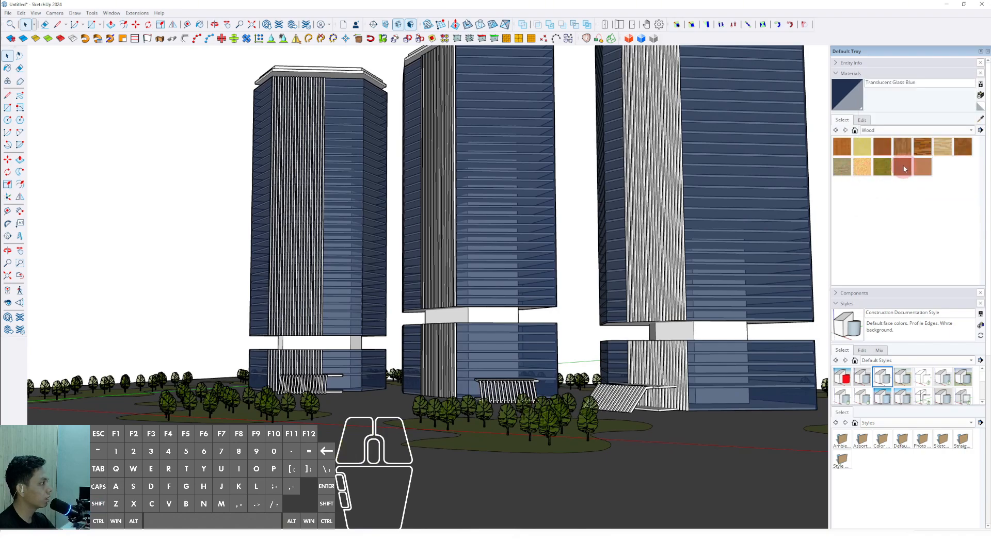
{"action": "left_click", "coordinate": [903, 167]}
{"action": "scroll", "coordinate": [598, 387], "scroll_direction": "up", "scroll_amount": 2}
{"action": "left_click", "coordinate": [666, 394]}
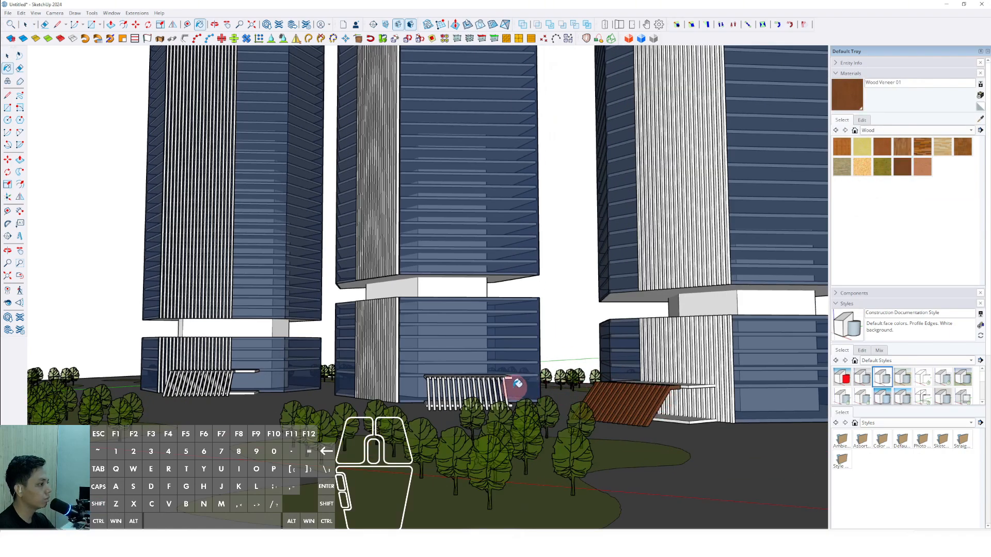
{"action": "left_click", "coordinate": [507, 383]}
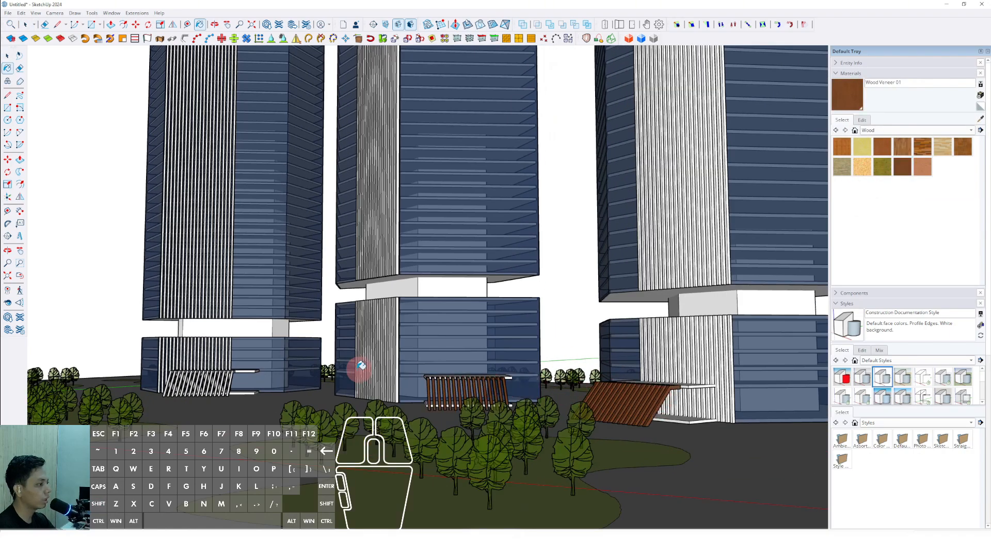
{"action": "left_click", "coordinate": [234, 377]}
Step: Try the Wood Veneer 01 material on the right tower's vertical facade fins and undo it
{"action": "scroll", "coordinate": [235, 356], "scroll_direction": "down", "scroll_amount": 3}
{"action": "mouse_move", "coordinate": [235, 341]}
{"action": "middle_mouse_down", "text": "shift"}
{"action": "mouse_move", "coordinate": [237, 327]}
{"action": "mouse_move", "coordinate": [392, 361]}
{"action": "middle_mouse_up", "text": "shift"}
{"action": "middle_click_drag", "start_coordinate": [567, 349], "coordinate": [516, 343], "text": "shift"}
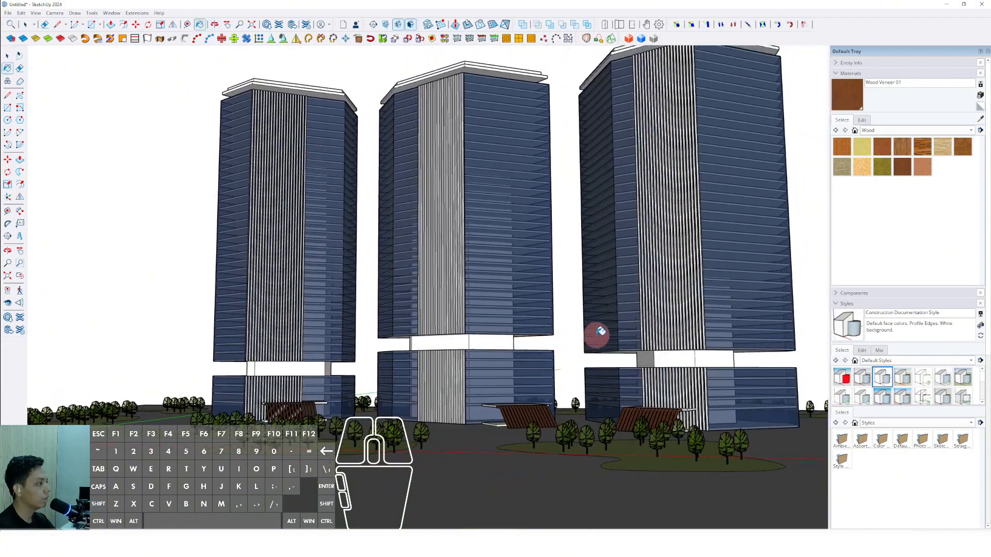
{"action": "left_click", "coordinate": [703, 242]}
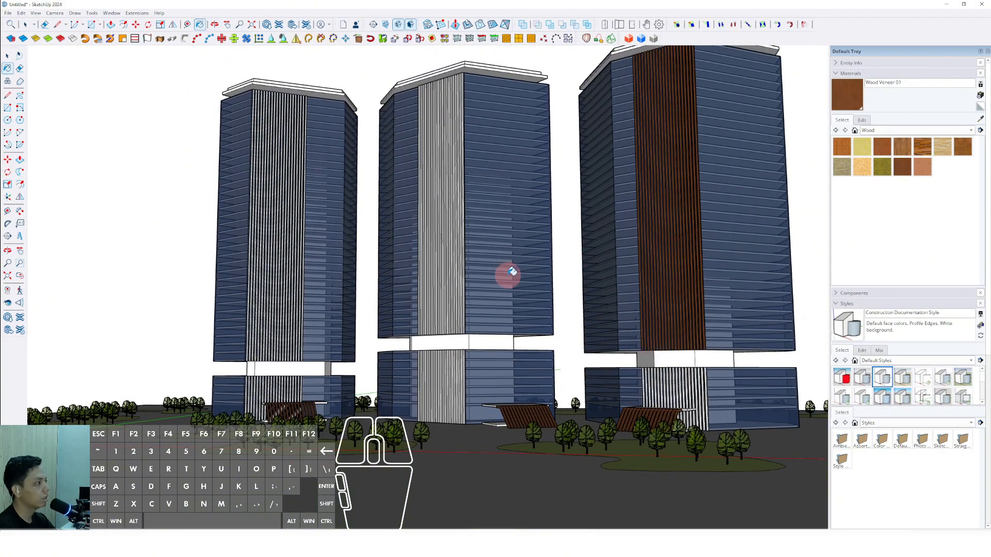
{"action": "mouse_move", "coordinate": [512, 272]}
{"action": "middle_mouse_down"}
{"action": "mouse_move", "coordinate": [438, 290]}
{"action": "mouse_move", "coordinate": [468, 272]}
{"action": "middle_mouse_up"}
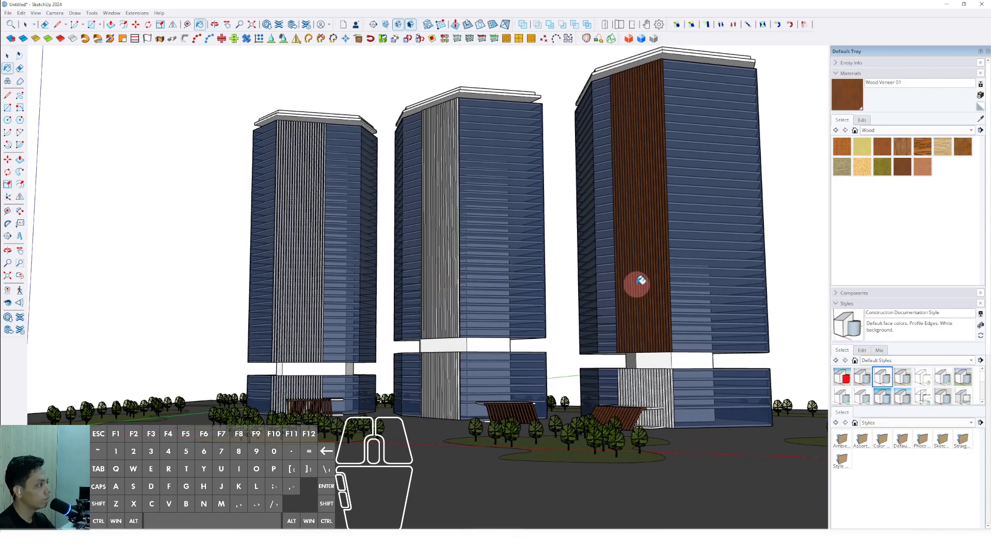
{"action": "key", "text": "ctrl+z"}
{"action": "key", "text": "space"}
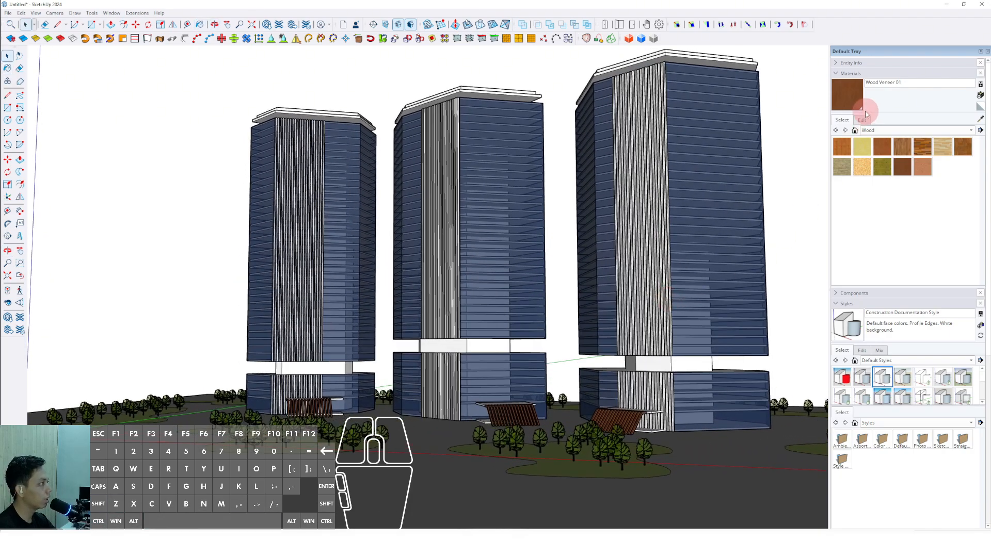
Step: Mute the Wood Veneer 01 colour by setting its saturation to 22 in the HLS colour picker
{"action": "left_click", "coordinate": [862, 119]}
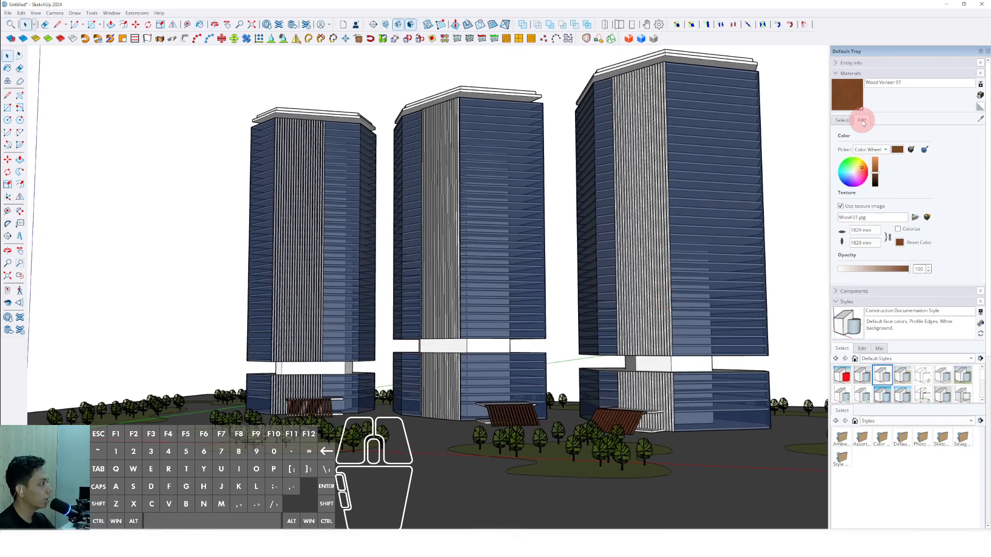
{"action": "left_click", "coordinate": [867, 160]}
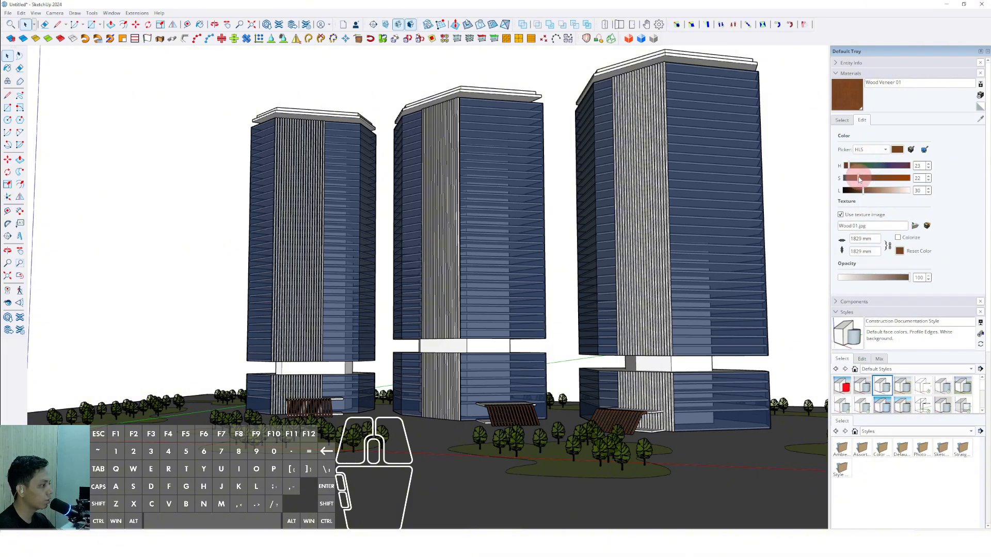
{"action": "scroll", "coordinate": [450, 395], "scroll_direction": "up", "scroll_amount": 3}
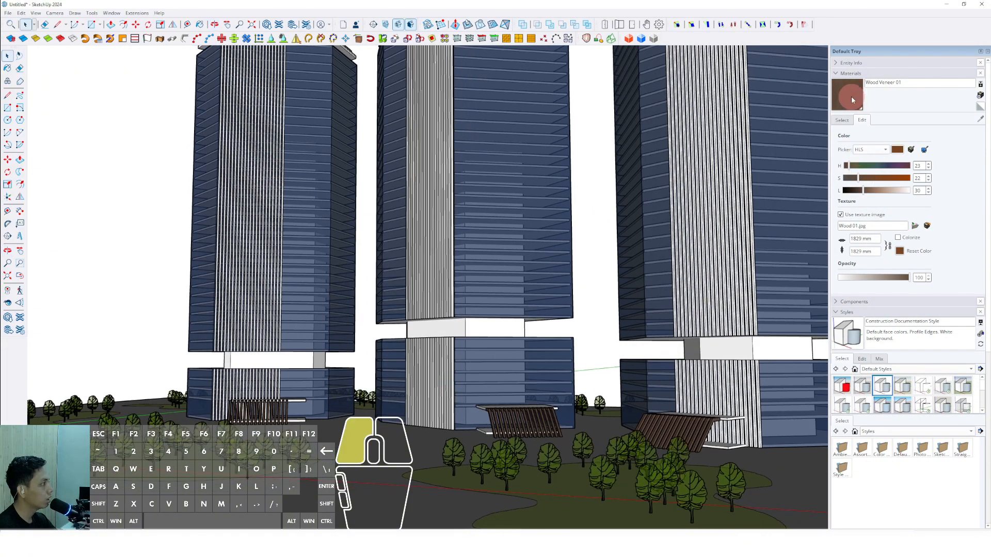
Step: Try the muted Wood Veneer 01 on the right tower's upper facade fins and undo it
{"action": "left_click", "coordinate": [853, 99]}
{"action": "left_click", "coordinate": [753, 149]}
{"action": "scroll", "coordinate": [681, 203], "scroll_direction": "down", "scroll_amount": 5}
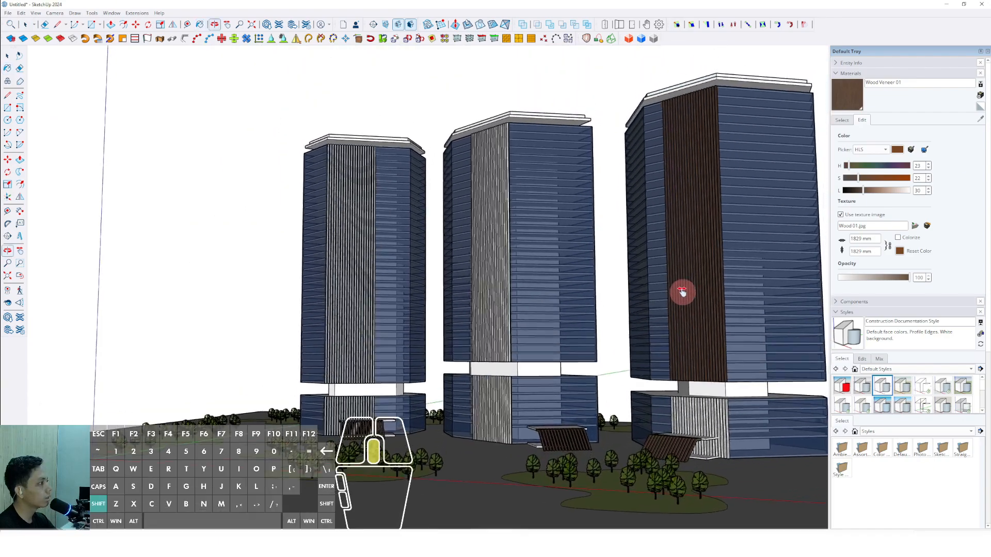
{"action": "mouse_move", "coordinate": [681, 283]}
{"action": "middle_mouse_down"}
{"action": "mouse_move", "coordinate": [761, 286]}
{"action": "mouse_move", "coordinate": [728, 309]}
{"action": "mouse_move", "coordinate": [621, 268]}
{"action": "middle_mouse_up"}
{"action": "key", "text": "ctrl+z"}
{"action": "key", "text": "space"}
Step: Turn on shadows for the model
{"action": "middle_click_drag", "start_coordinate": [586, 274], "coordinate": [457, 300]}
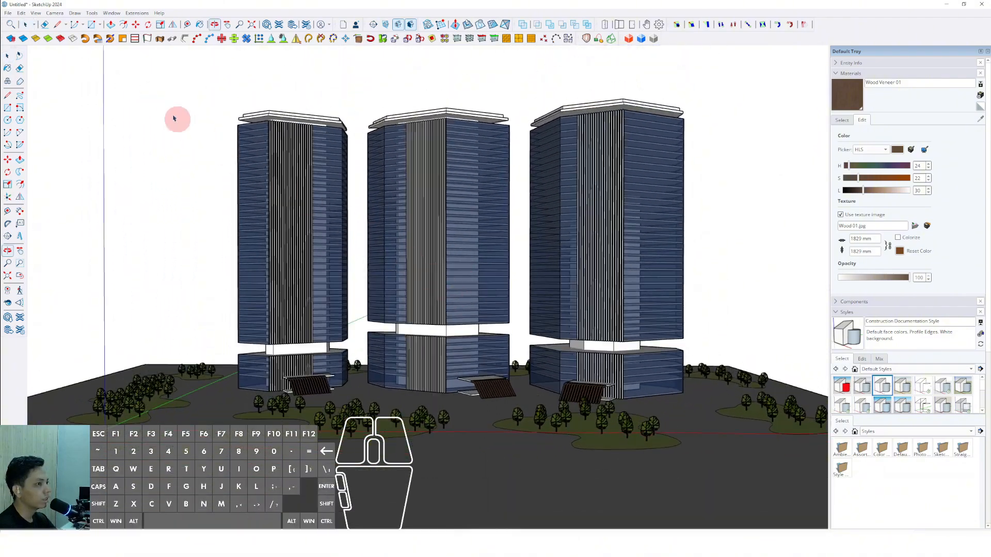
{"action": "left_click", "coordinate": [35, 13]}
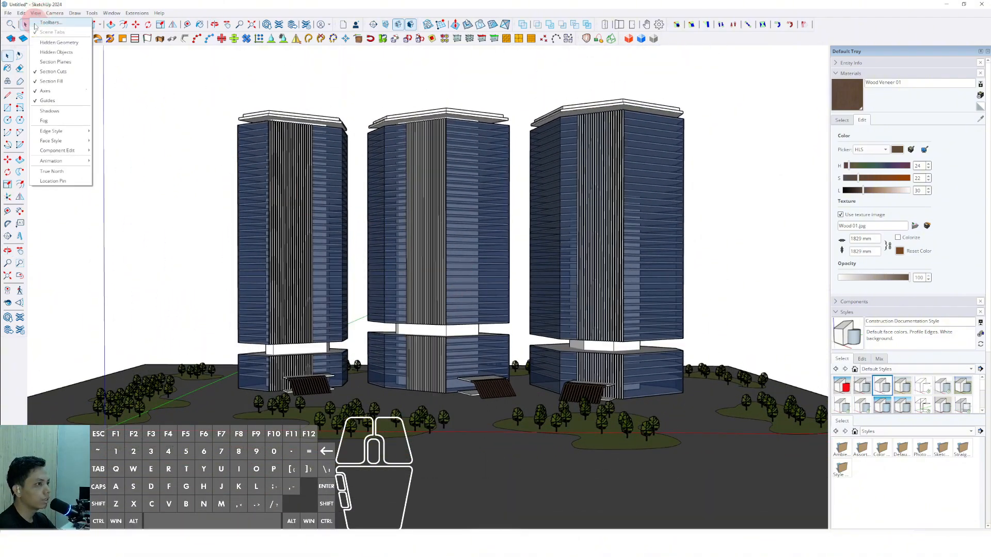
{"action": "left_click", "coordinate": [46, 114]}
{"action": "middle_click_drag", "start_coordinate": [593, 286], "coordinate": [522, 248]}
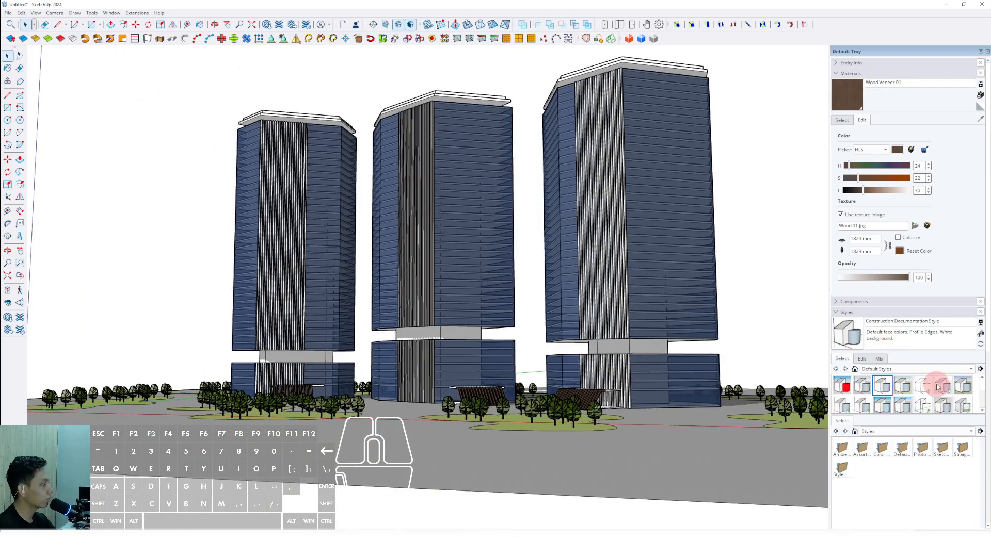
Step: Disable profiles and dashes in the edge settings of the Construction Documentation Style
{"action": "left_click", "coordinate": [837, 74]}
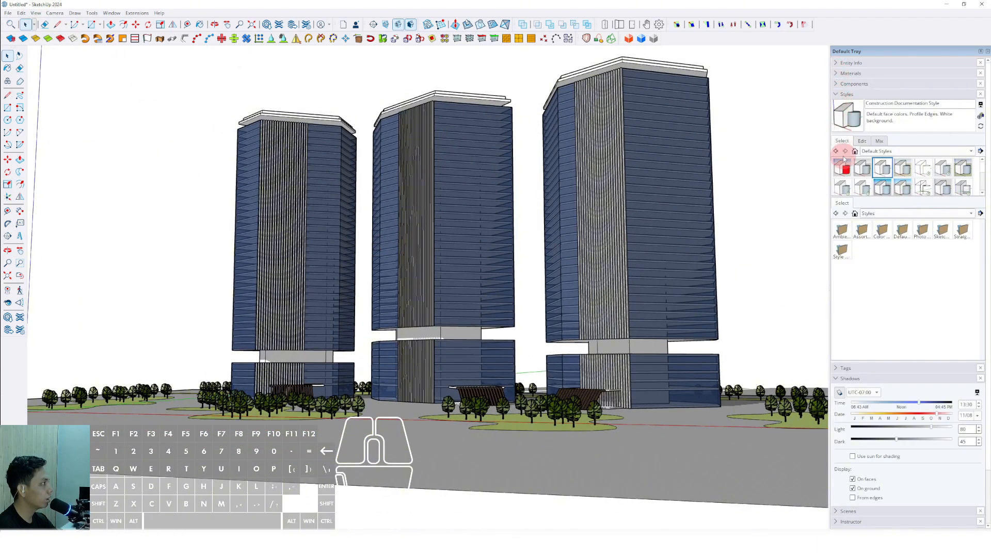
{"action": "left_click", "coordinate": [862, 141]}
{"action": "left_click", "coordinate": [835, 190]}
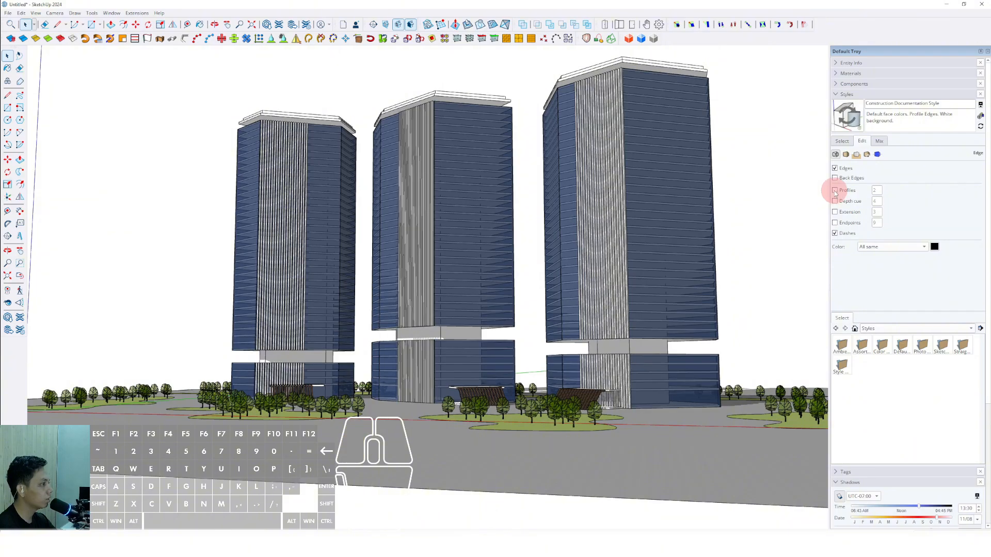
{"action": "scroll", "coordinate": [708, 260], "scroll_direction": "up", "scroll_amount": 5}
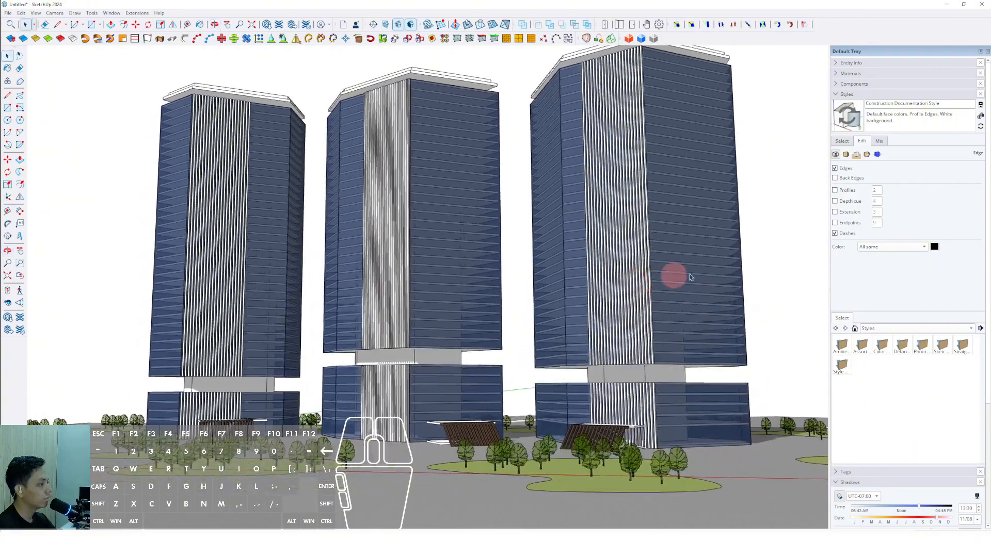
{"action": "left_click", "coordinate": [835, 233]}
{"action": "scroll", "coordinate": [619, 248], "scroll_direction": "down", "scroll_amount": 3}
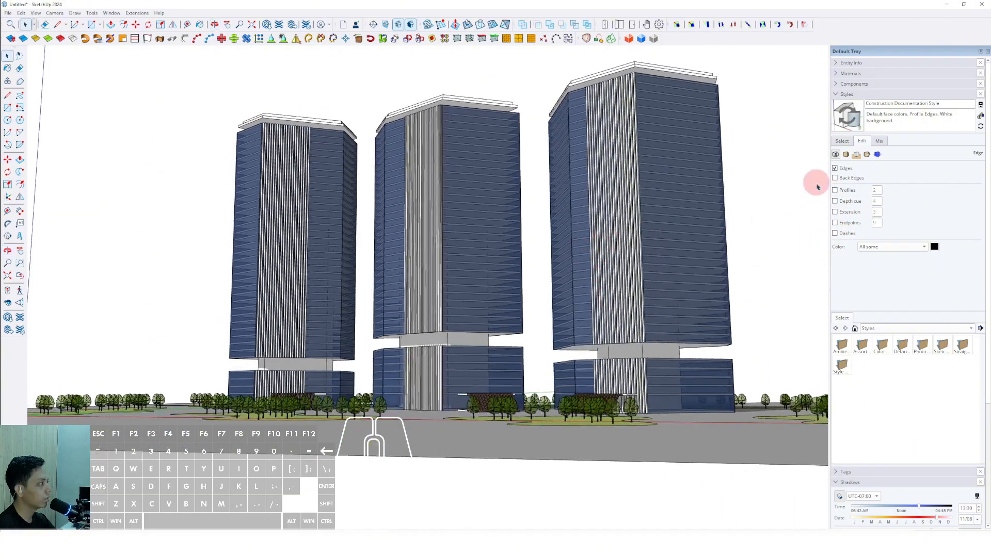
Step: Try the style with all edges hidden and restore the edges
{"action": "left_click", "coordinate": [835, 169]}
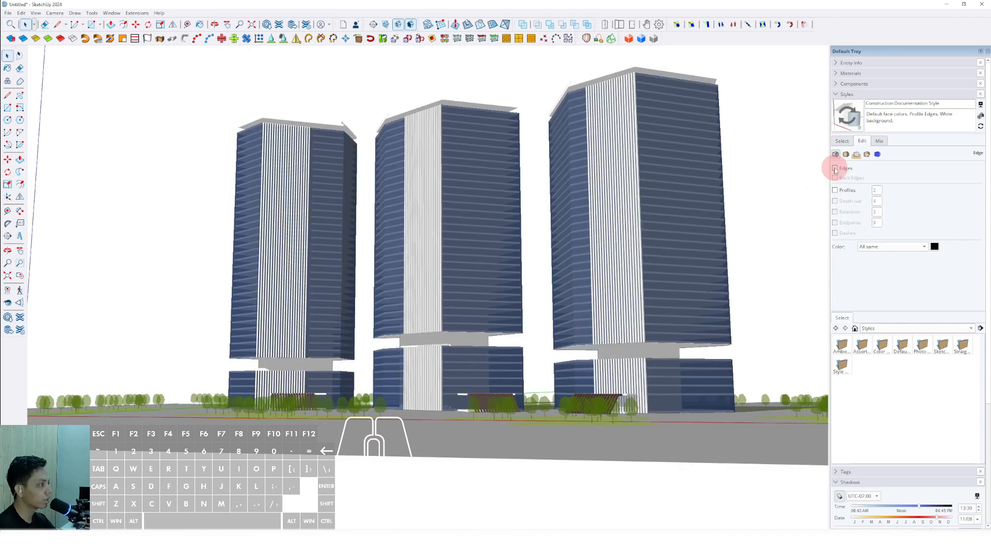
{"action": "middle_click_drag", "start_coordinate": [568, 289], "coordinate": [491, 268]}
{"action": "left_click", "coordinate": [835, 169]}
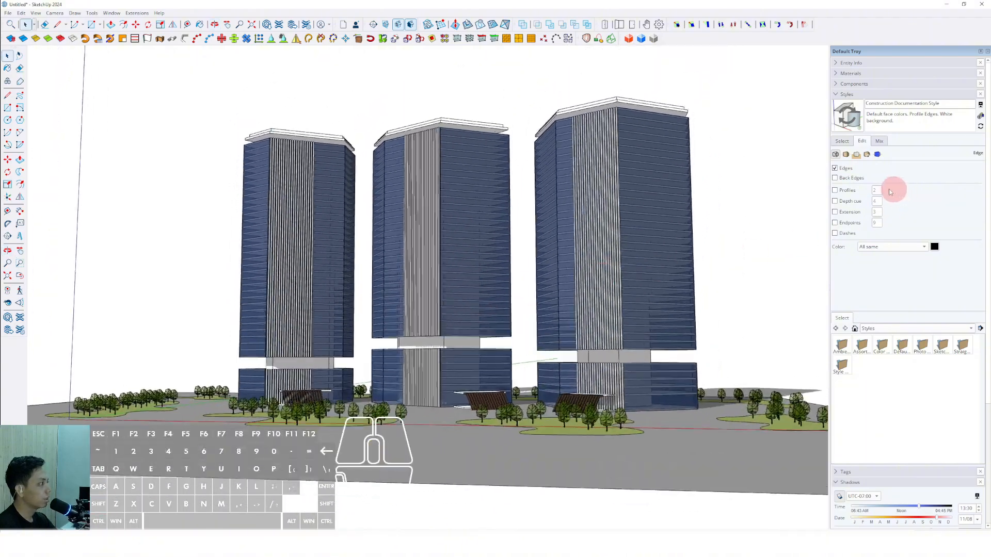
Step: Set the shadow date to 11/08 and the shadow time to 09:24
{"action": "left_click", "coordinate": [837, 95]}
{"action": "mouse_move", "coordinate": [896, 144]}
{"action": "left_mouse_down"}
{"action": "mouse_move", "coordinate": [871, 143]}
{"action": "mouse_move", "coordinate": [938, 143]}
{"action": "mouse_move", "coordinate": [854, 157]}
{"action": "left_mouse_up"}
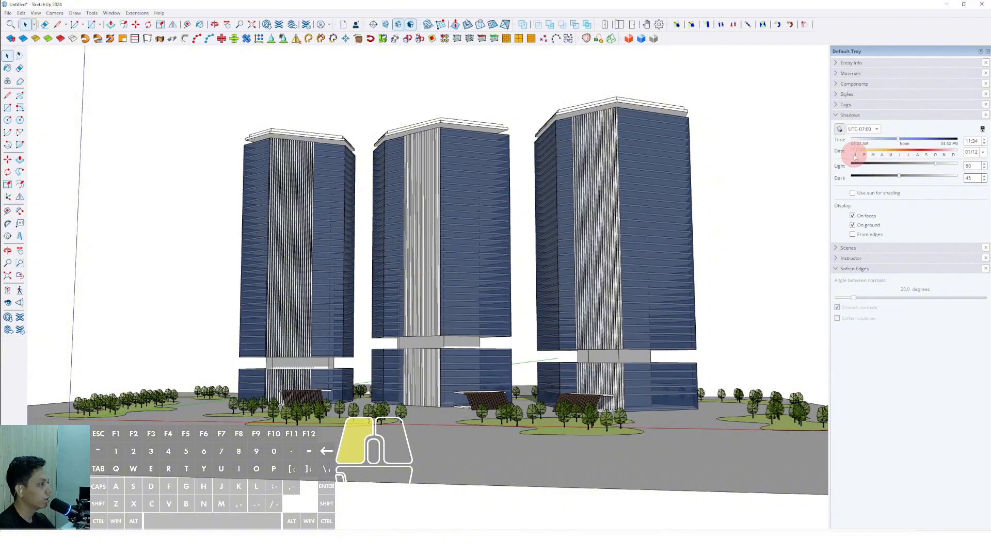
{"action": "mouse_move", "coordinate": [917, 159]}
{"action": "left_mouse_down"}
{"action": "mouse_move", "coordinate": [883, 154]}
{"action": "mouse_move", "coordinate": [945, 157]}
{"action": "left_mouse_up"}
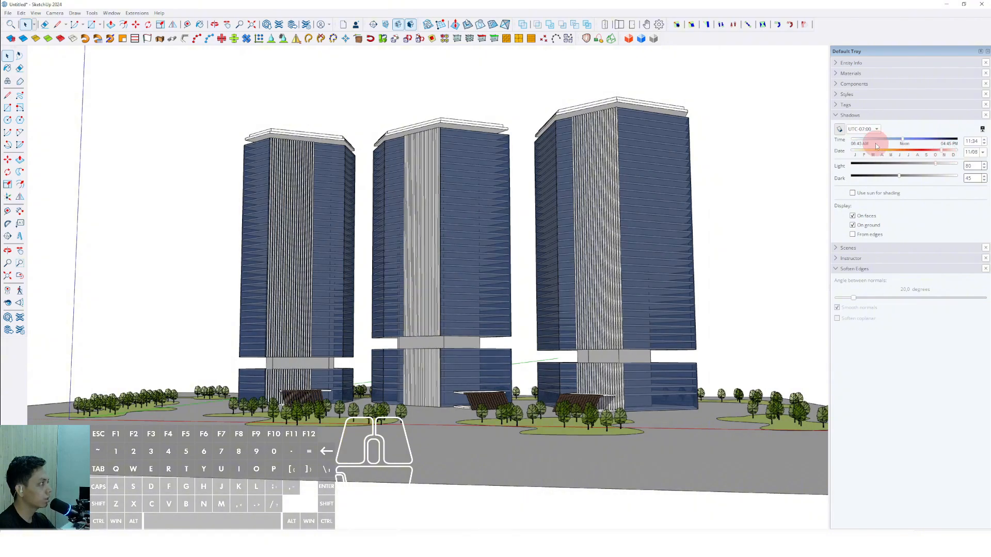
{"action": "mouse_move", "coordinate": [876, 146]}
{"action": "left_mouse_down"}
{"action": "mouse_move", "coordinate": [866, 142]}
{"action": "mouse_move", "coordinate": [882, 144]}
{"action": "left_mouse_up"}
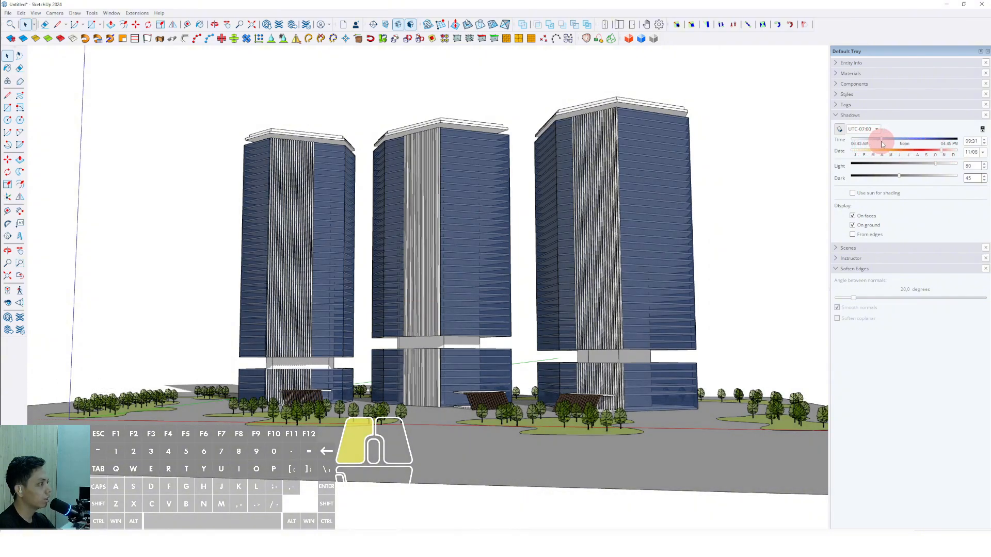
Step: Inspect the shadows on the tower facades and around the right tower's recessed level above the podium
{"action": "middle_click_drag", "start_coordinate": [609, 178], "coordinate": [513, 187]}
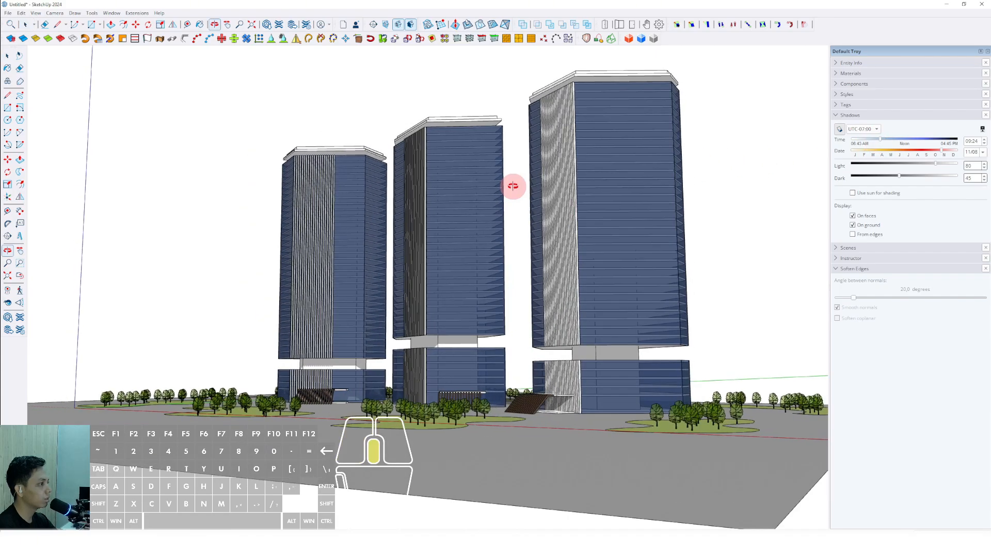
{"action": "scroll", "coordinate": [516, 191], "scroll_direction": "up", "scroll_amount": 1}
{"action": "middle_click_drag", "start_coordinate": [565, 232], "coordinate": [528, 239], "text": "shift"}
{"action": "scroll", "coordinate": [516, 240], "scroll_direction": "up", "scroll_amount": 1}
{"action": "middle_click_drag", "start_coordinate": [468, 249], "coordinate": [524, 343], "text": "shift"}
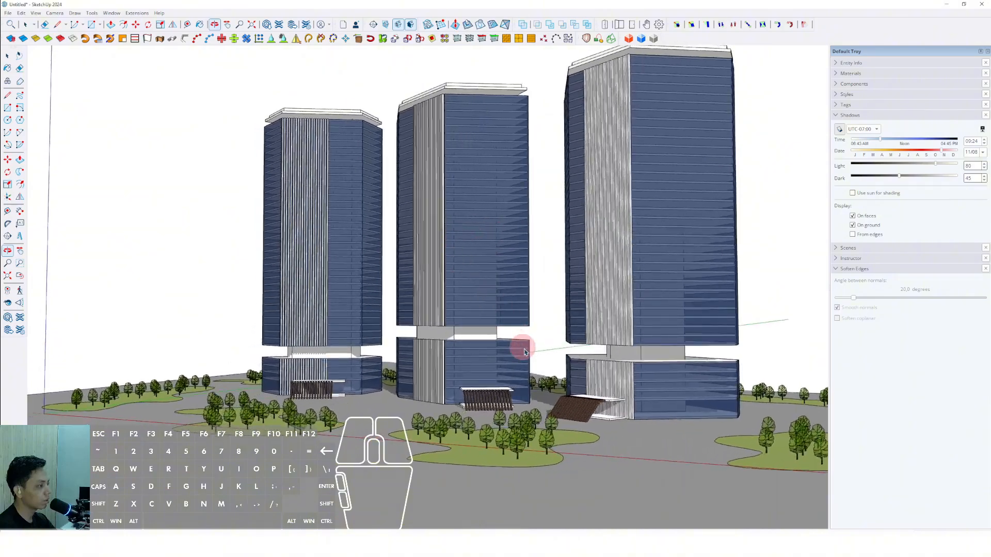
{"action": "scroll", "coordinate": [568, 357], "scroll_direction": "up", "scroll_amount": 5}
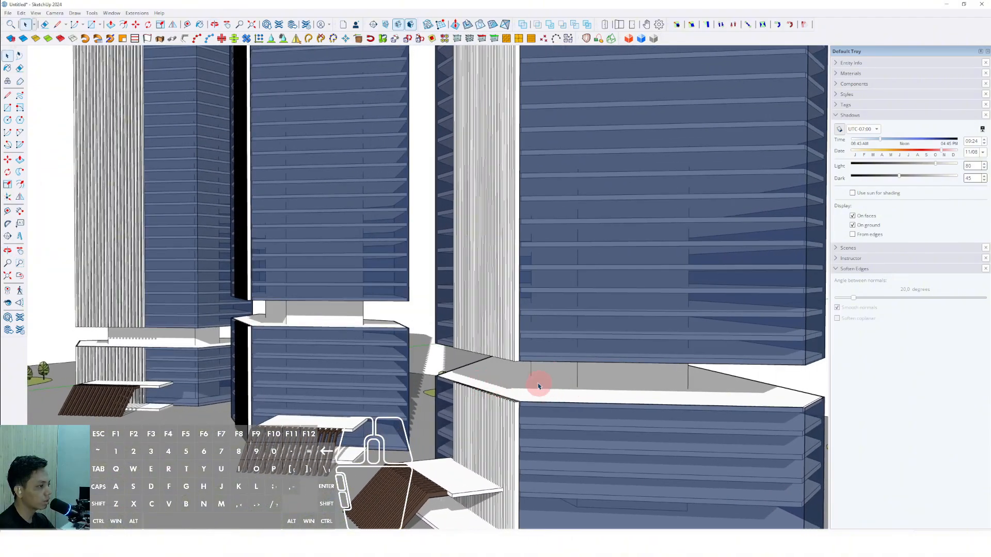